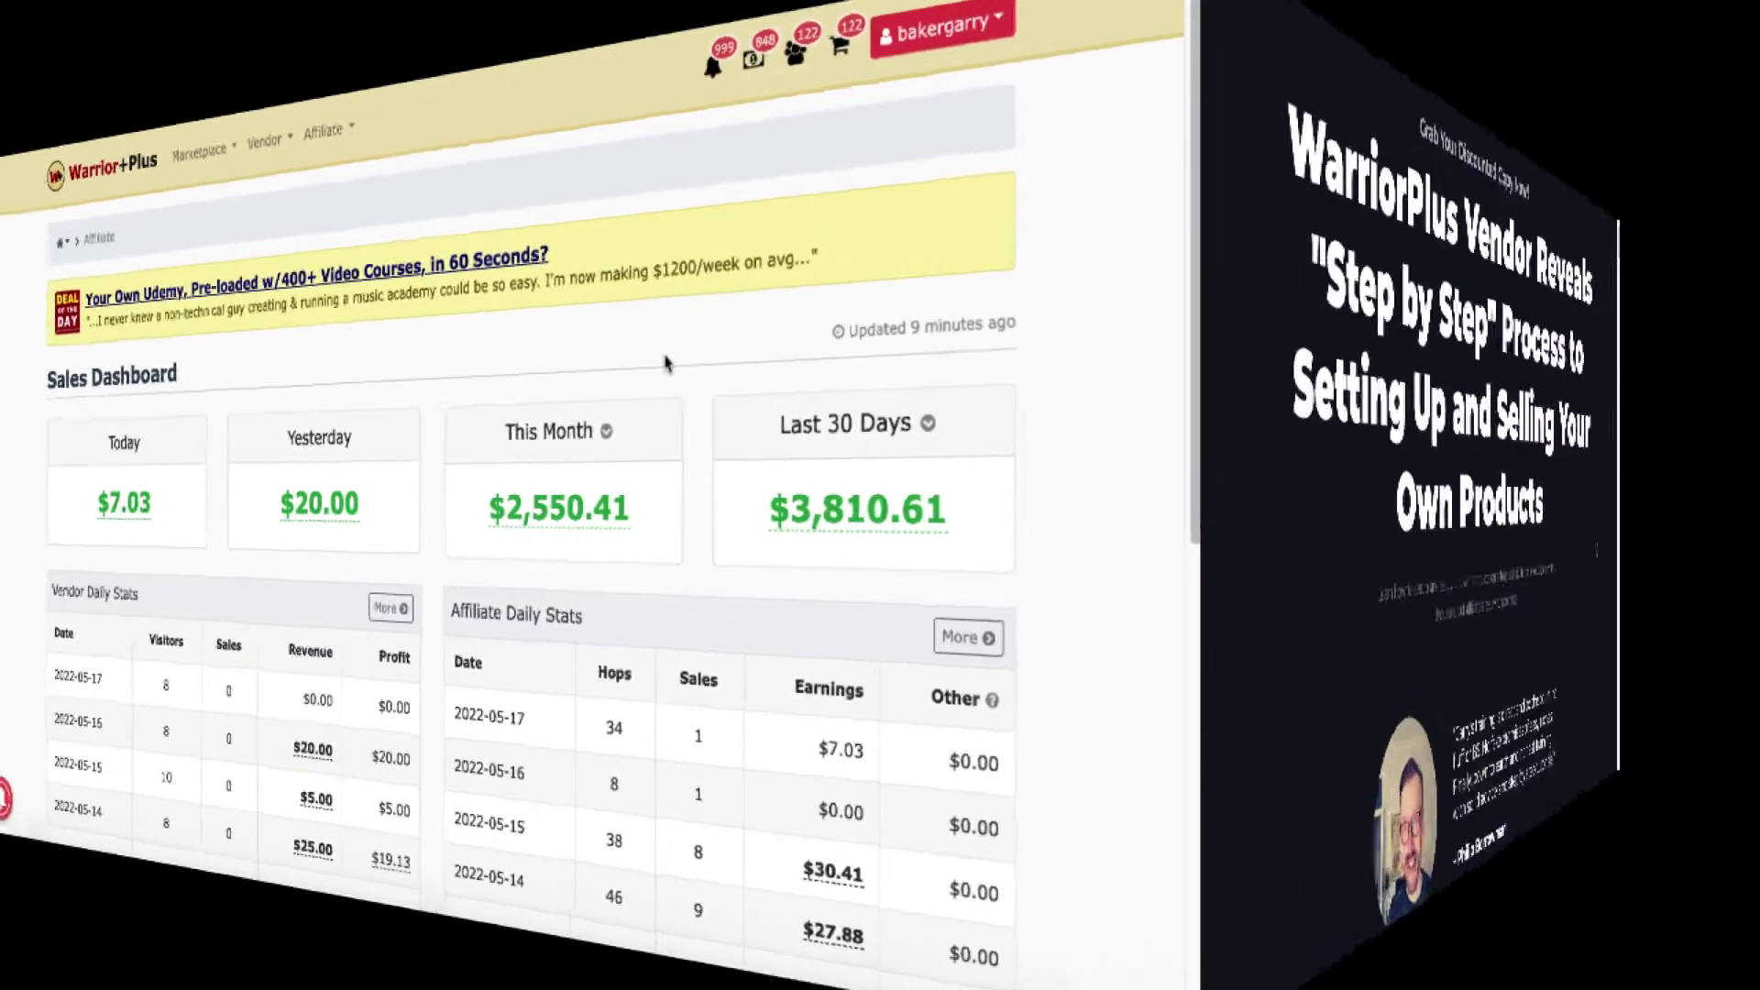
# Examine the WarriorPlus vendor training sales page from the headline down to the What You'll Get section
pyautogui.scroll(-10, 1576, 585)
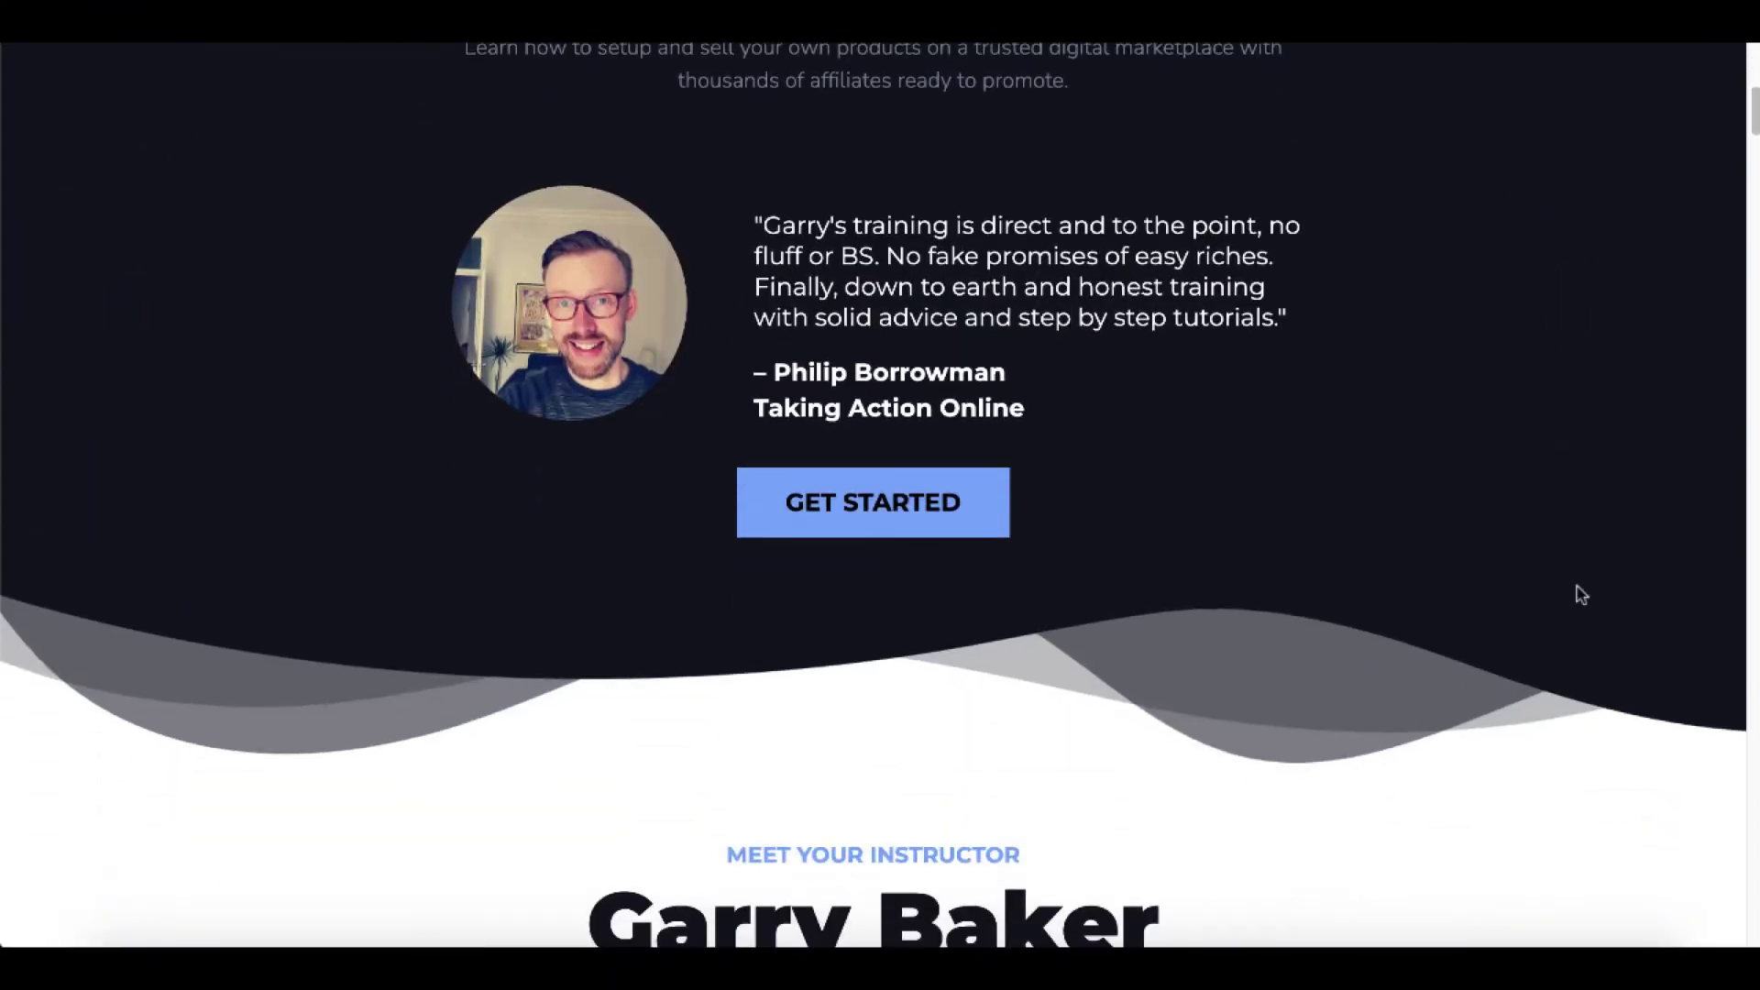
pyautogui.scroll(-8, 1579, 595)
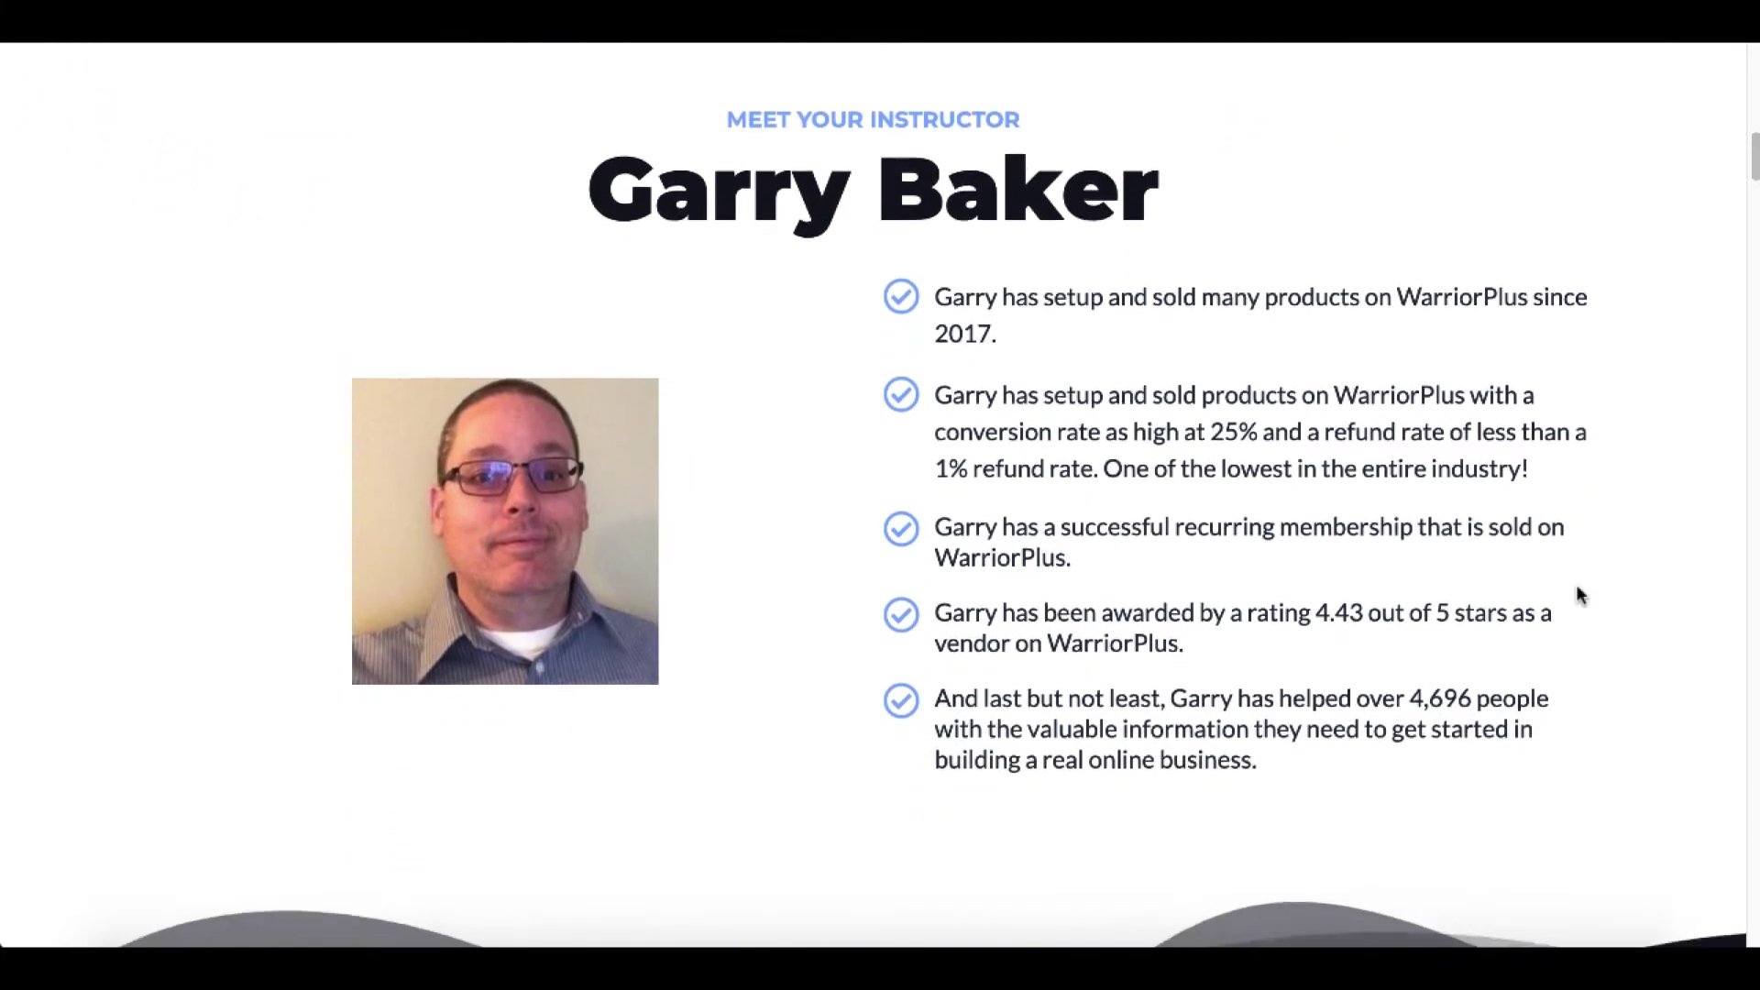
pyautogui.scroll(-20, 1582, 594)
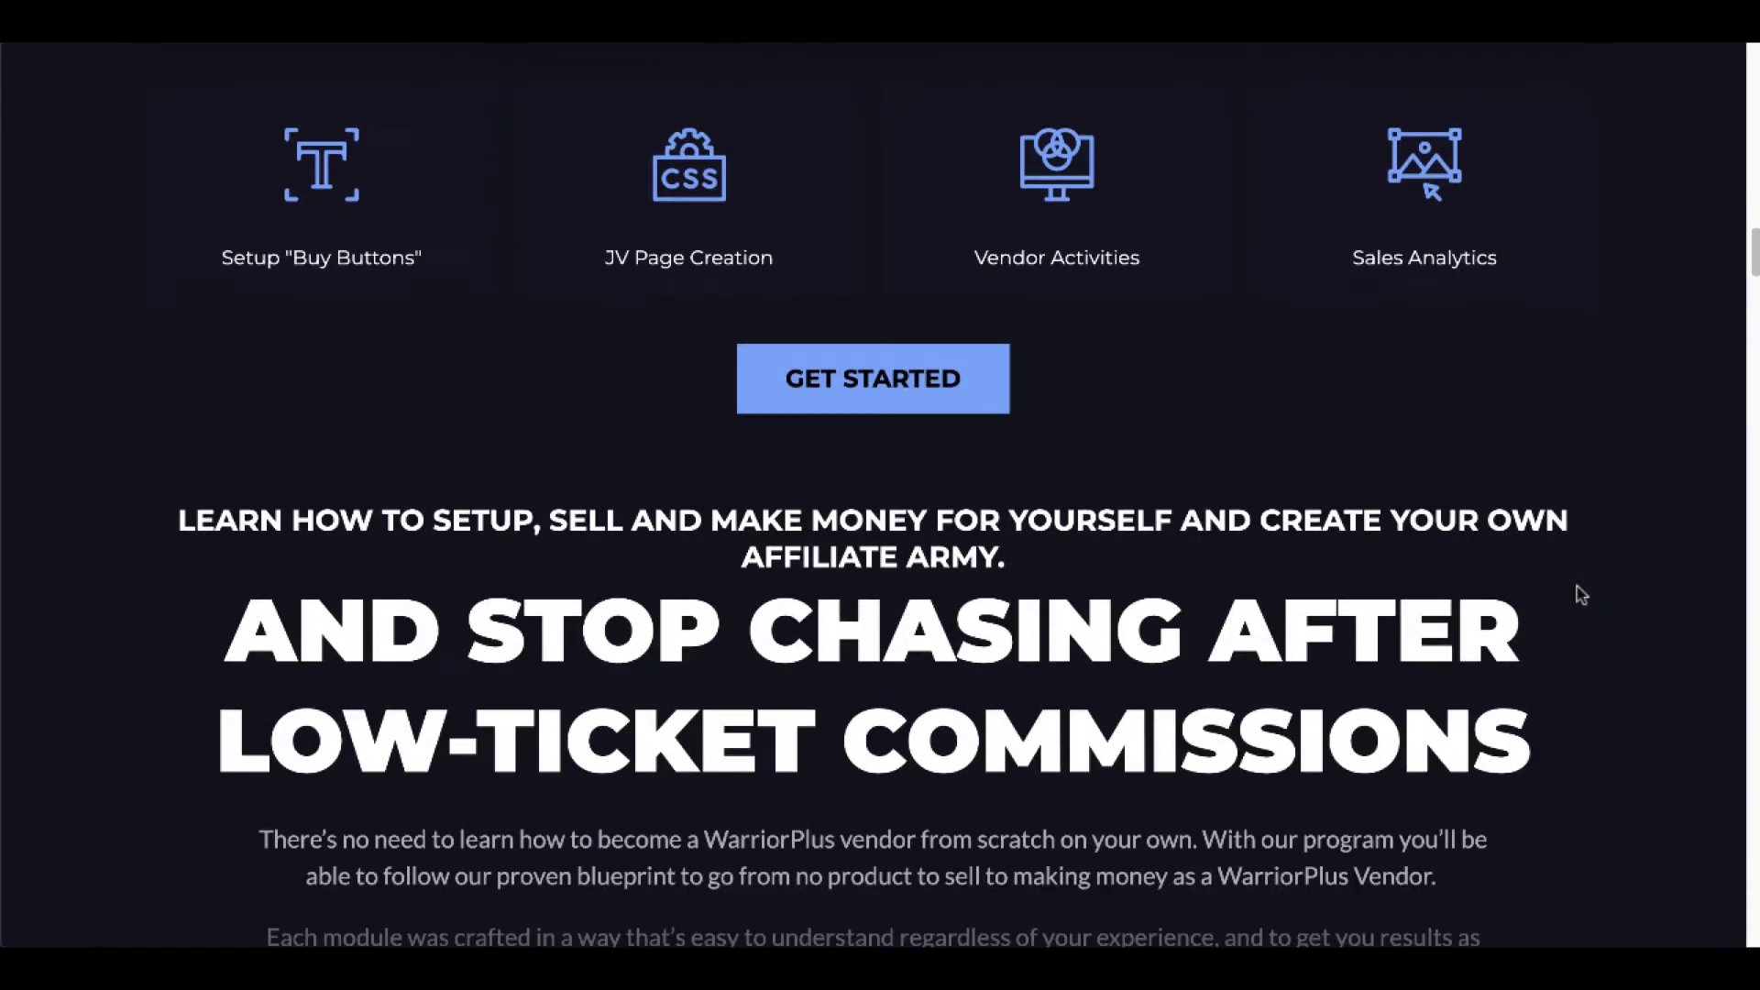
pyautogui.scroll(-20, 1579, 594)
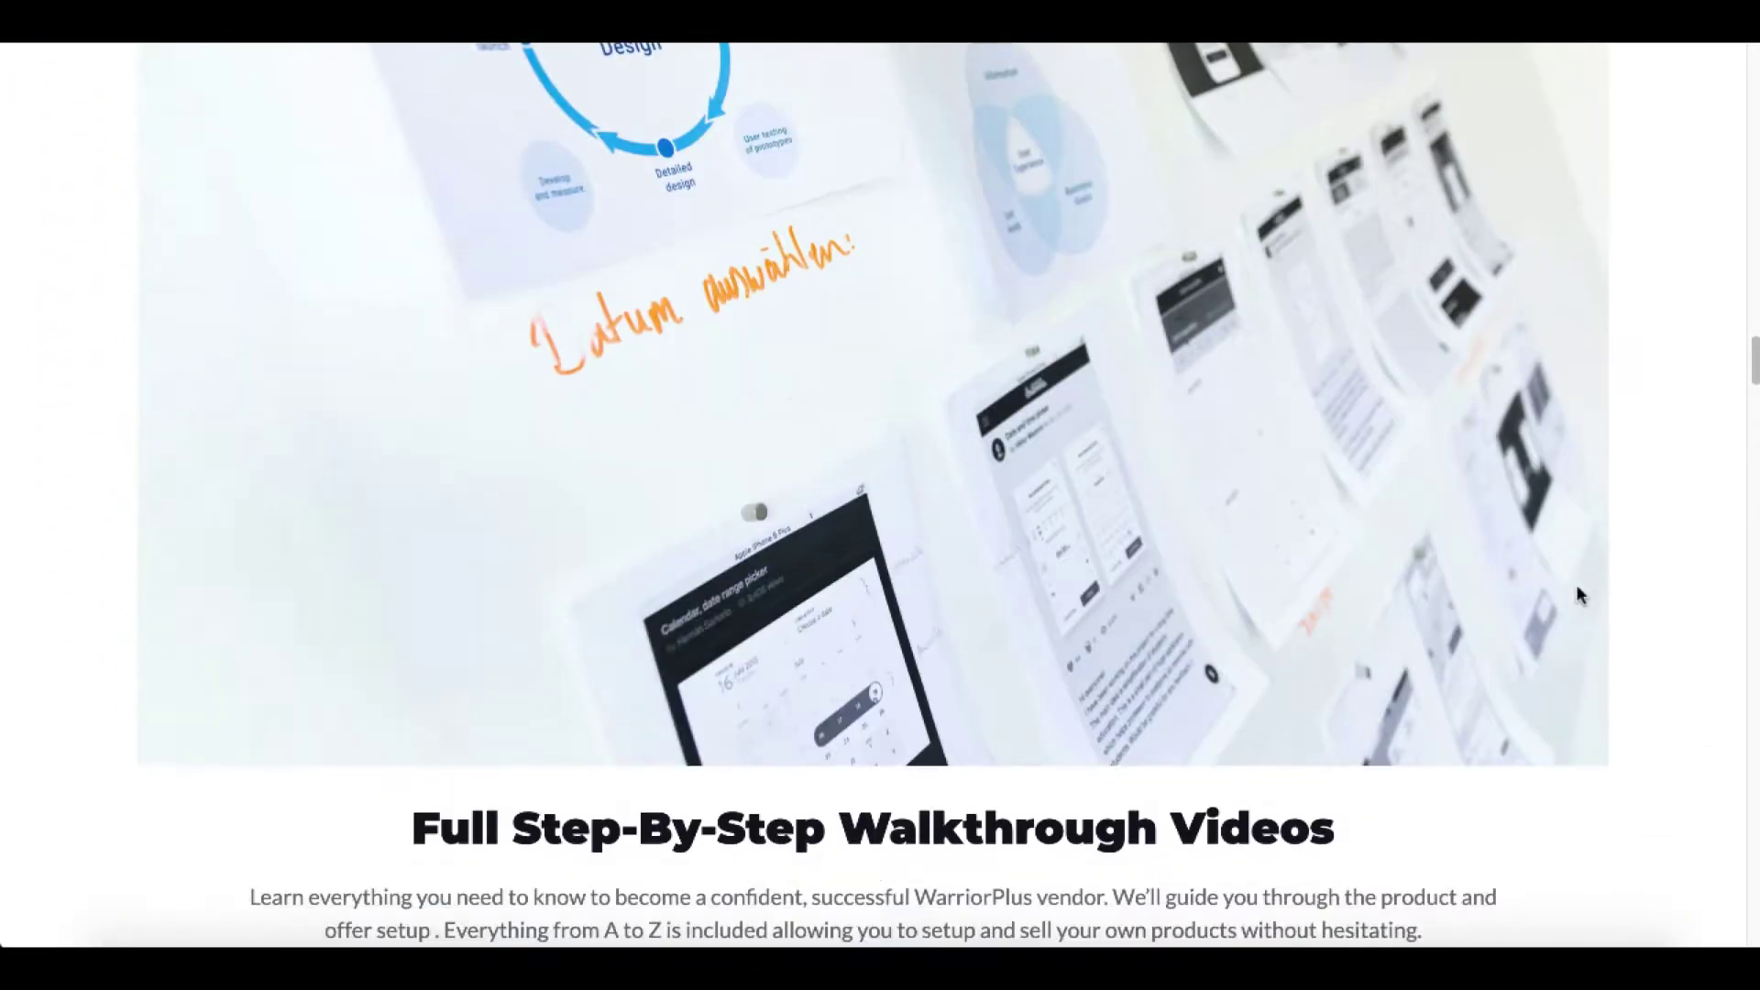
pyautogui.scroll(-15, 1578, 594)
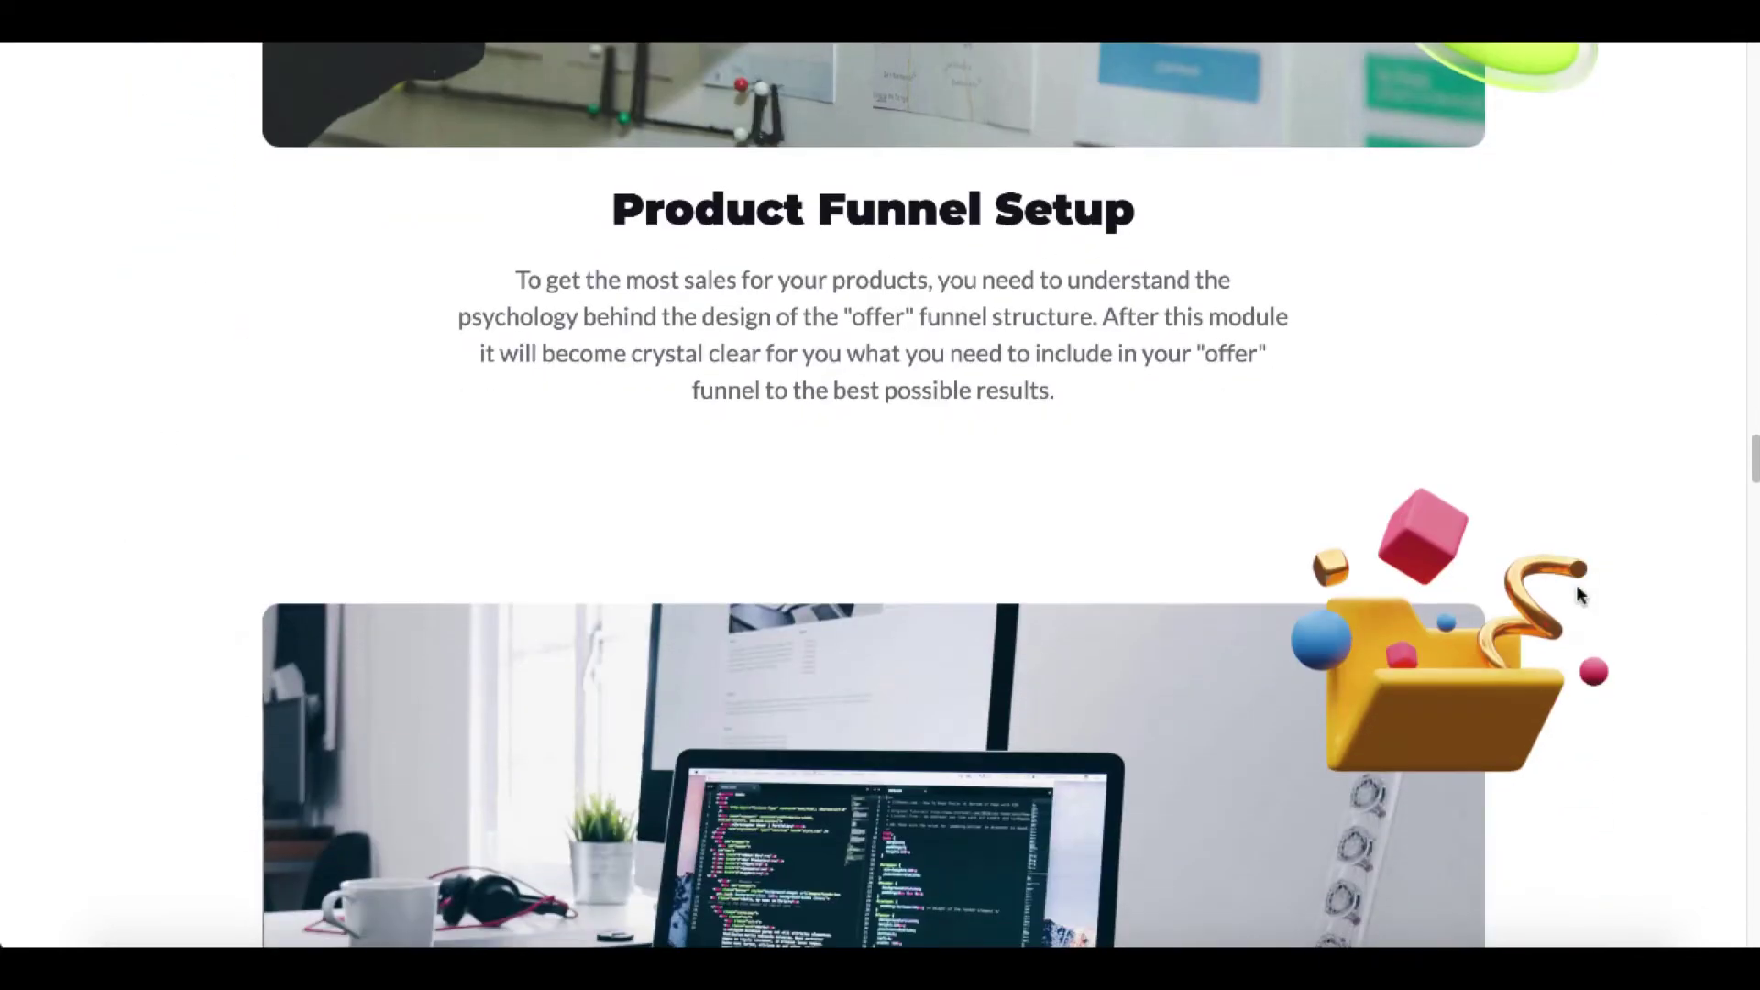
pyautogui.scroll(-15, 1579, 594)
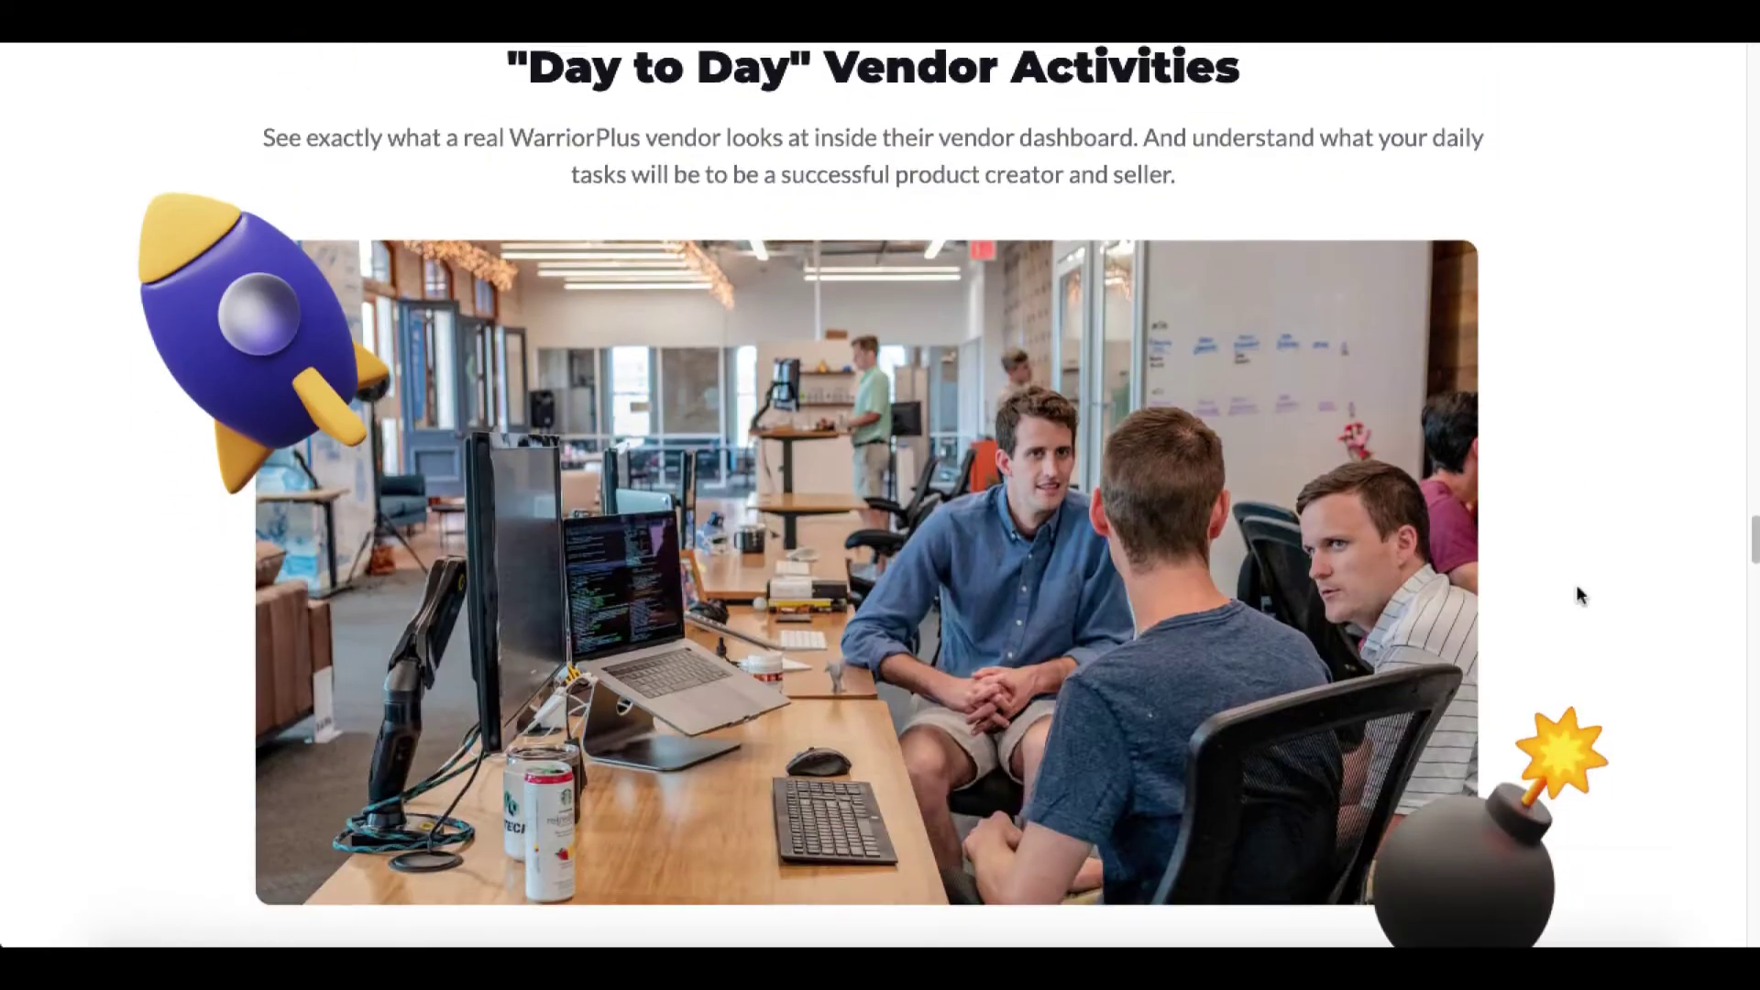
pyautogui.scroll(-12, 1578, 594)
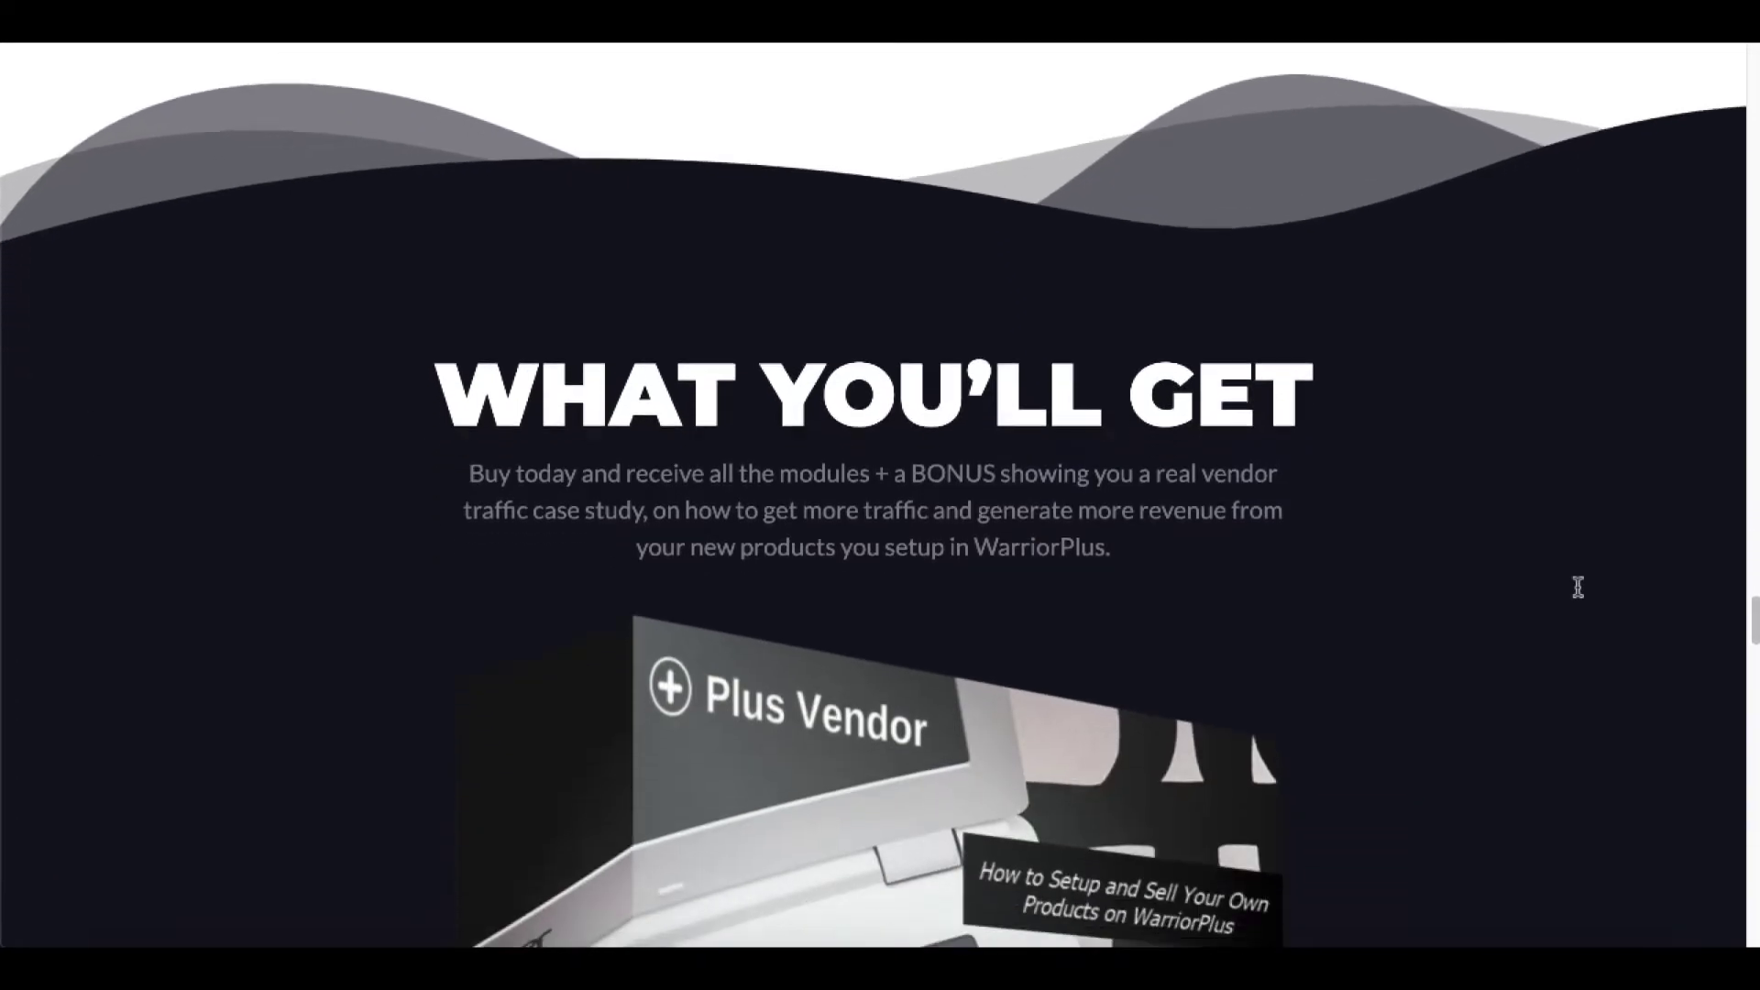
pyautogui.scroll(-1, 1580, 594)
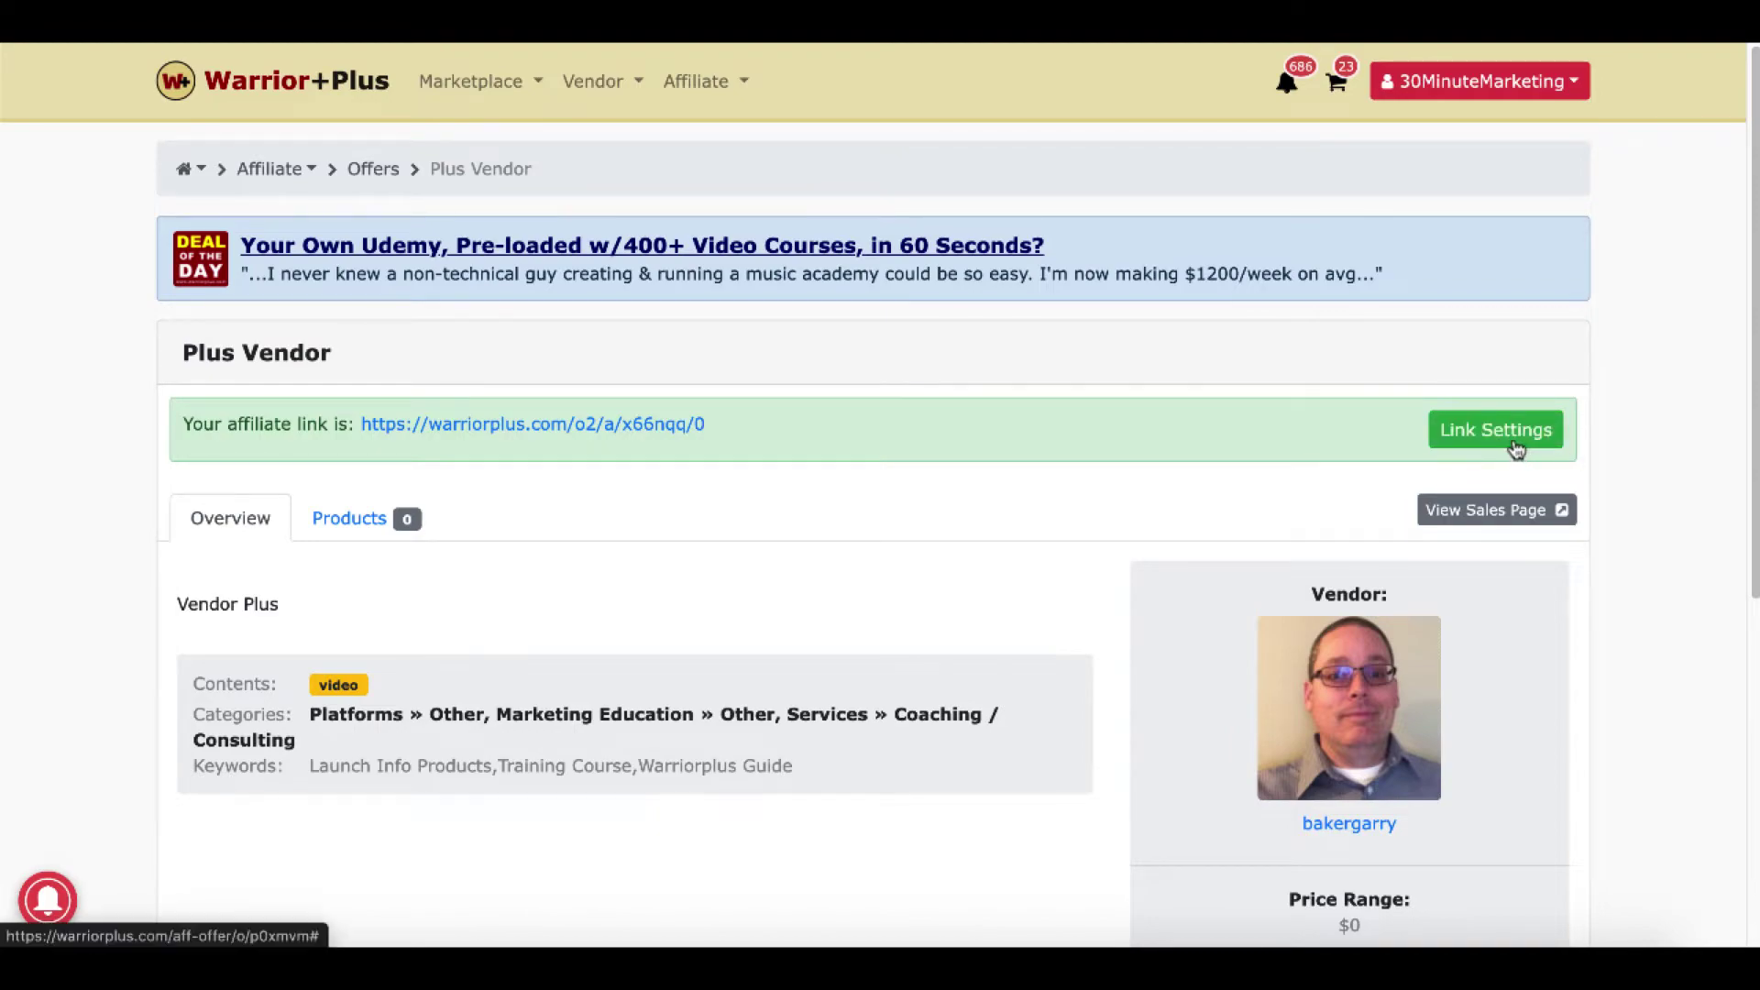
# Open the affiliate link settings of the Plus Vendor offer and go to the Buyer Bonus URL field
pyautogui.click(1520, 445)
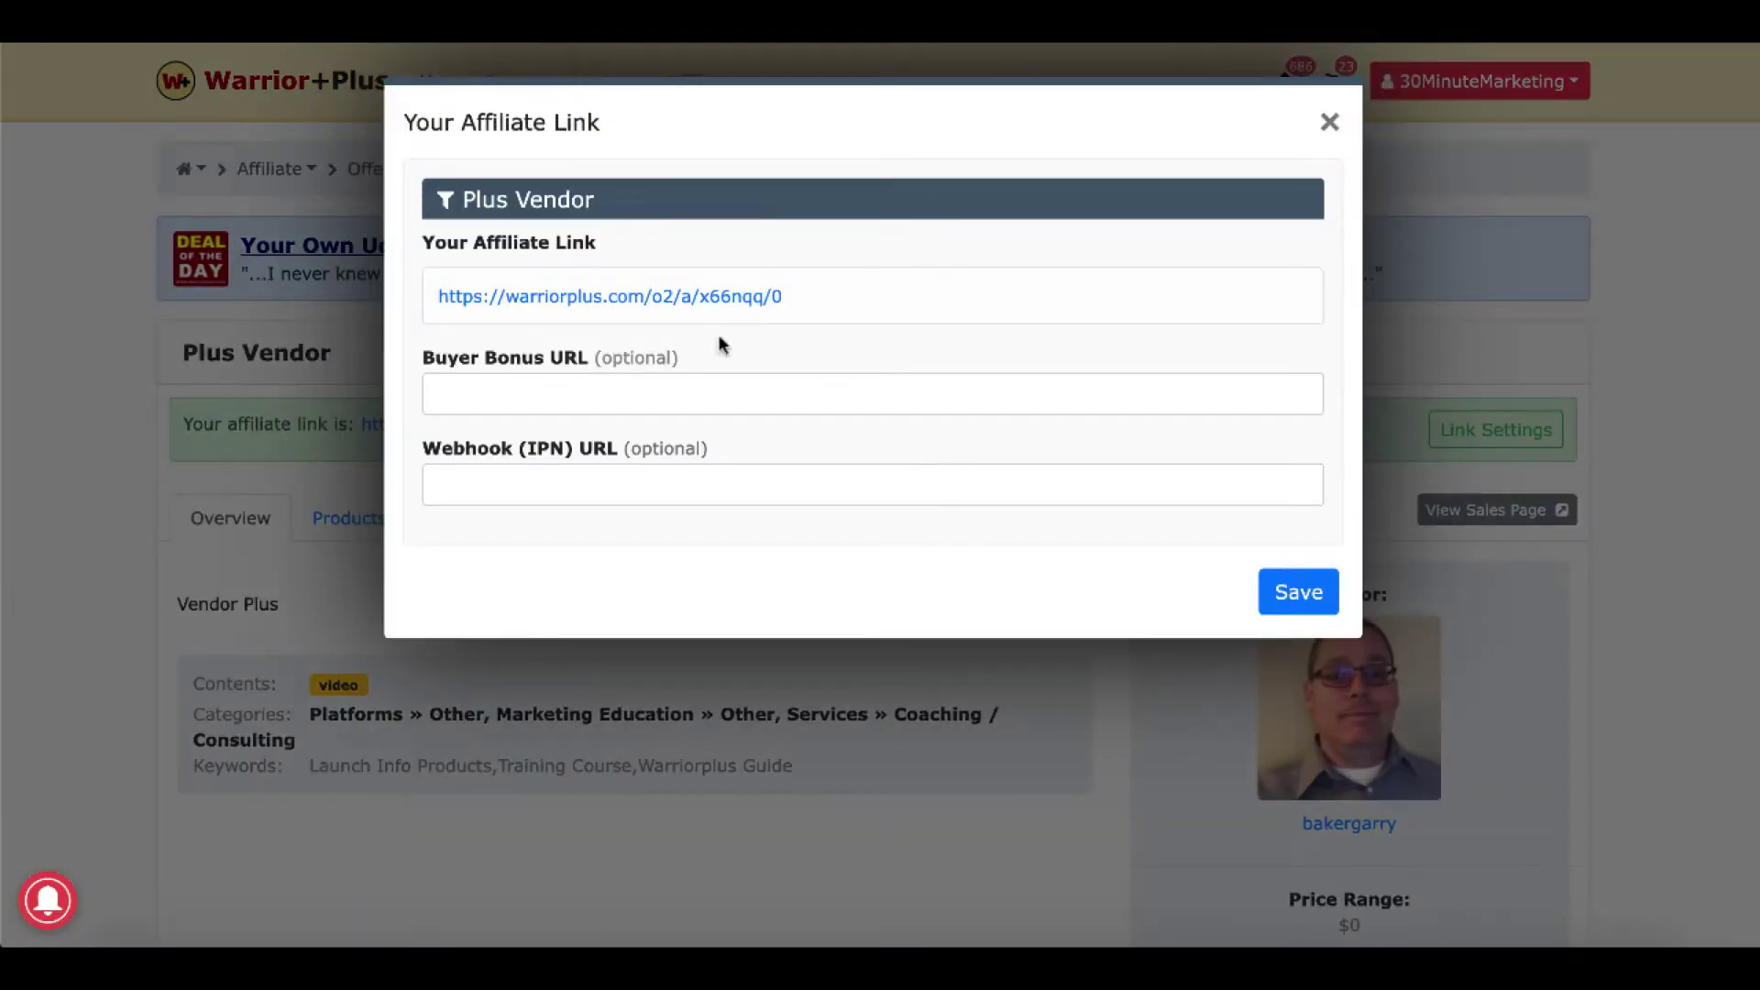
pyautogui.click(557, 387)
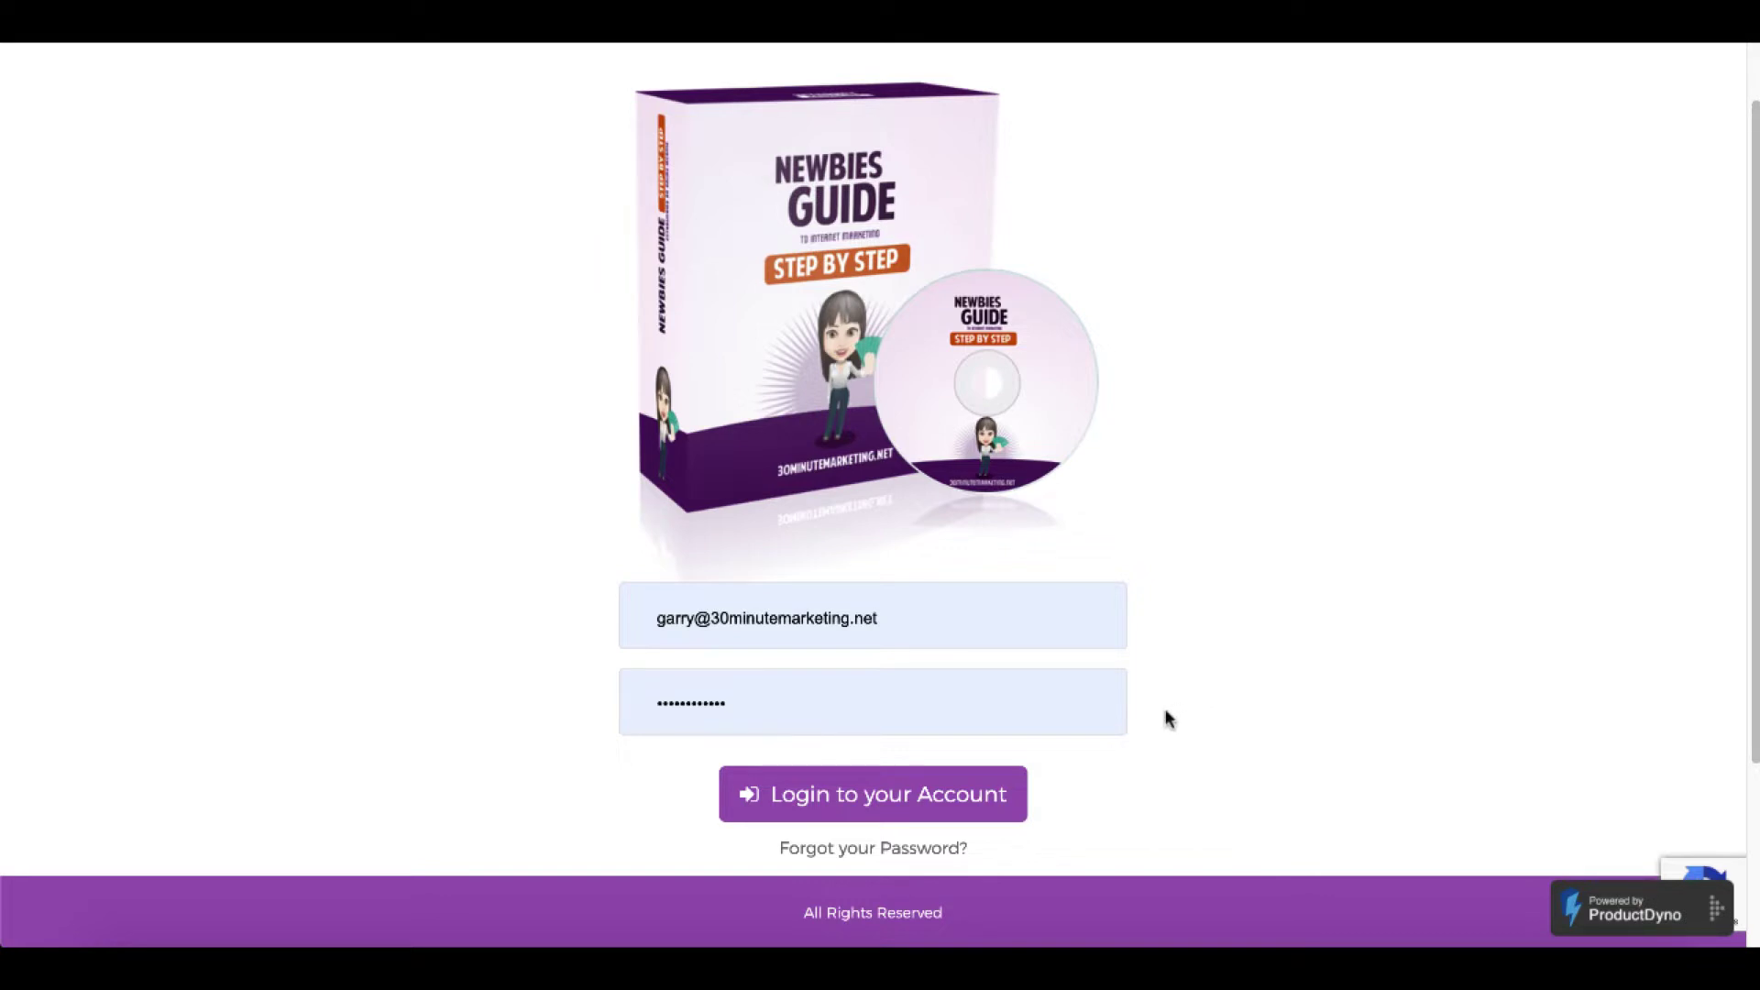
# Log in to the Newbies Guide members area and look through its eBook and video course listings
pyautogui.click(962, 793)
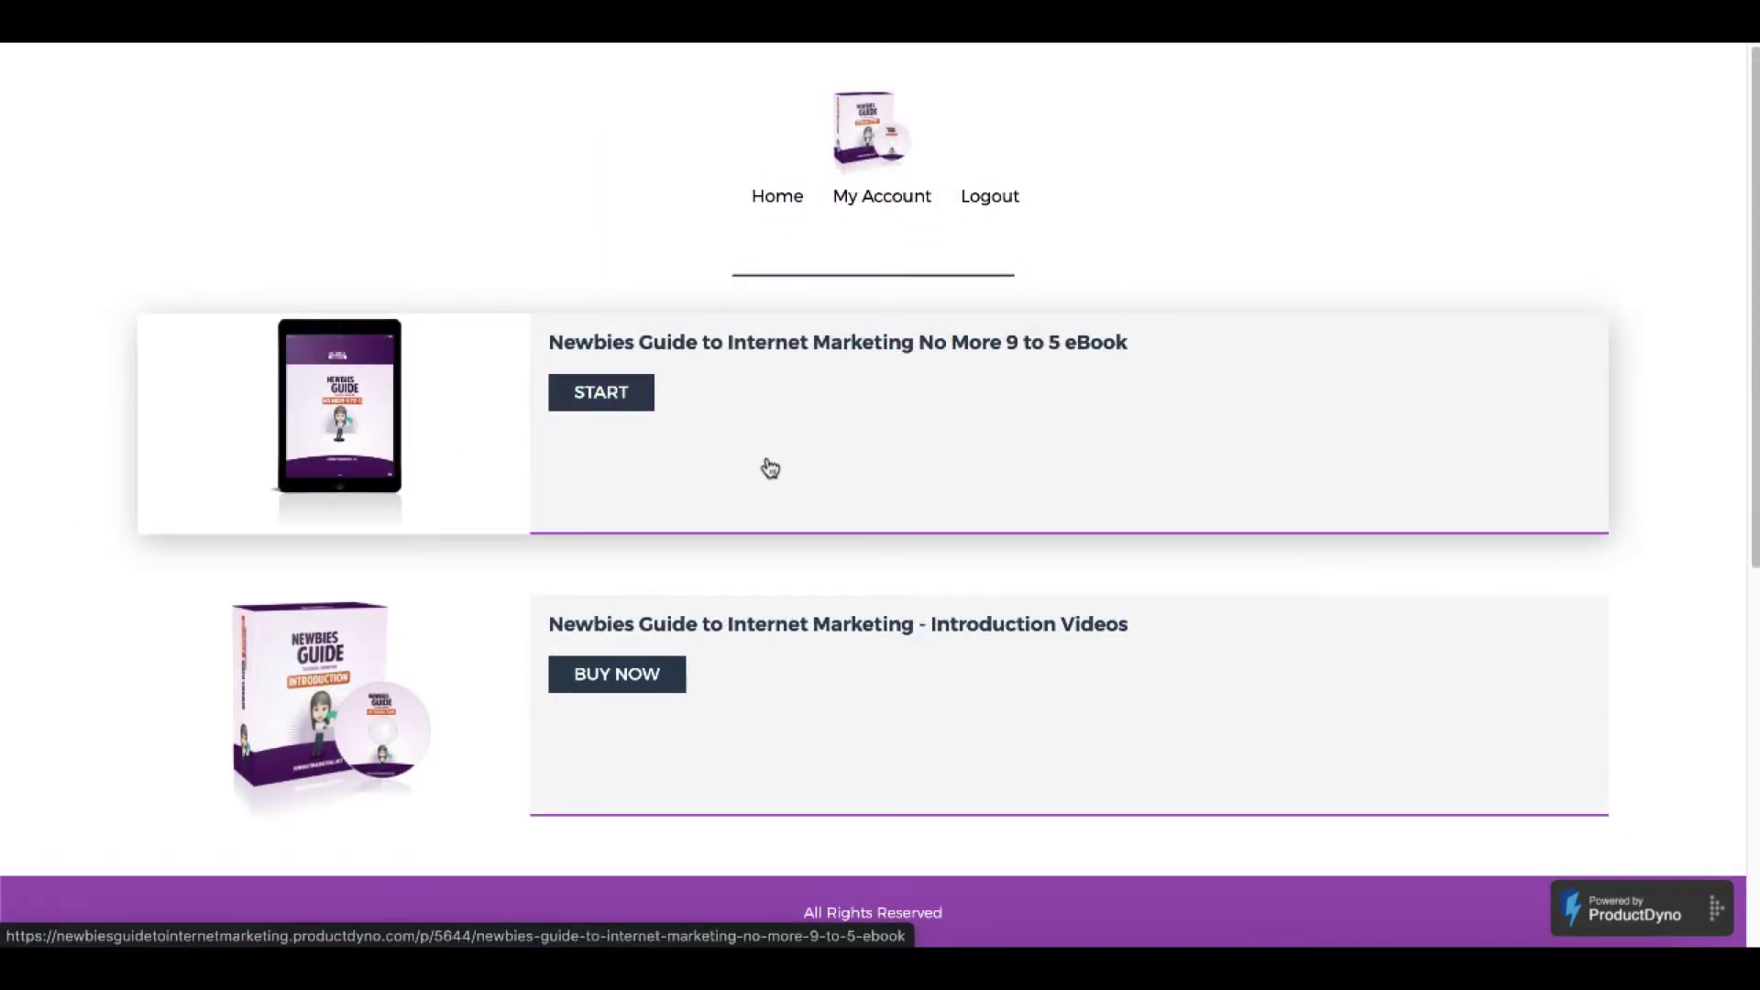
pyautogui.scroll(-3, 770, 469)
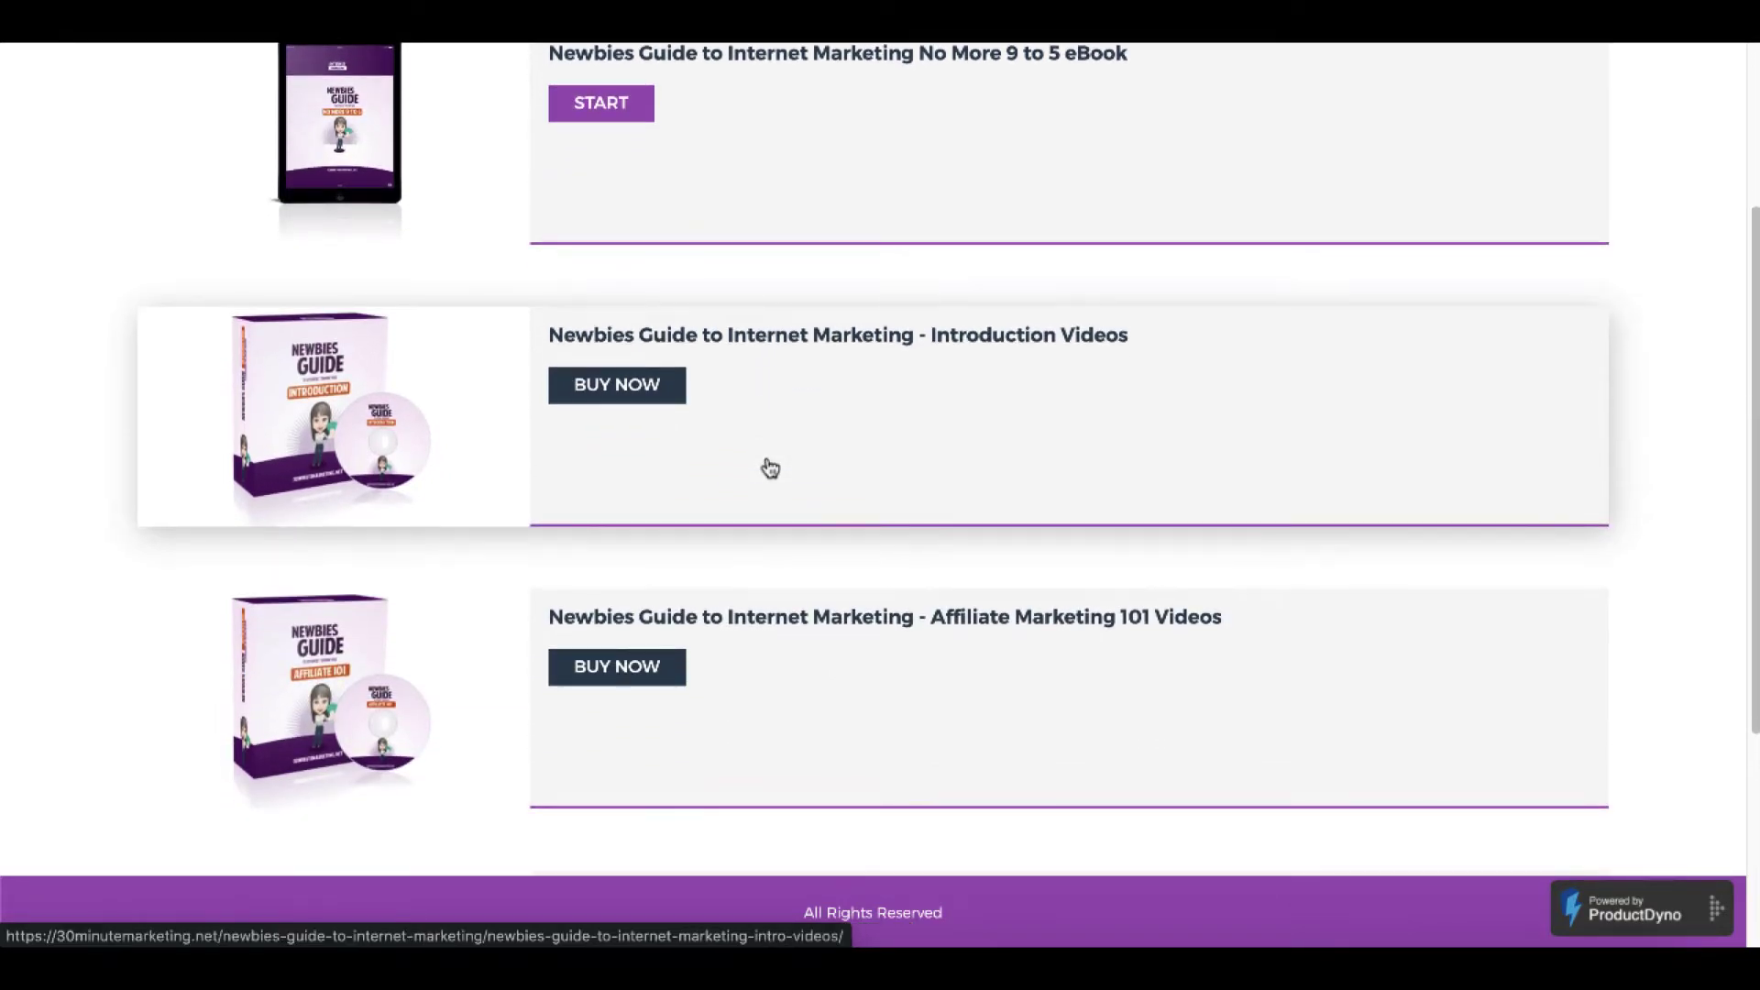
pyautogui.scroll(-4, 770, 468)
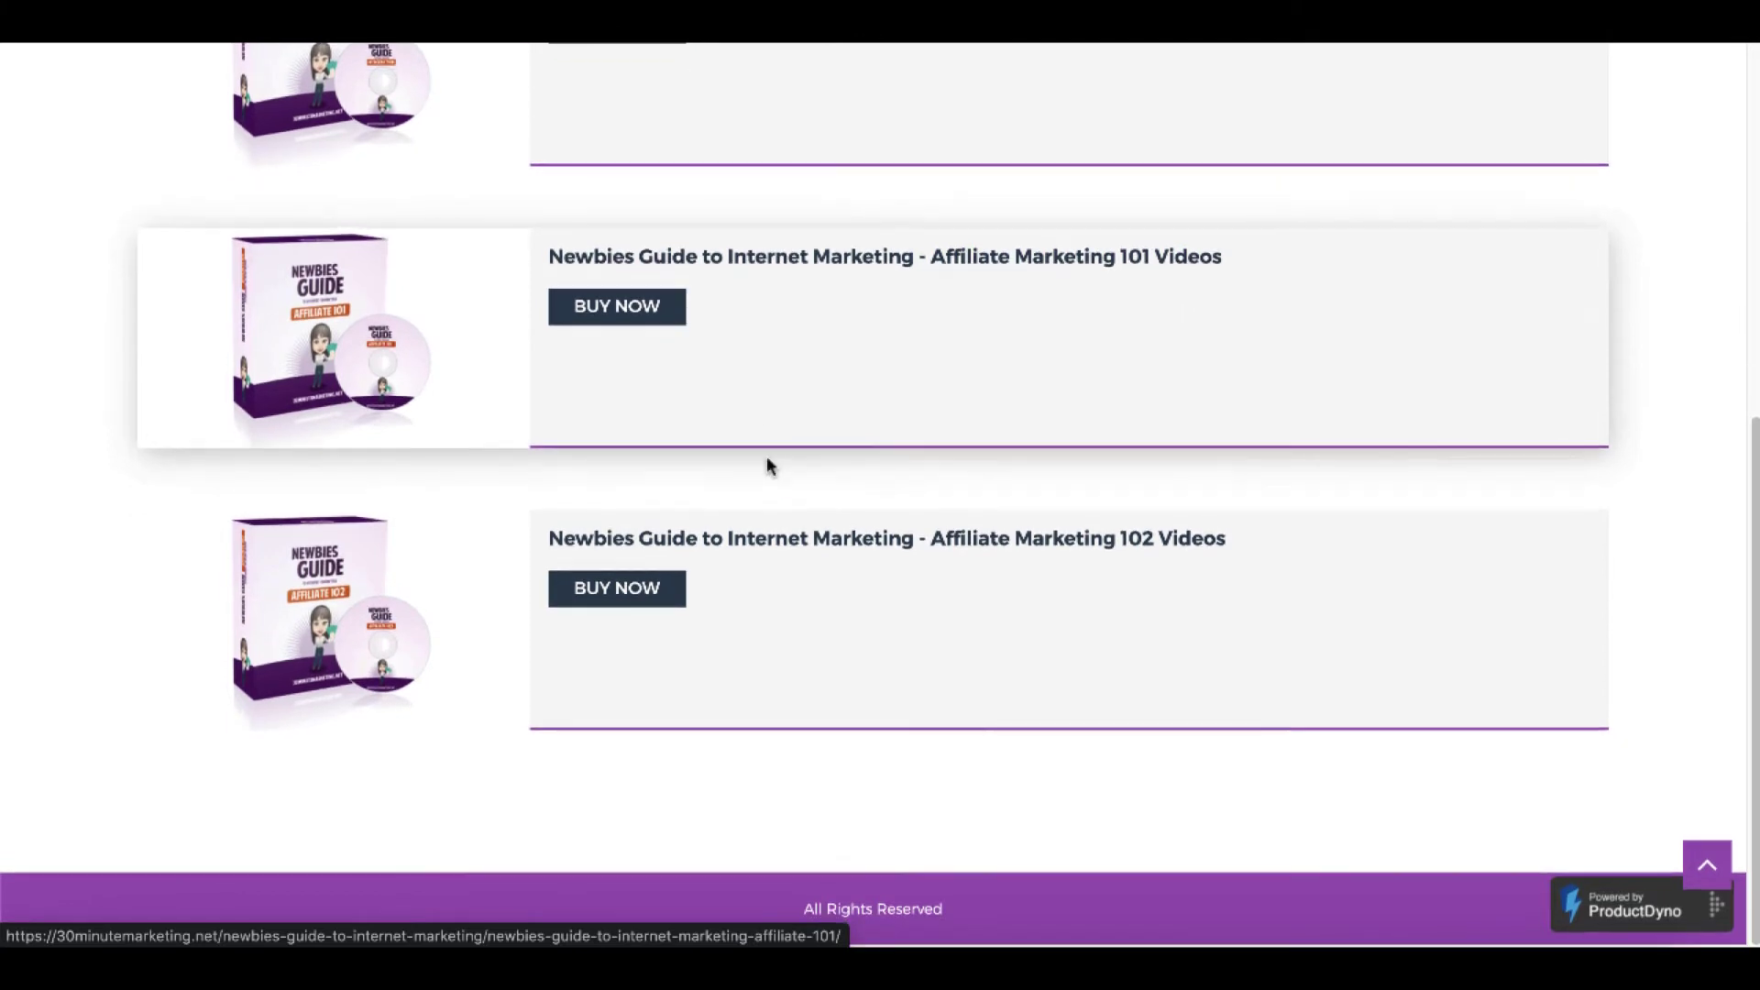
pyautogui.scroll(7, 768, 465)
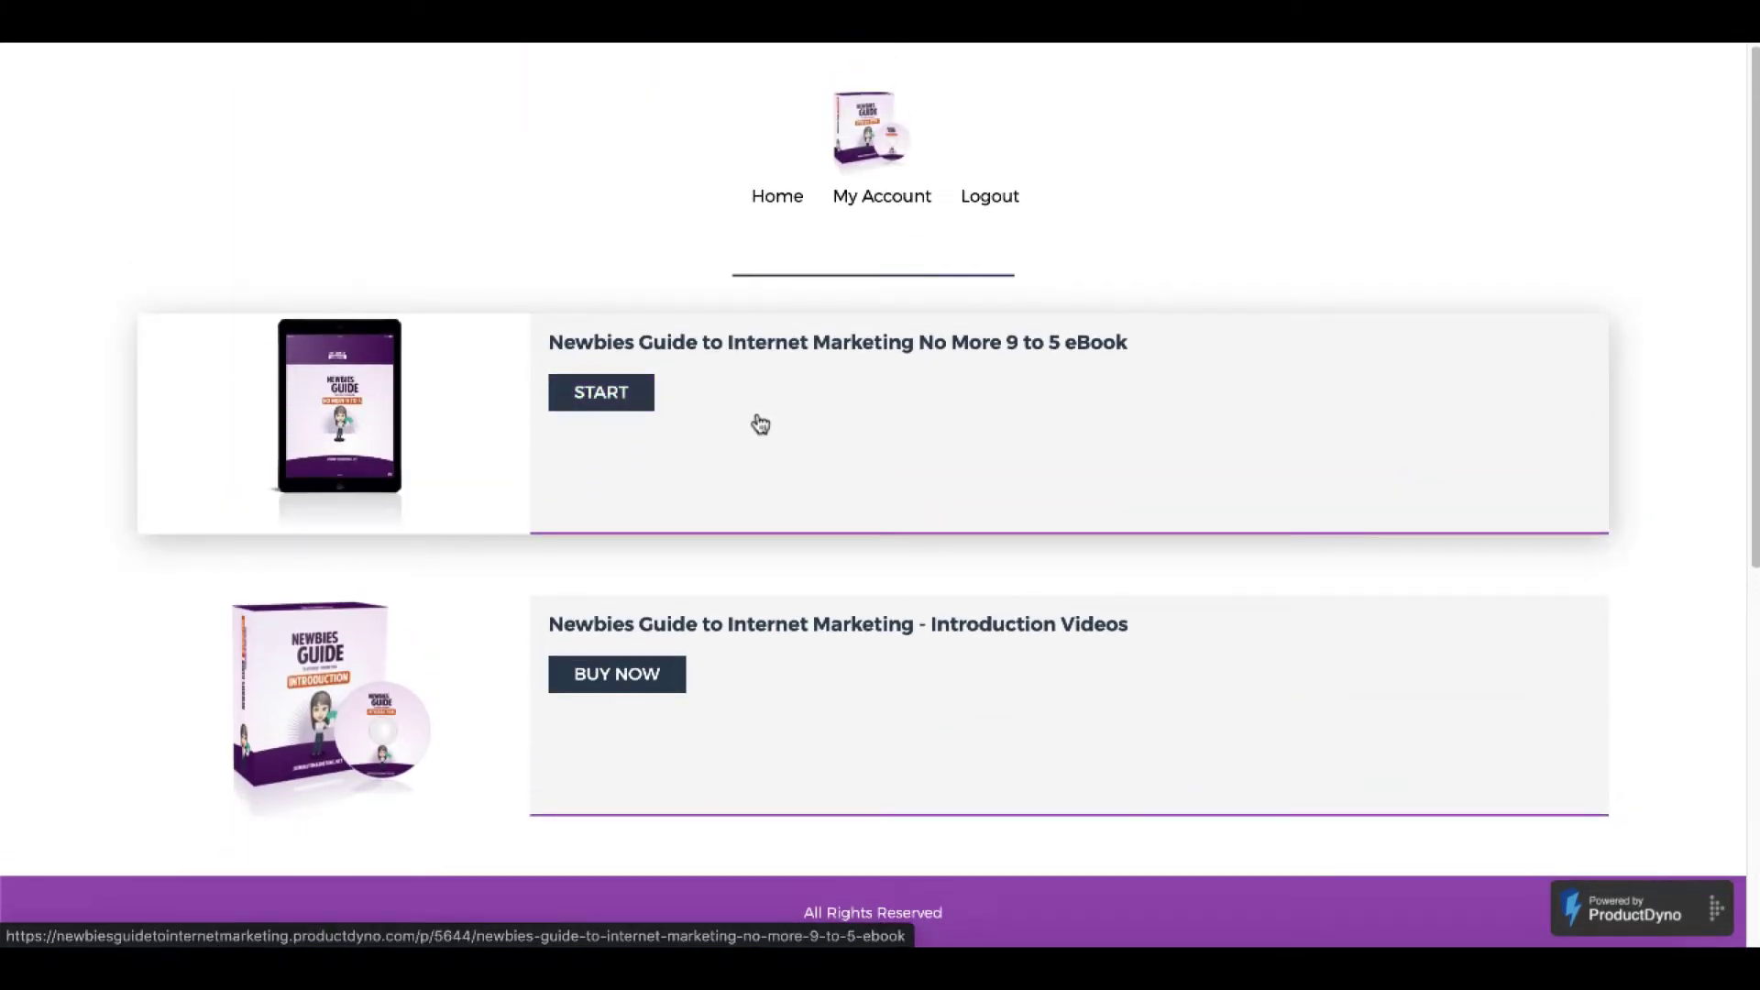
pyautogui.scroll(-1, 761, 424)
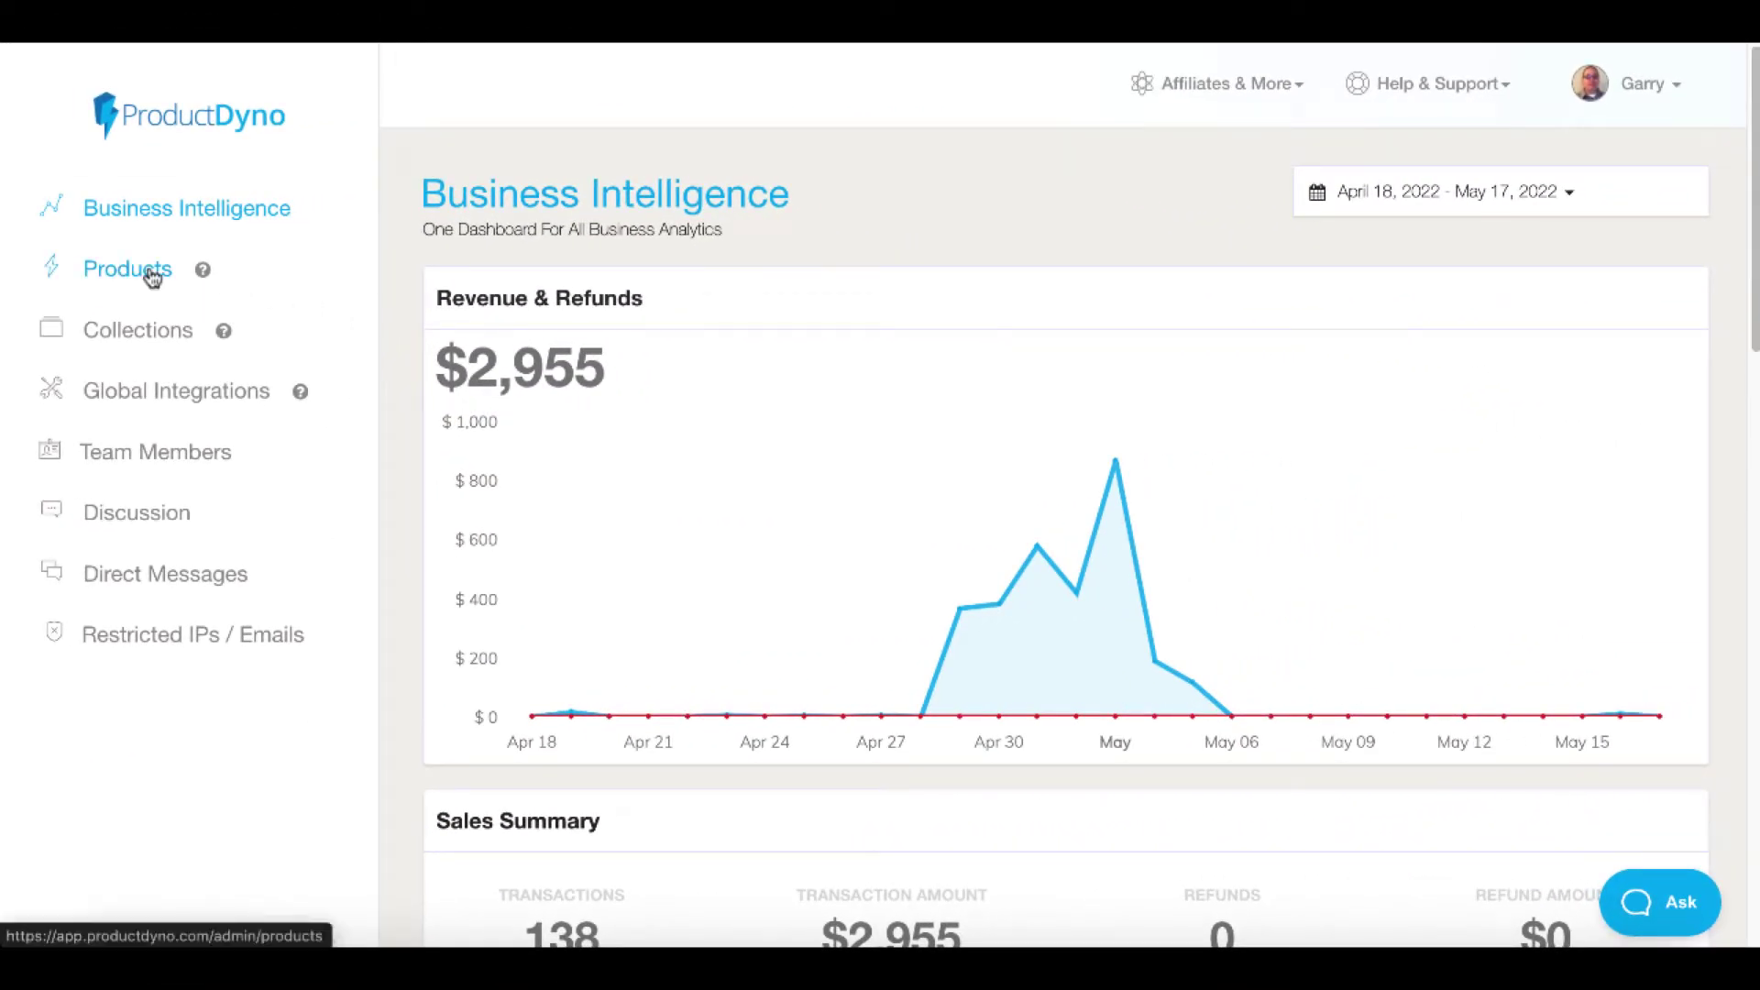
# Open the list of collections in the ProductDyno admin area
pyautogui.click(151, 334)
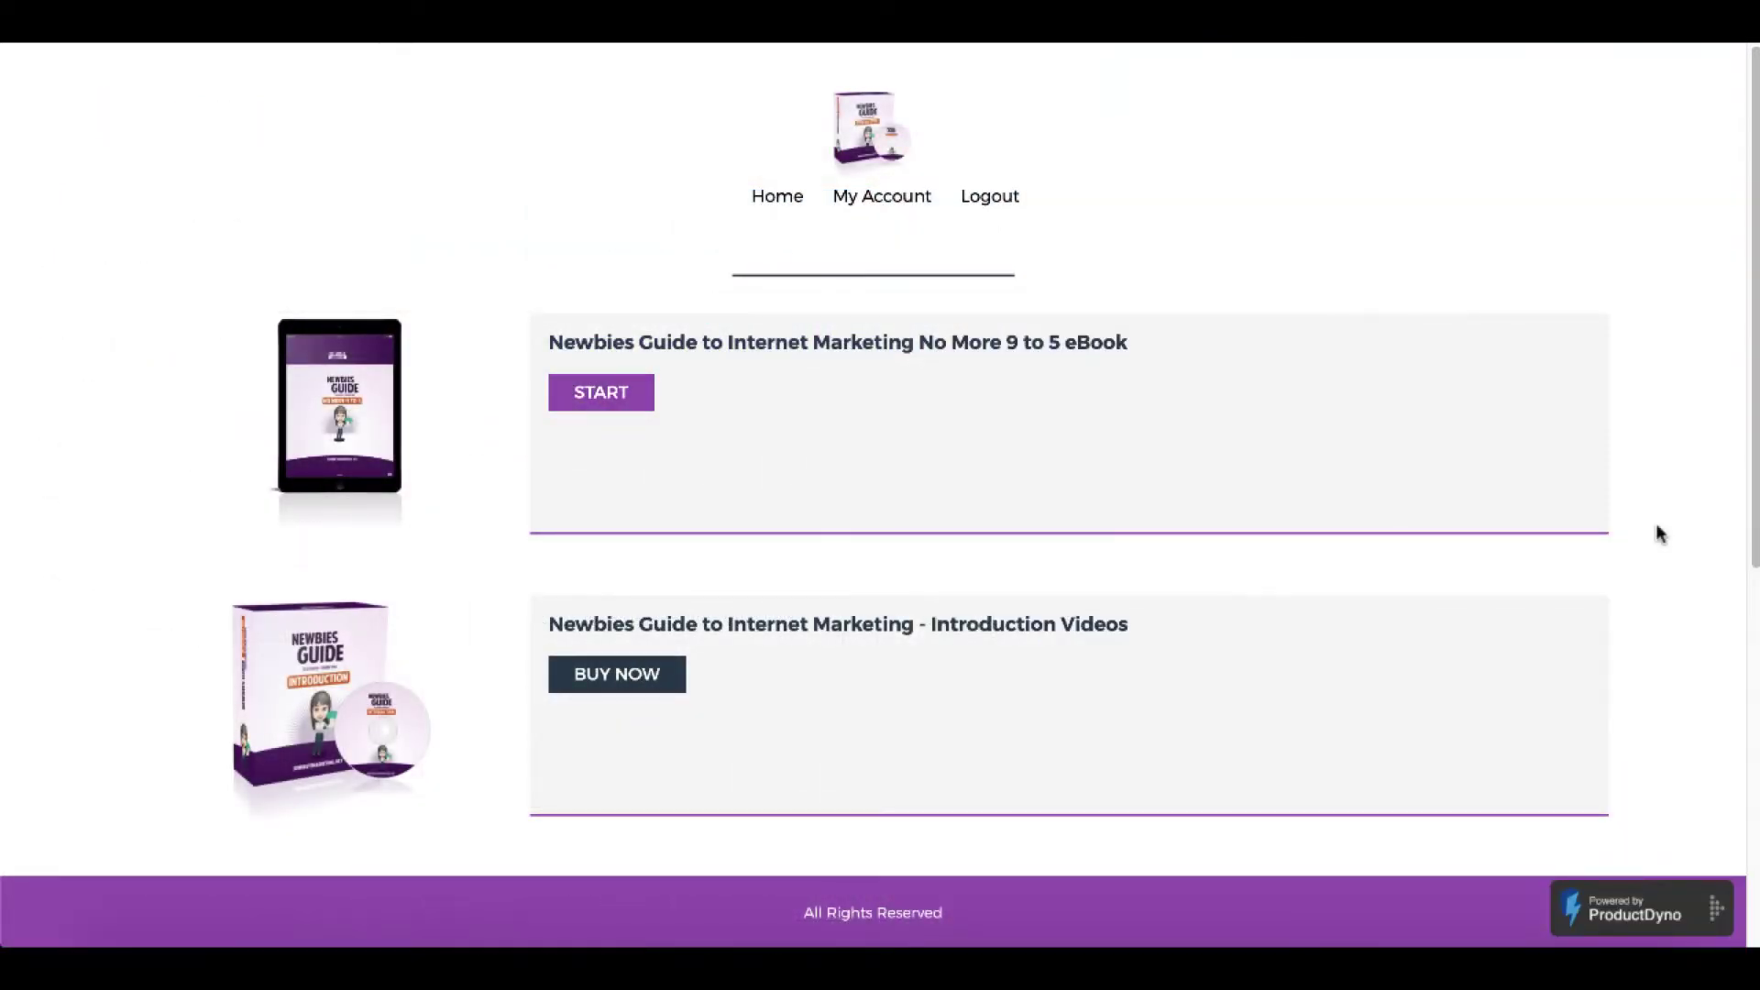
# Review the free eBook and the paid Introduction, Affiliate Marketing 101 and 102 video offers in the members area
pyautogui.scroll(-3, 1661, 532)
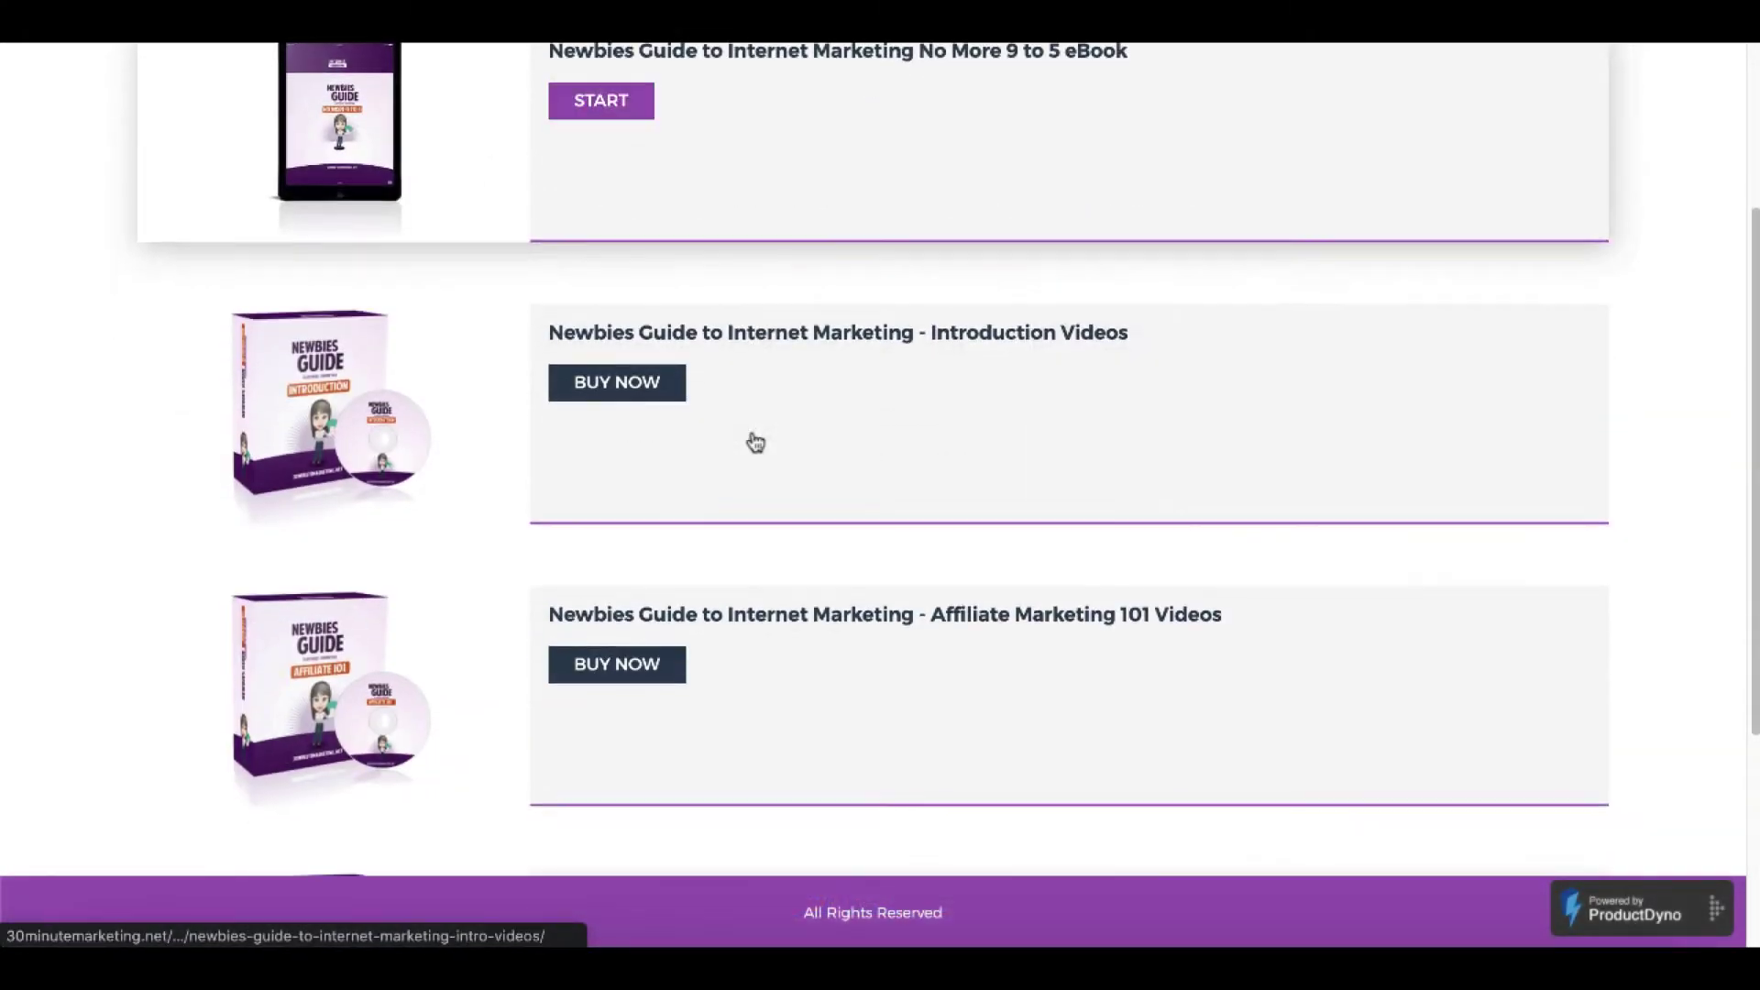
pyautogui.scroll(-4, 755, 443)
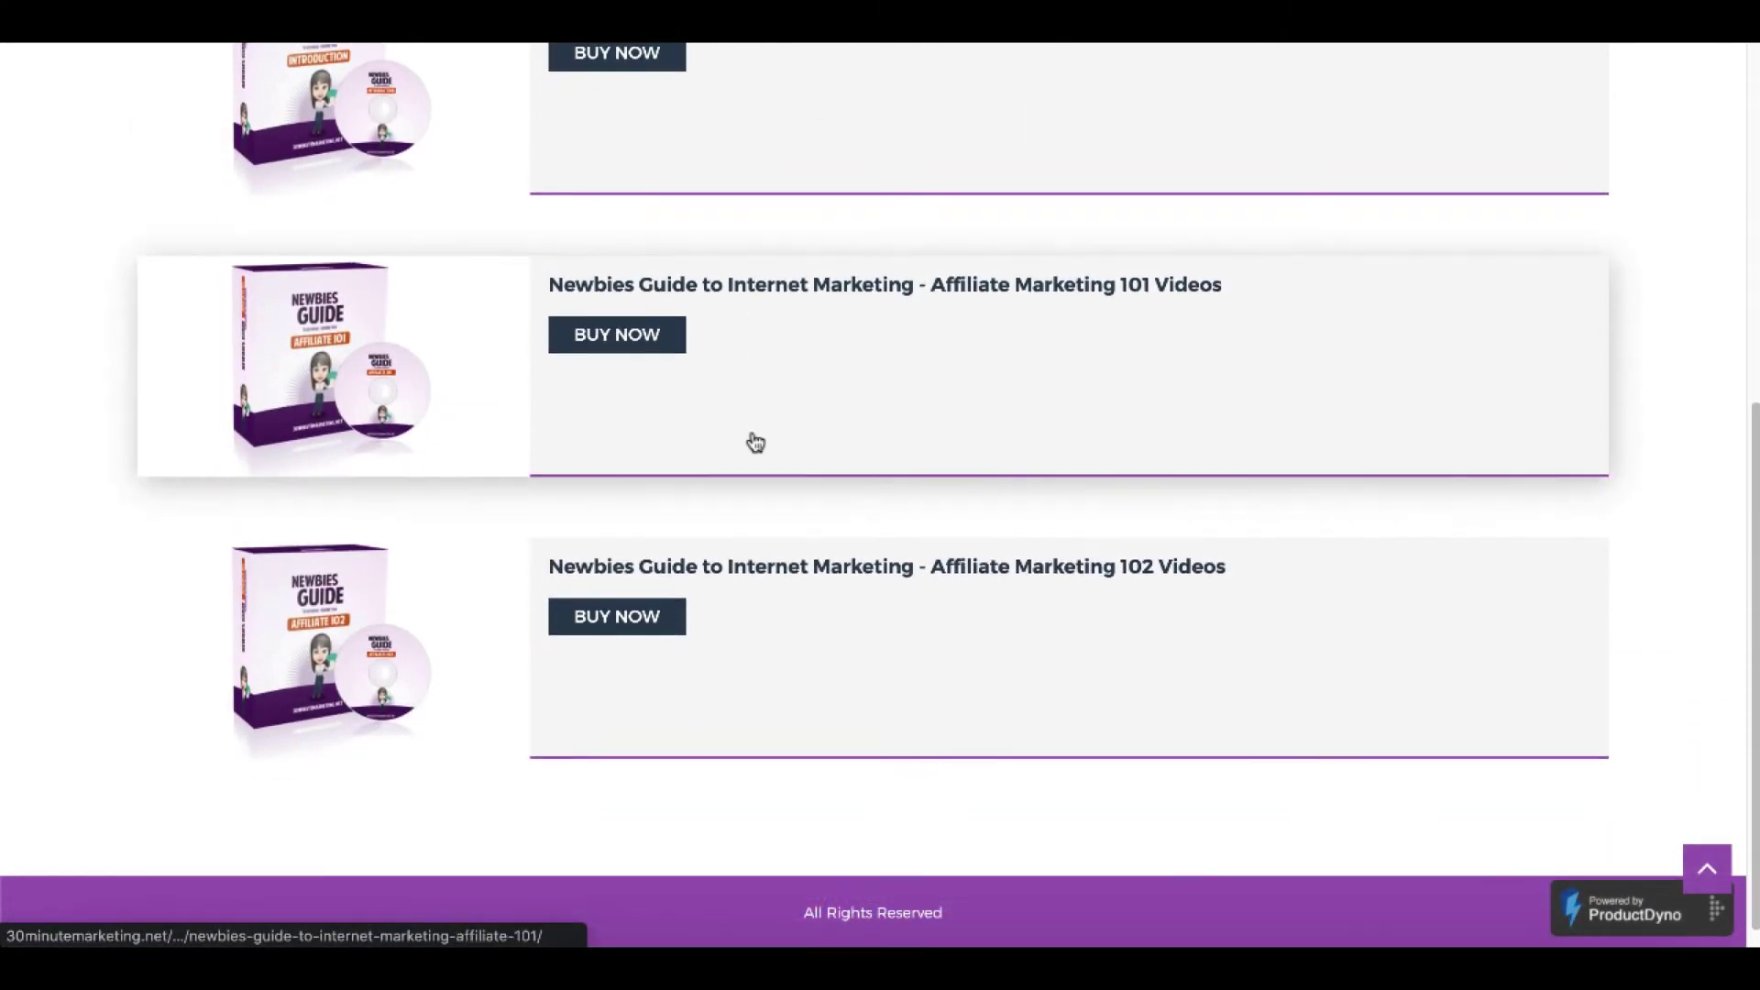
pyautogui.scroll(7, 755, 442)
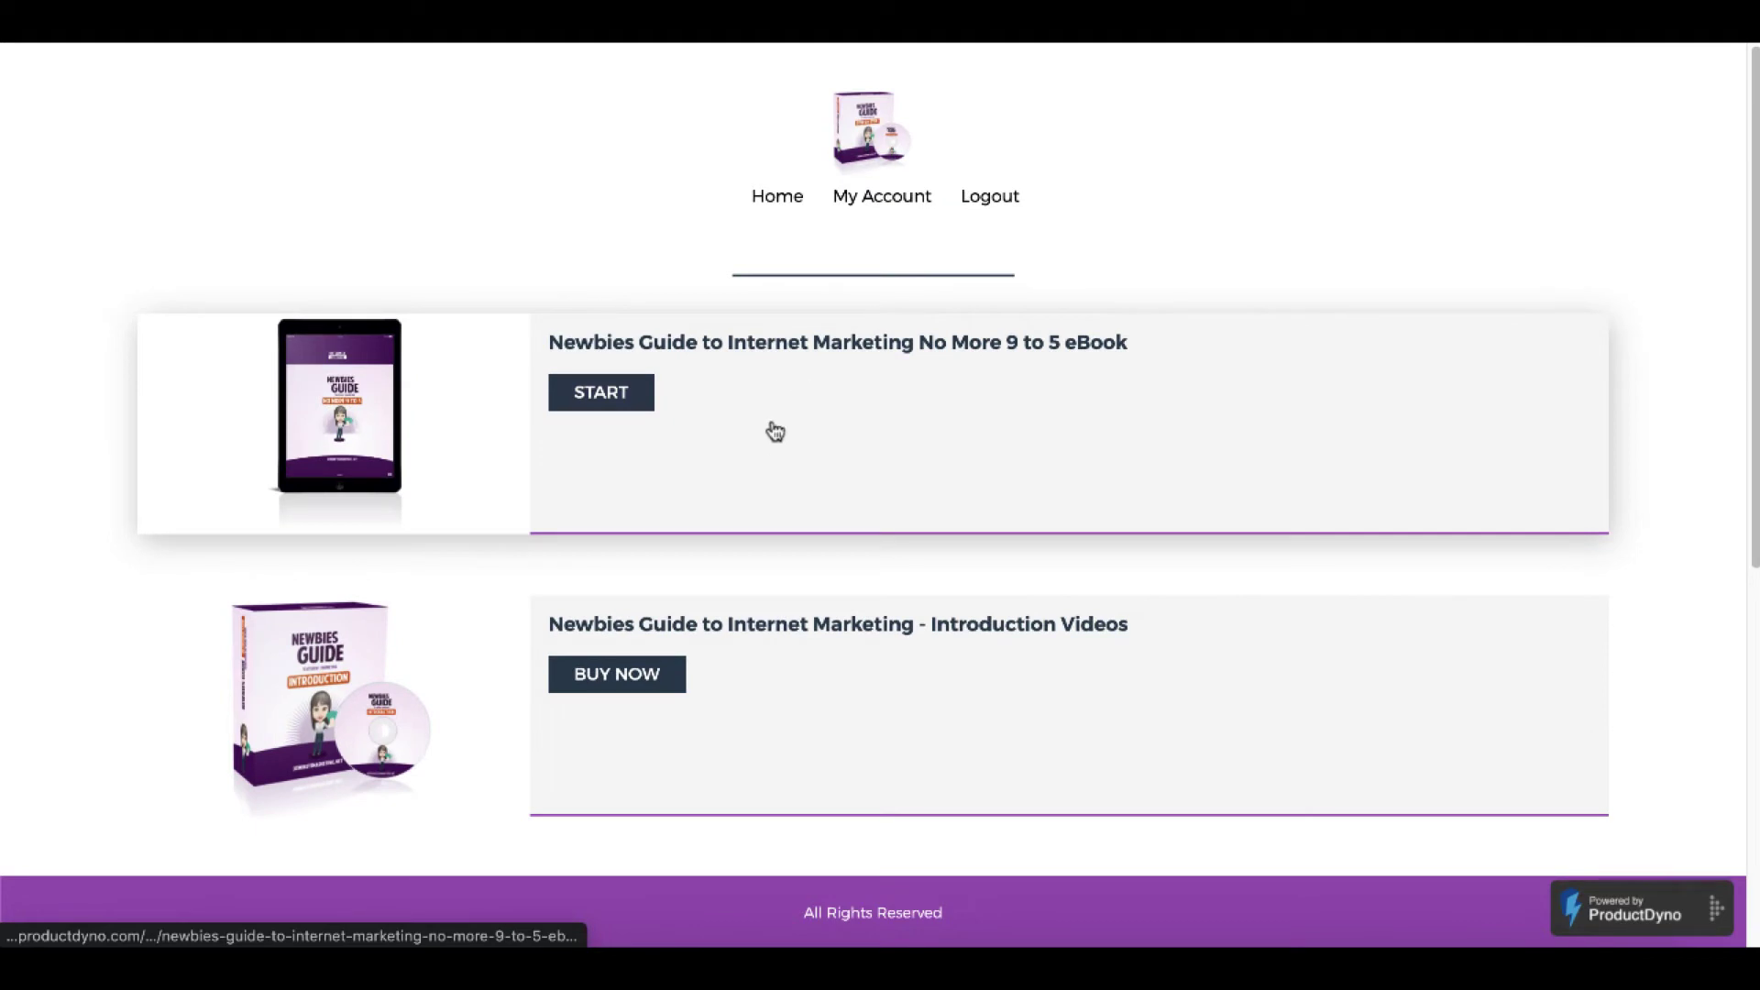
pyautogui.scroll(-3, 771, 489)
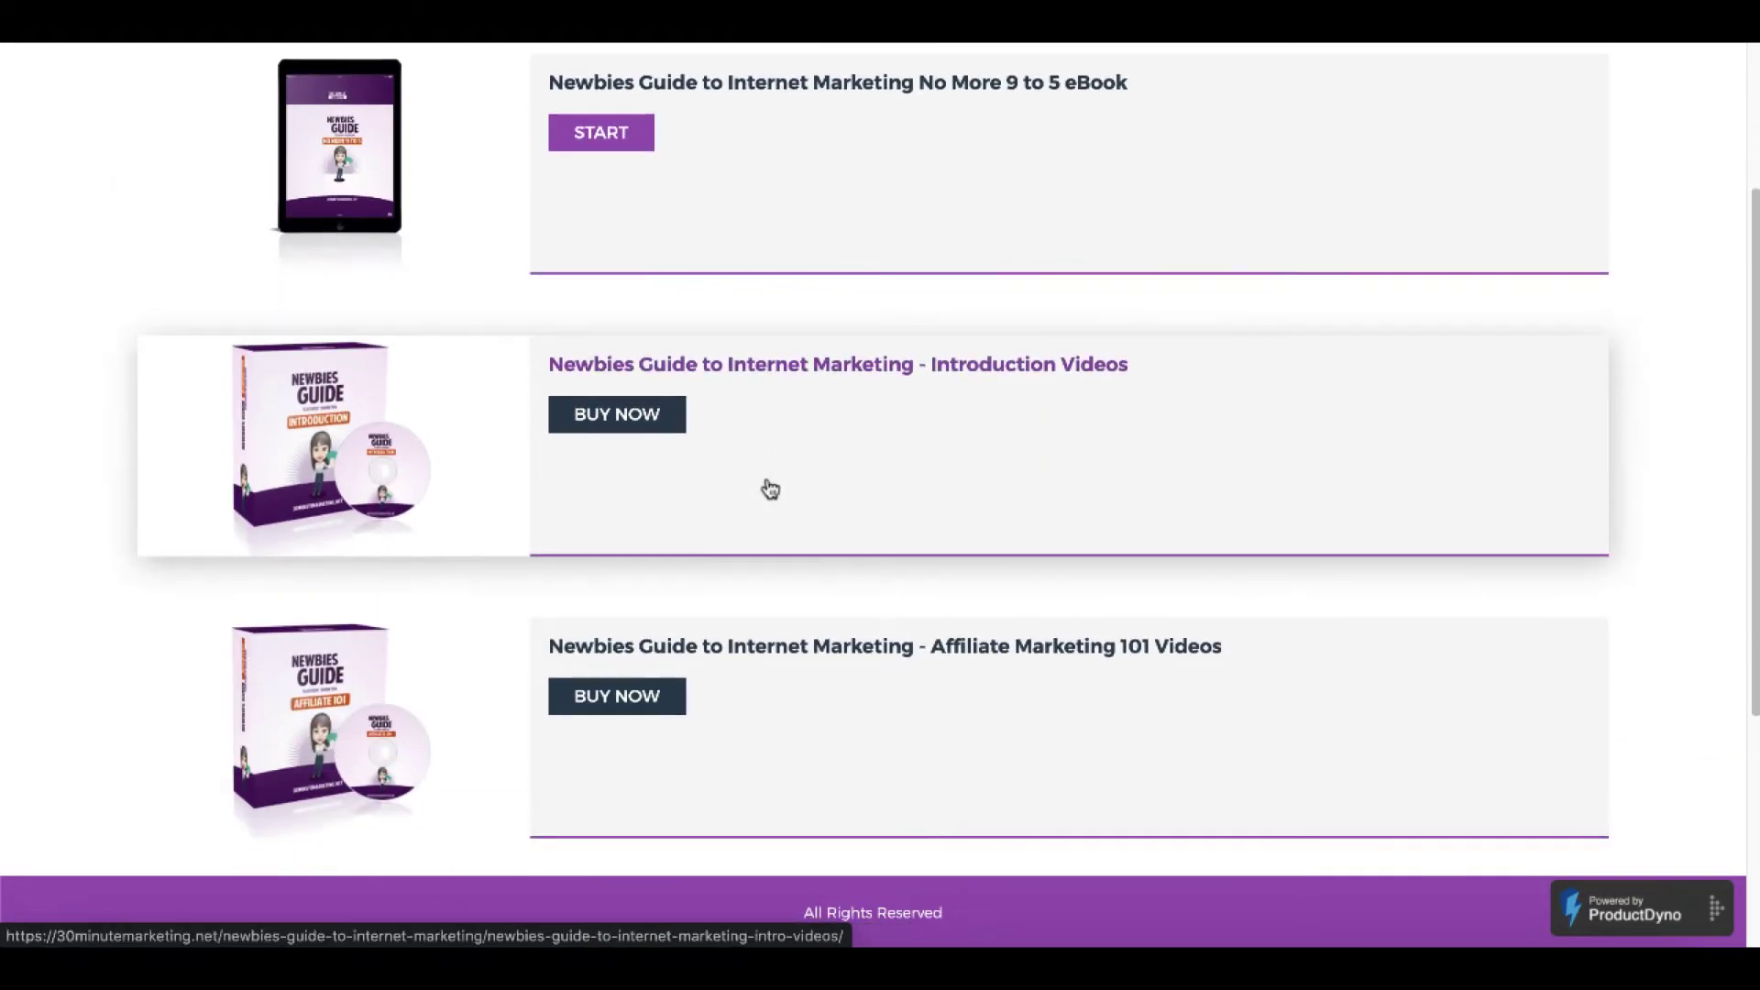
pyautogui.scroll(-3, 771, 495)
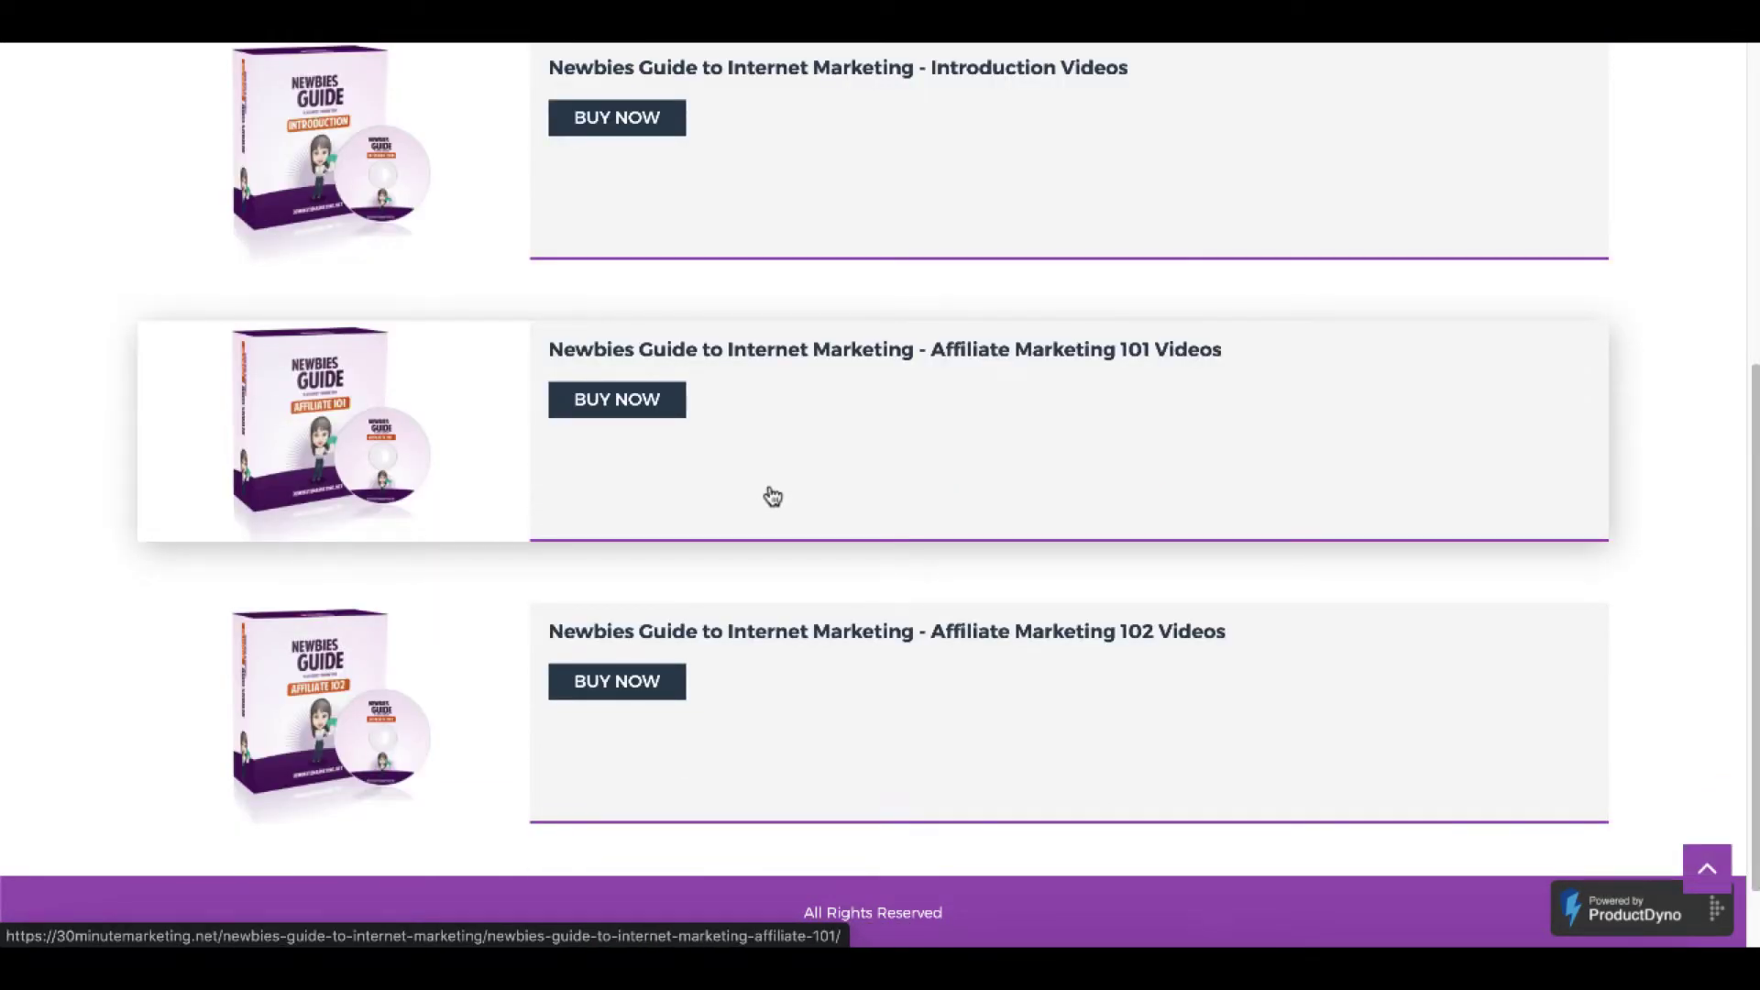
pyautogui.scroll(6, 773, 496)
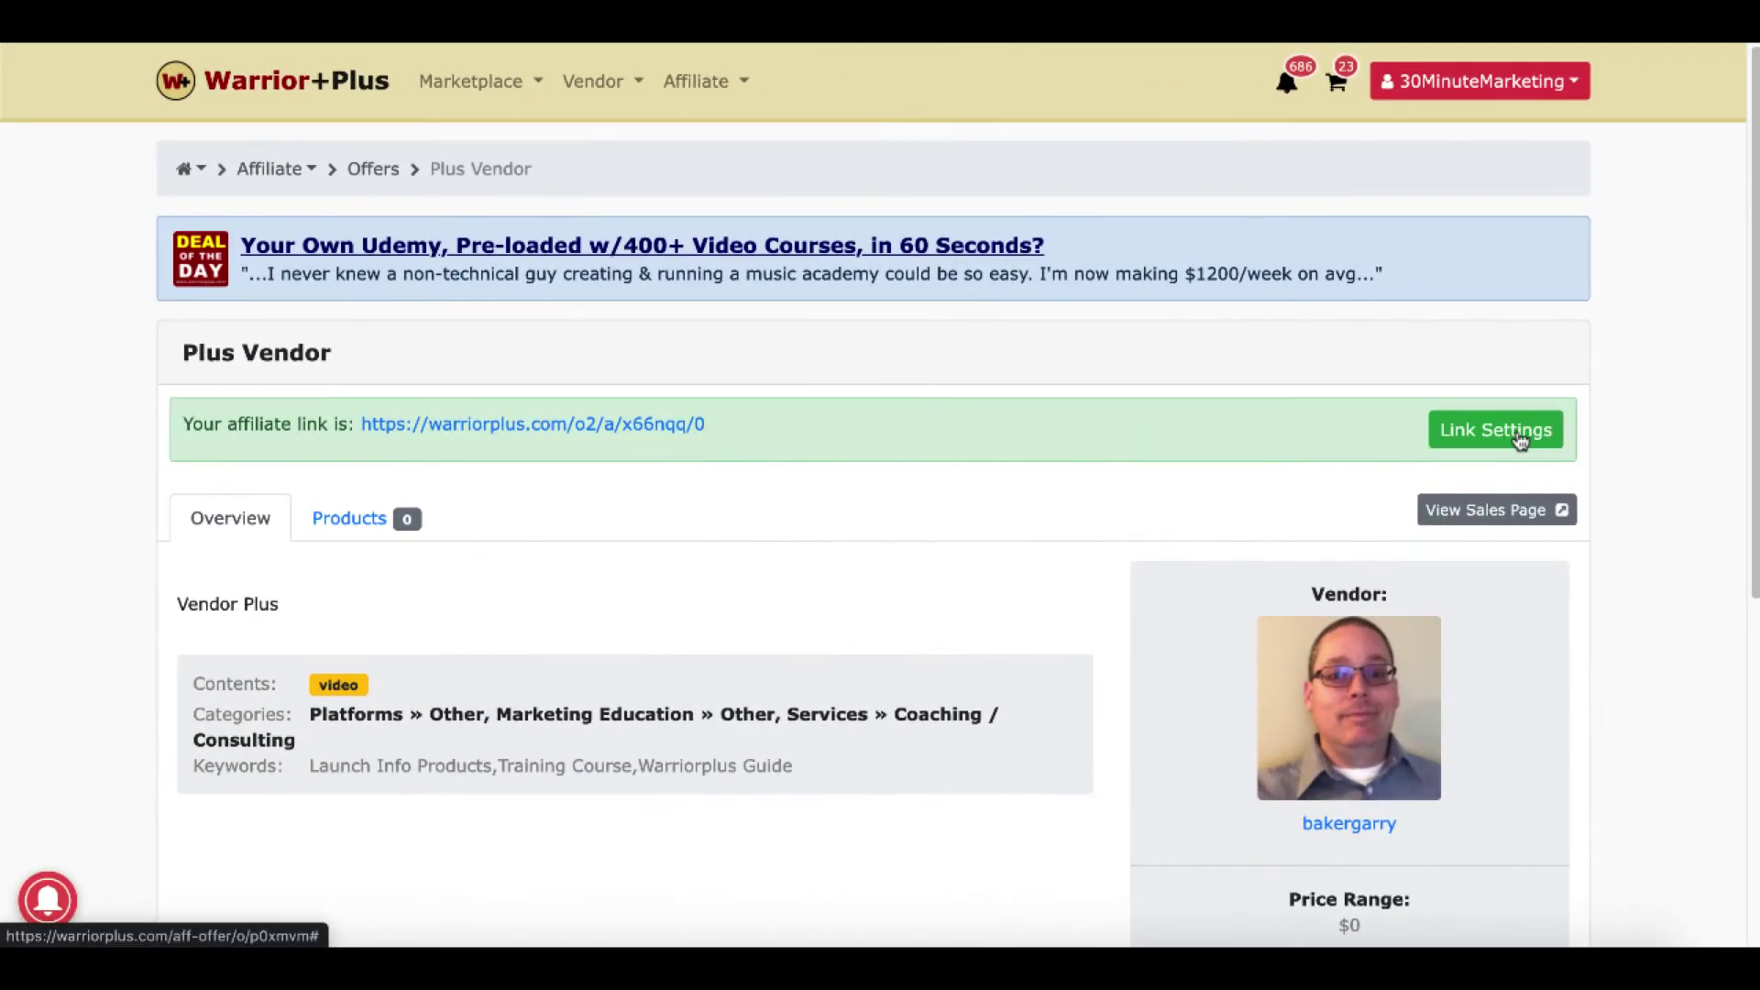
# Switch to WarriorPlus and open the Plus Vendor link settings to edit the Buyer Bonus URL
pyautogui.click(1519, 437)
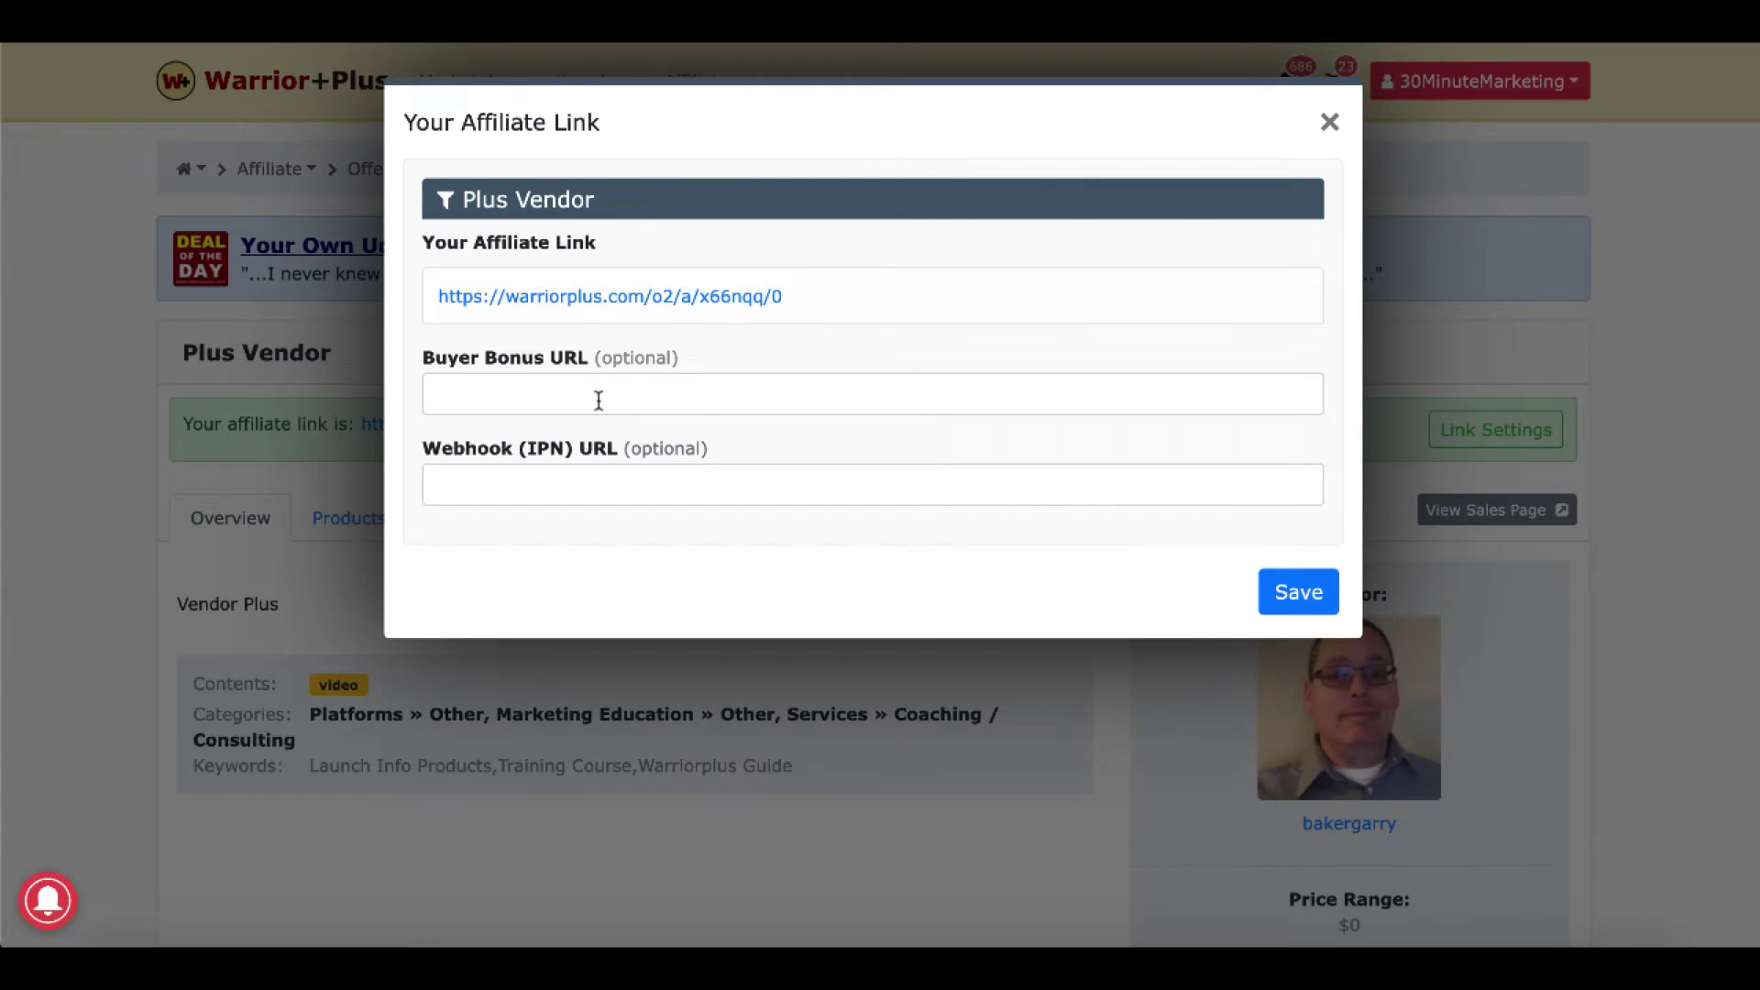
pyautogui.click(598, 401)
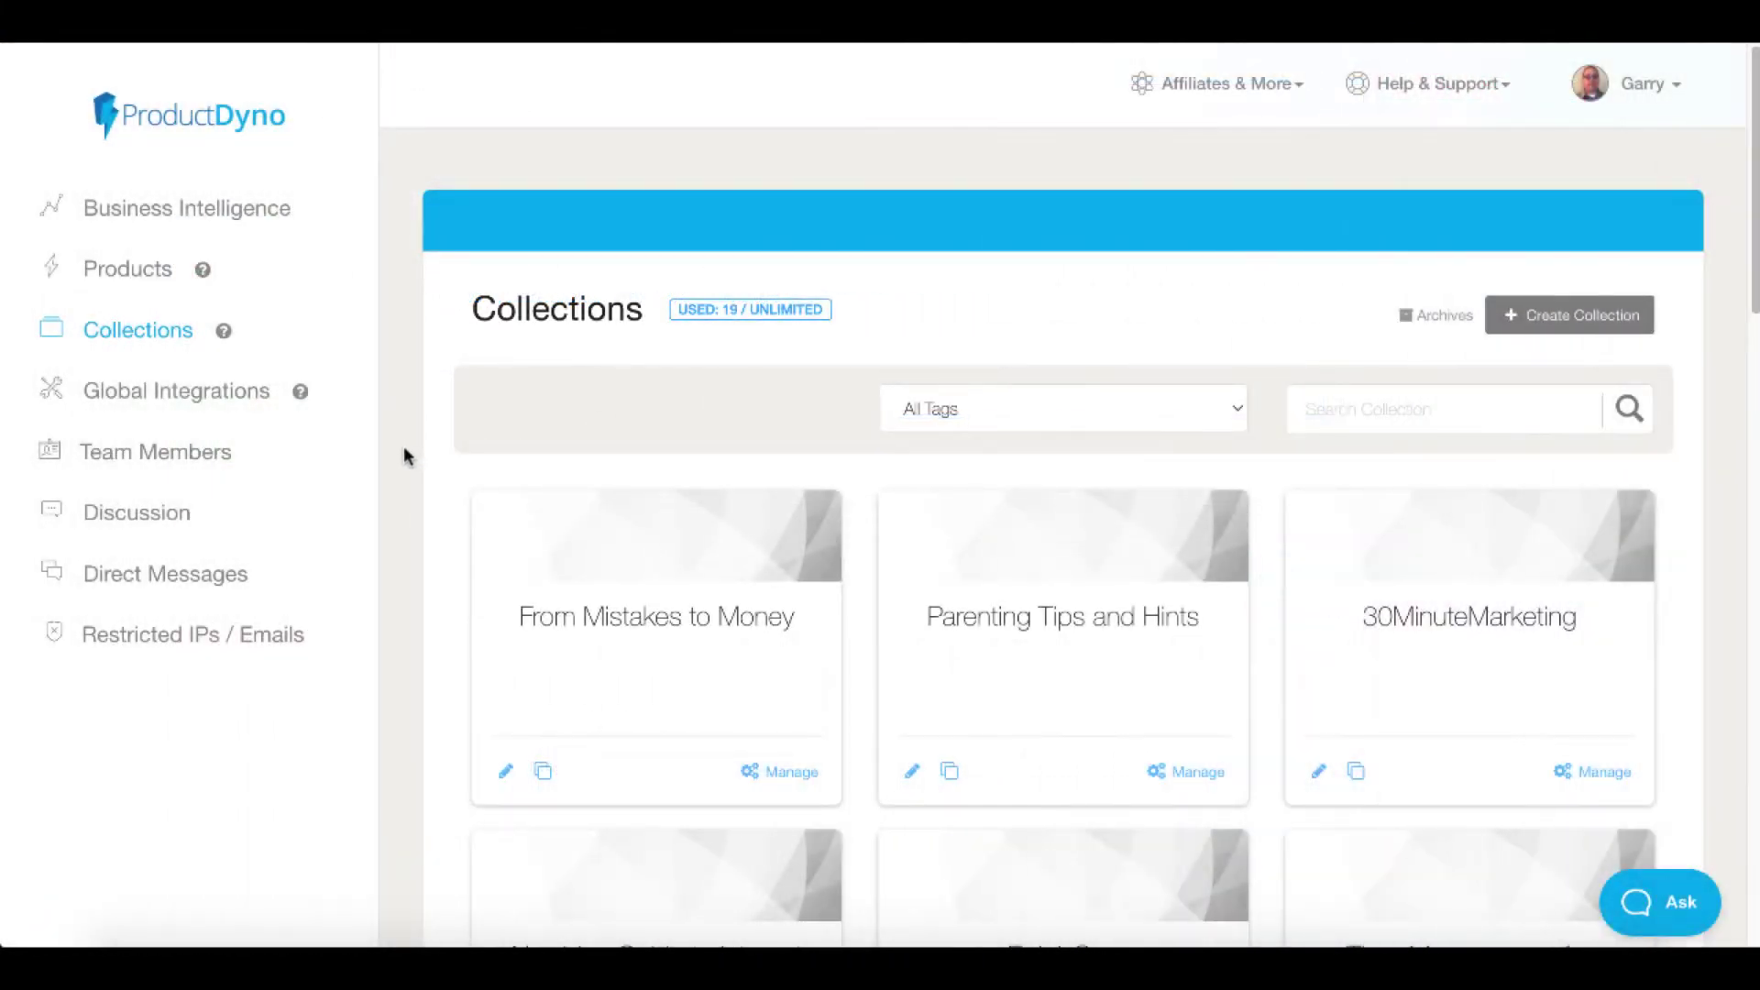
# Switch to ProductDyno and open the Domain & Access settings of the Newbies Guide to Internet Marketing collection
pyautogui.scroll(-1, 403, 445)
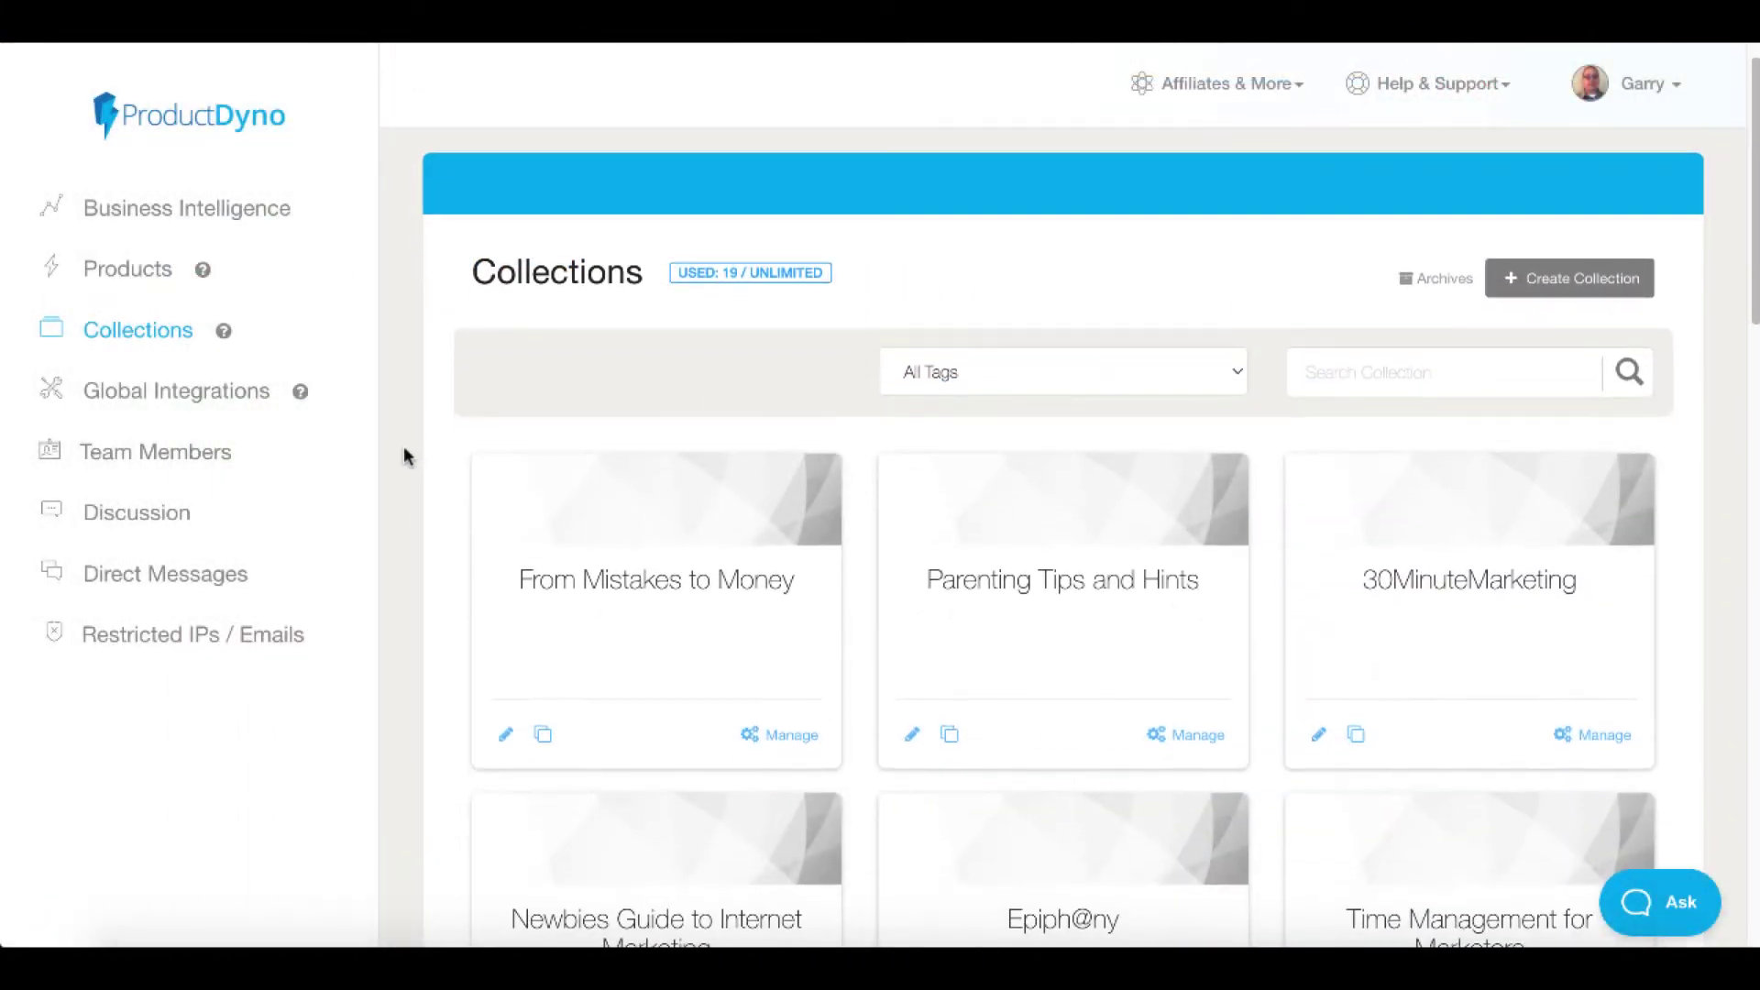
pyautogui.scroll(-3, 403, 446)
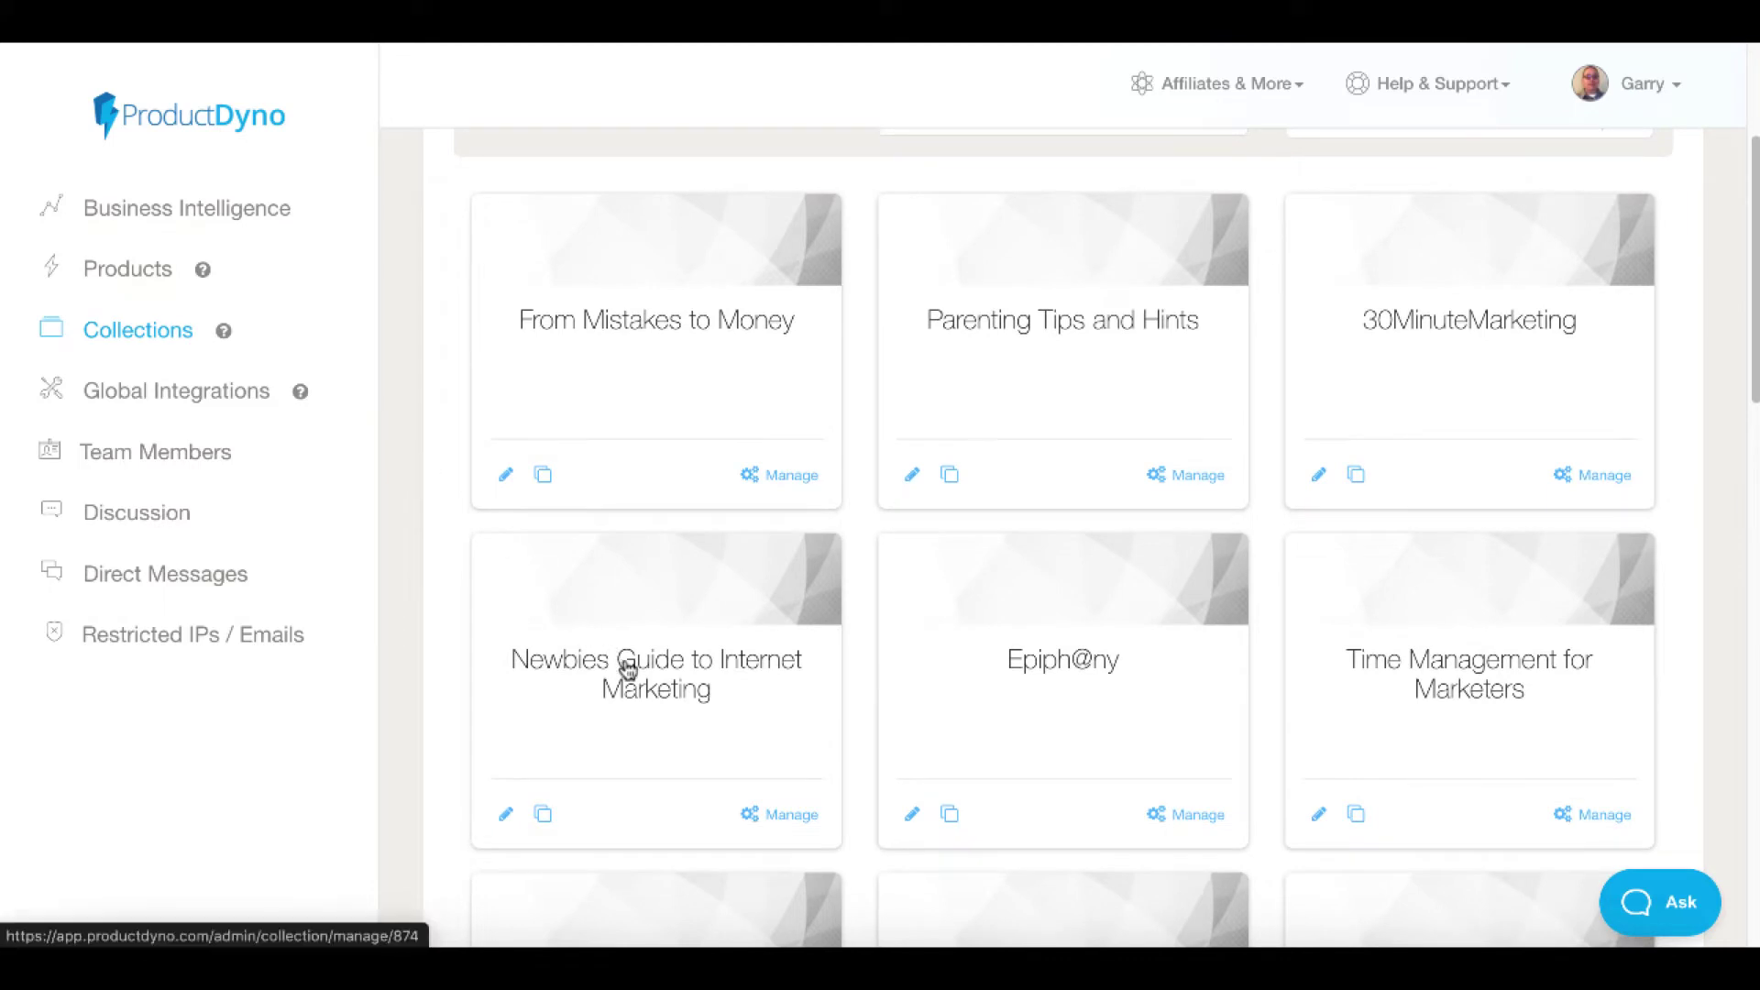
pyautogui.click(629, 667)
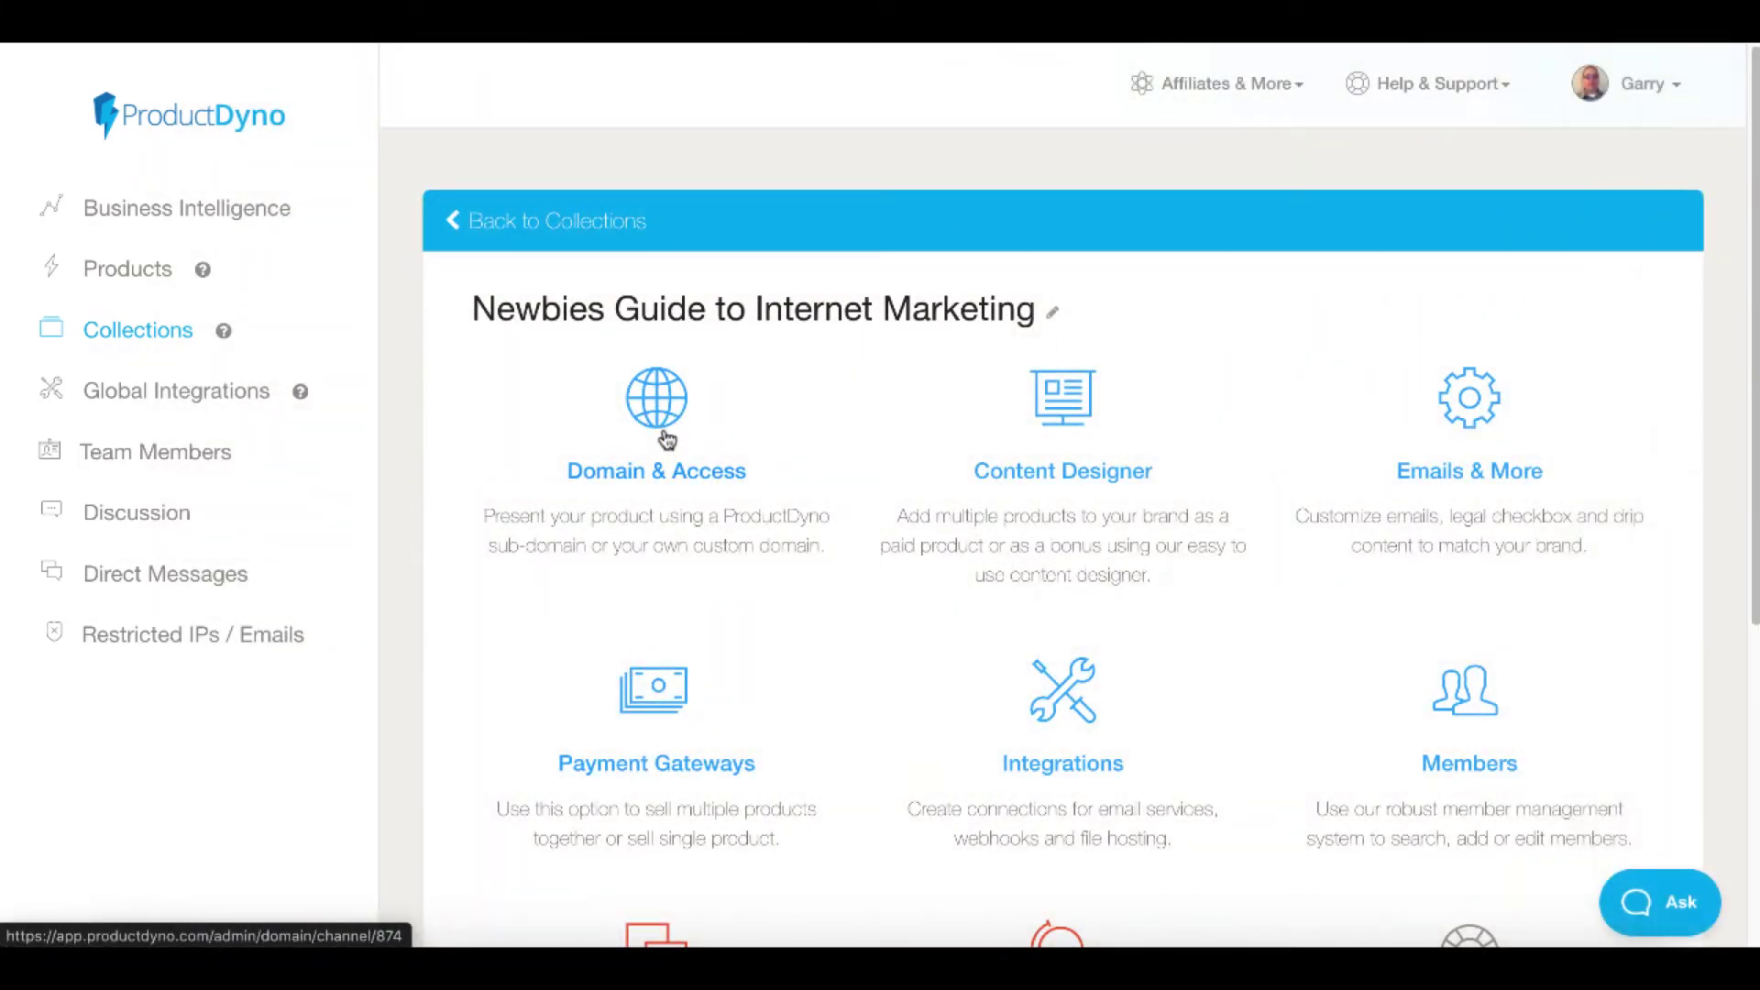
pyautogui.click(667, 438)
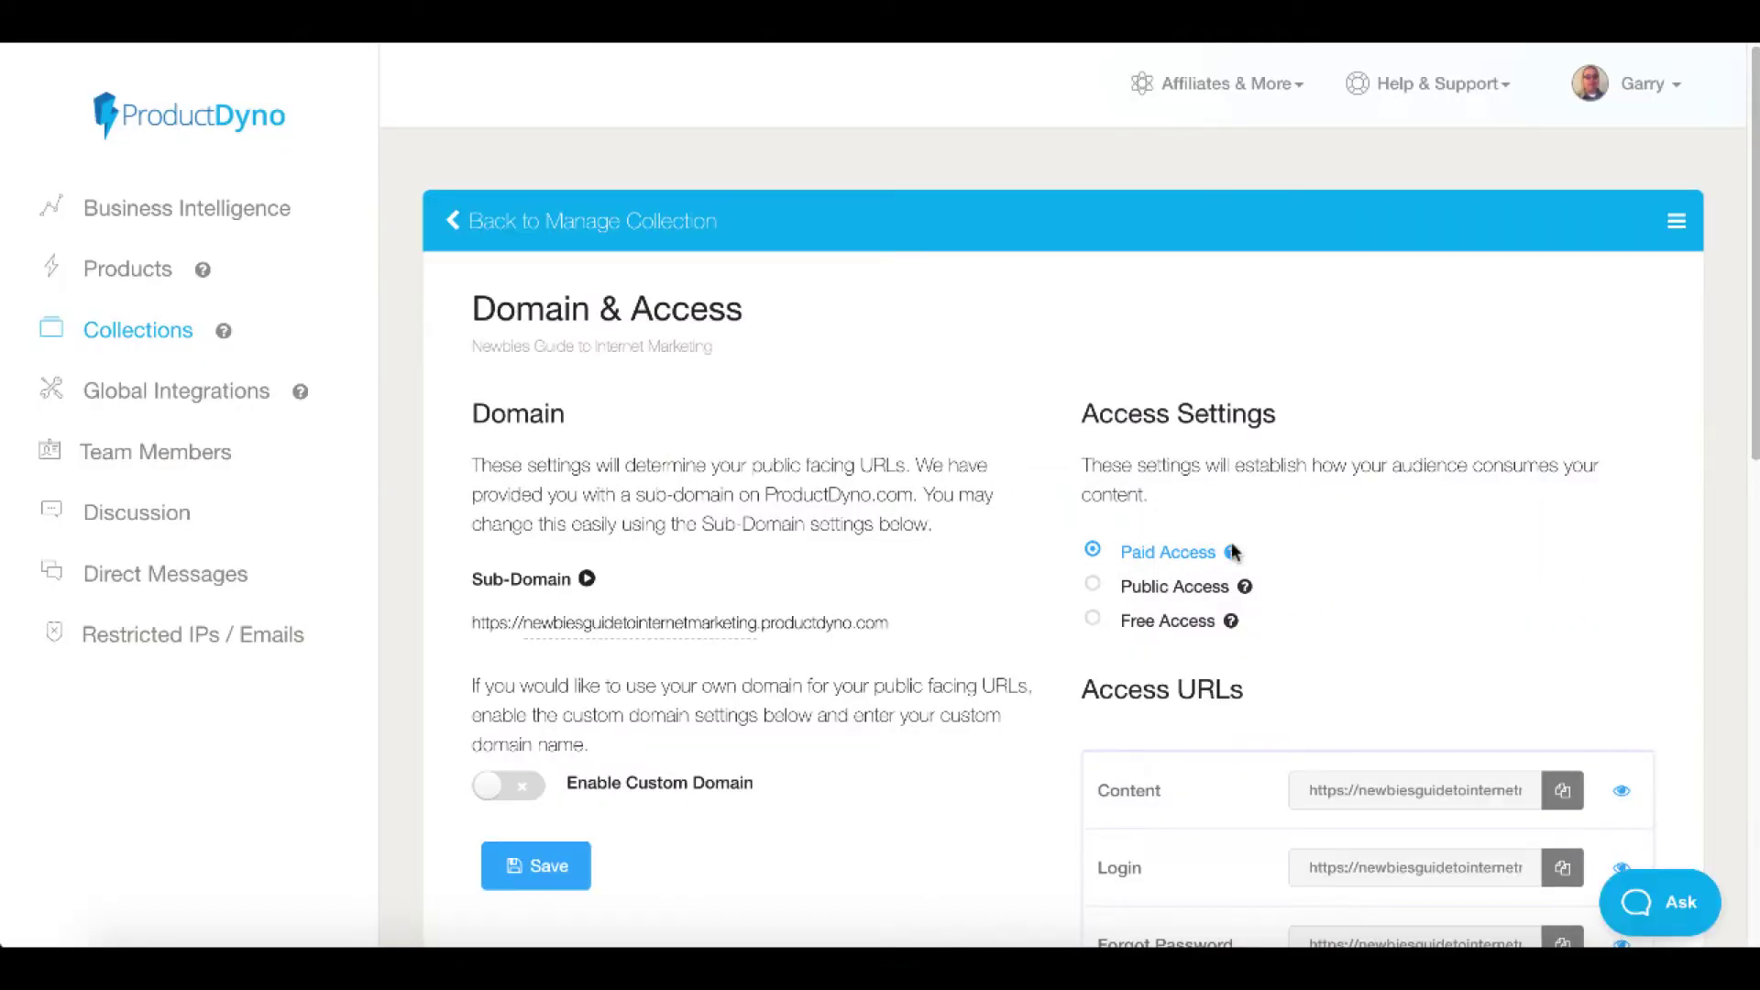
# Read the explanations of the Paid, Public and Free Access options and check the collection's access URLs
pyautogui.moveTo(1231, 554)
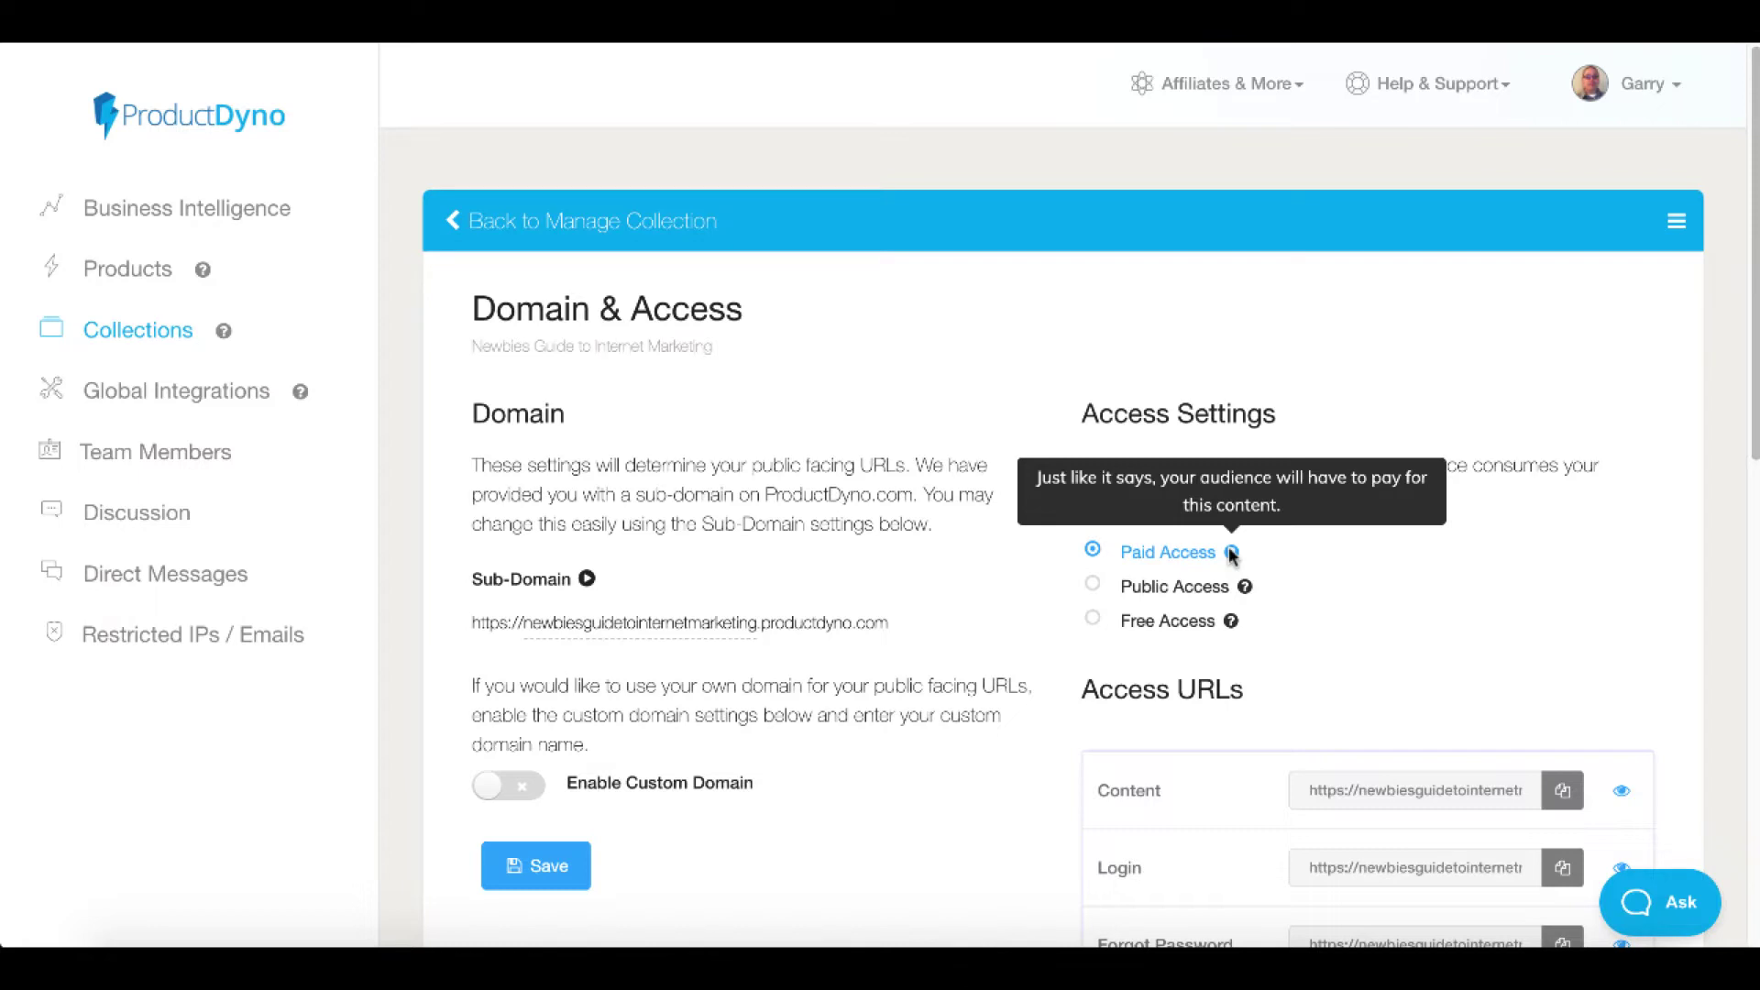
pyautogui.moveTo(1246, 591)
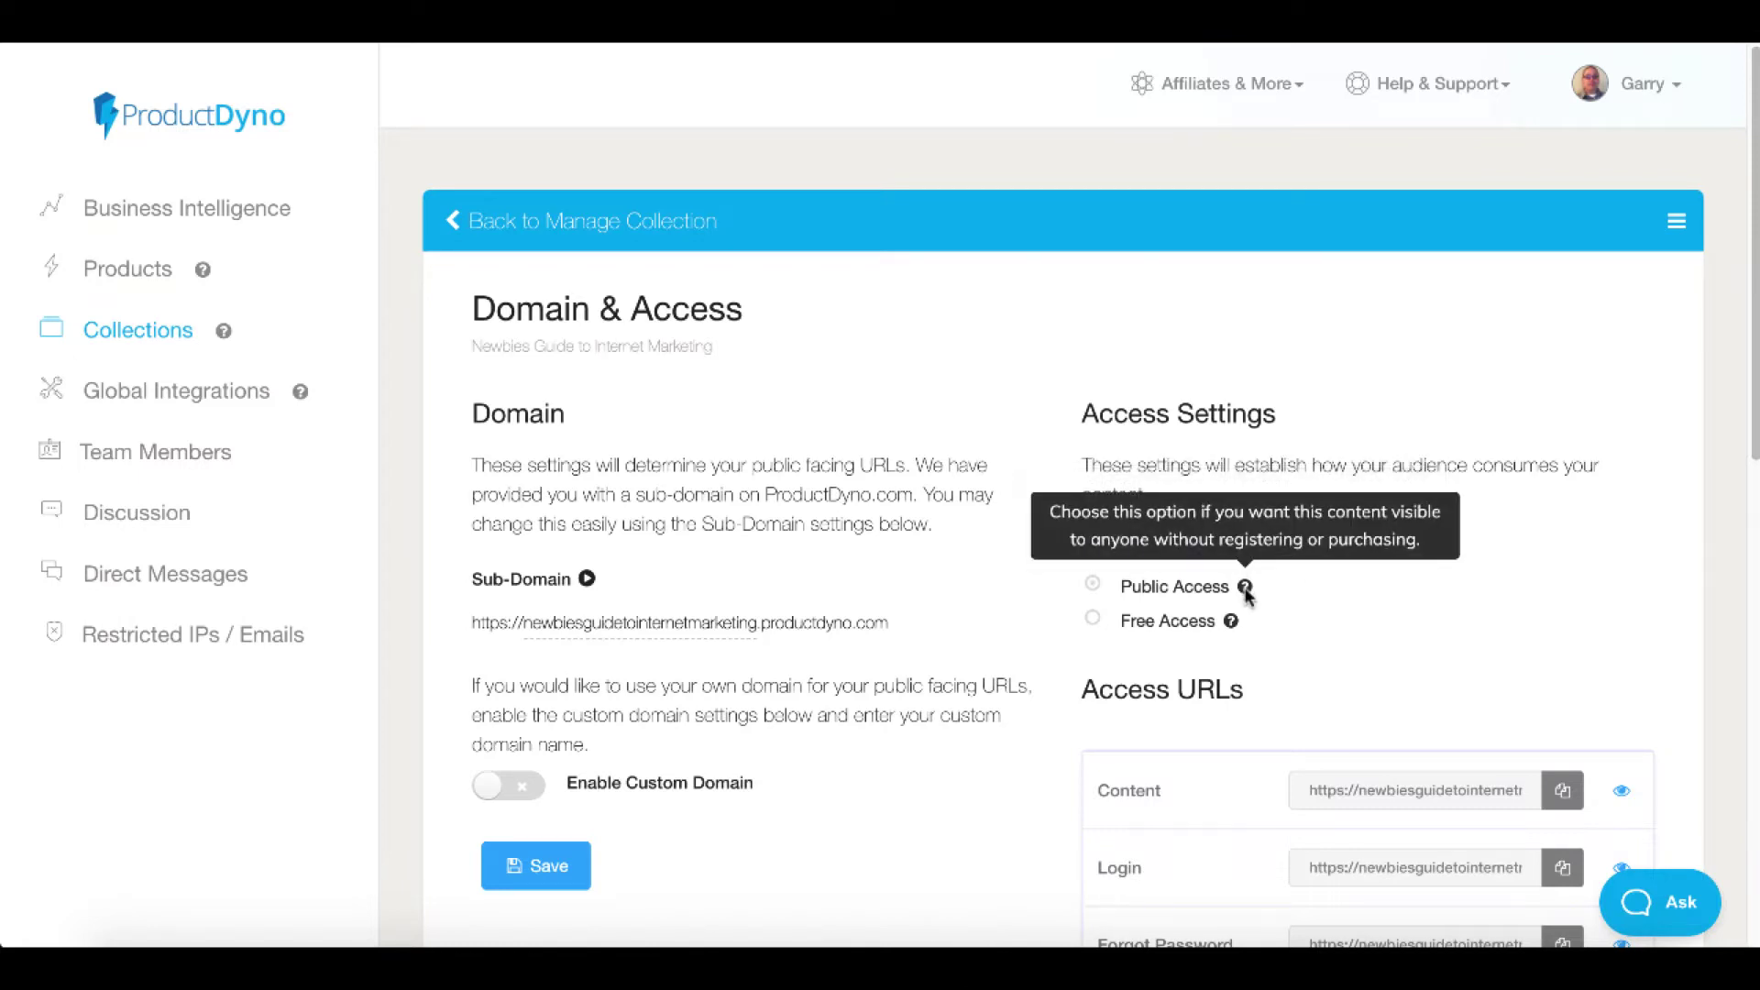
pyautogui.moveTo(1233, 623)
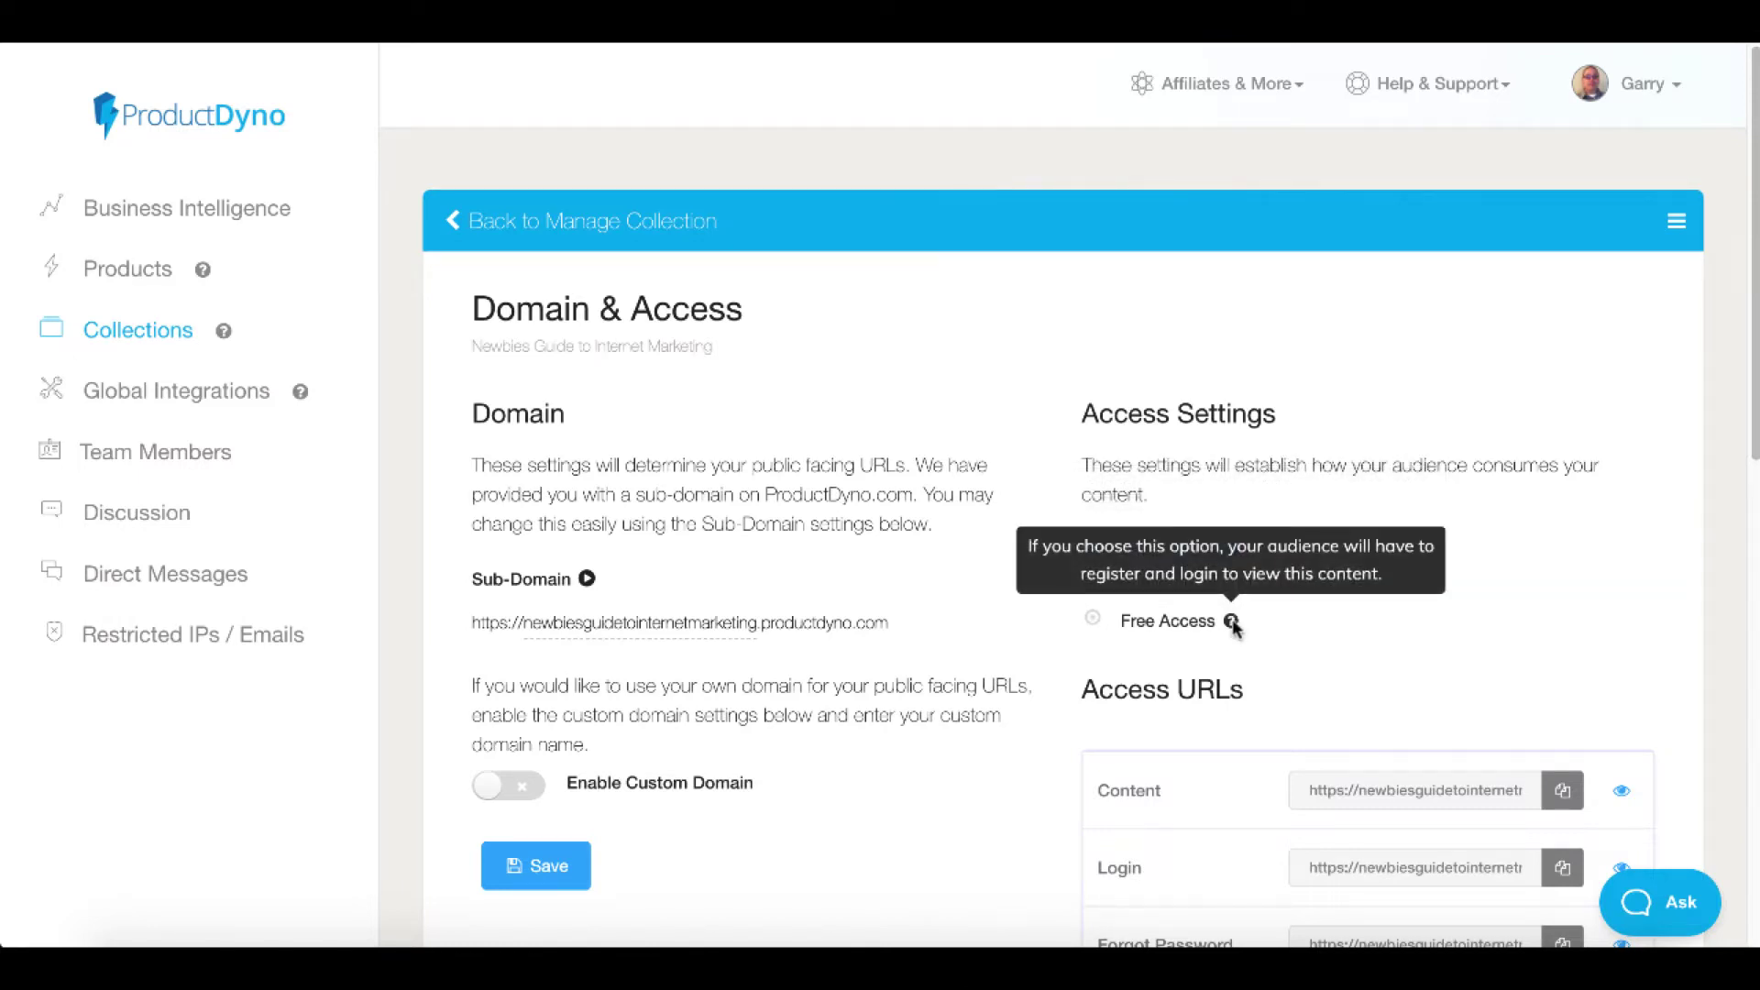
pyautogui.scroll(-2, 1045, 774)
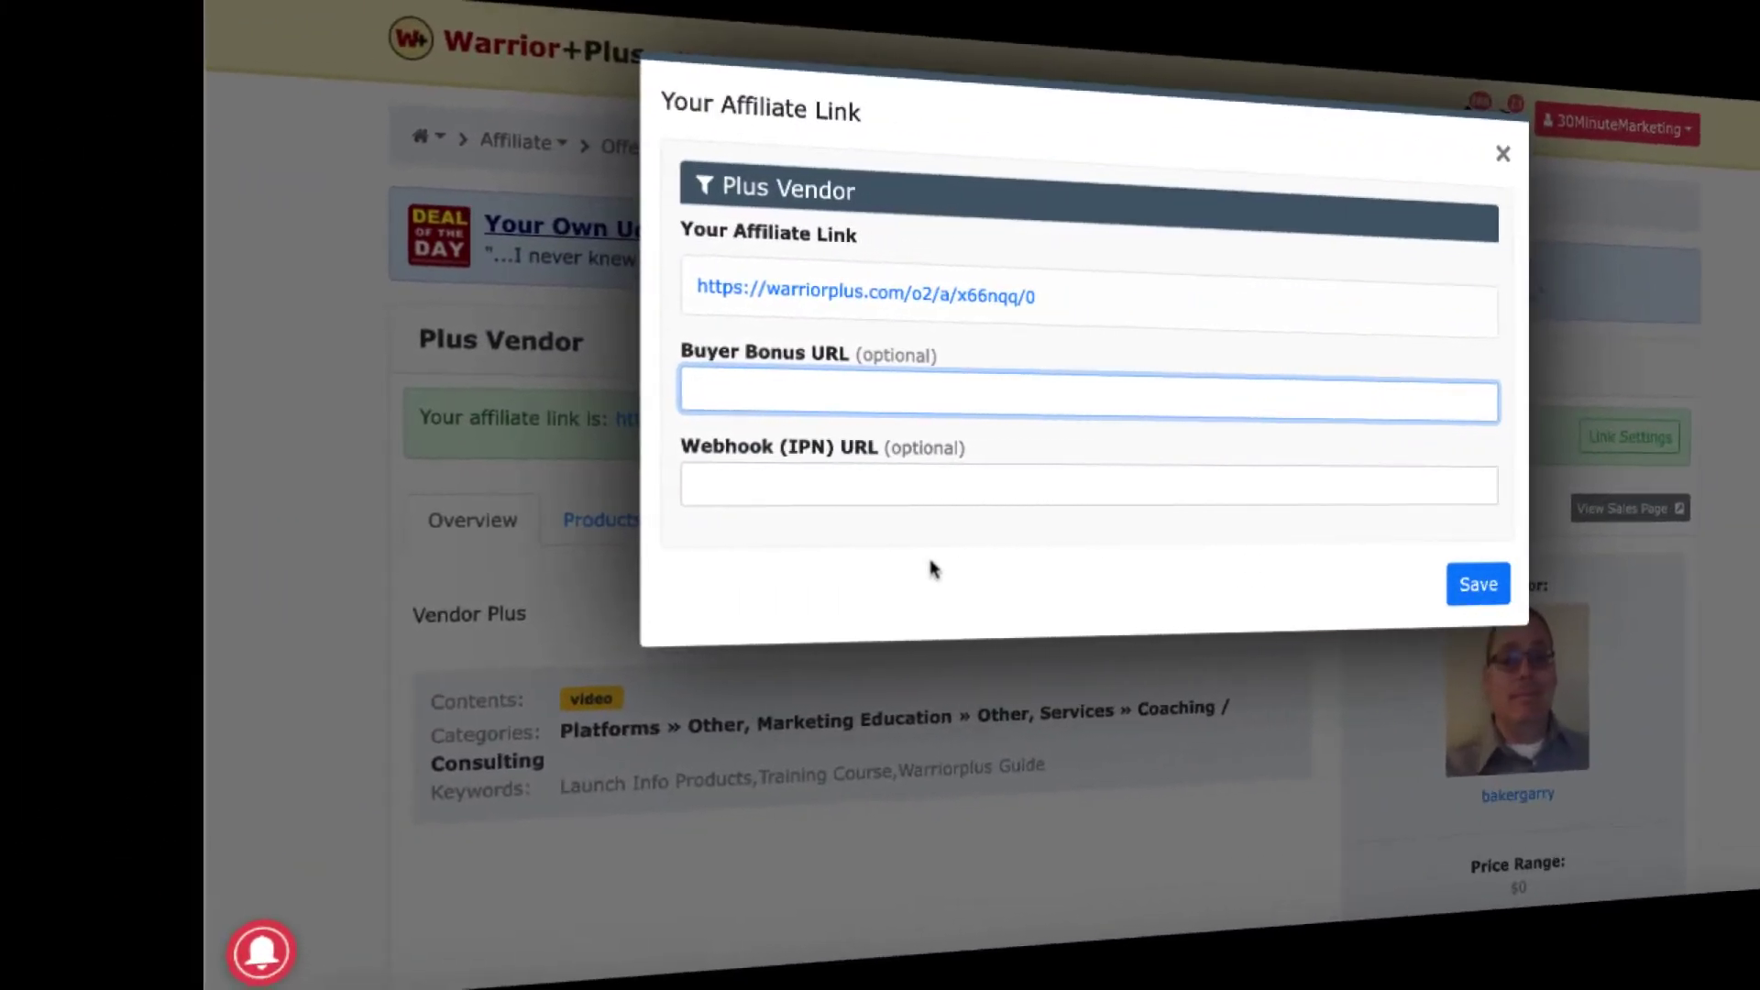
pyautogui.write('https://newbiesguidetointernetmarketing.productdyno.com/login')
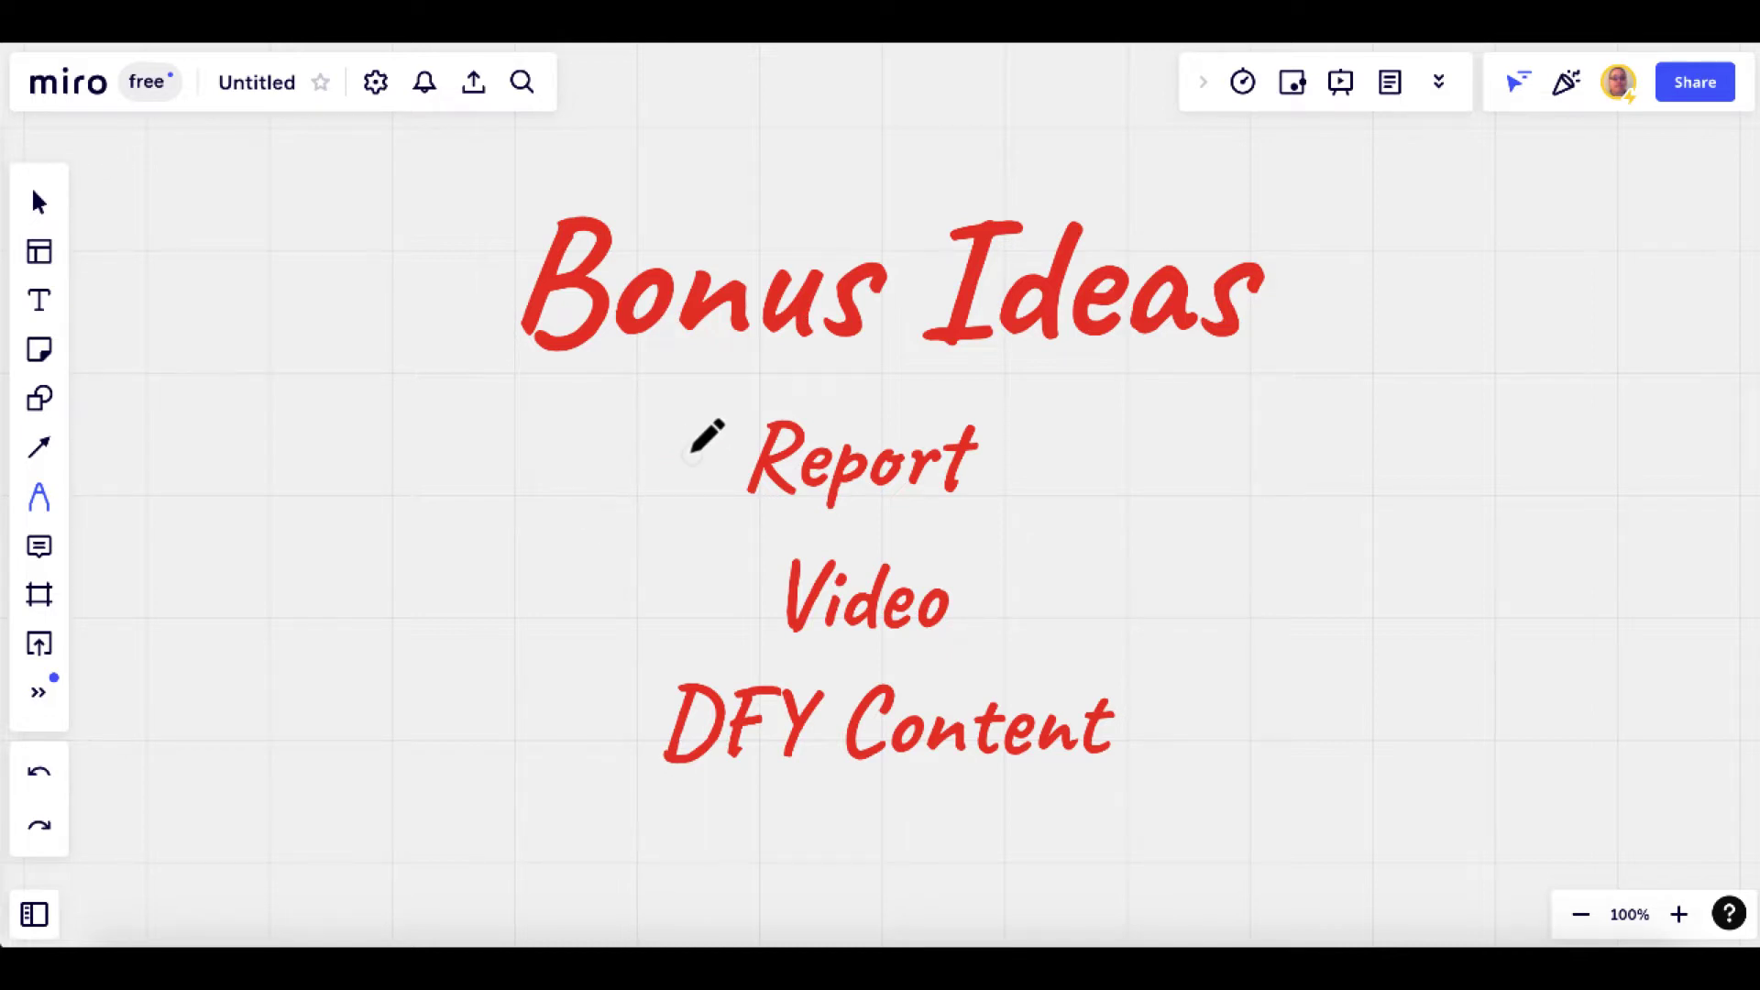
# On the Miro Bonus Ideas board, draw green check marks beside Report and Video and a green brace-like mark grouping them
pyautogui.moveTo(685, 450); pyautogui.dragTo(772, 394)
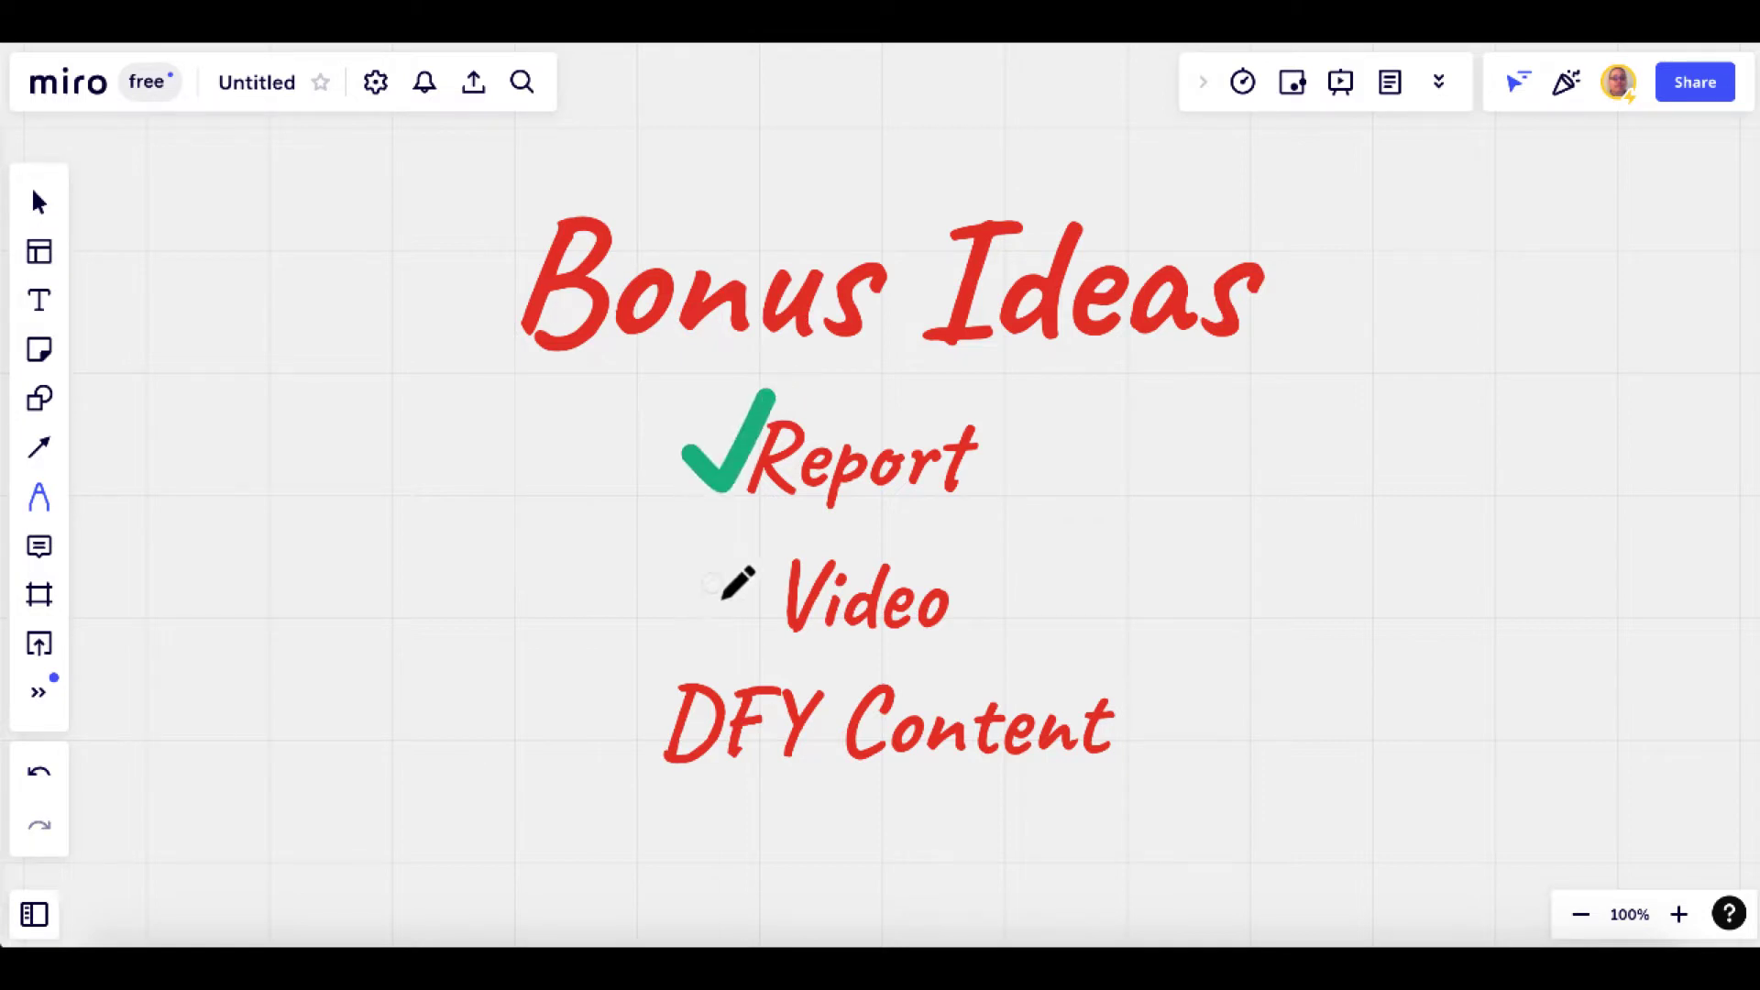
pyautogui.moveTo(706, 583); pyautogui.dragTo(786, 495)
pyautogui.moveTo(995, 458)
pyautogui.mouseDown()
pyautogui.moveTo(1068, 458)
pyautogui.moveTo(1006, 535)
pyautogui.moveTo(1050, 561)
pyautogui.moveTo(956, 603)
pyautogui.mouseUp()
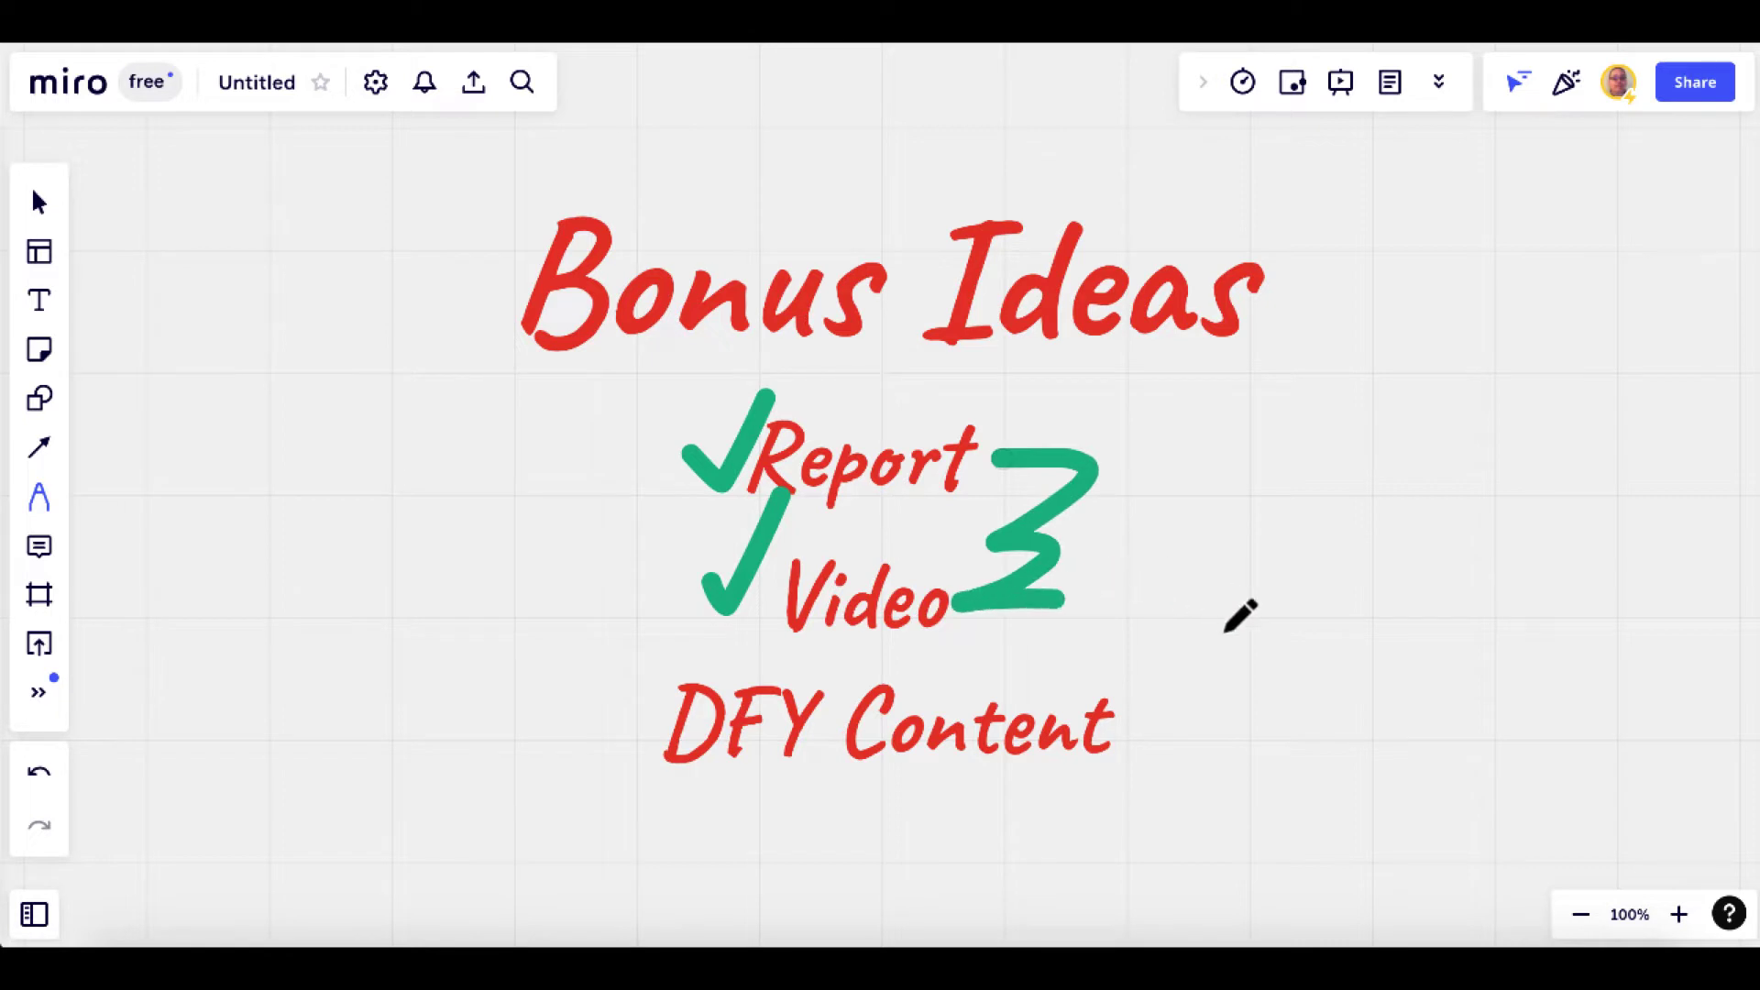
# Draw a green curved arrow from Video to DFY Content and underline Video and Report on the Bonus Ideas board
pyautogui.moveTo(1226, 630)
pyautogui.mouseDown()
pyautogui.moveTo(1222, 685)
pyautogui.moveTo(1147, 723)
pyautogui.moveTo(1207, 773)
pyautogui.mouseUp()
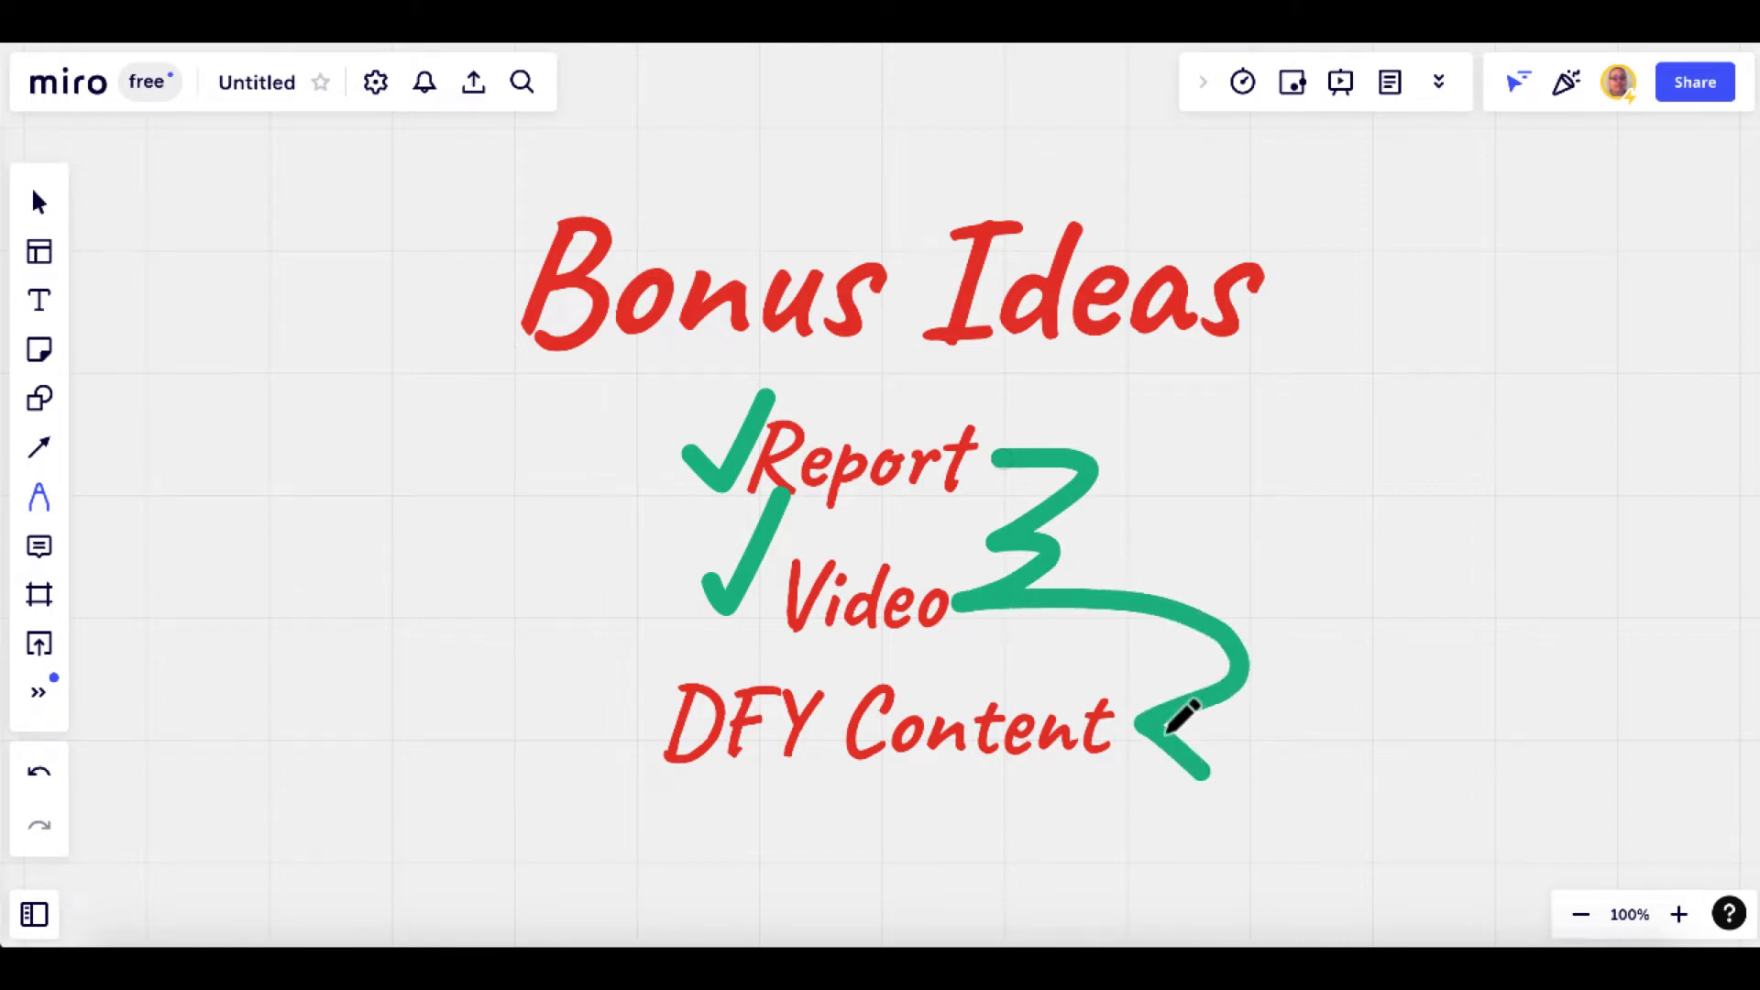
pyautogui.moveTo(1139, 719); pyautogui.dragTo(1152, 652)
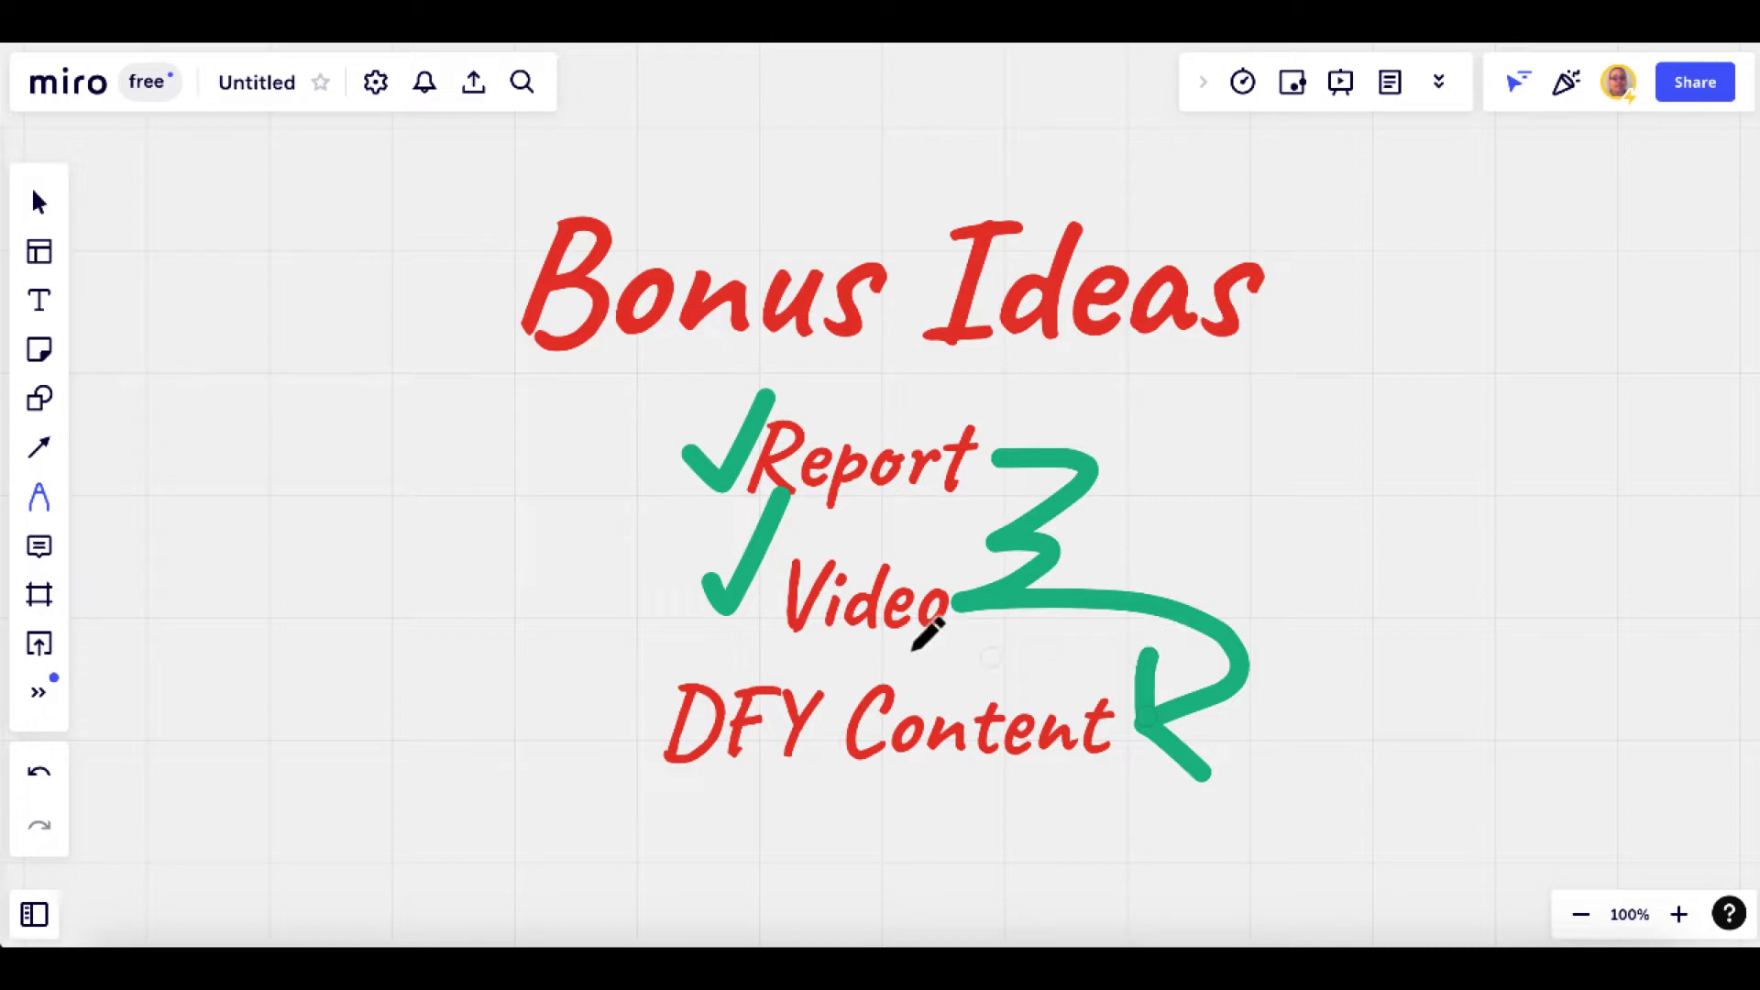
pyautogui.moveTo(761, 646); pyautogui.dragTo(962, 648)
pyautogui.moveTo(809, 522); pyautogui.dragTo(968, 521)
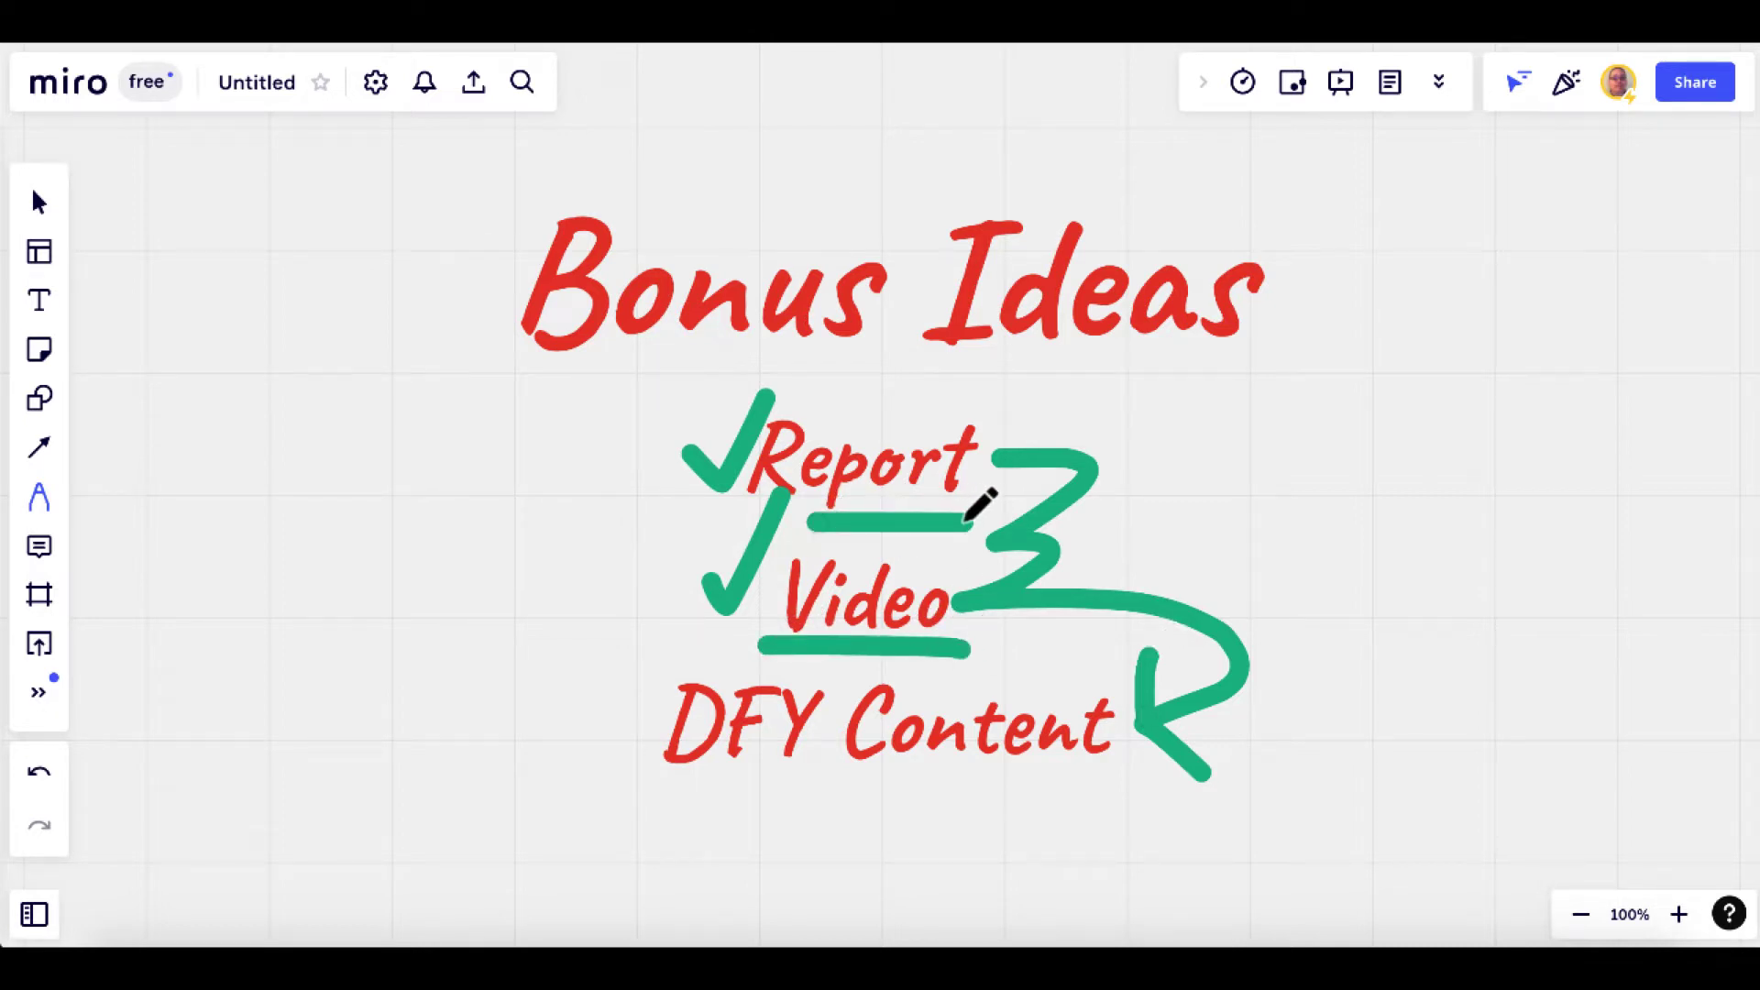
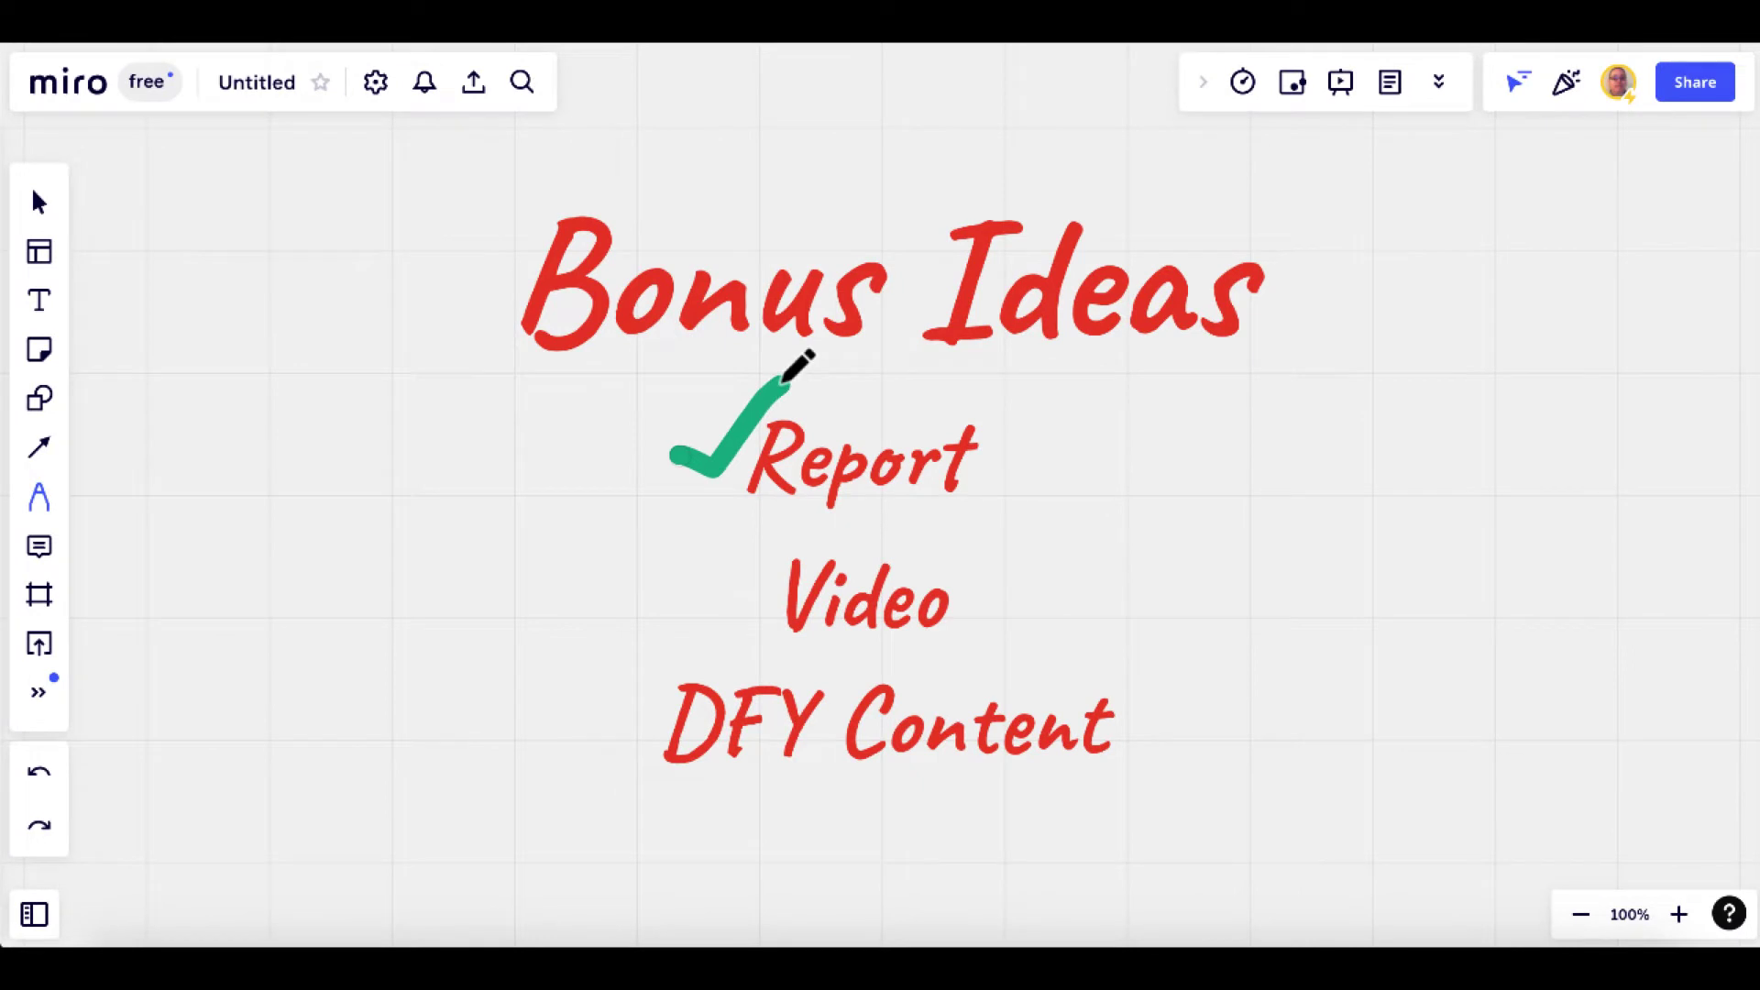
# Draw fresh green check marks beside Report and Video on the Bonus Ideas board
pyautogui.moveTo(785, 378); pyautogui.dragTo(788, 376)
pyautogui.moveTo(699, 594)
pyautogui.mouseDown()
pyautogui.moveTo(715, 616)
pyautogui.moveTo(786, 524)
pyautogui.mouseUp()
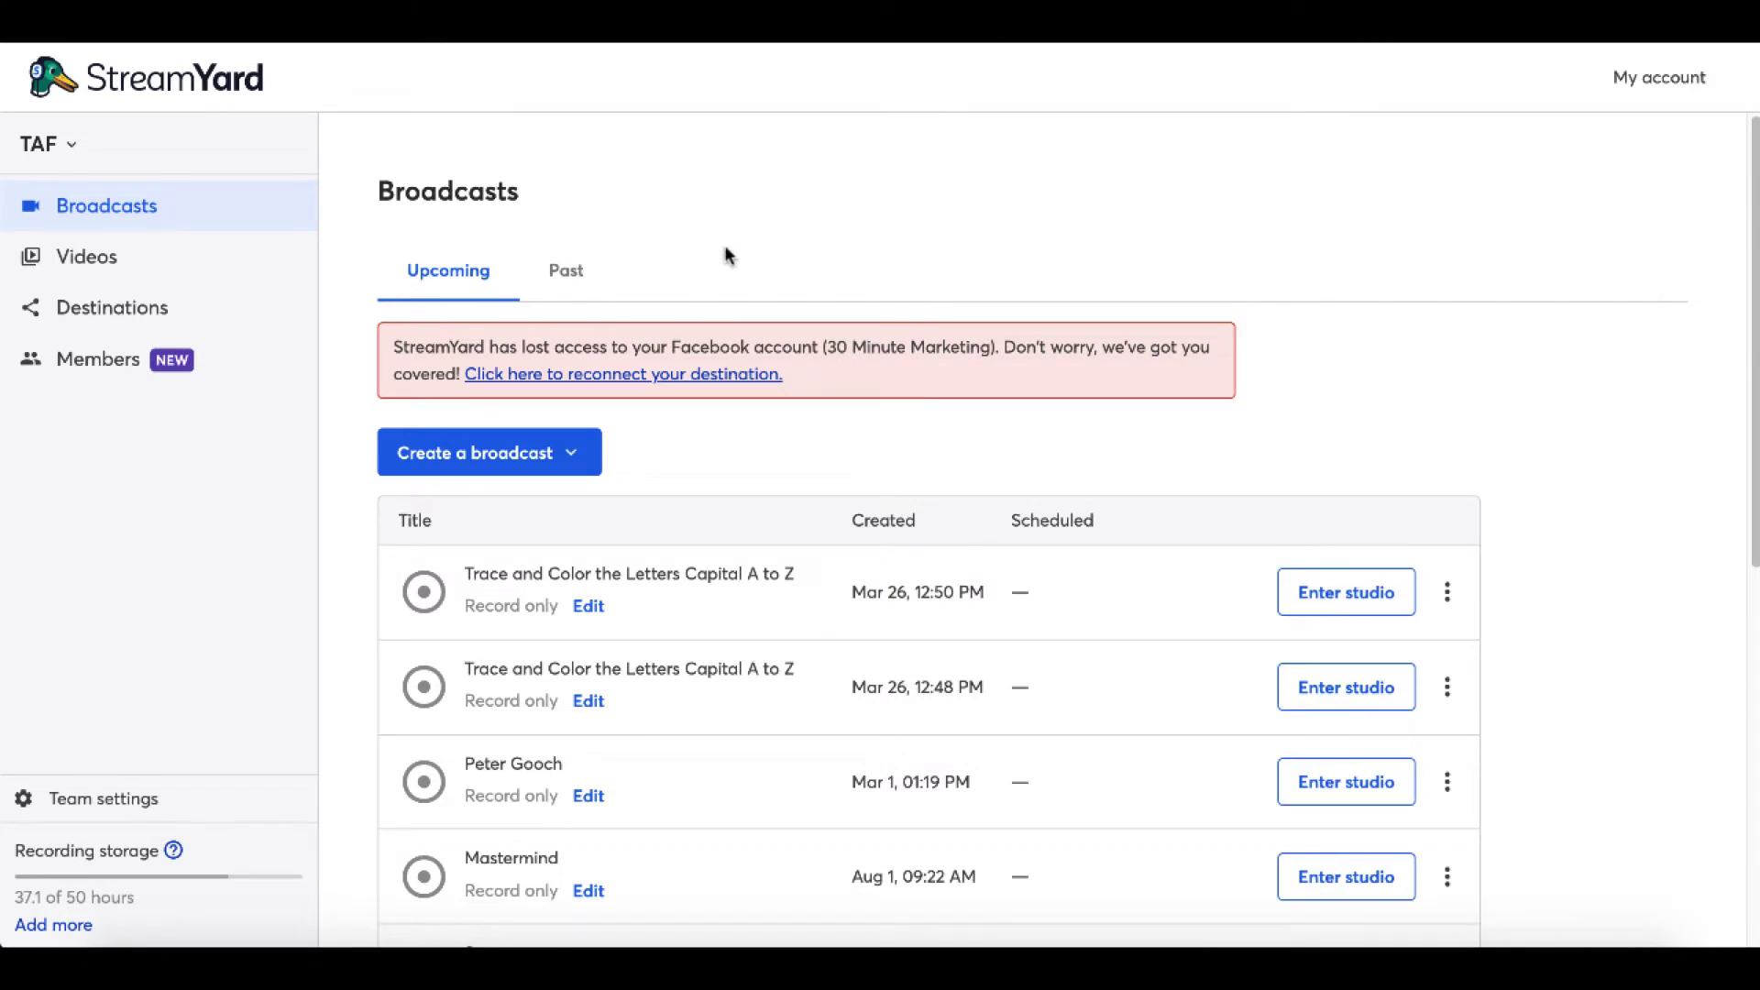
# Switch to StreamYard and look at the options for creating a broadcast
pyautogui.click(574, 461)
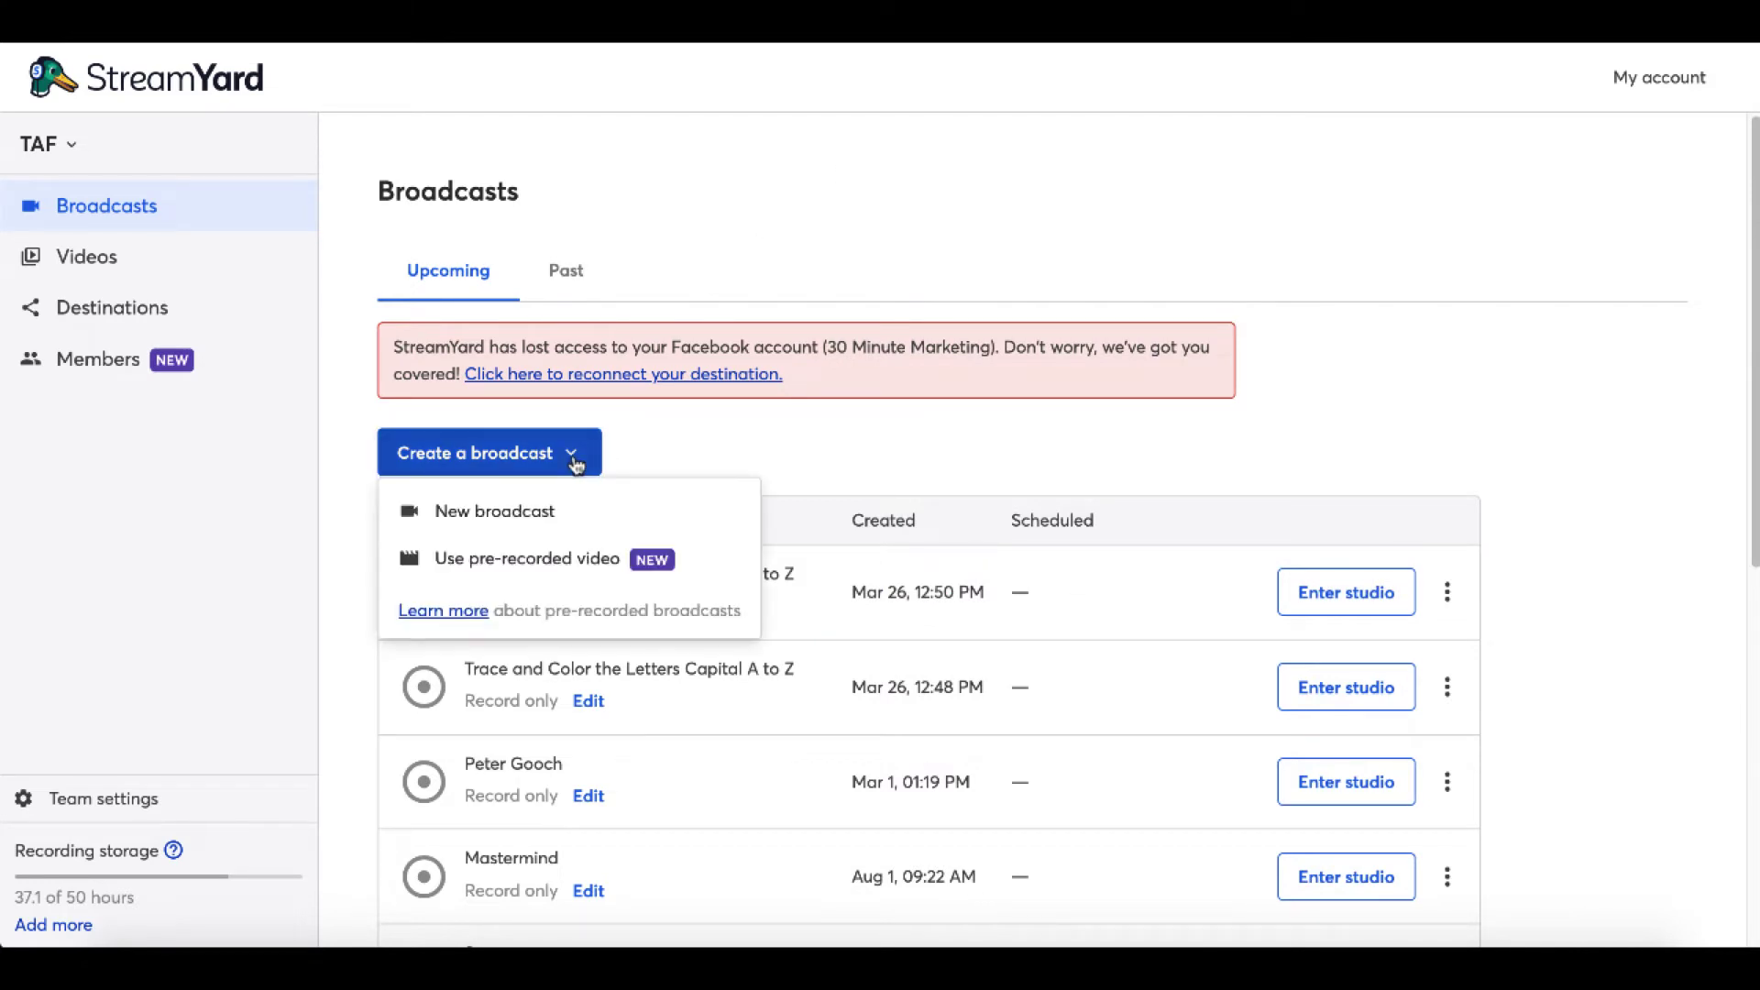
pyautogui.click(575, 521)
pyautogui.write('tubebuddy')
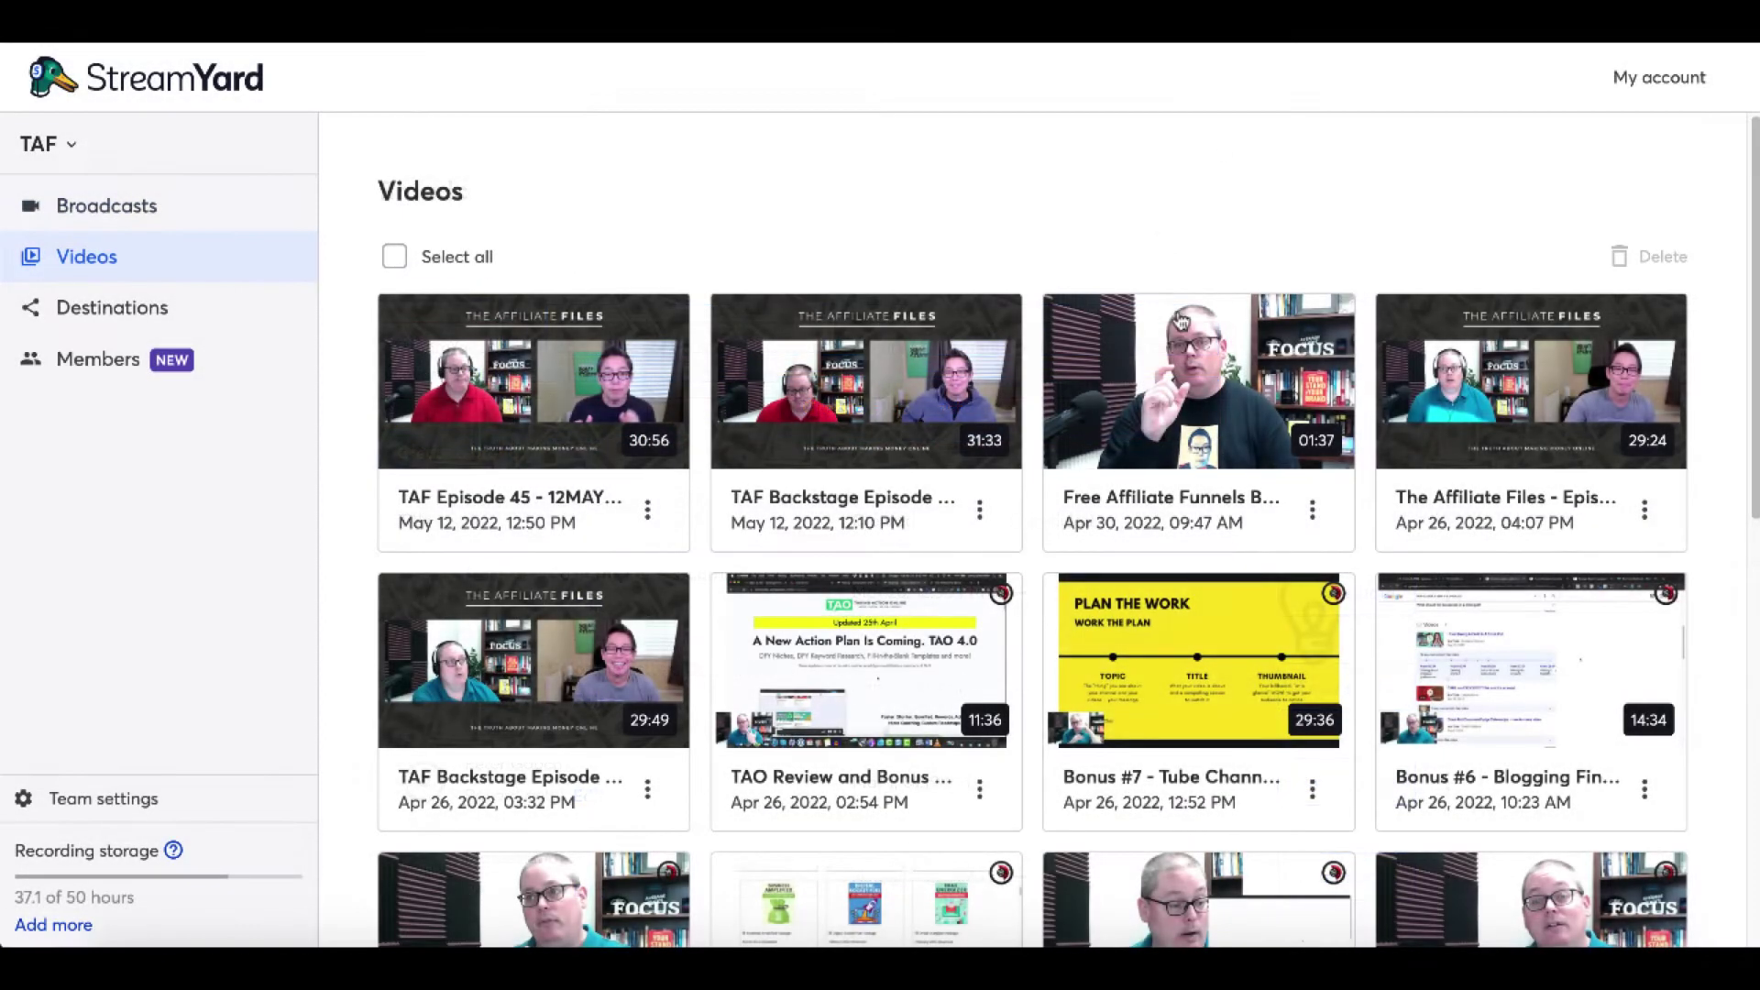
# Download the video recording of the Free Affiliate Funnels video from the StreamYard video library
pyautogui.click(1312, 510)
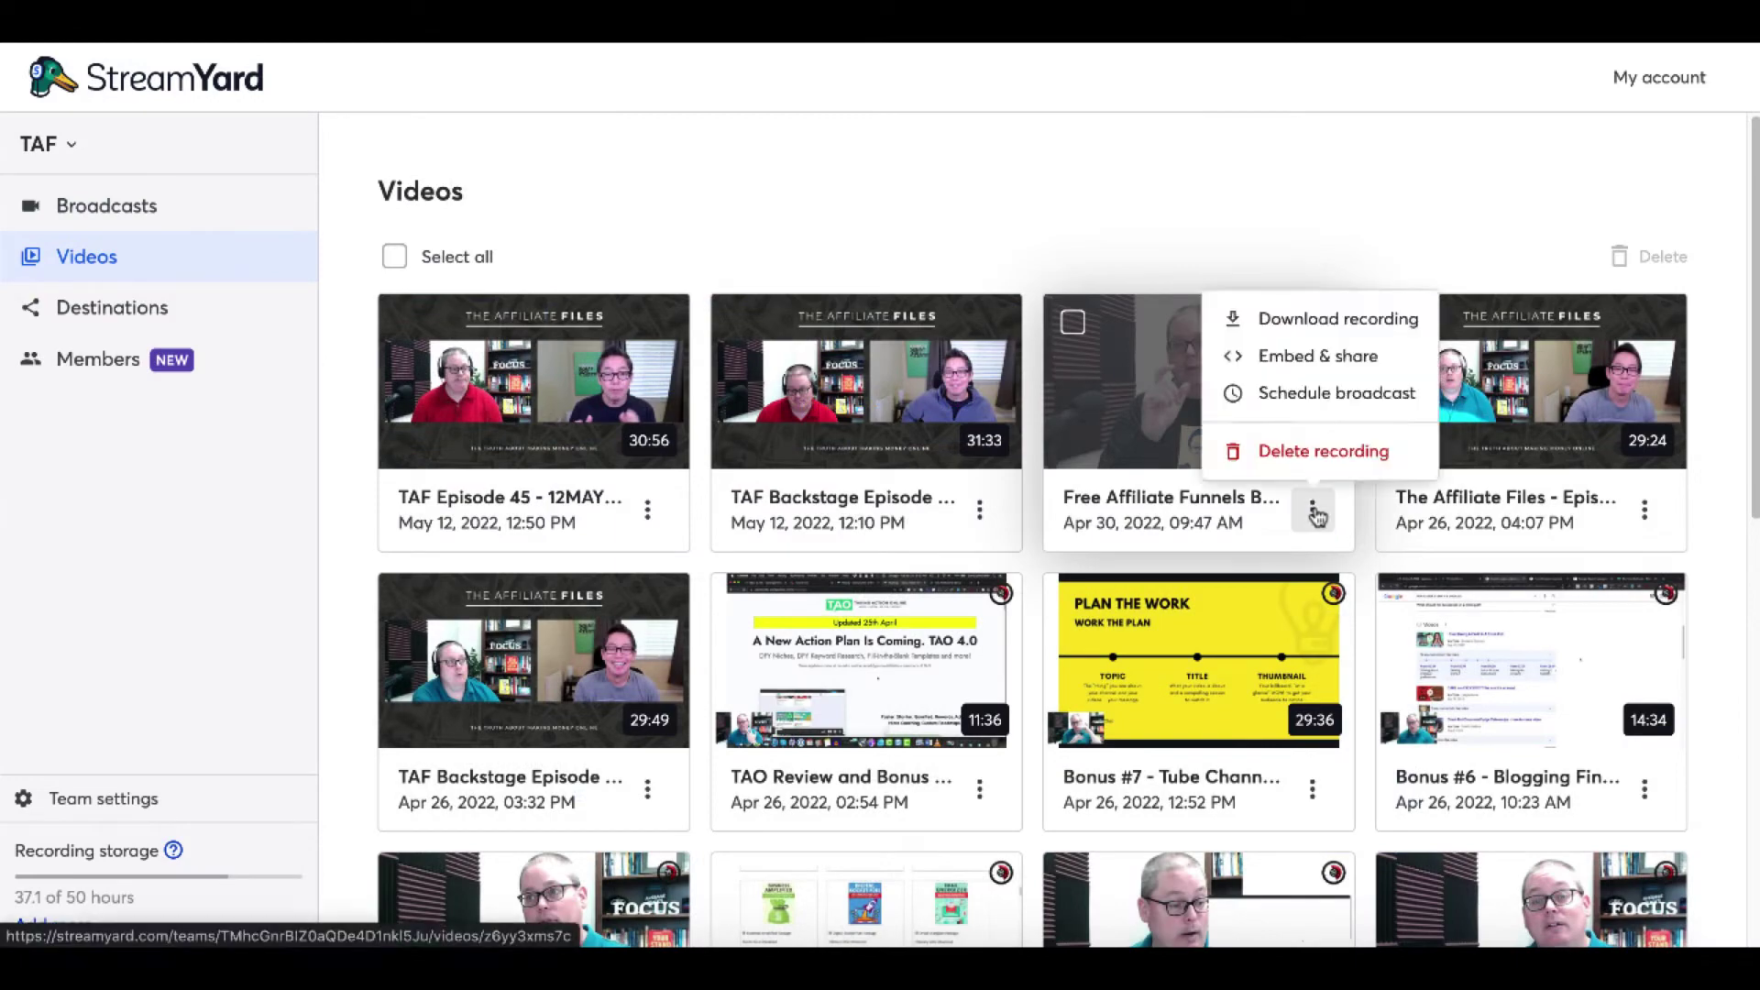
pyautogui.click(1303, 322)
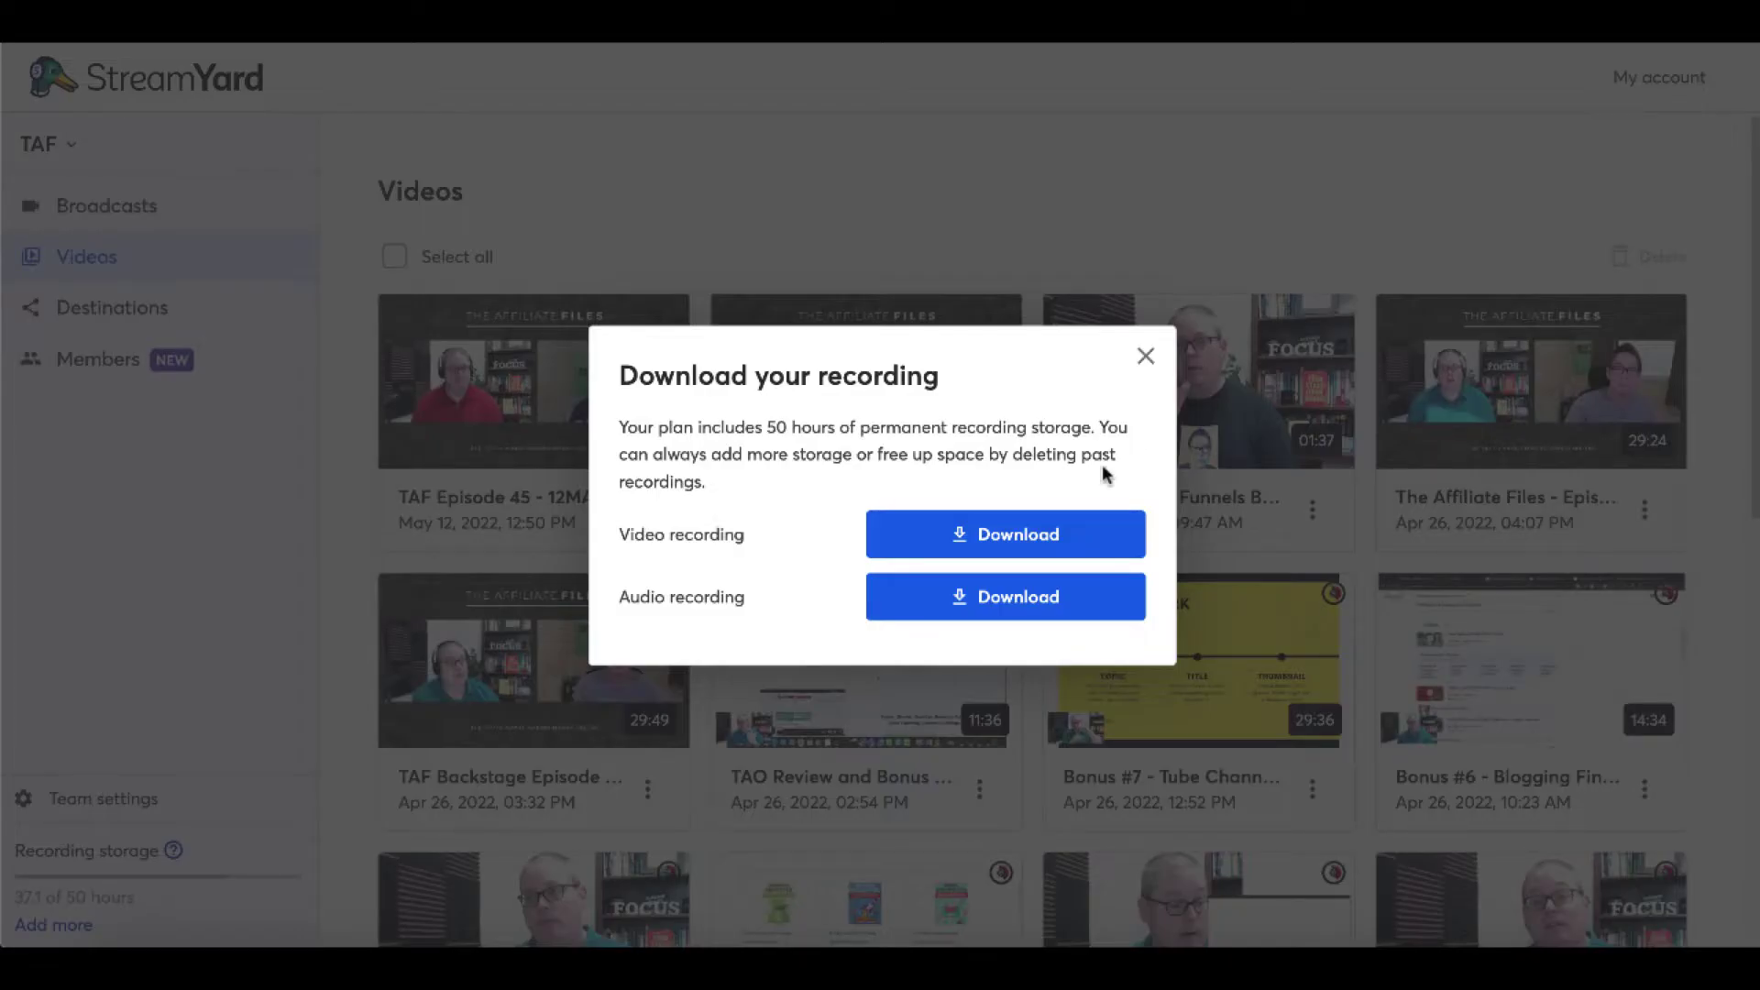
pyautogui.click(1029, 538)
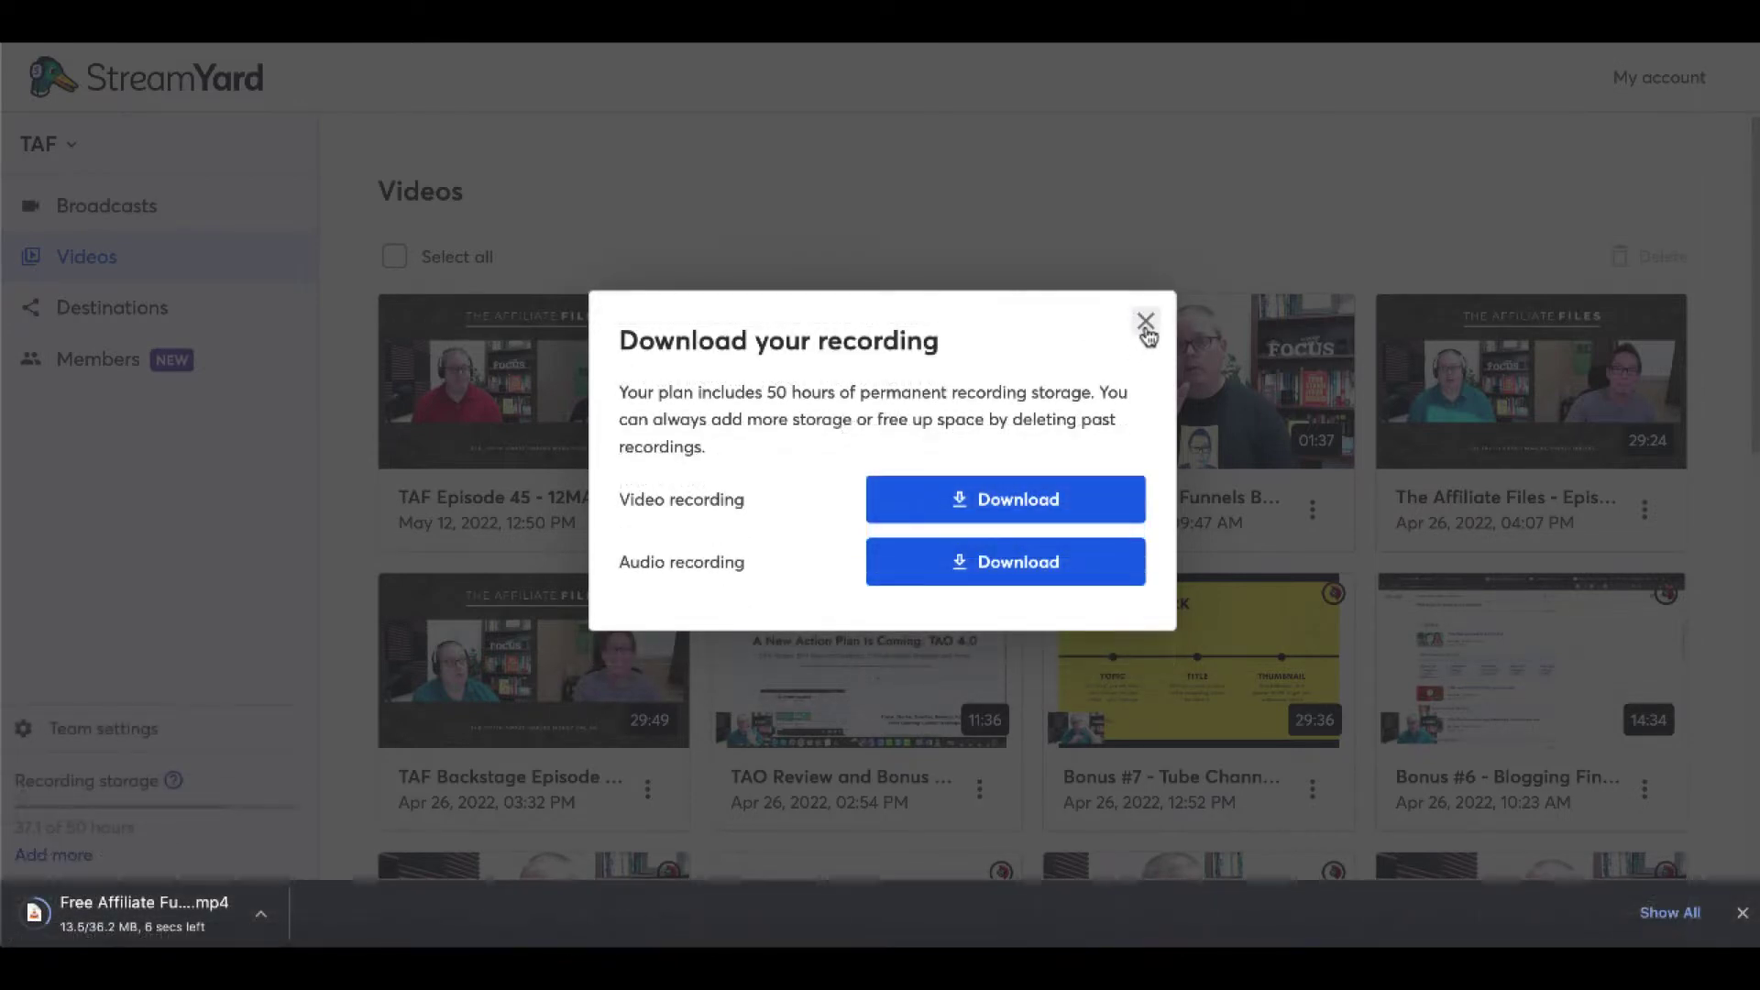
pyautogui.click(1145, 320)
# Copy the embed code of the Free Affiliate Funnels recording as a fixed-size 560 by 315 px player
pyautogui.click(1313, 509)
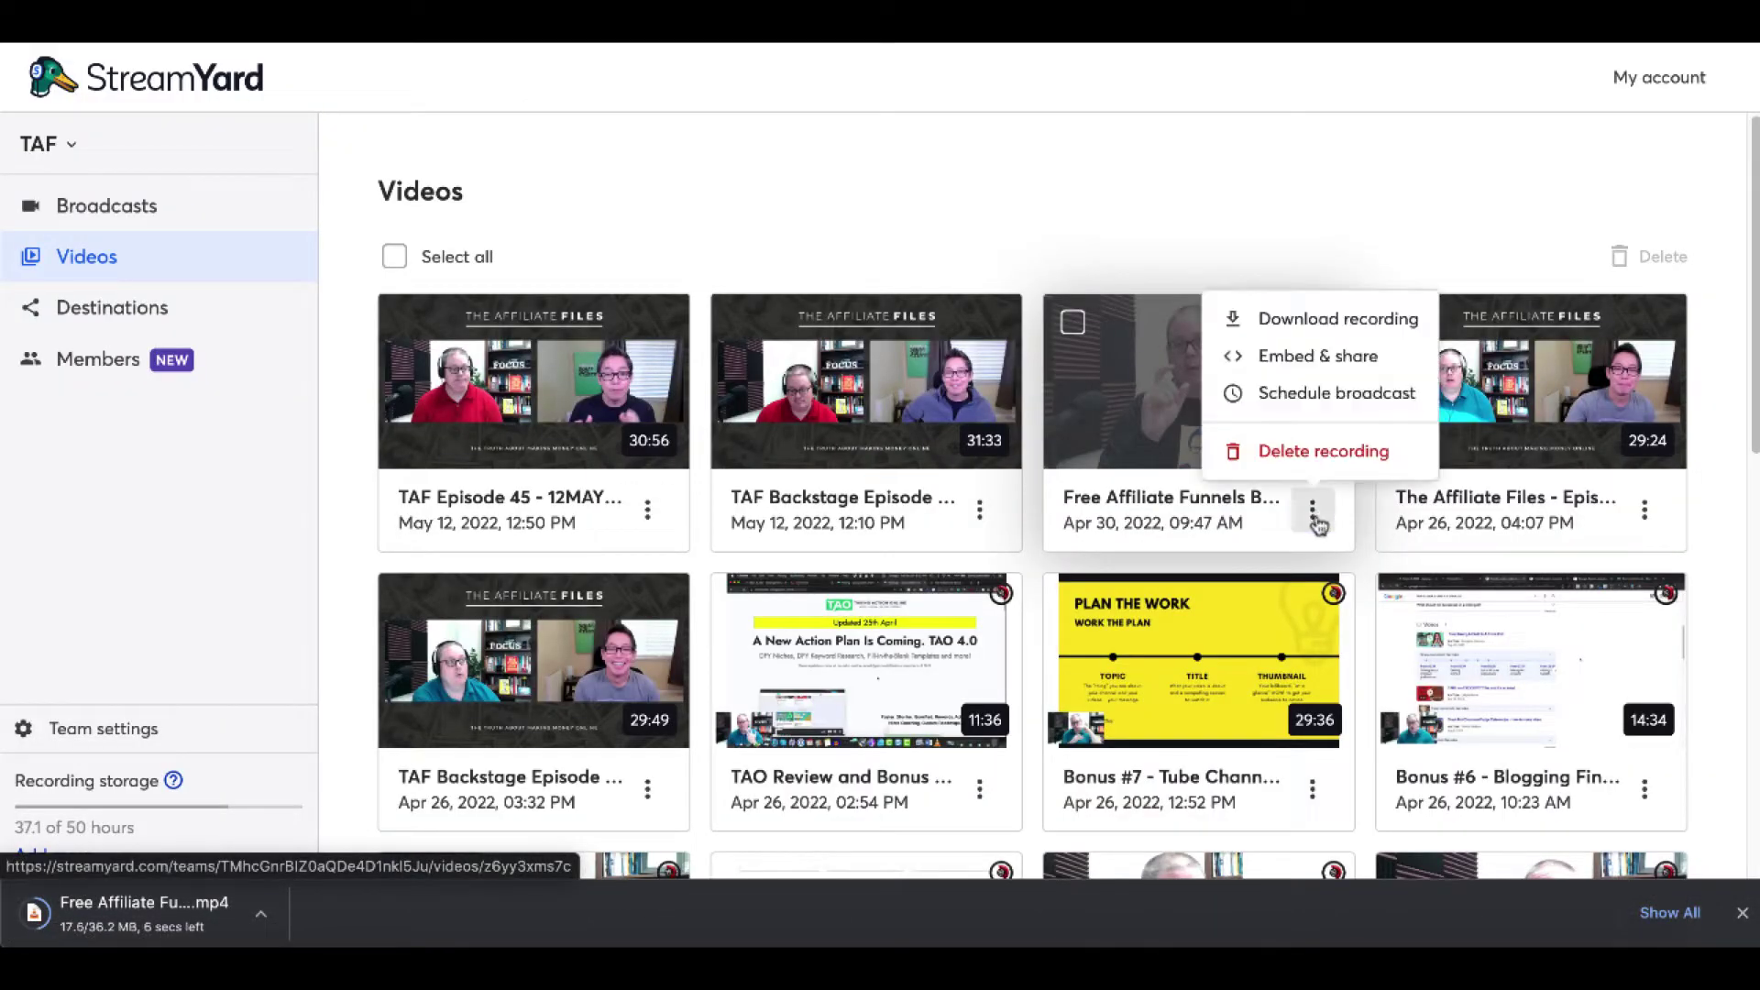
pyautogui.click(1313, 359)
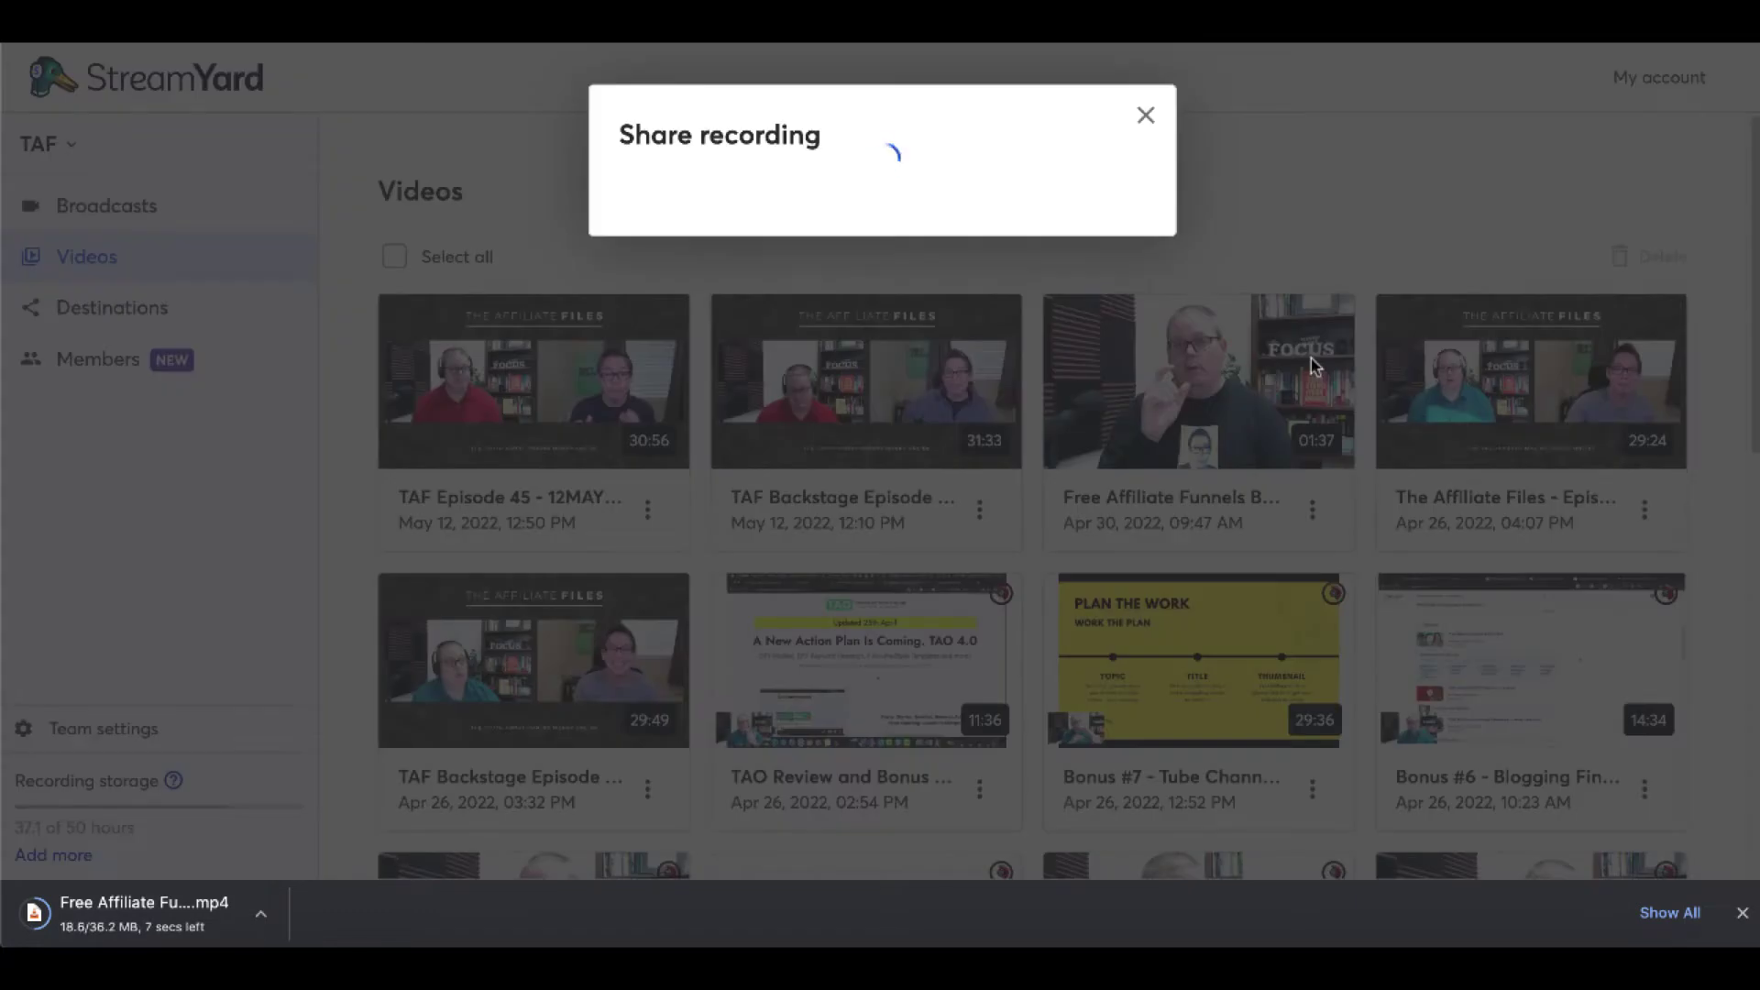
pyautogui.click(693, 198)
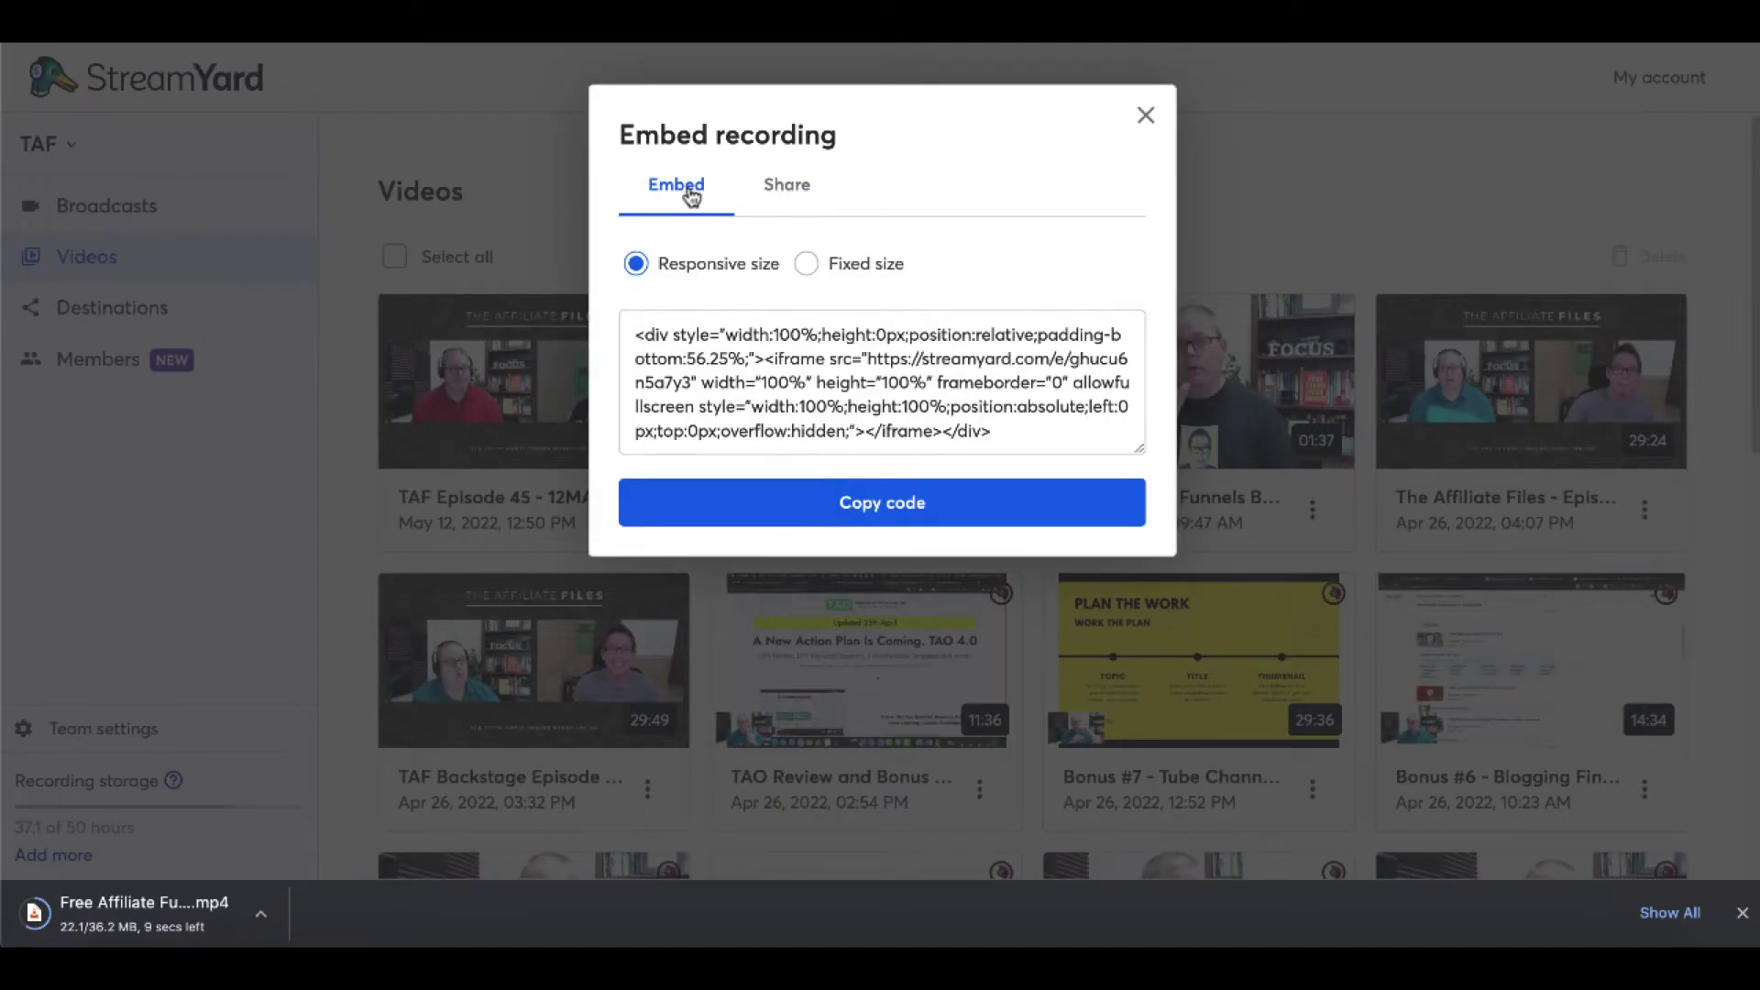
pyautogui.click(806, 264)
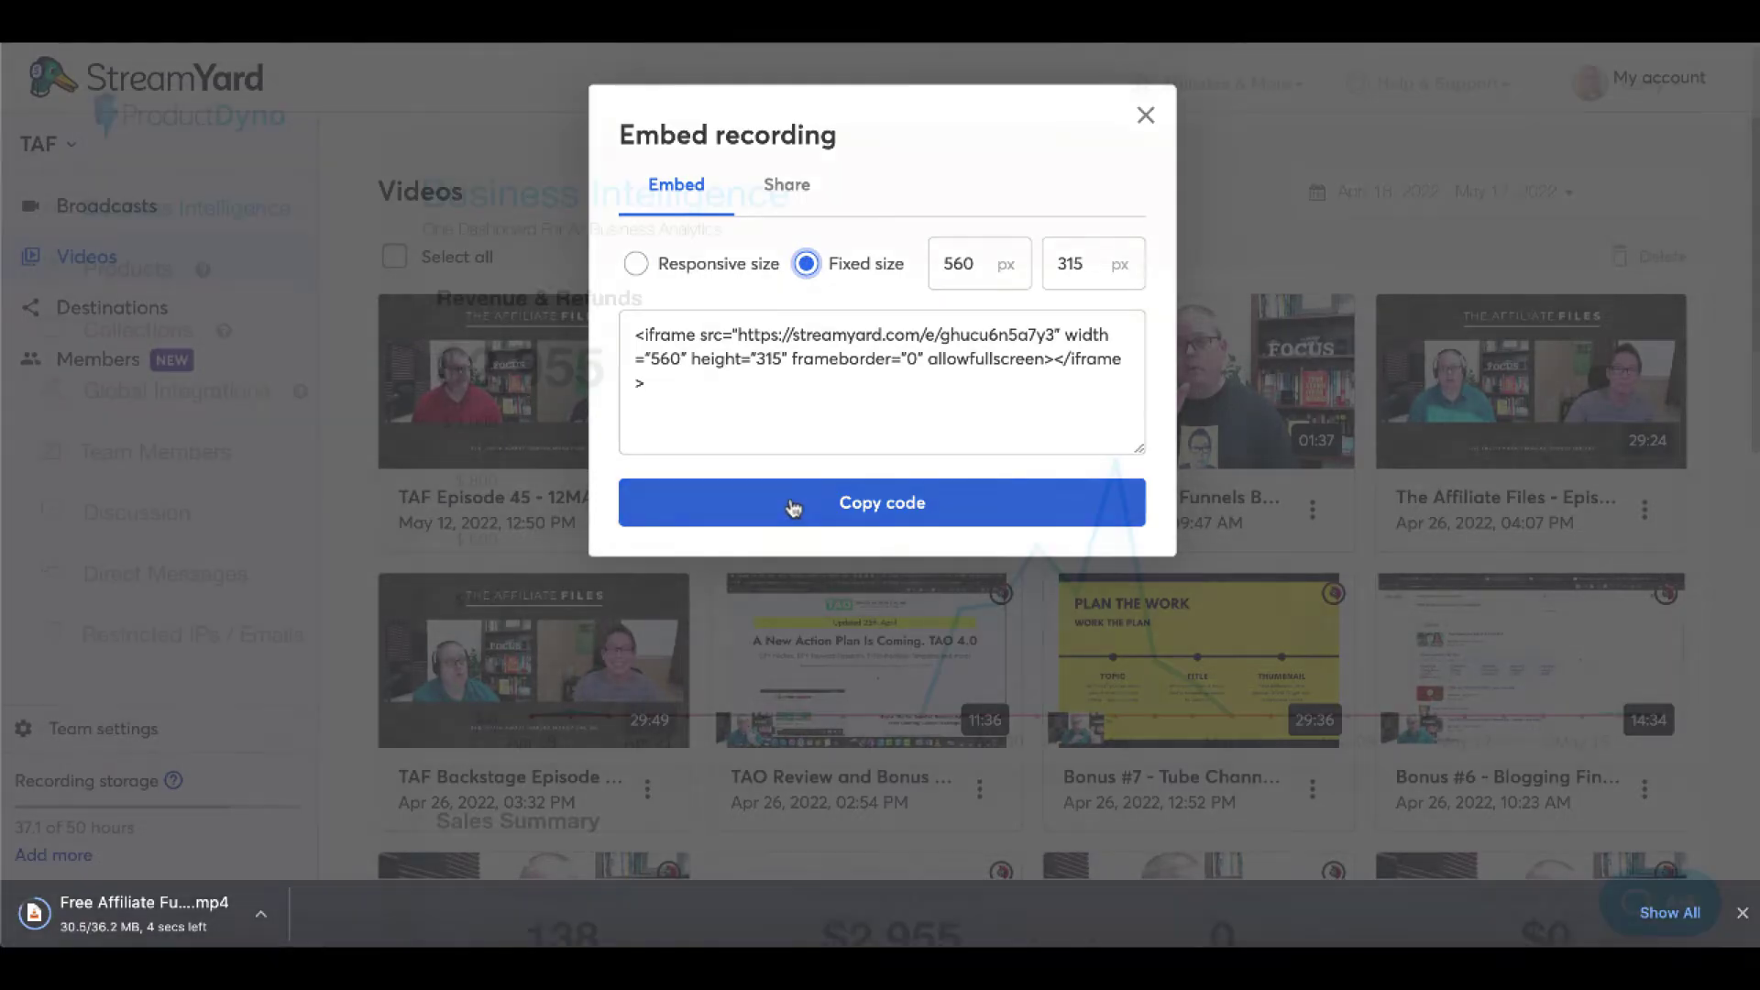
pyautogui.click(794, 508)
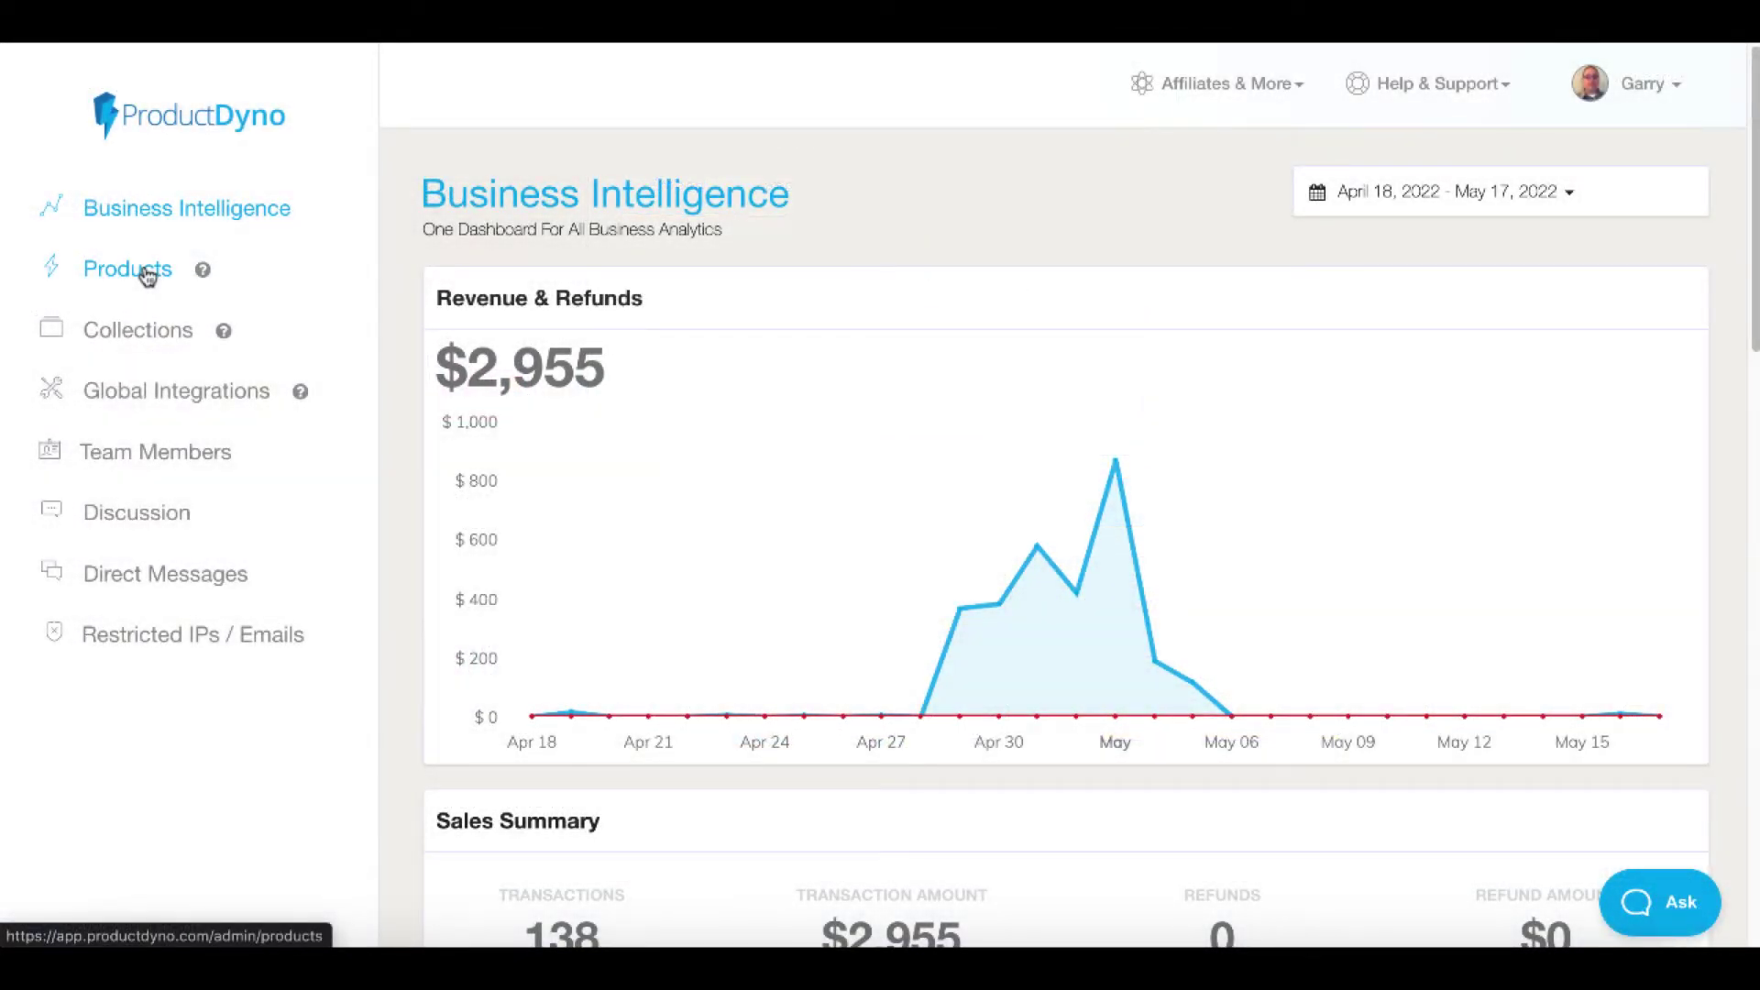
# Switch to ProductDyno and create a product from the blank template, naming it testwarriorplusbonus
pyautogui.click(145, 272)
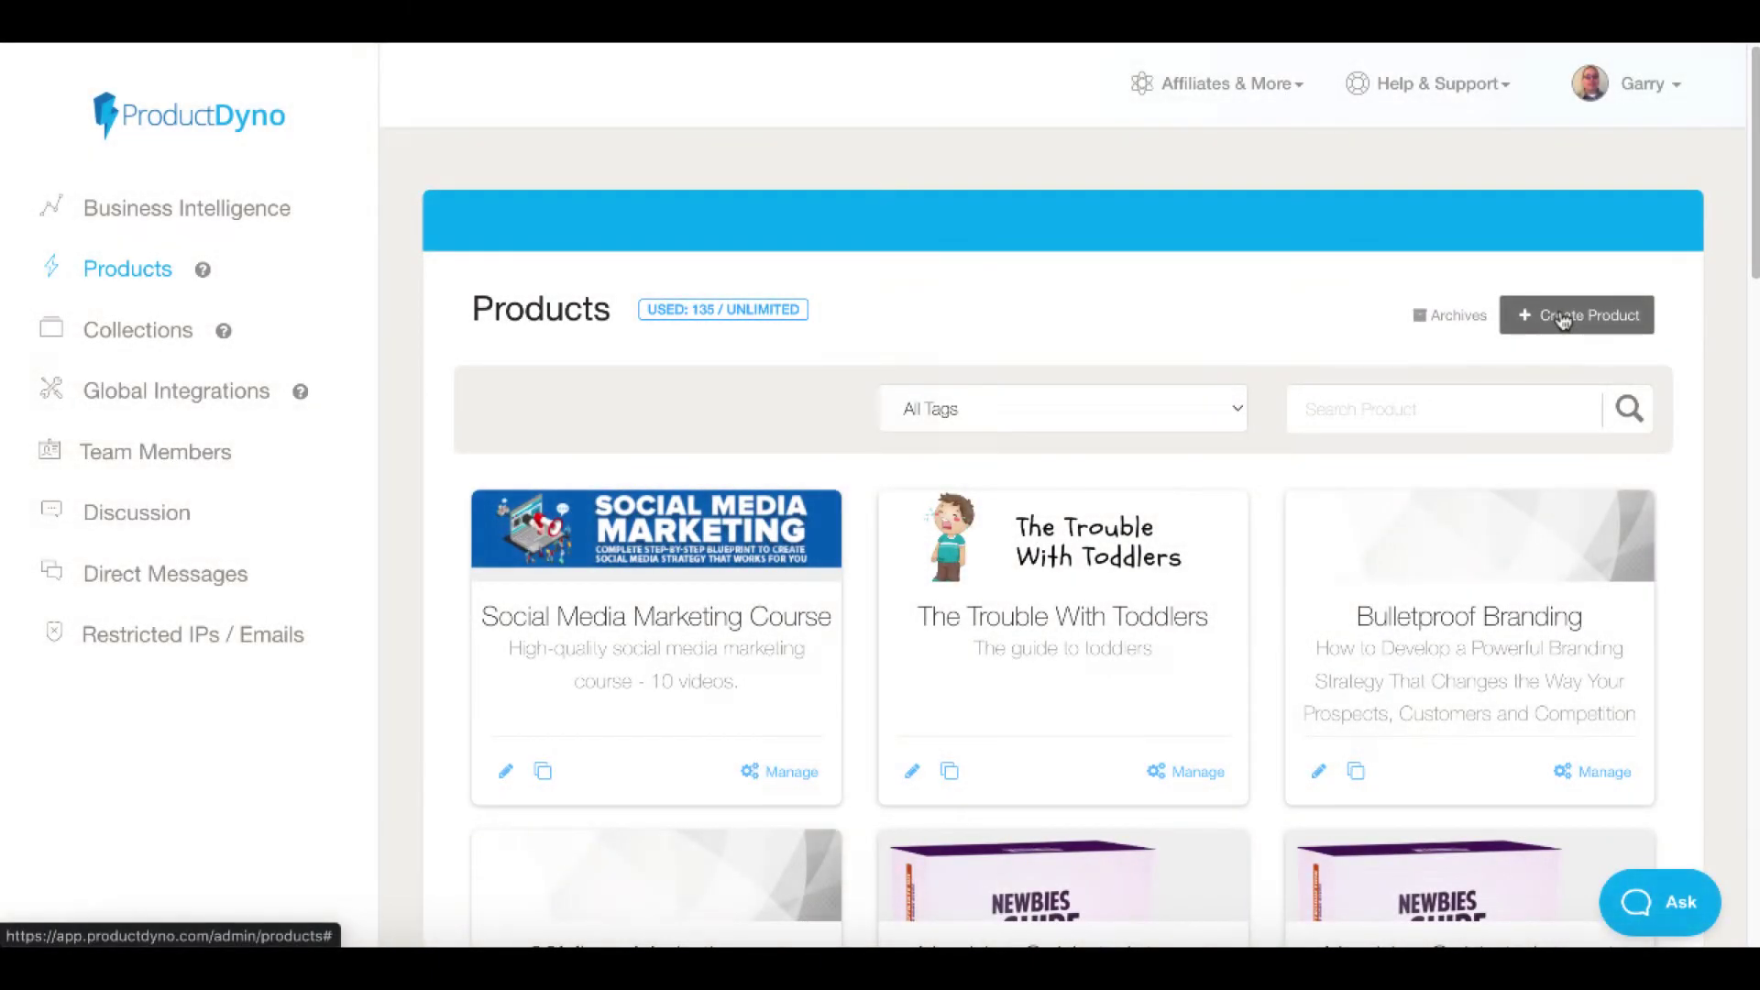
pyautogui.click(1562, 317)
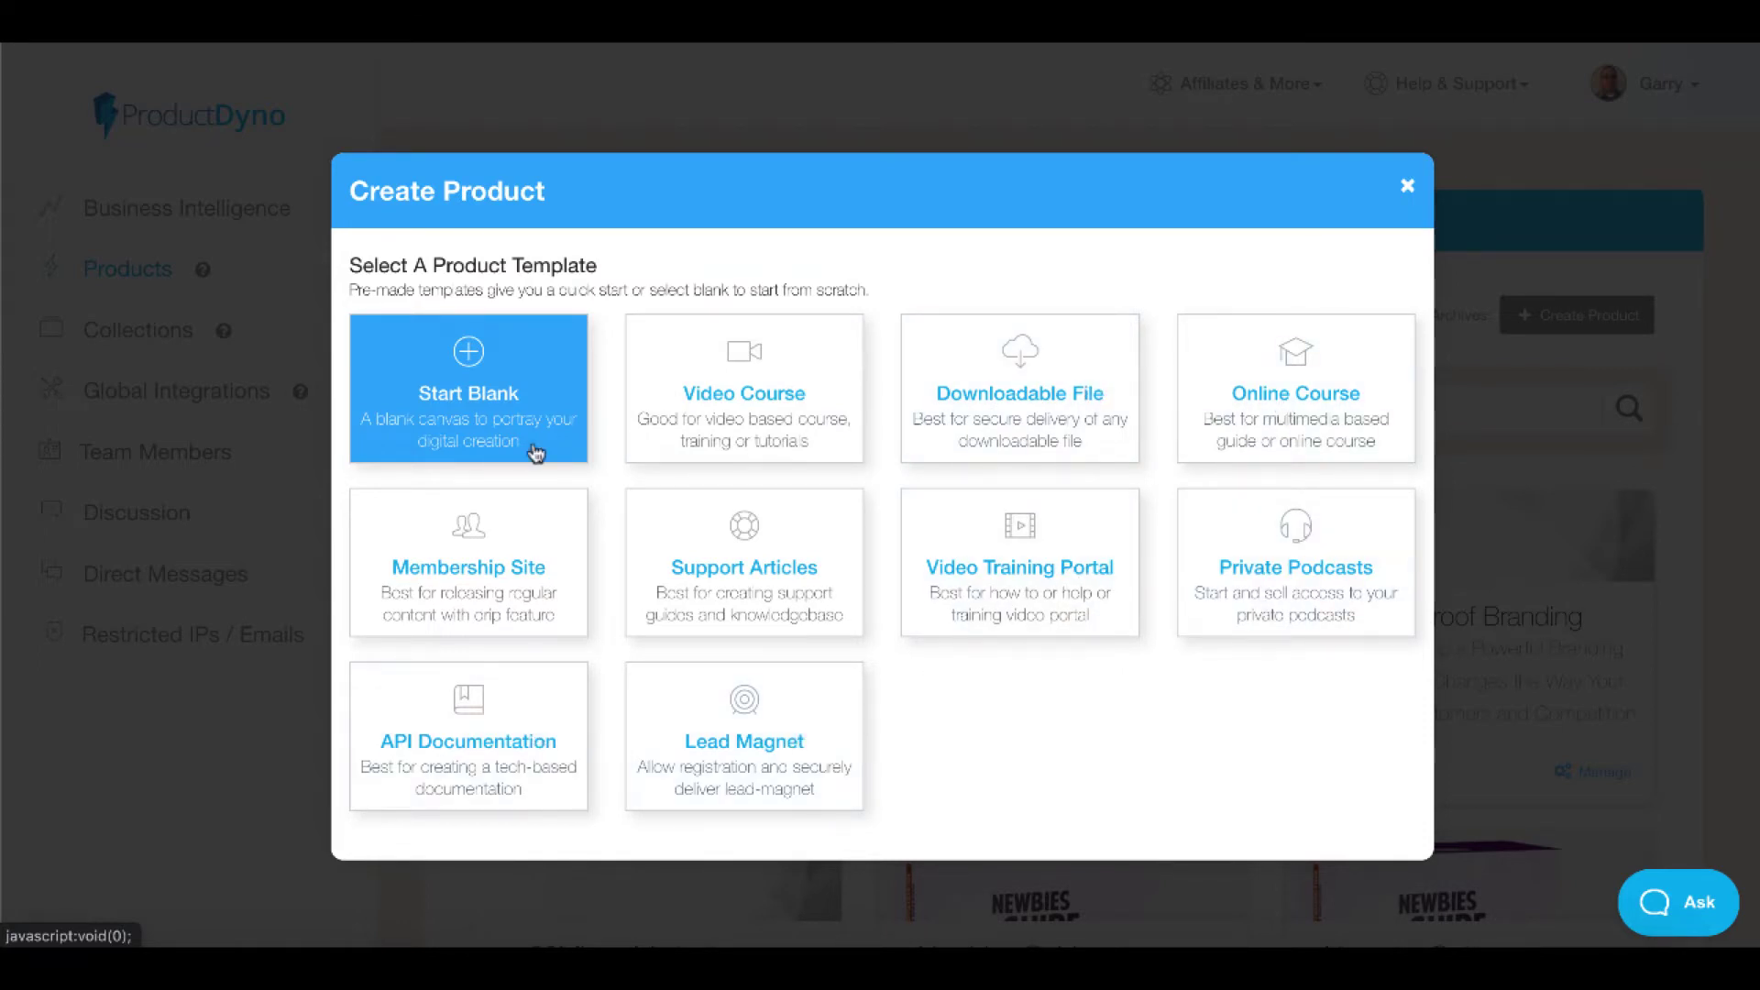
pyautogui.click(478, 368)
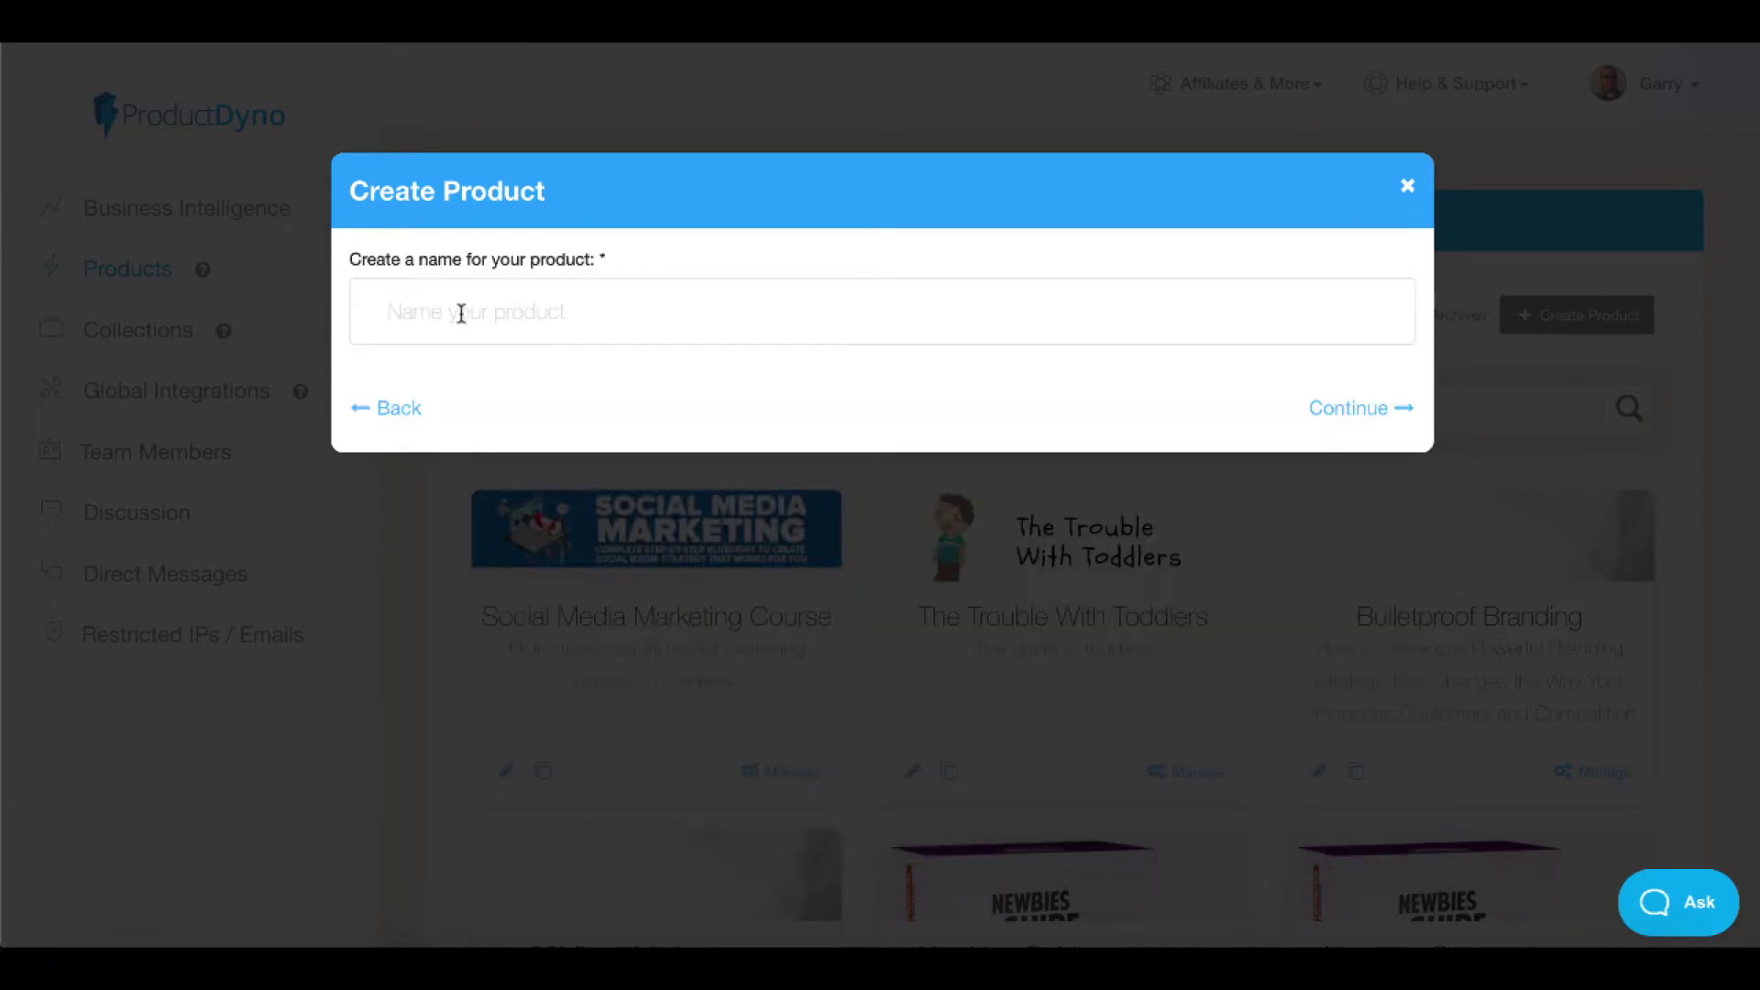
pyautogui.click(460, 310)
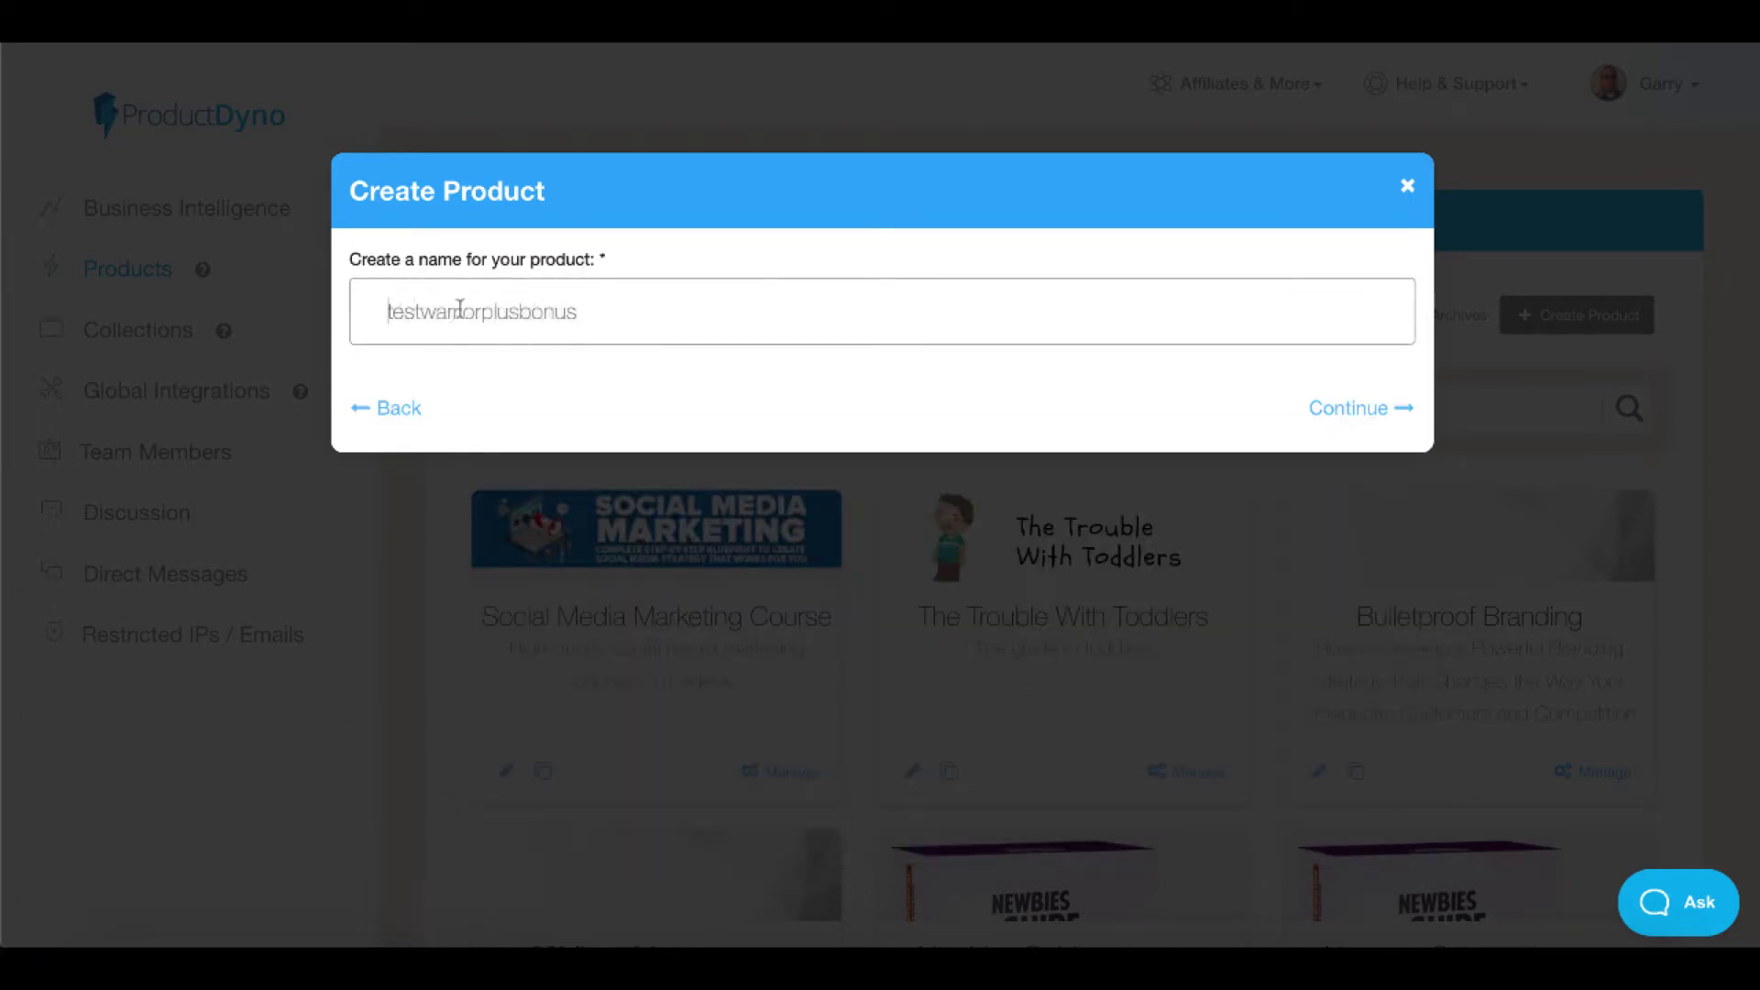
pyautogui.write('testwarriorplusbonus')
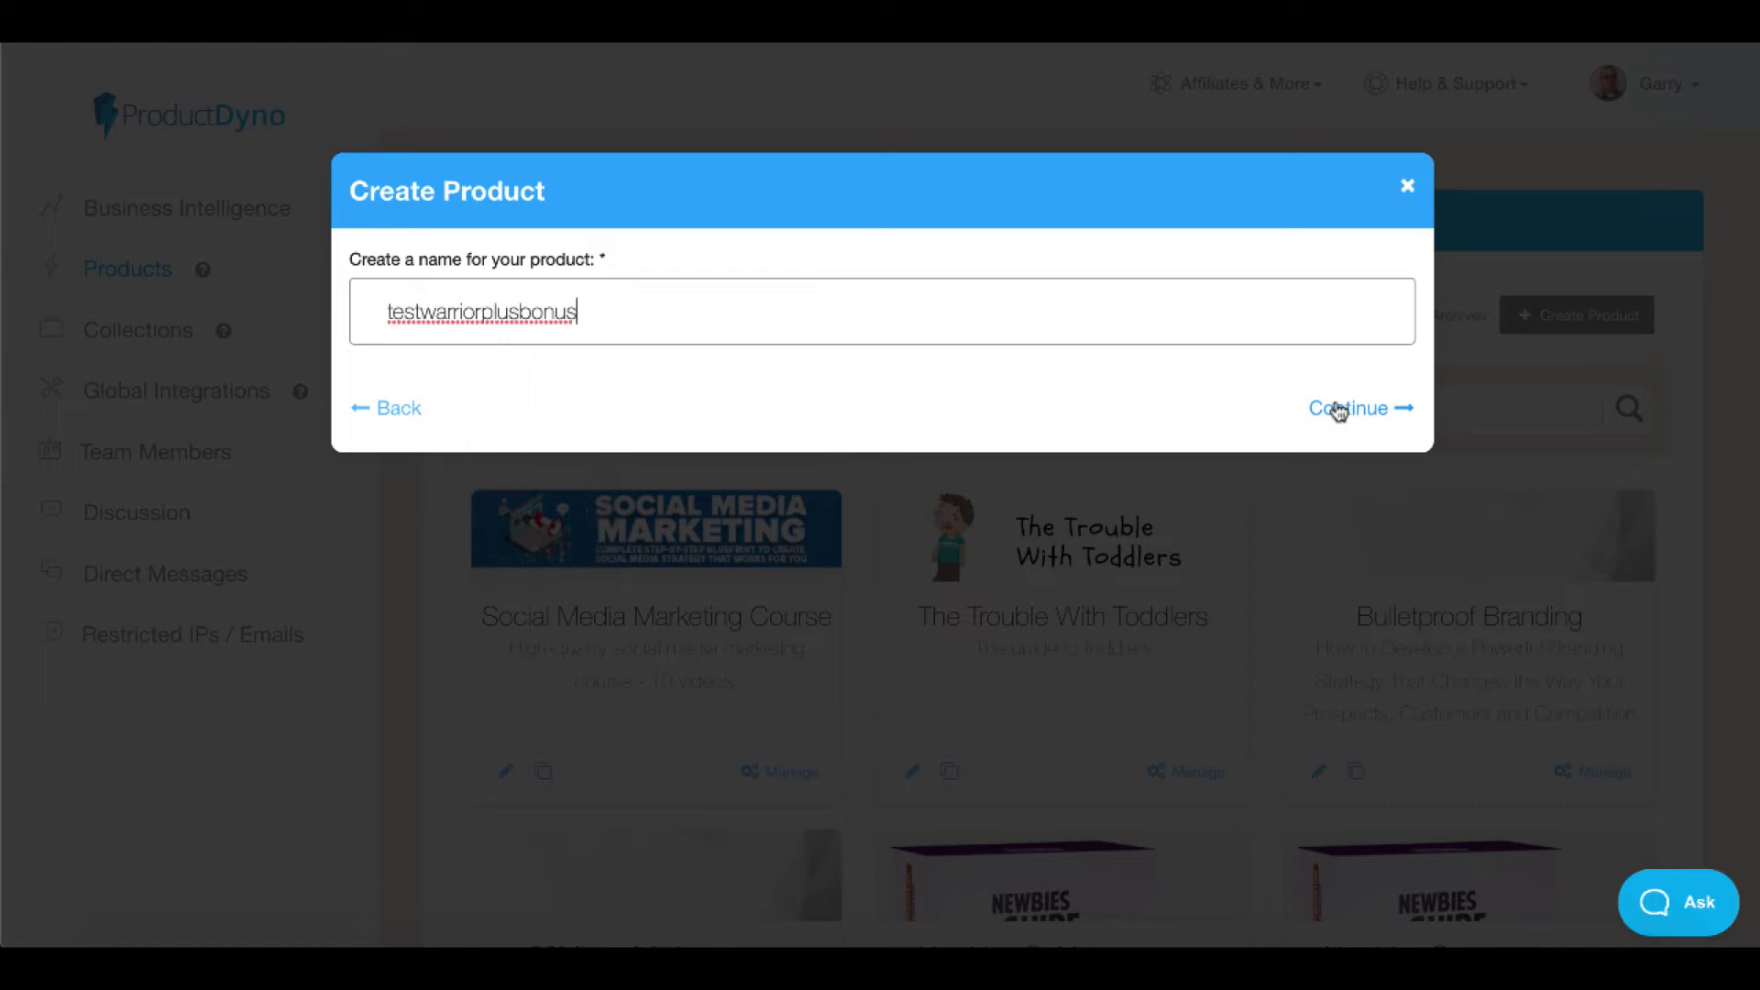
pyautogui.click(1339, 410)
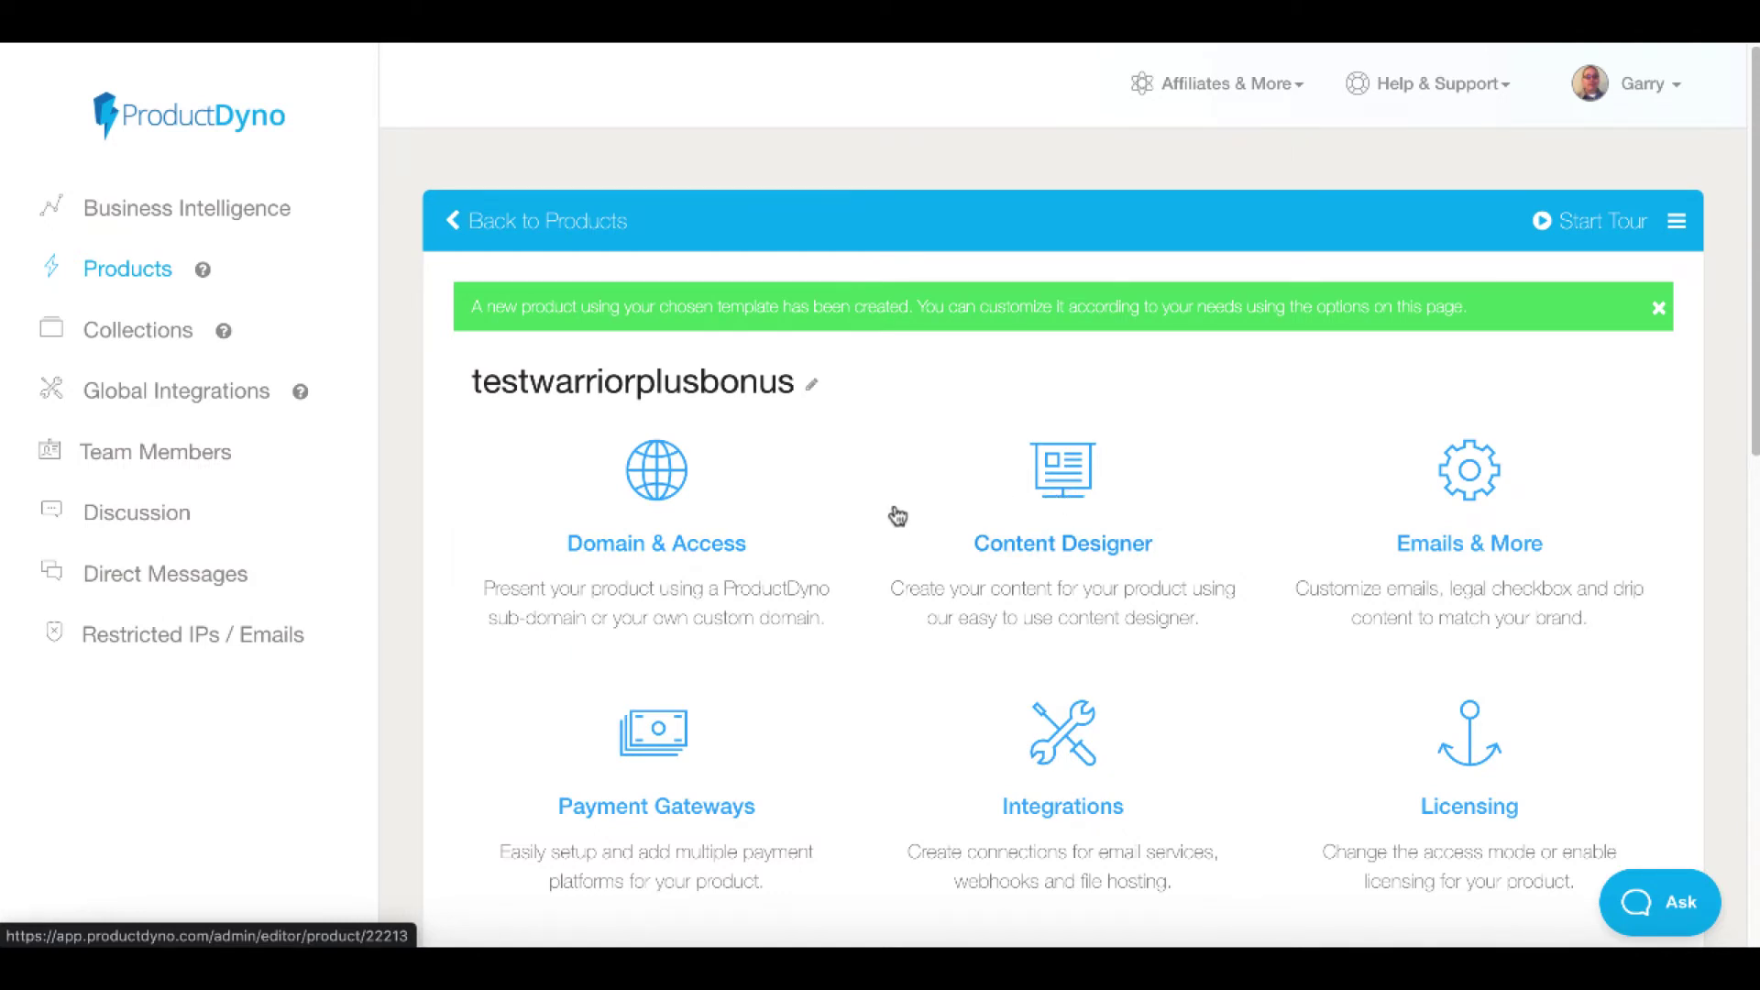
# In the product's integrations, select 30mmdyno as the video and file hosting account and save it
pyautogui.scroll(-2, 882, 572)
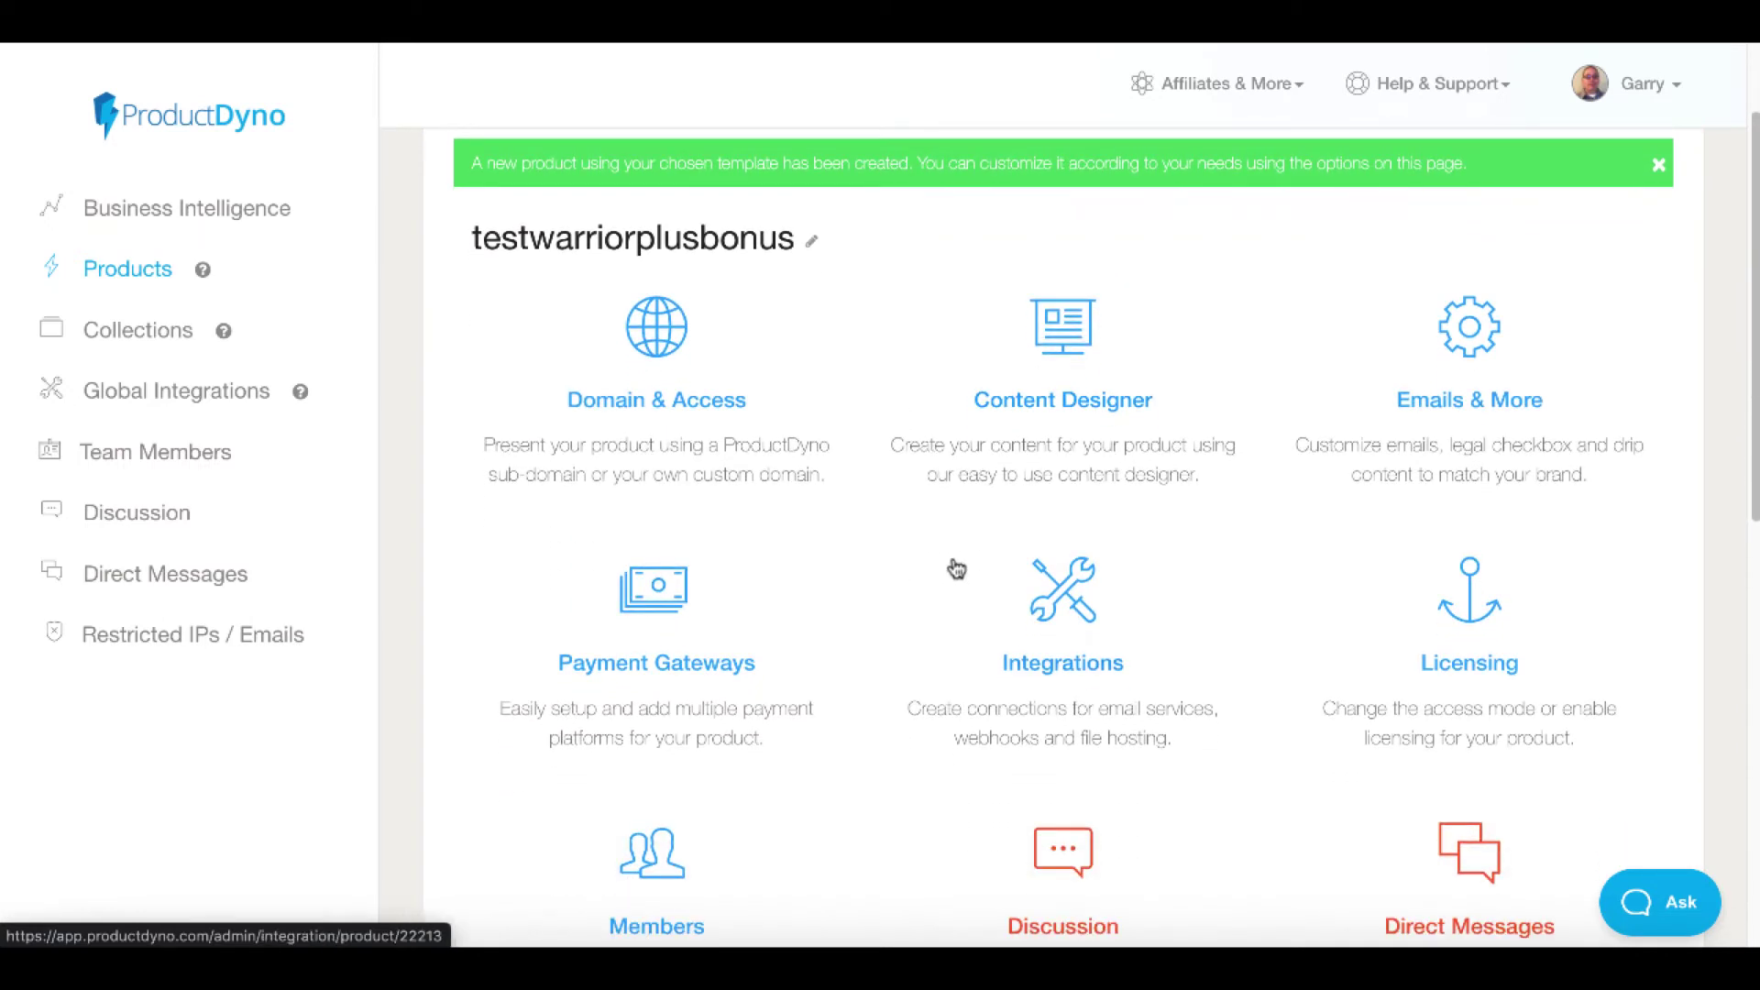
pyautogui.click(1068, 592)
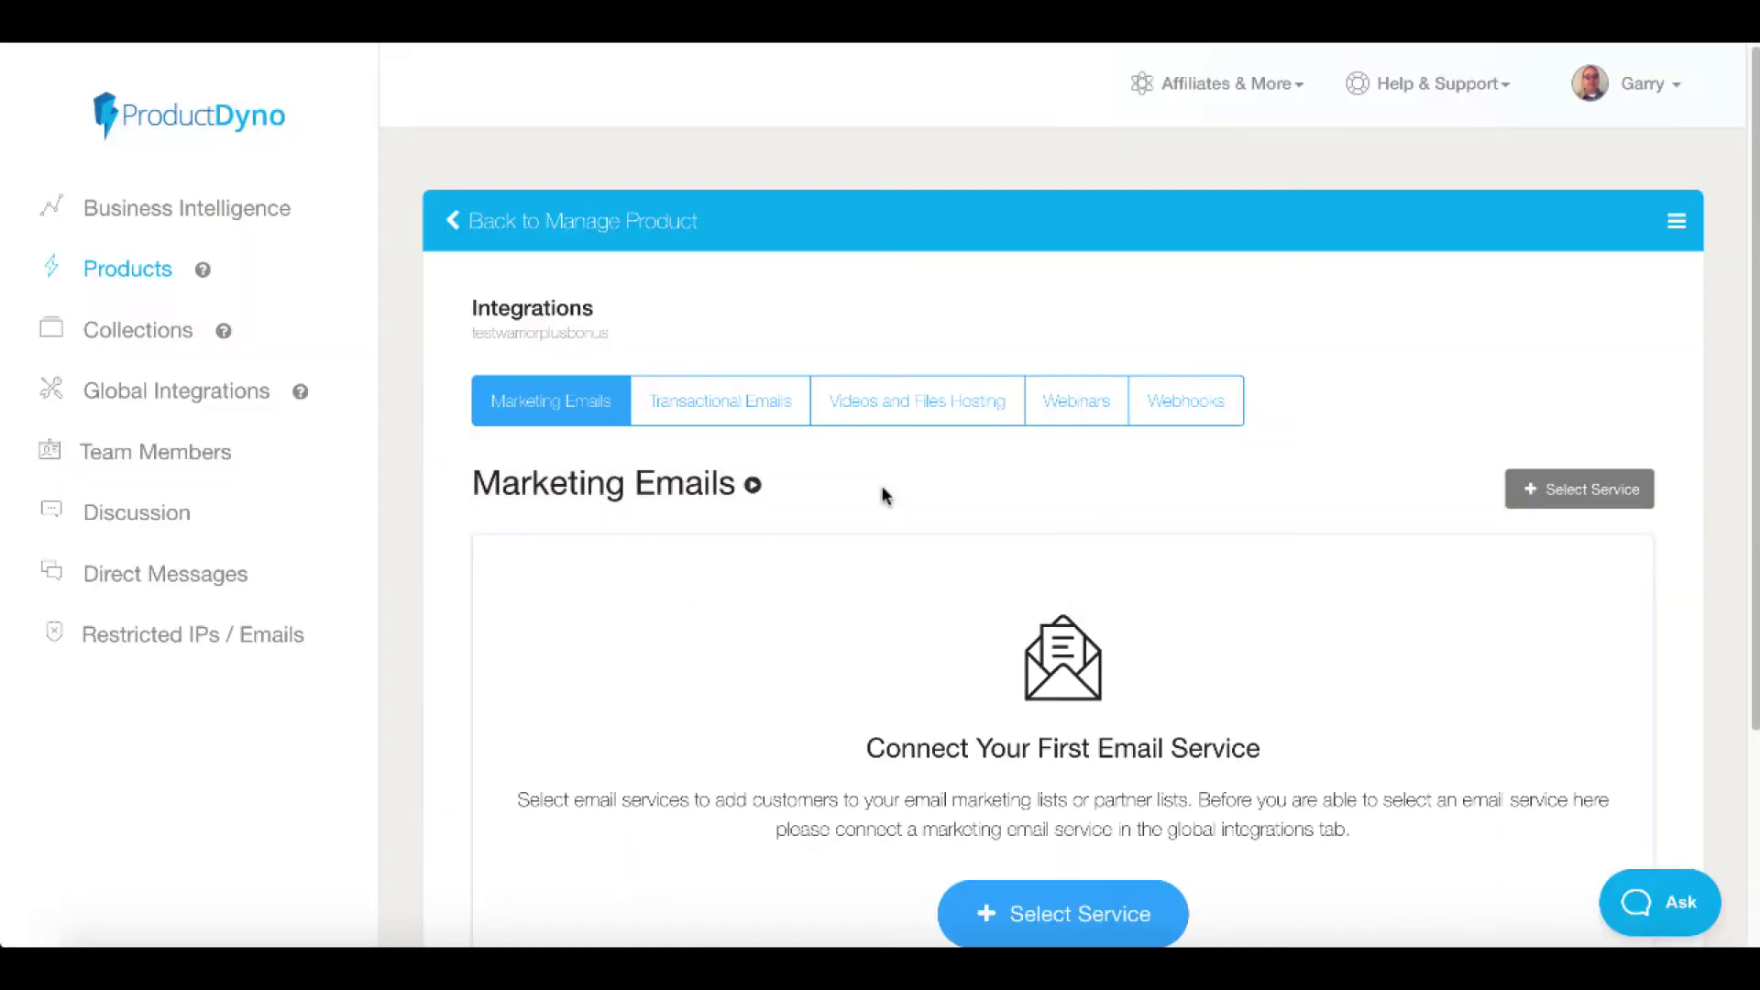
pyautogui.click(890, 419)
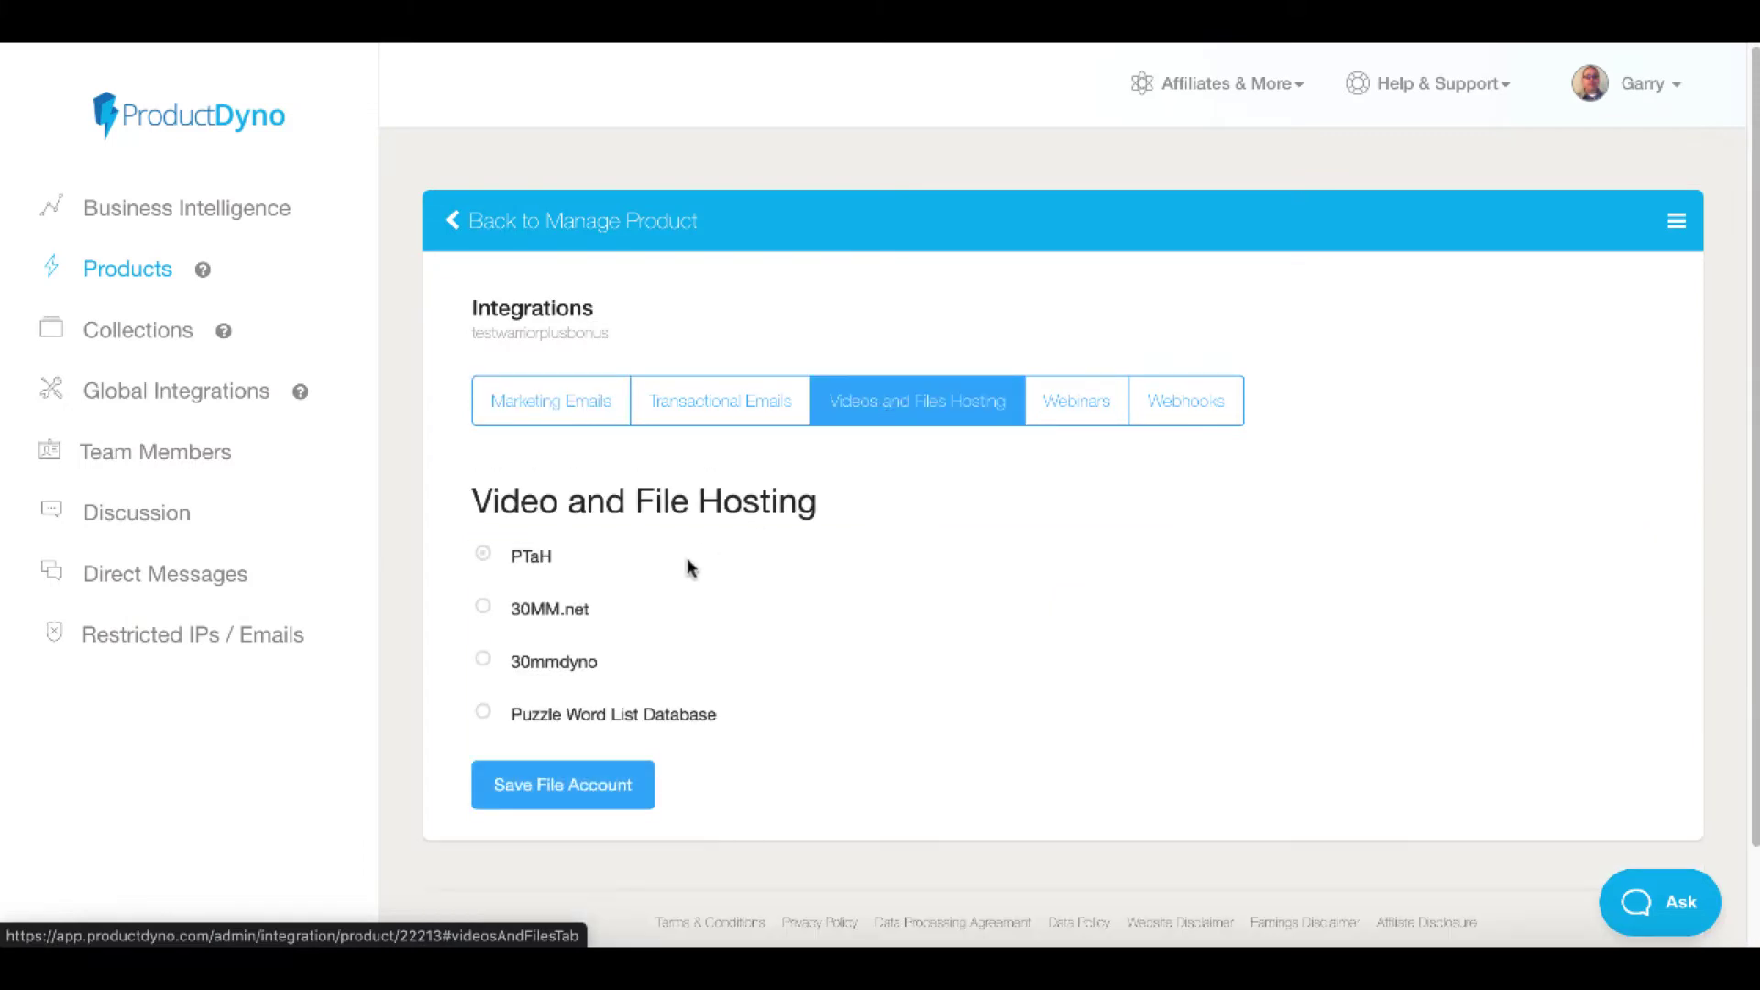
pyautogui.click(587, 655)
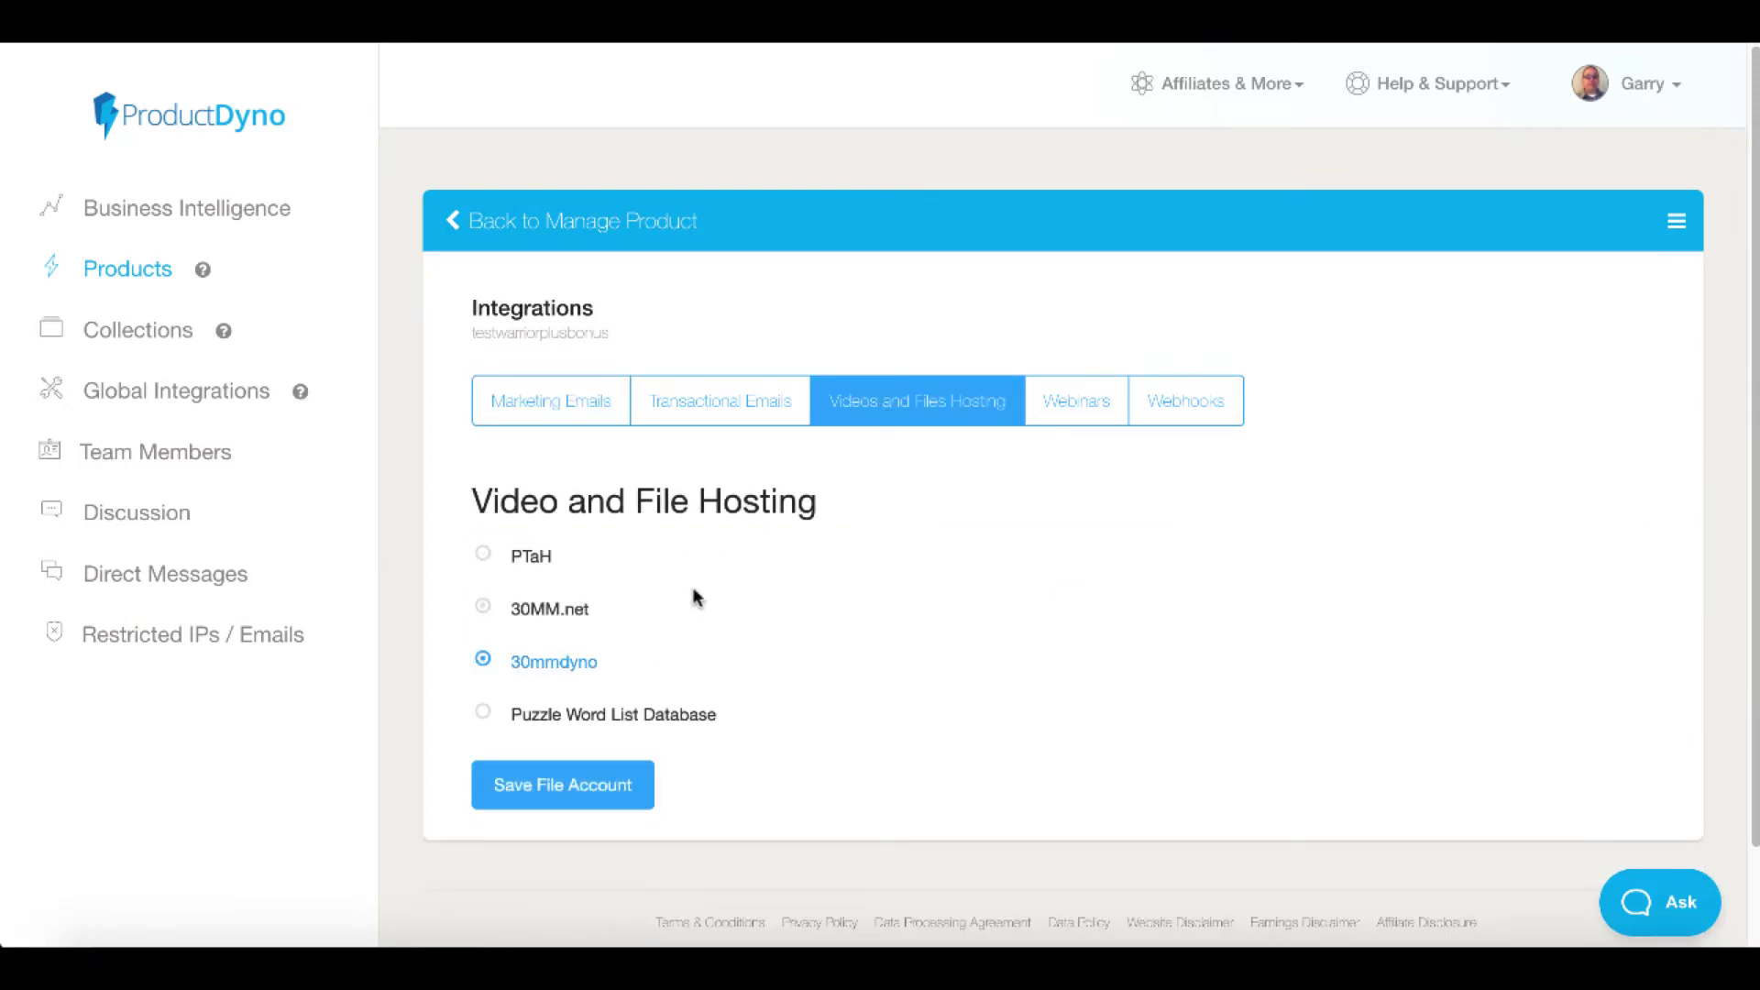
pyautogui.click(602, 786)
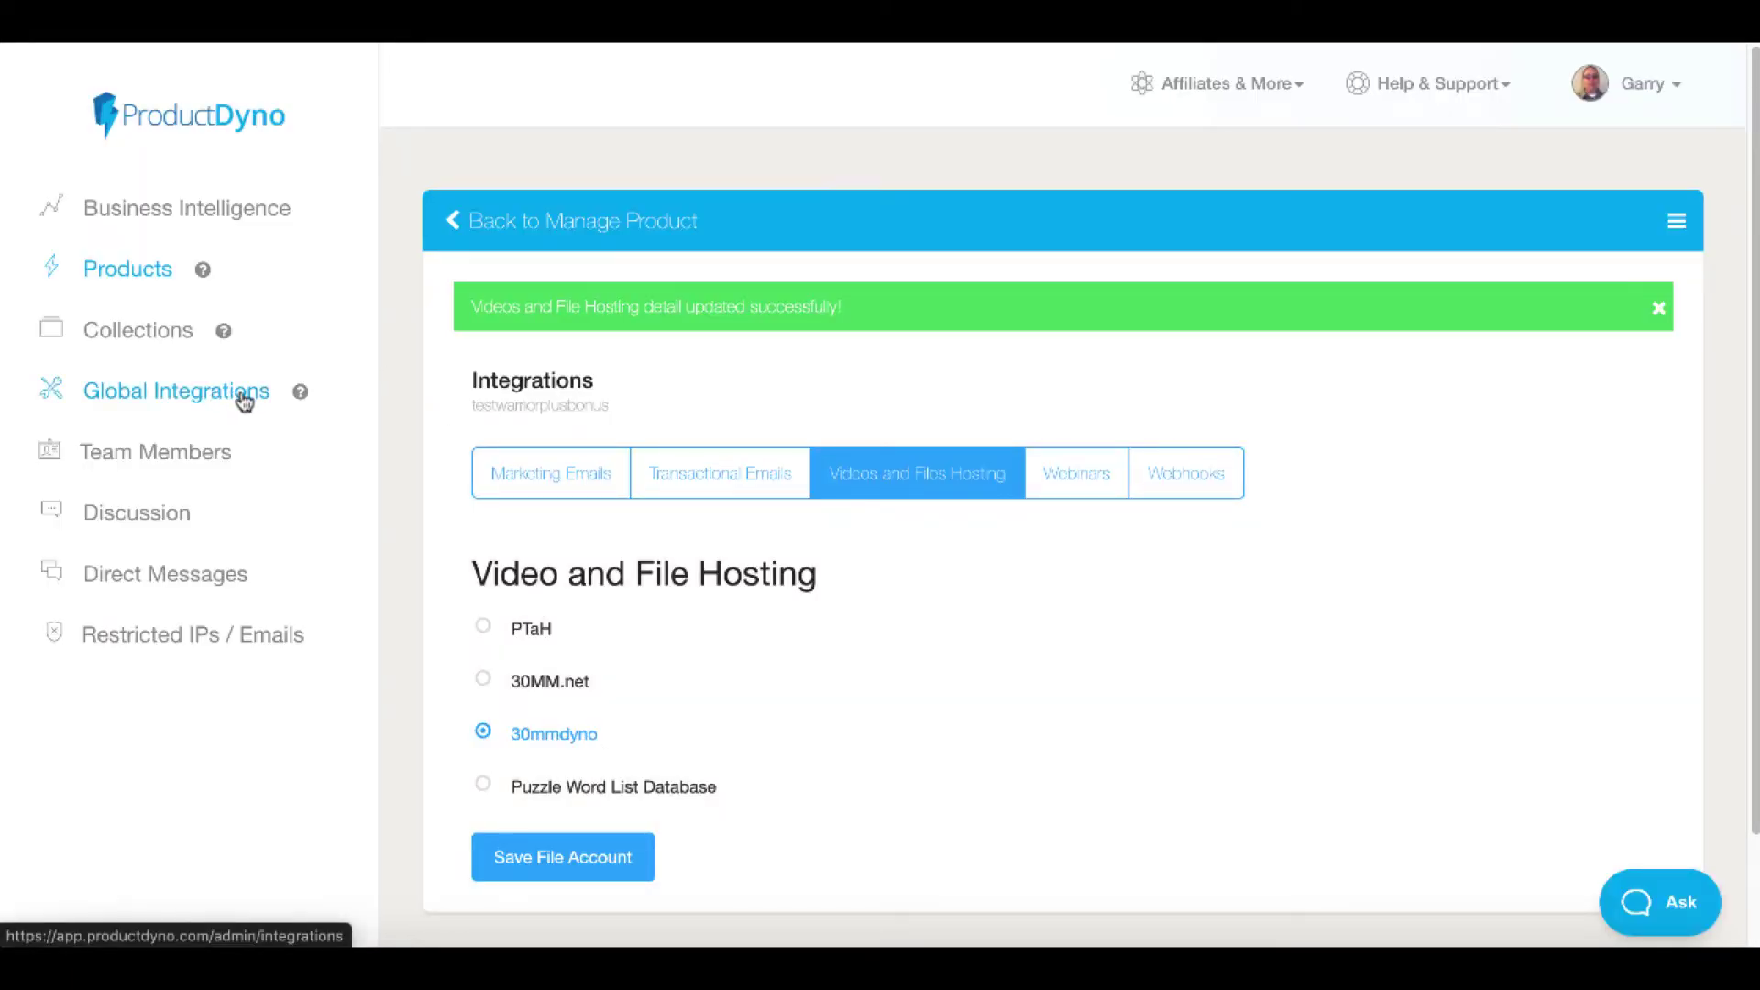
# Return to the product's management page, open its Content Designer and add a first section named PDF
pyautogui.click(609, 222)
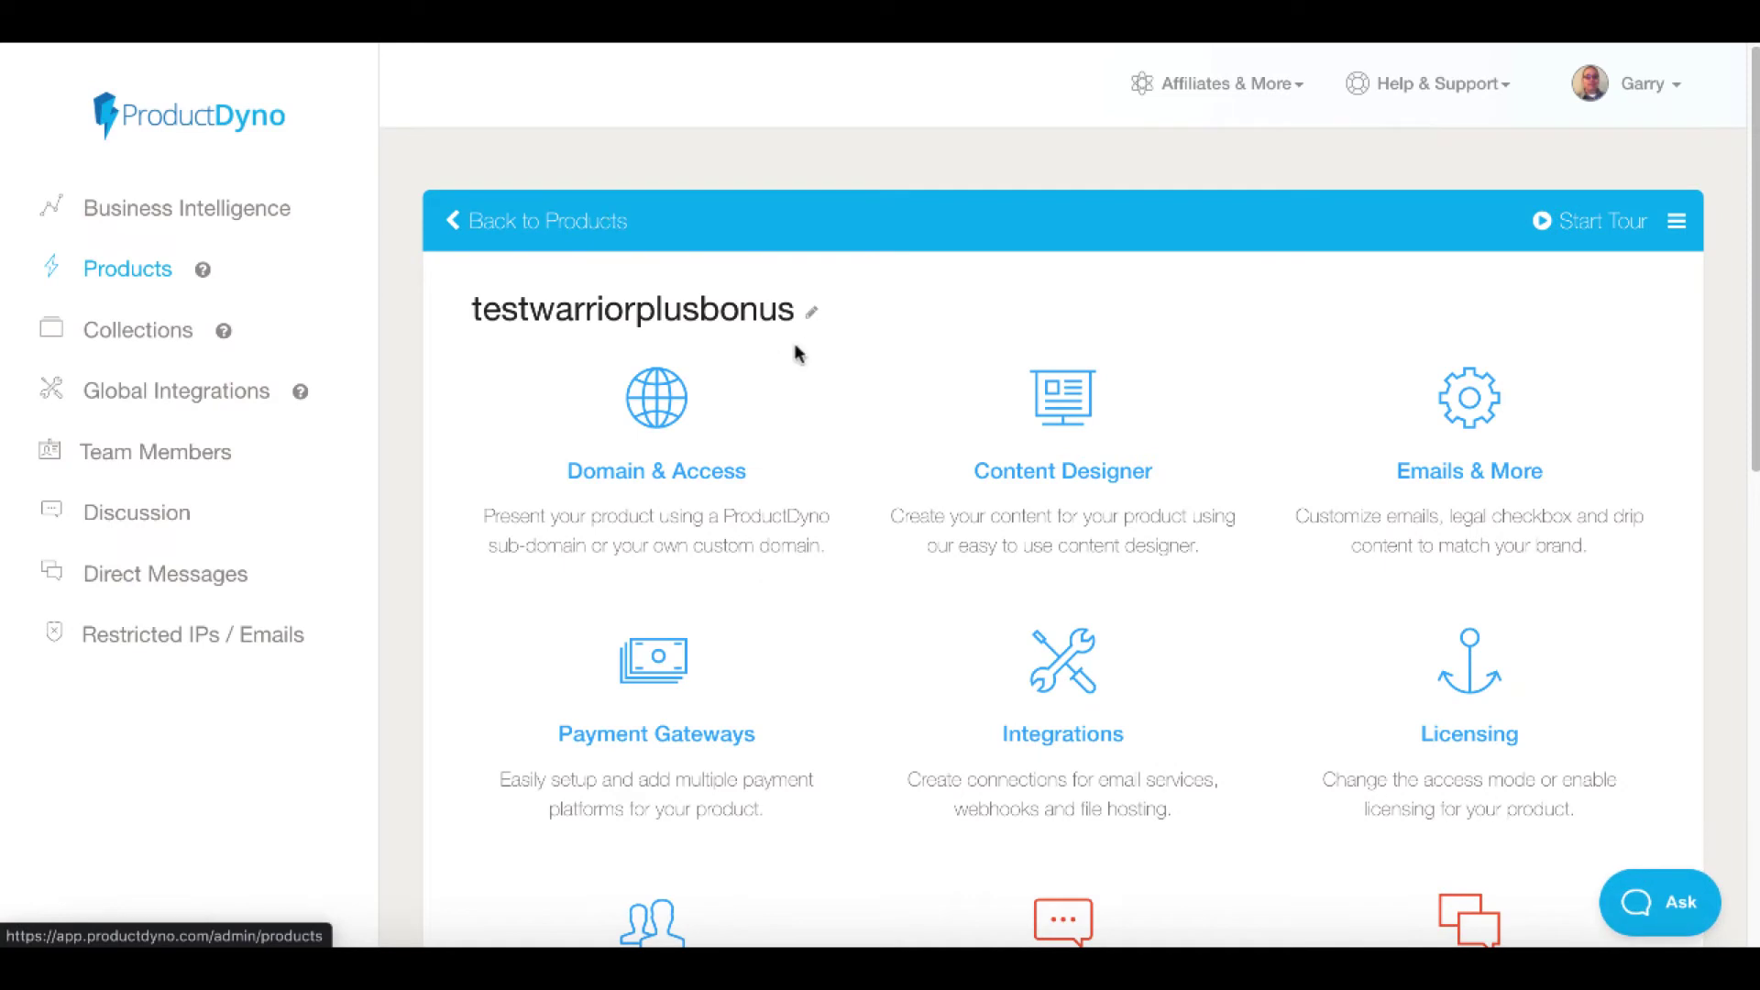
pyautogui.click(1078, 417)
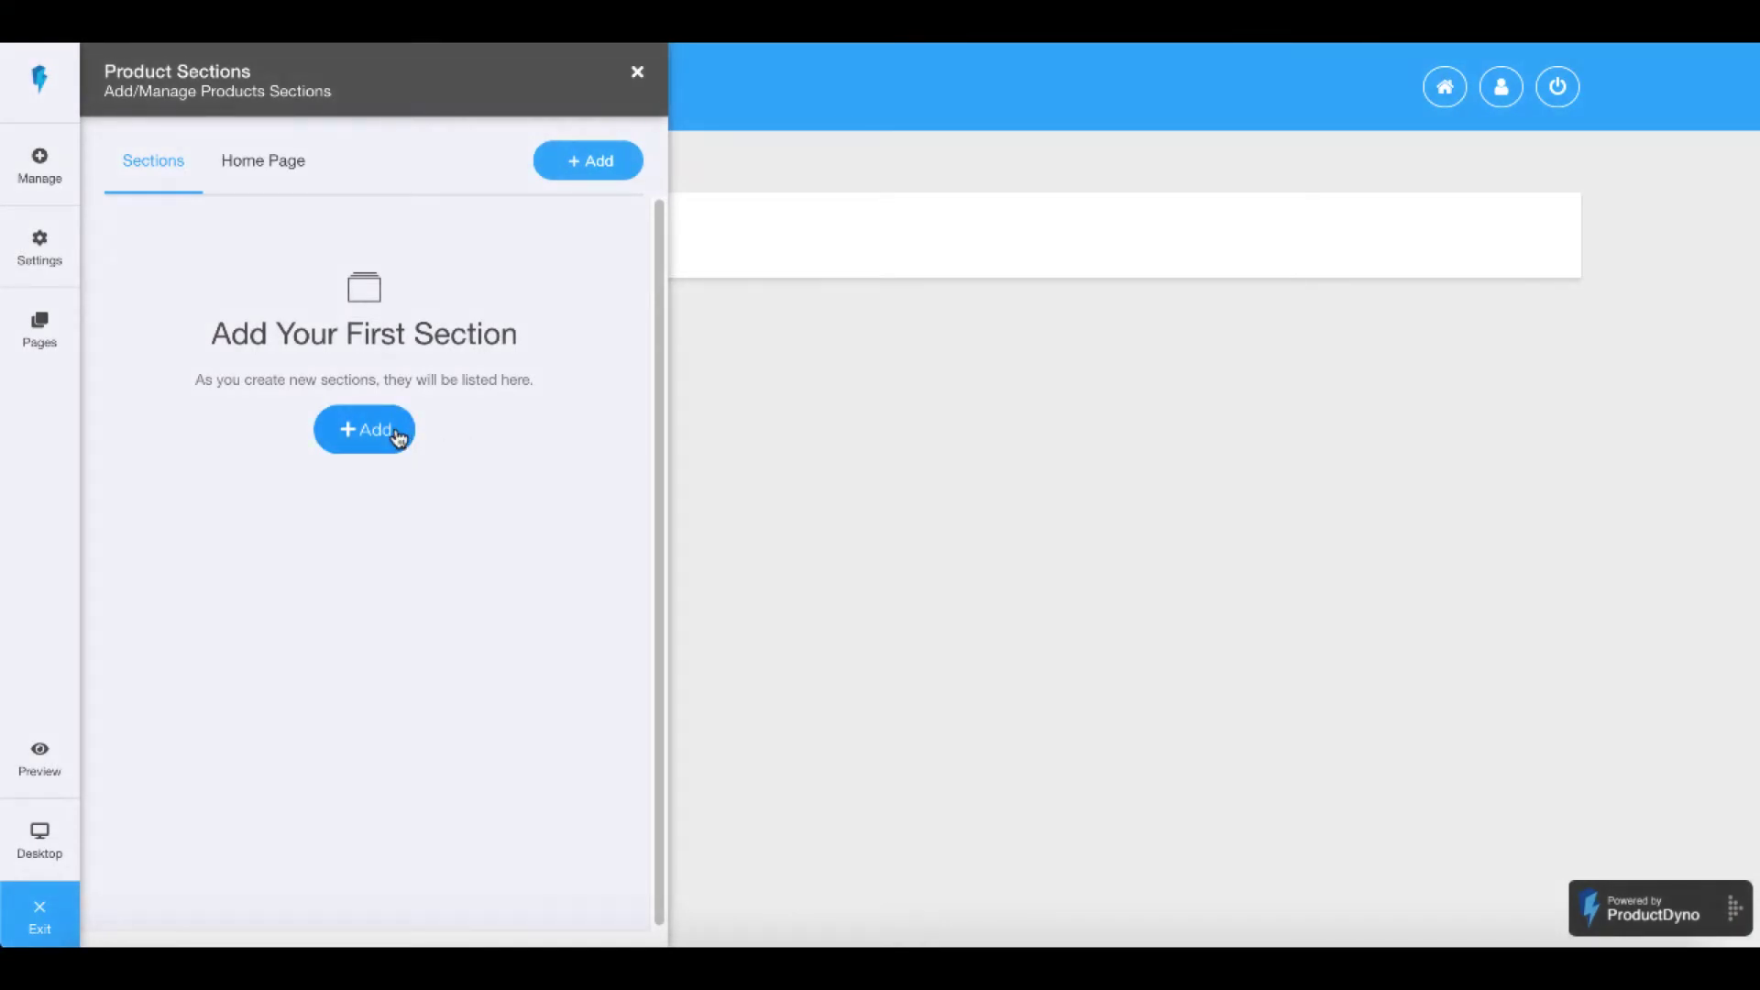
pyautogui.click(396, 431)
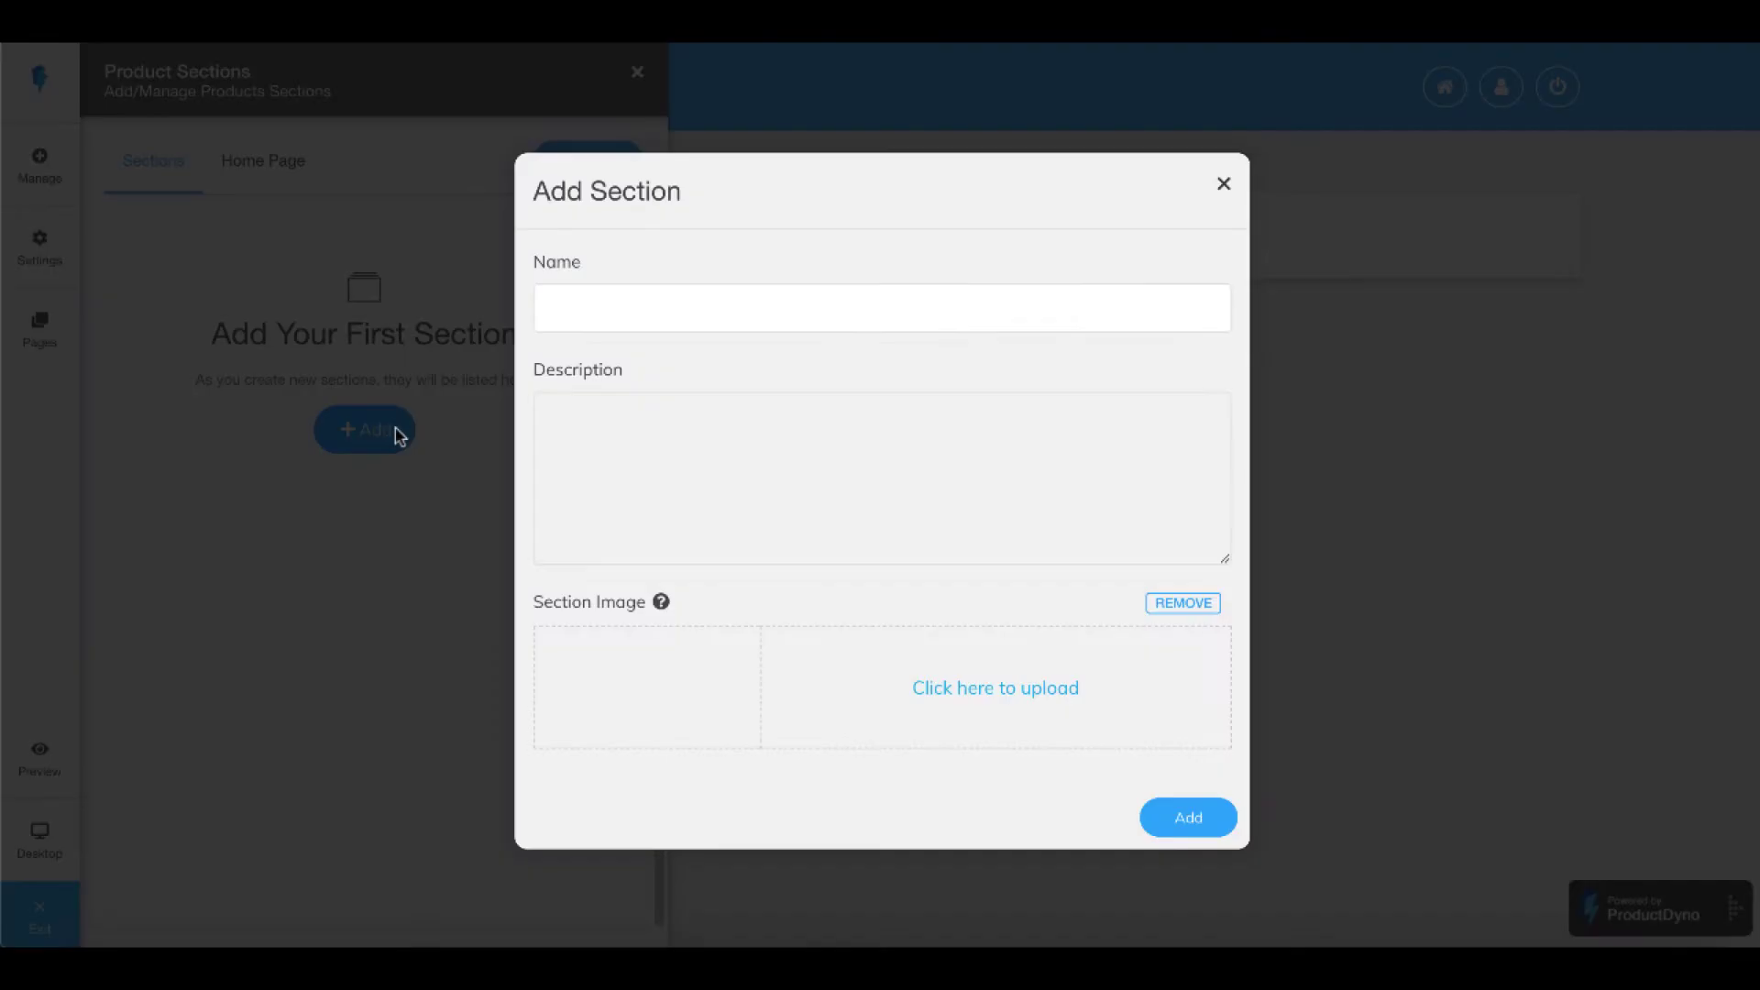
pyautogui.click(650, 302)
pyautogui.write('PDF')
pyautogui.click(1192, 812)
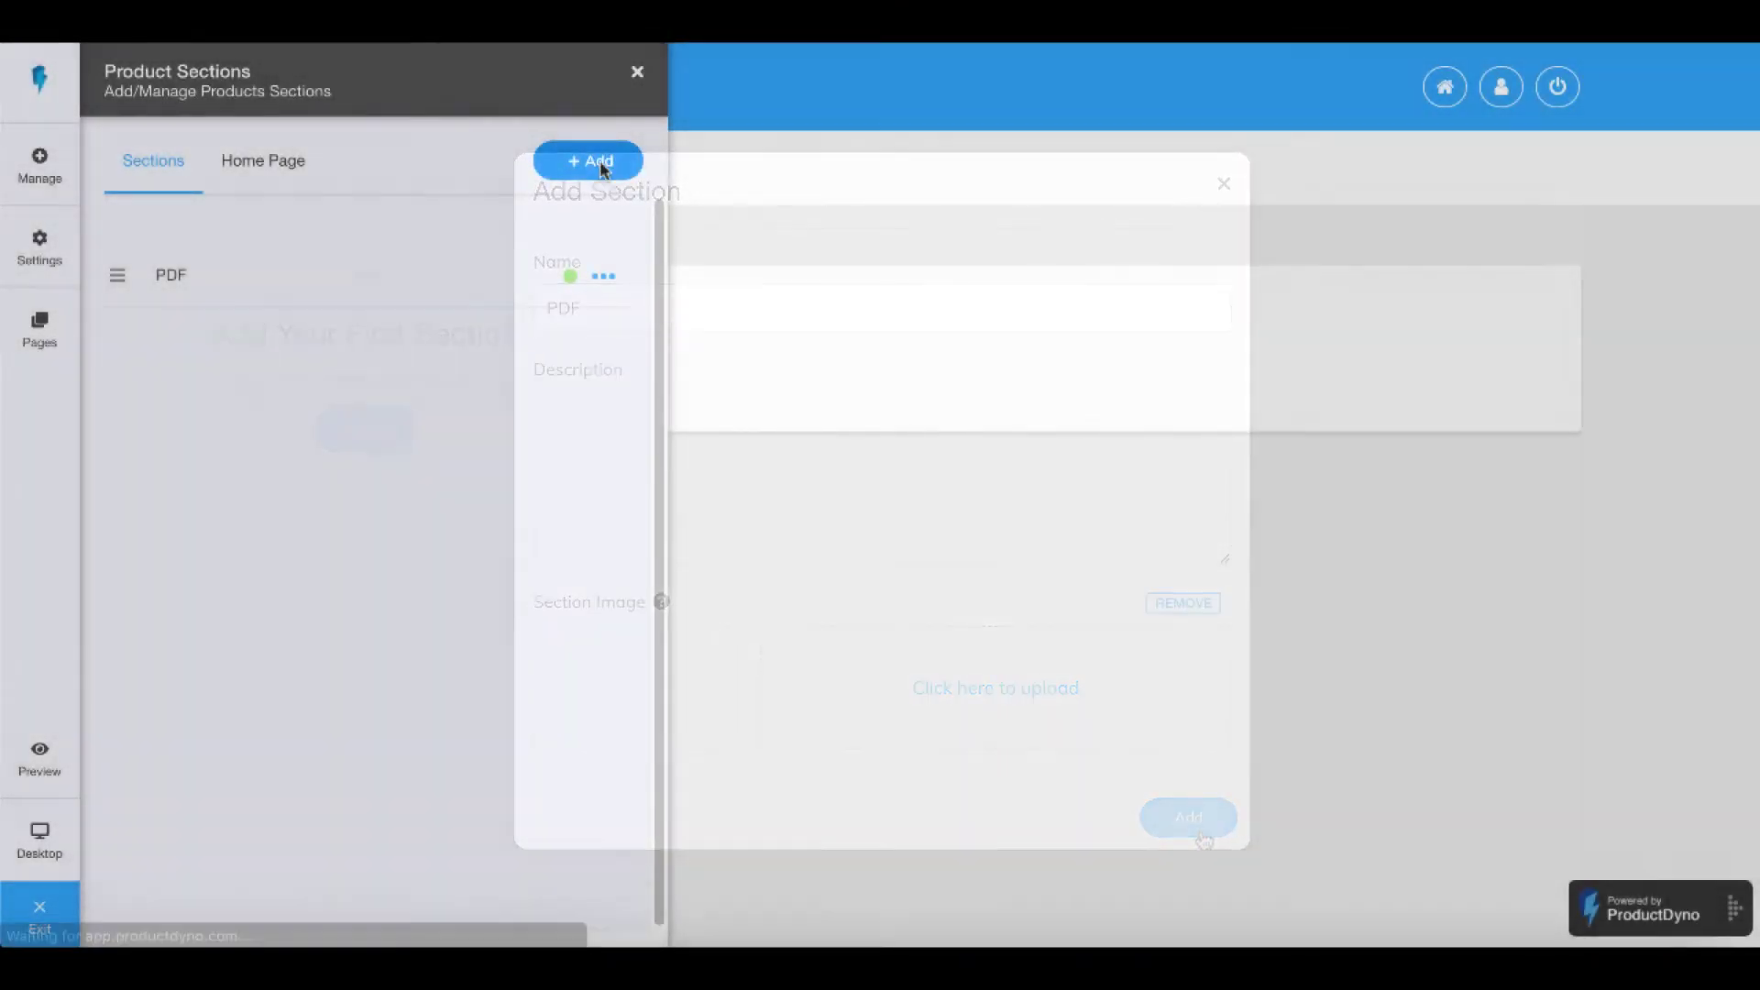
# Add a second product section named Video
pyautogui.click(600, 161)
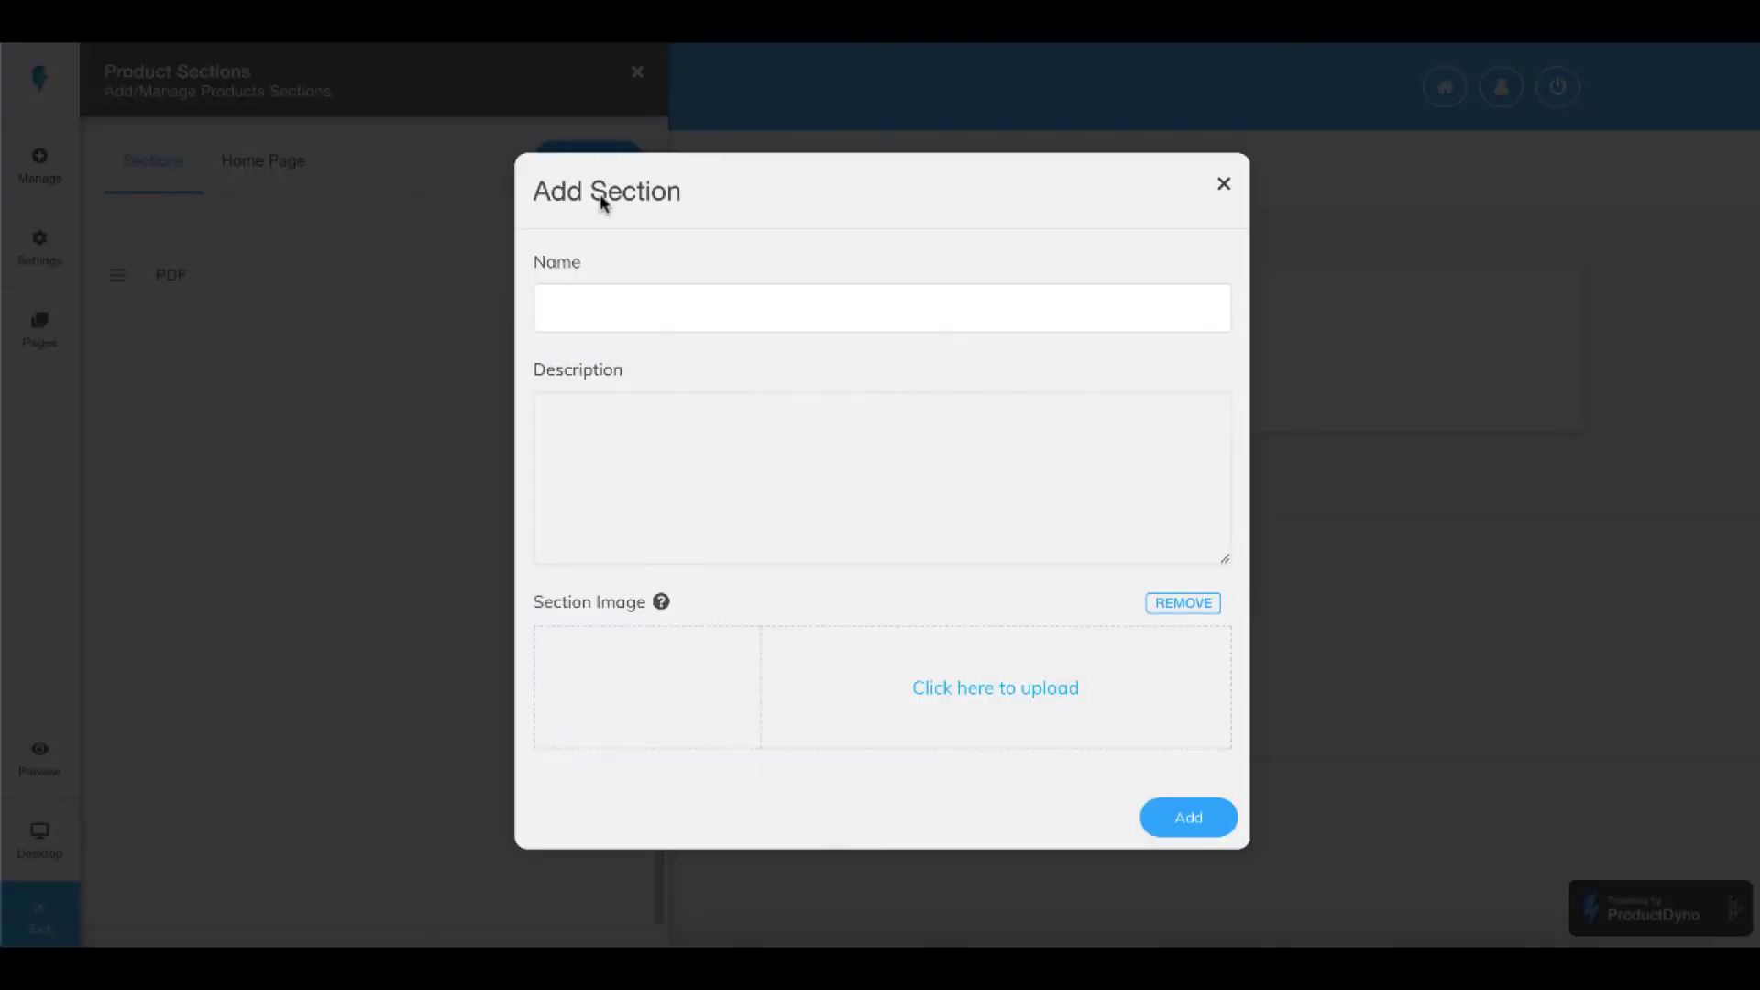
pyautogui.click(603, 303)
pyautogui.write('Video')
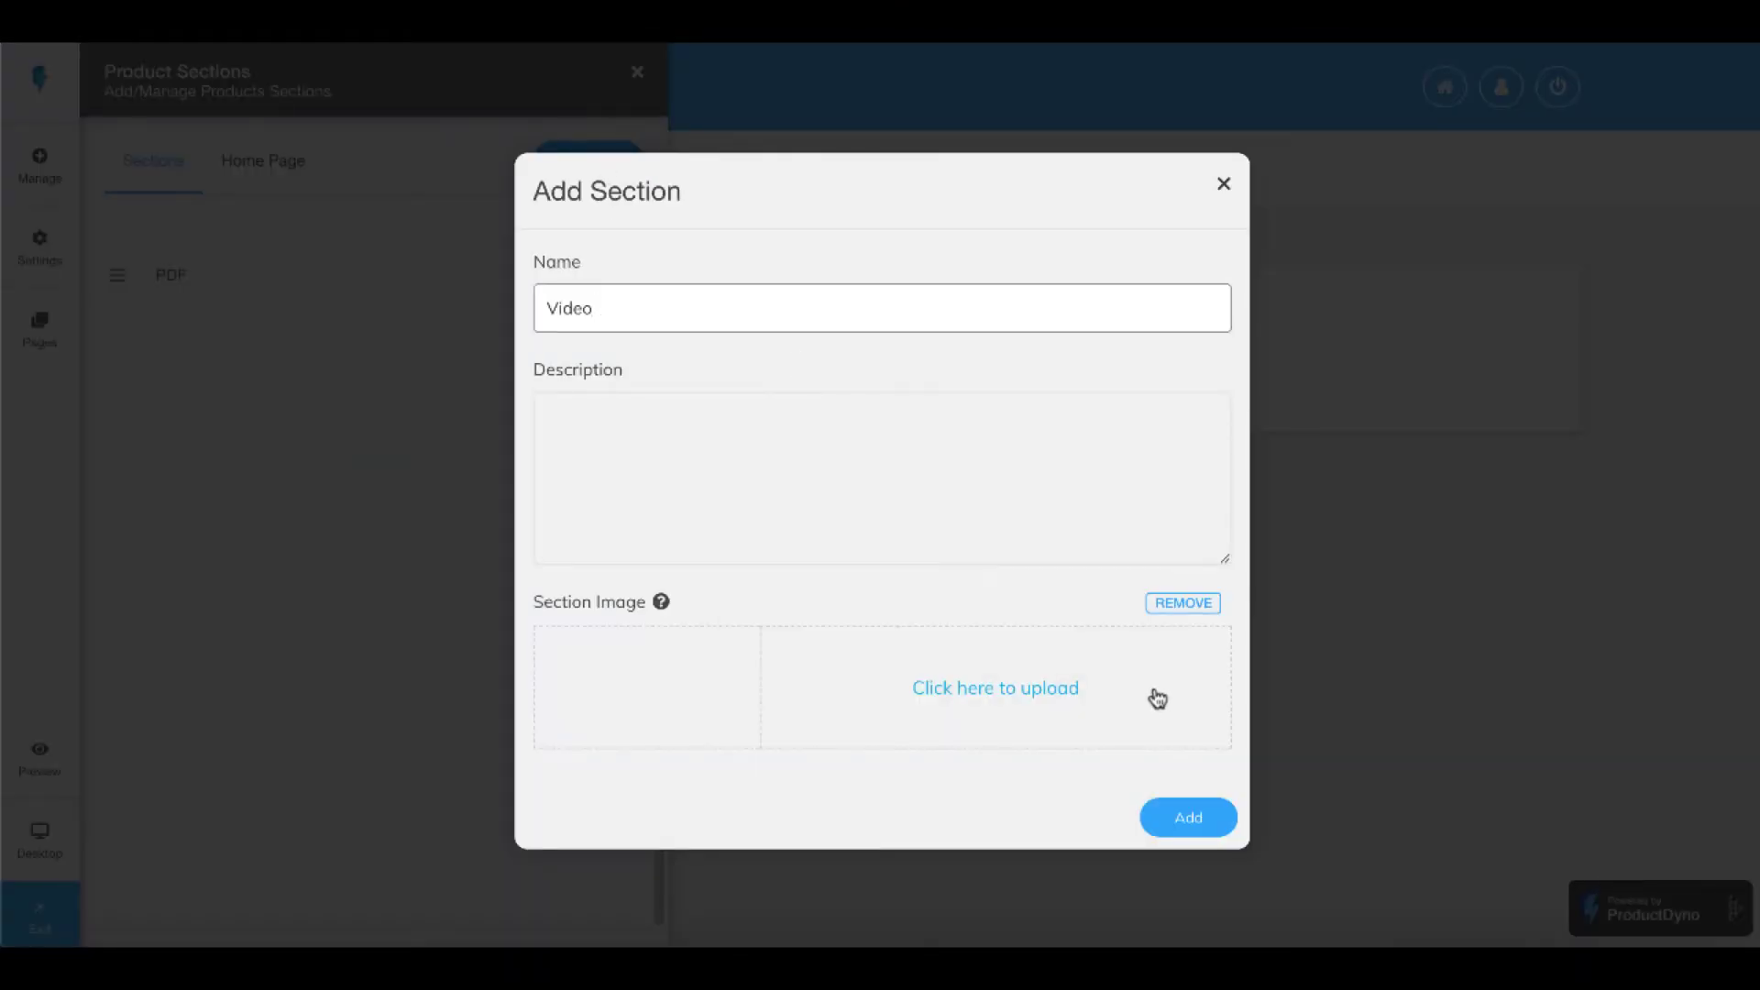
pyautogui.click(1188, 812)
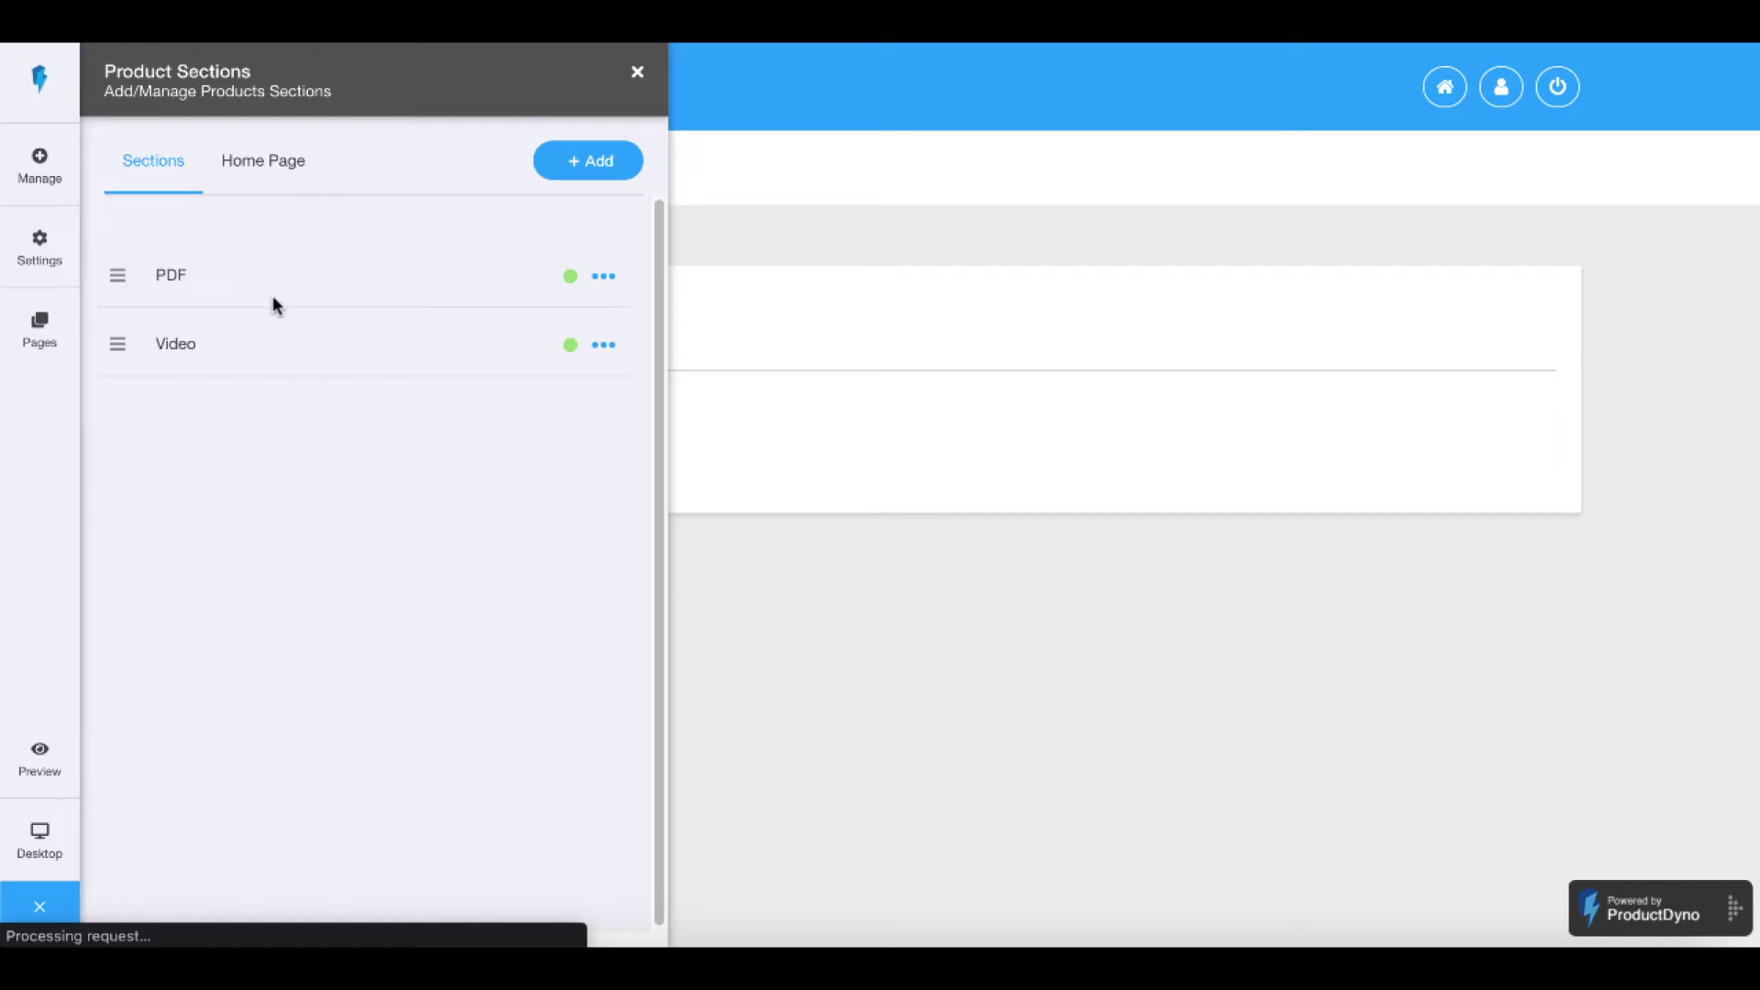
# In the PDF section, add a file element and upload Beginners Guide to Building Your Own Money Making Self-Publishing Business.pdf to the media library
pyautogui.click(171, 276)
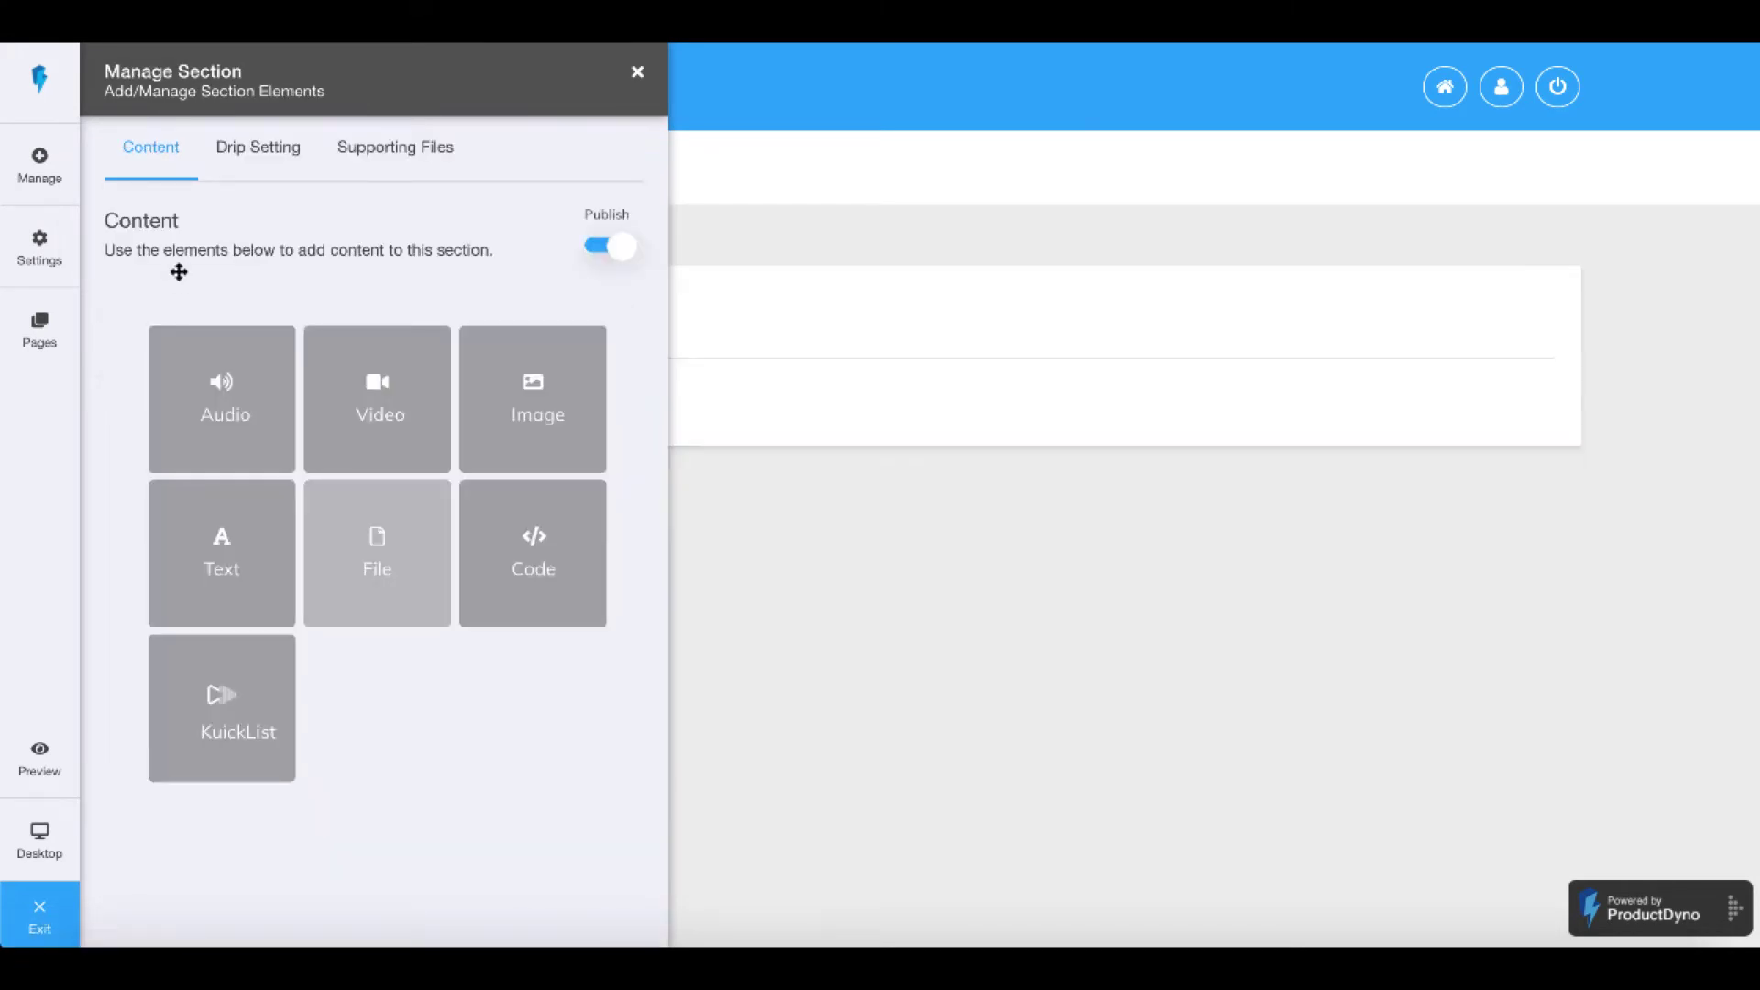
pyautogui.moveTo(518, 483); pyautogui.dragTo(935, 397)
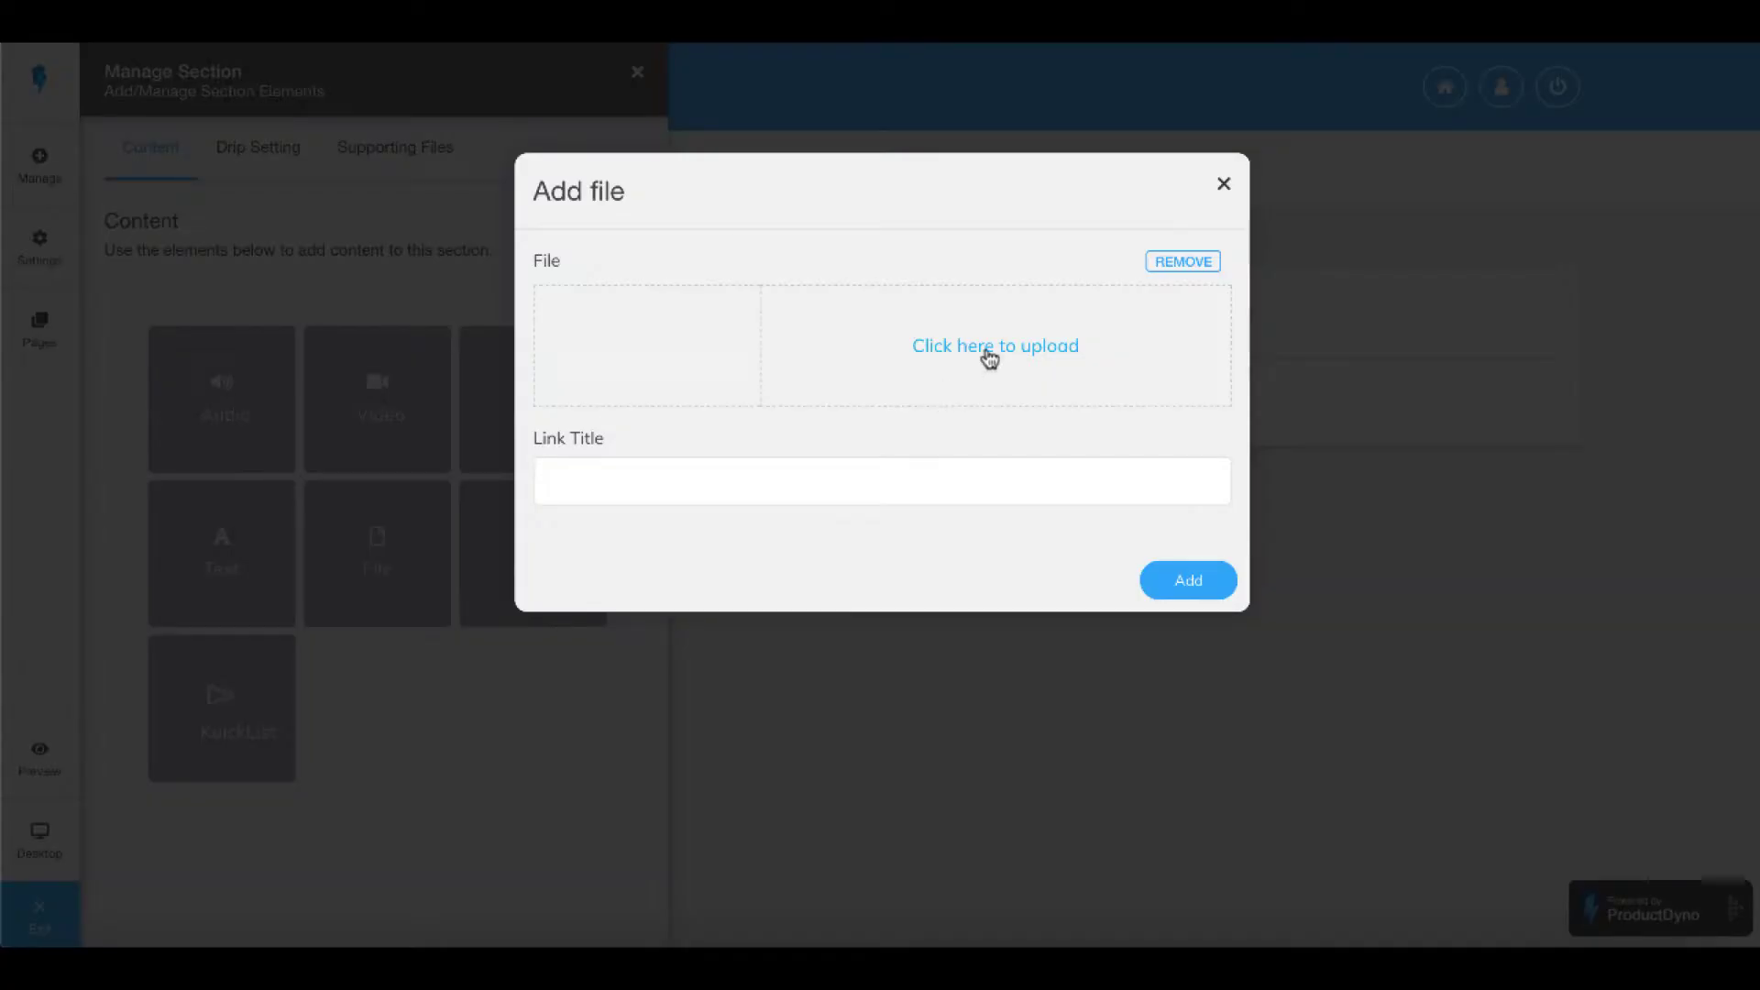
pyautogui.click(986, 351)
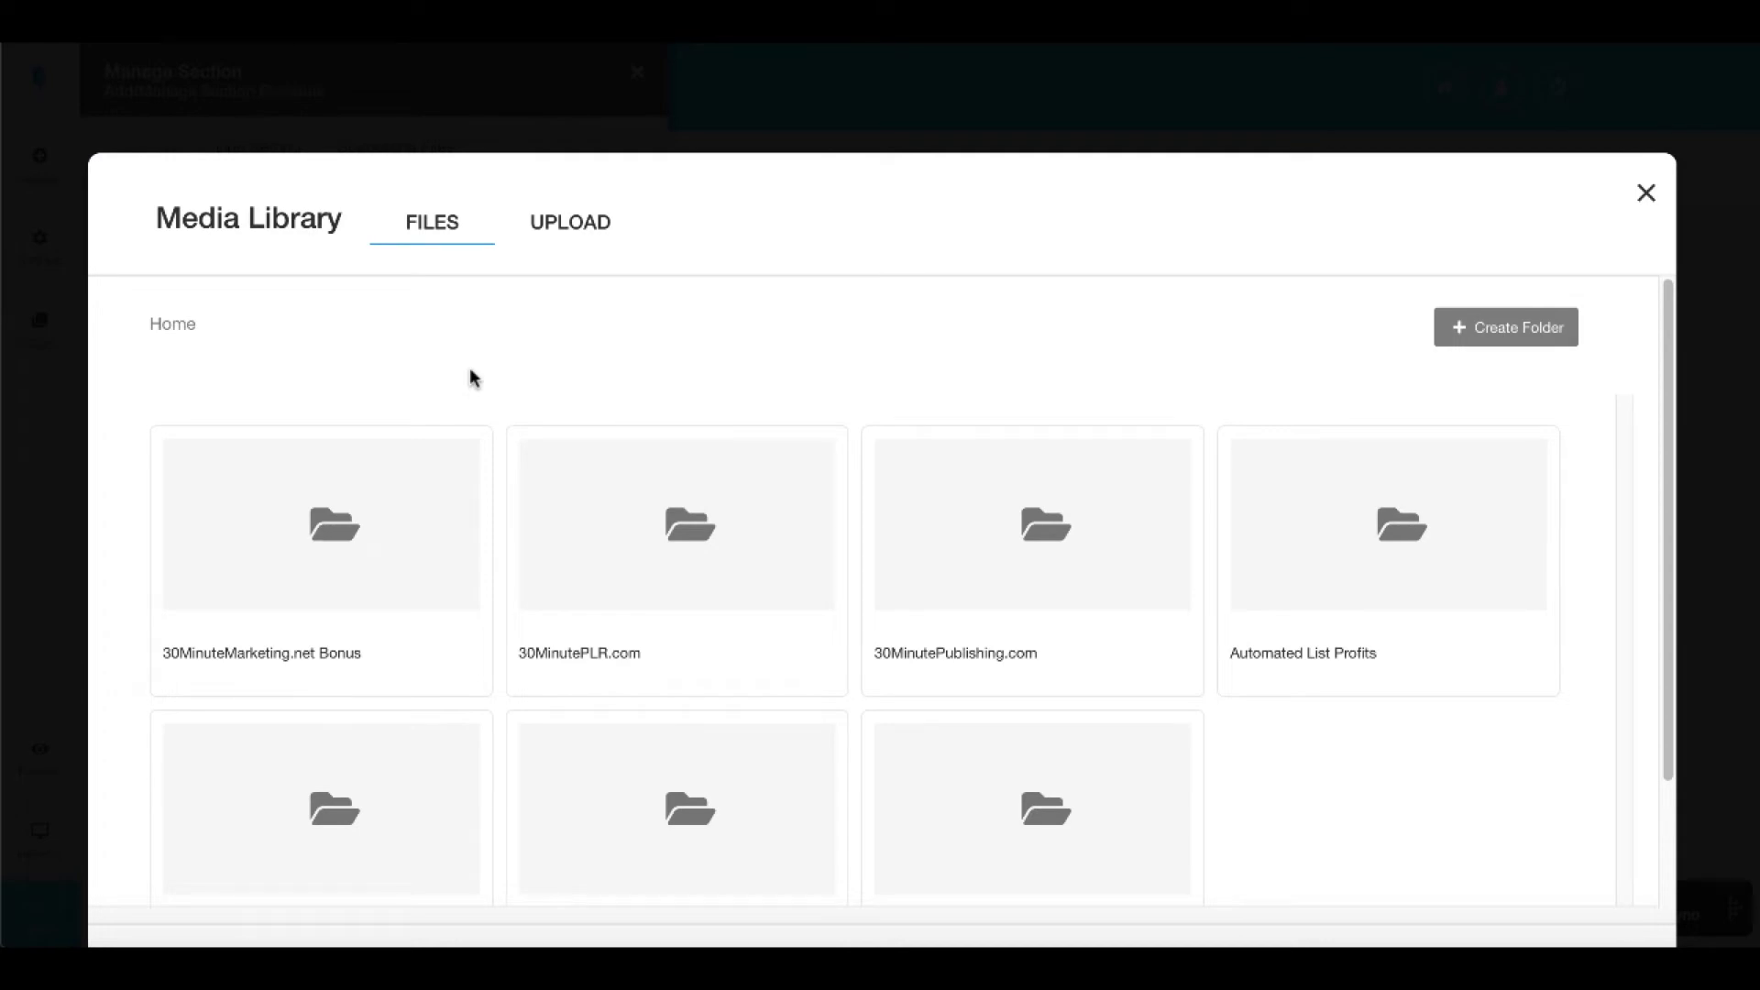
pyautogui.click(576, 224)
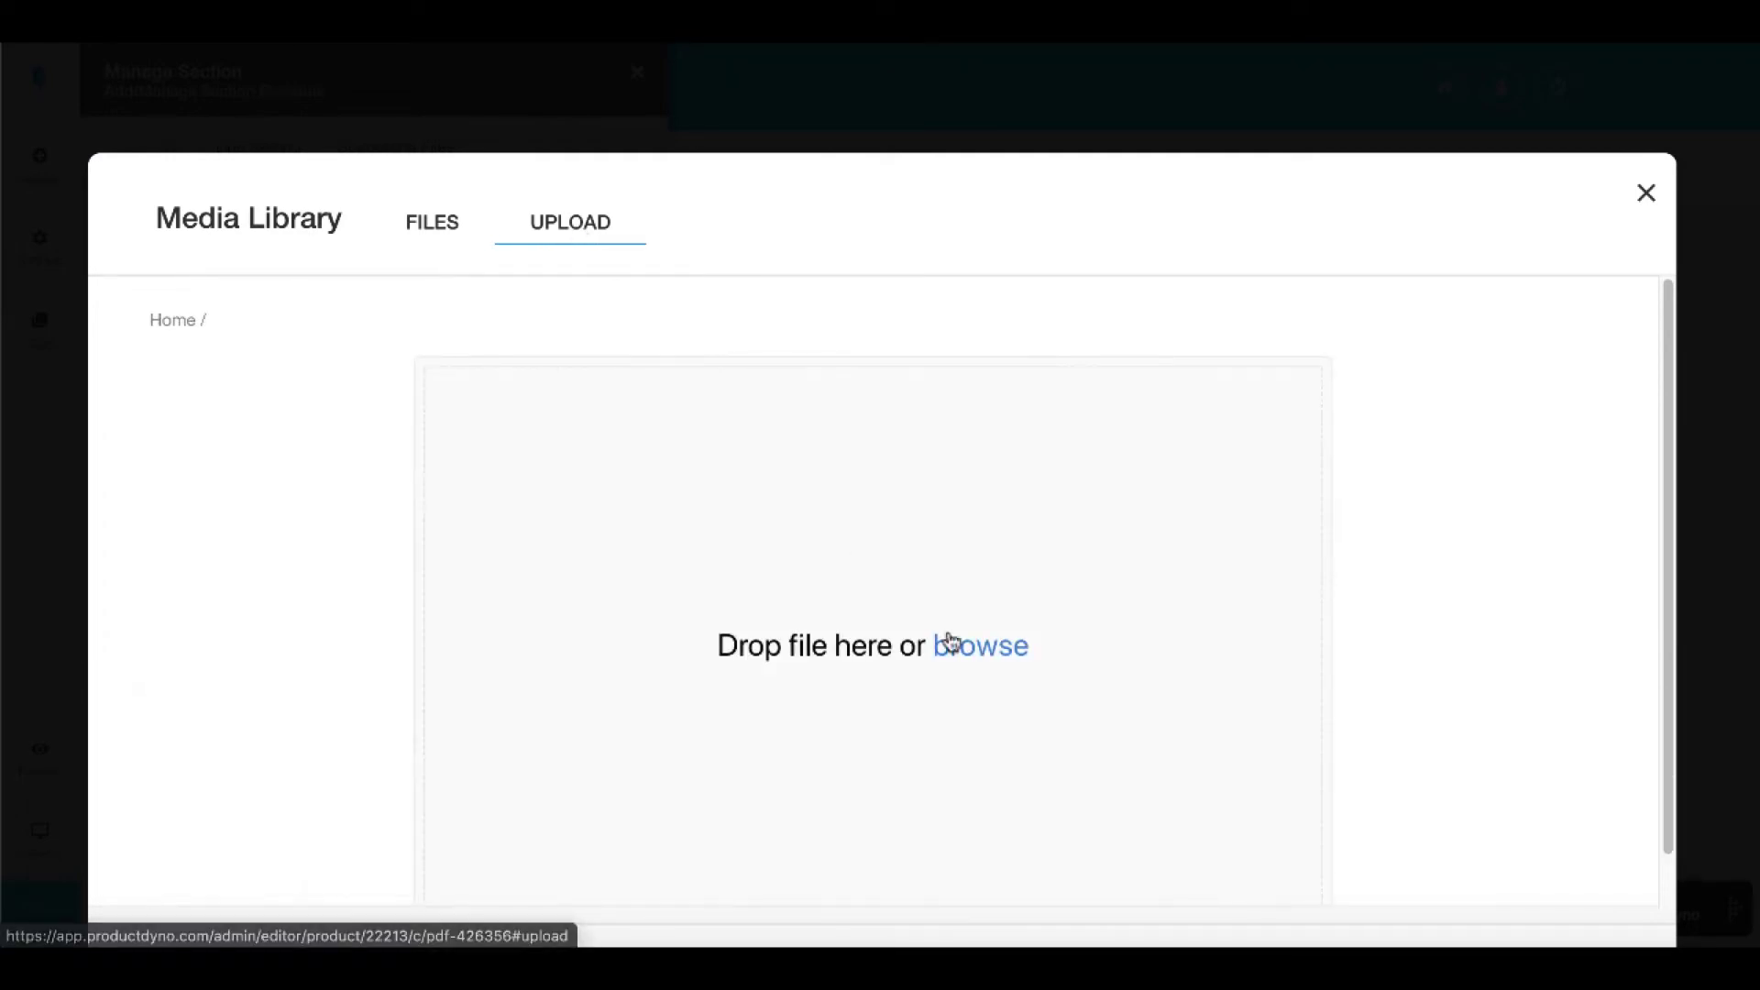
pyautogui.click(969, 658)
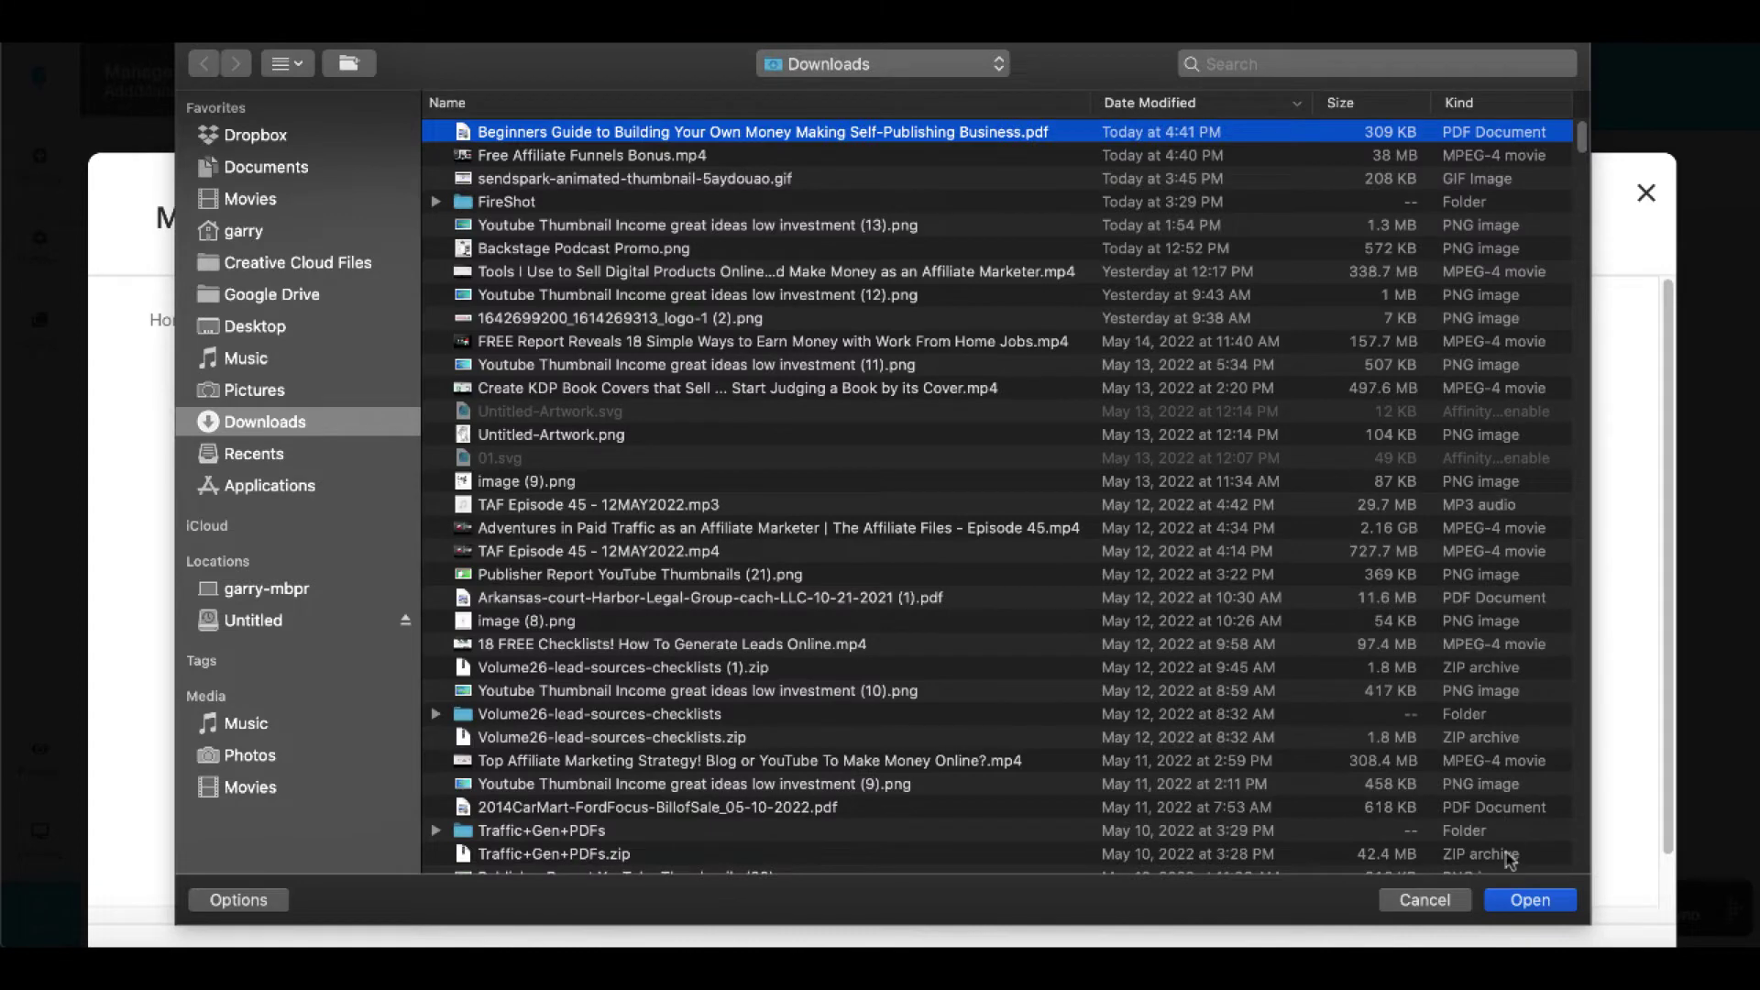
pyautogui.click(1504, 903)
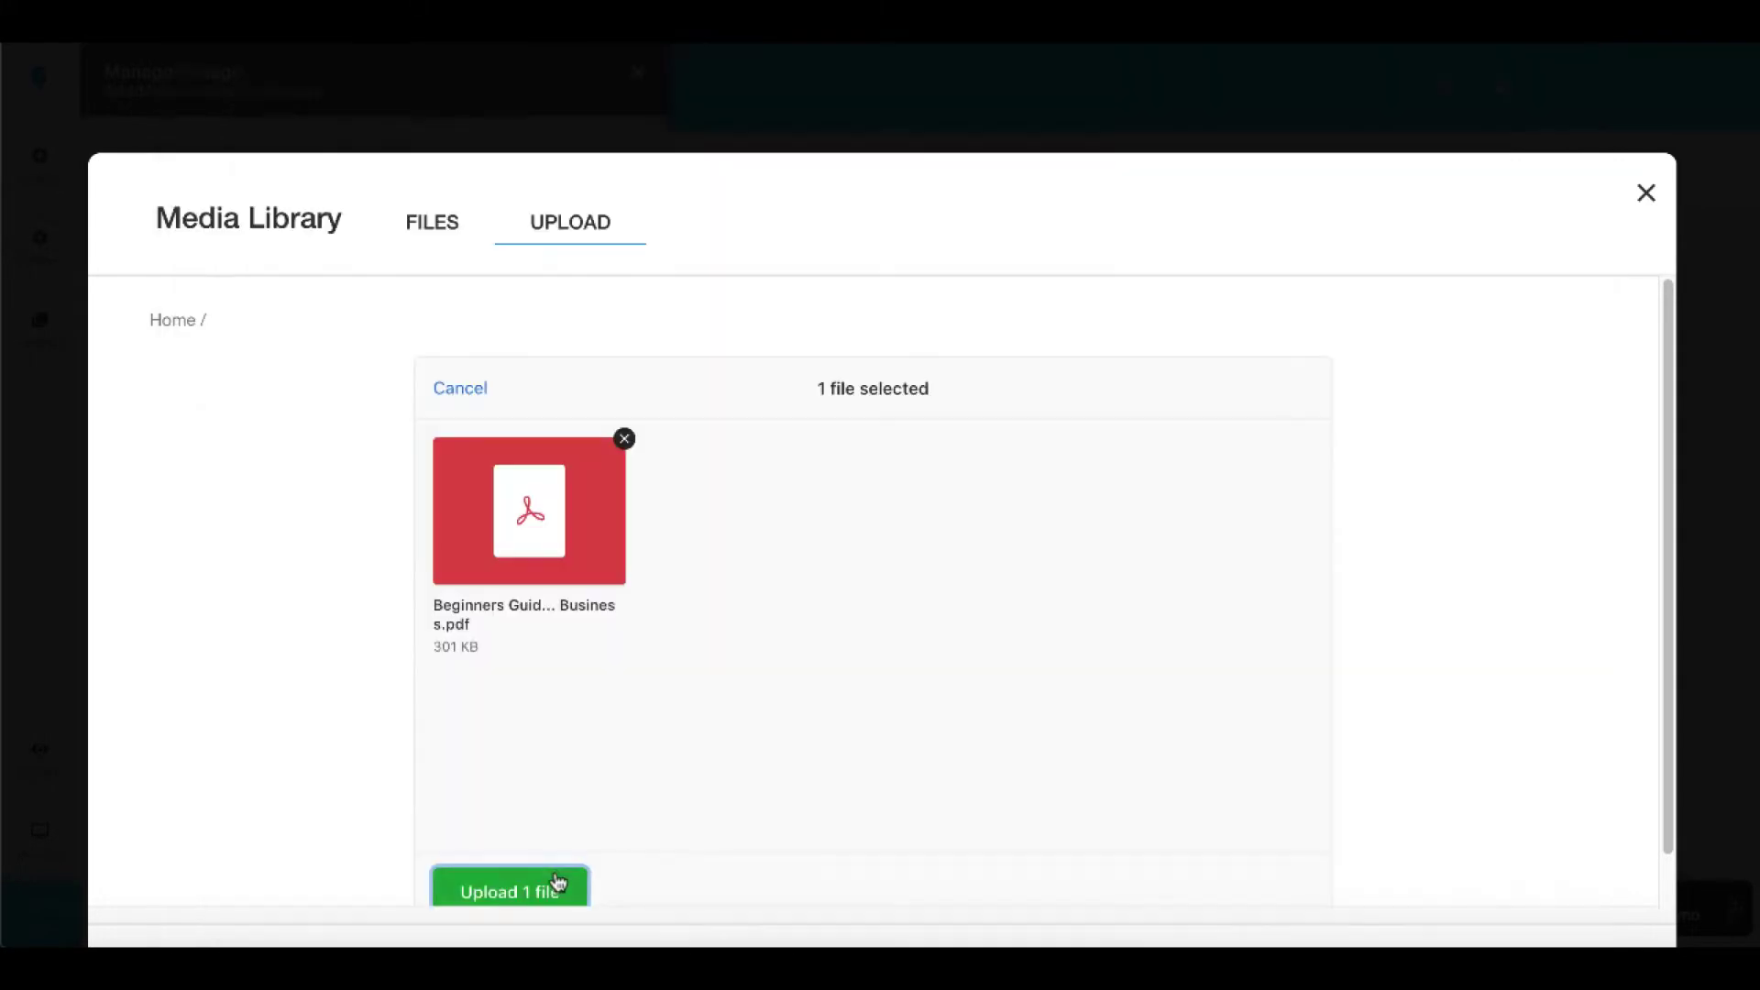
pyautogui.click(555, 876)
# Title the file's link "Click Here to Download PDF" and add the element to the section
pyautogui.click(601, 482)
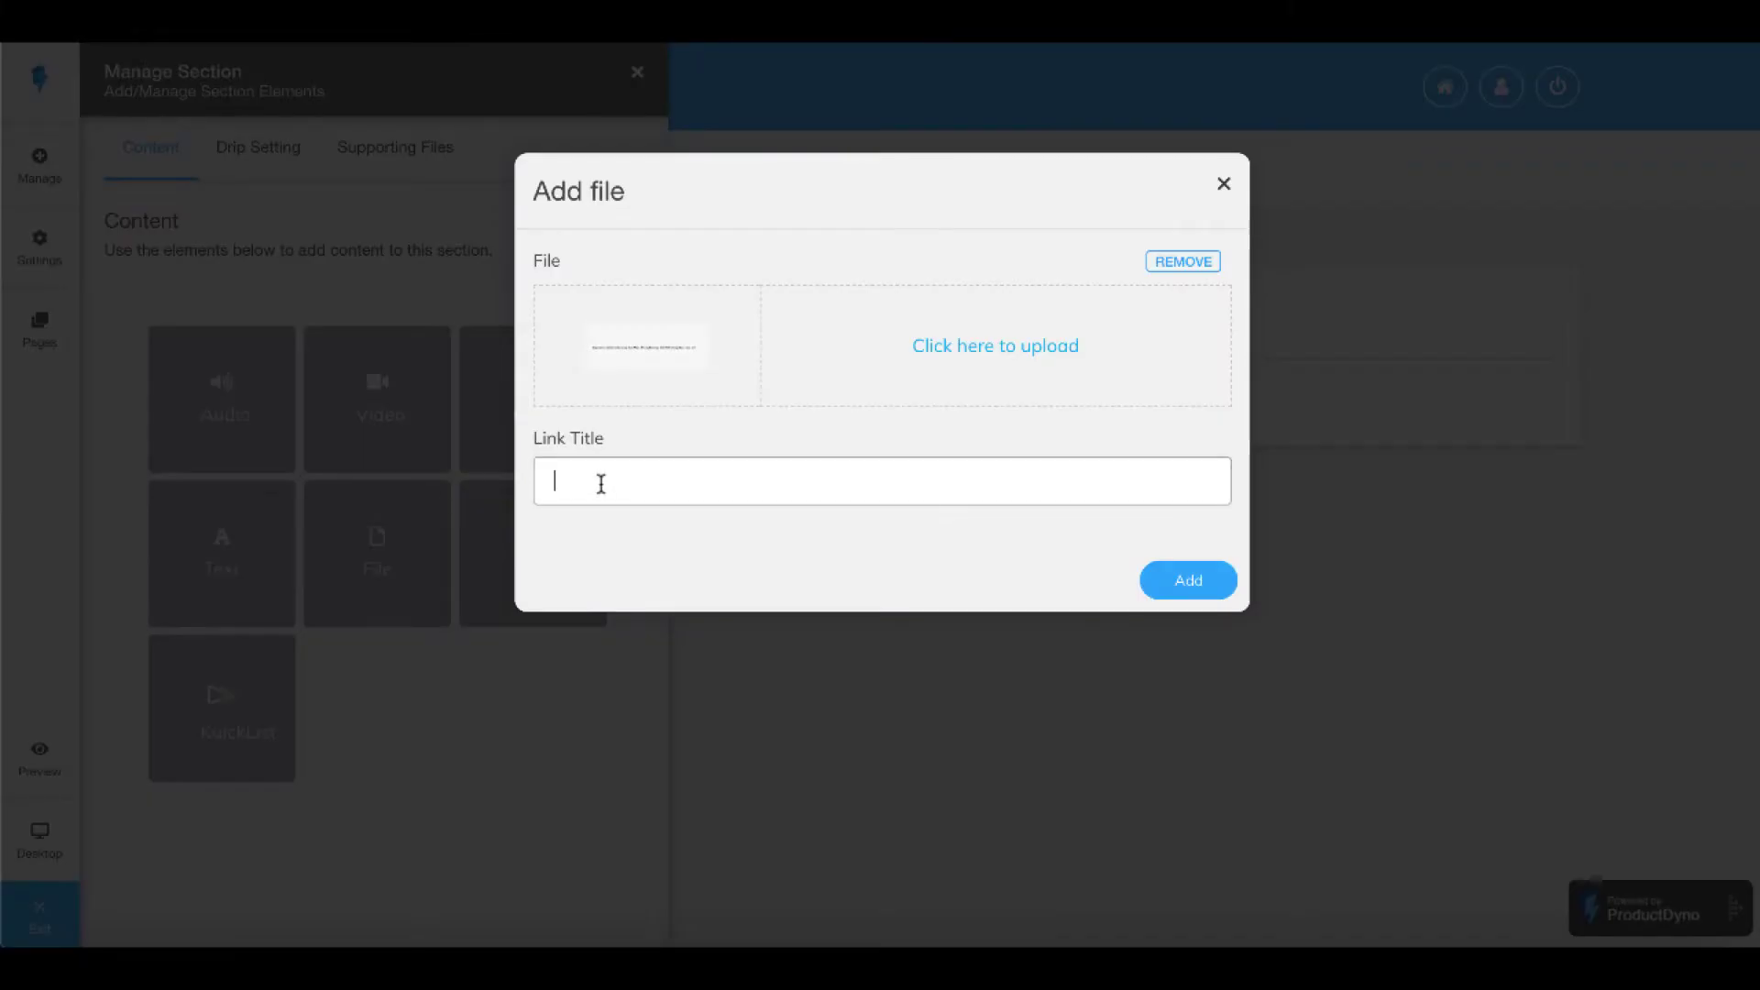
pyautogui.write('Click Here')
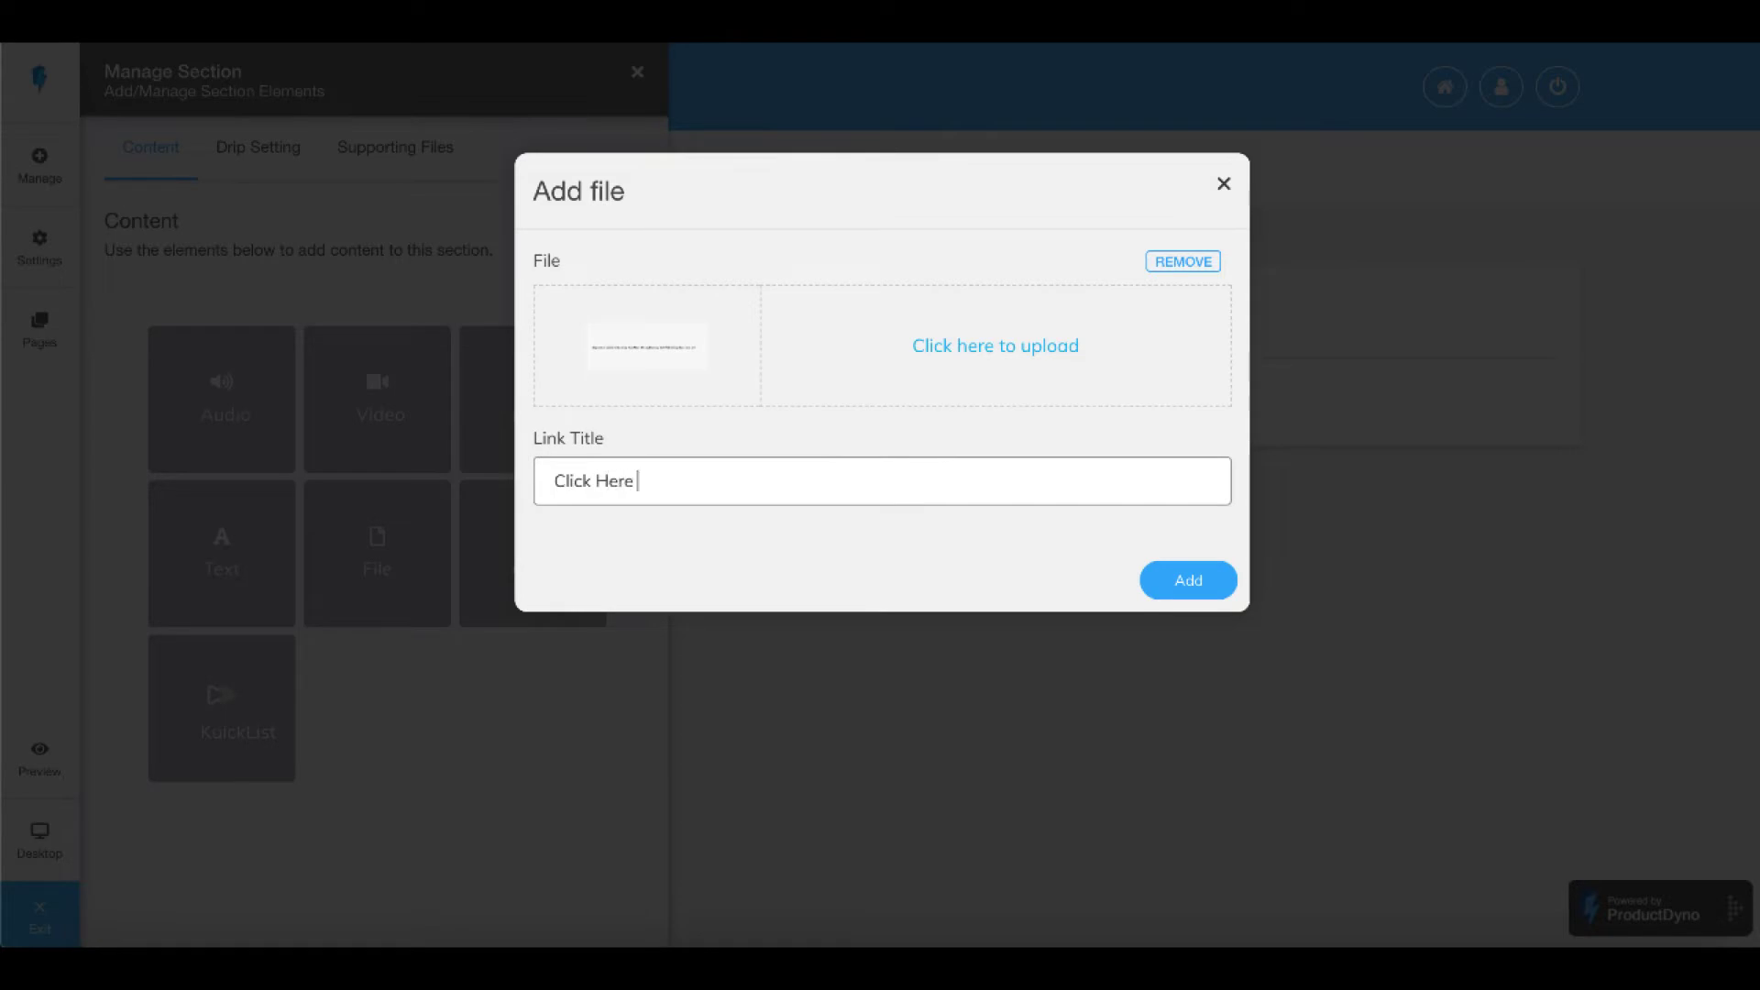
pyautogui.write(' to Download PDF')
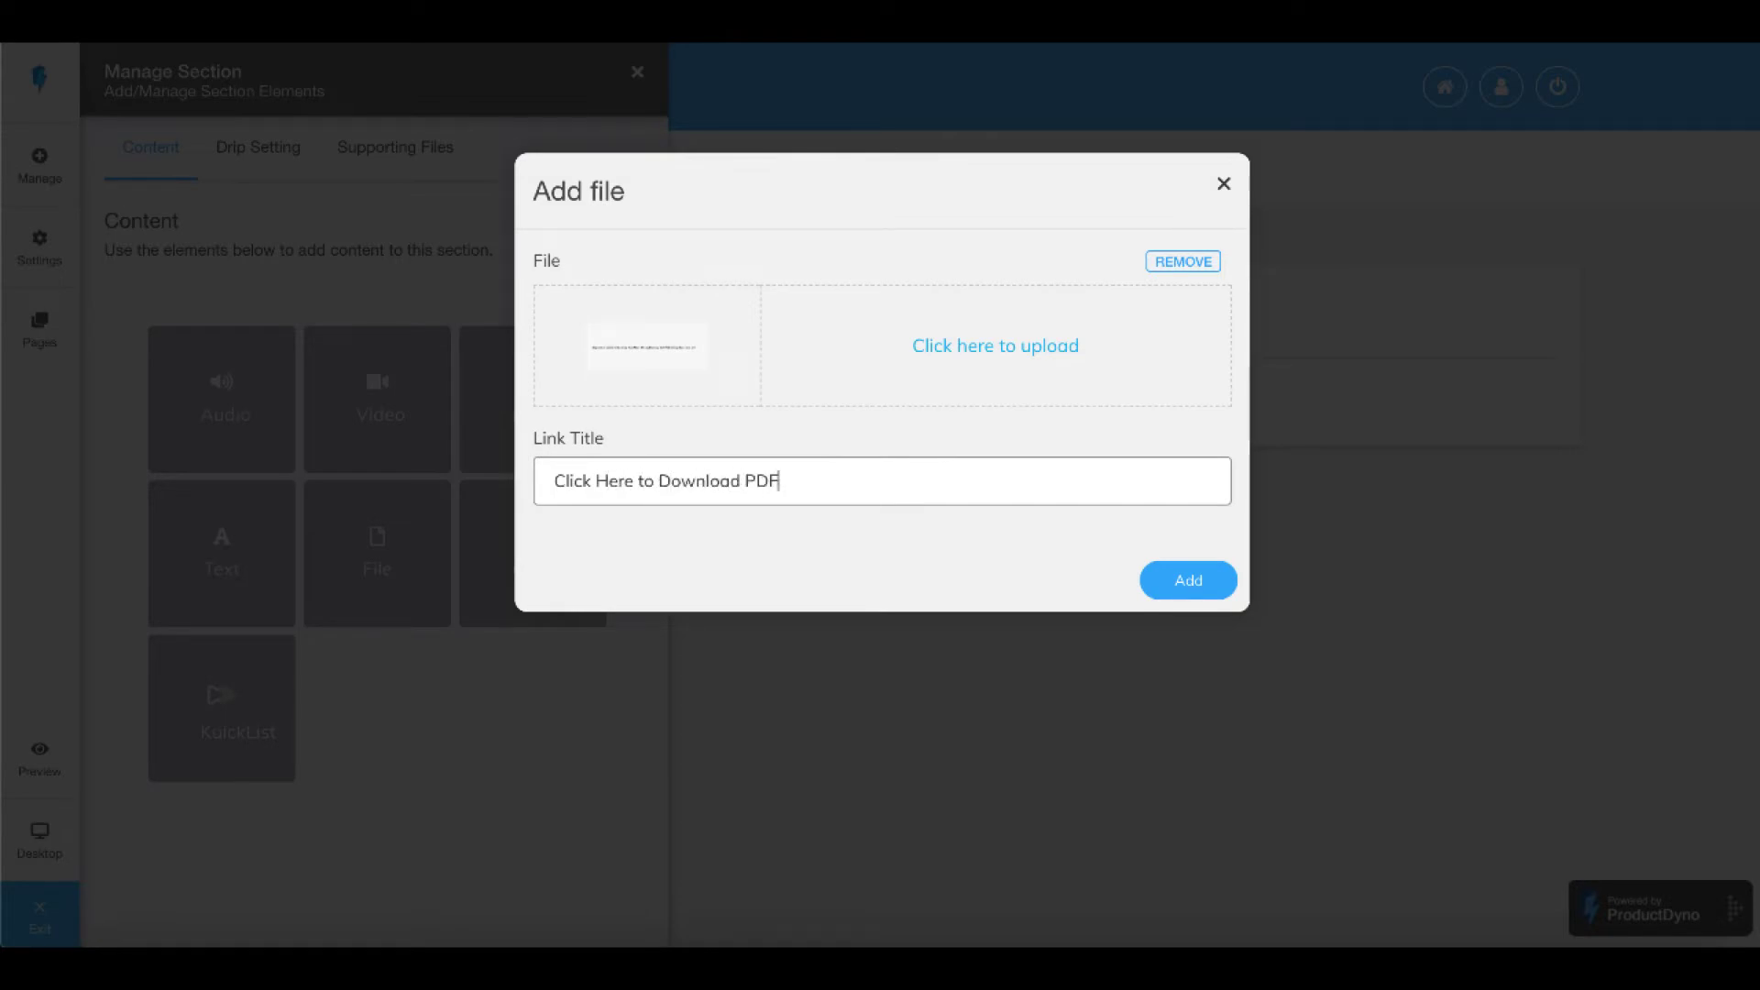
pyautogui.click(1192, 587)
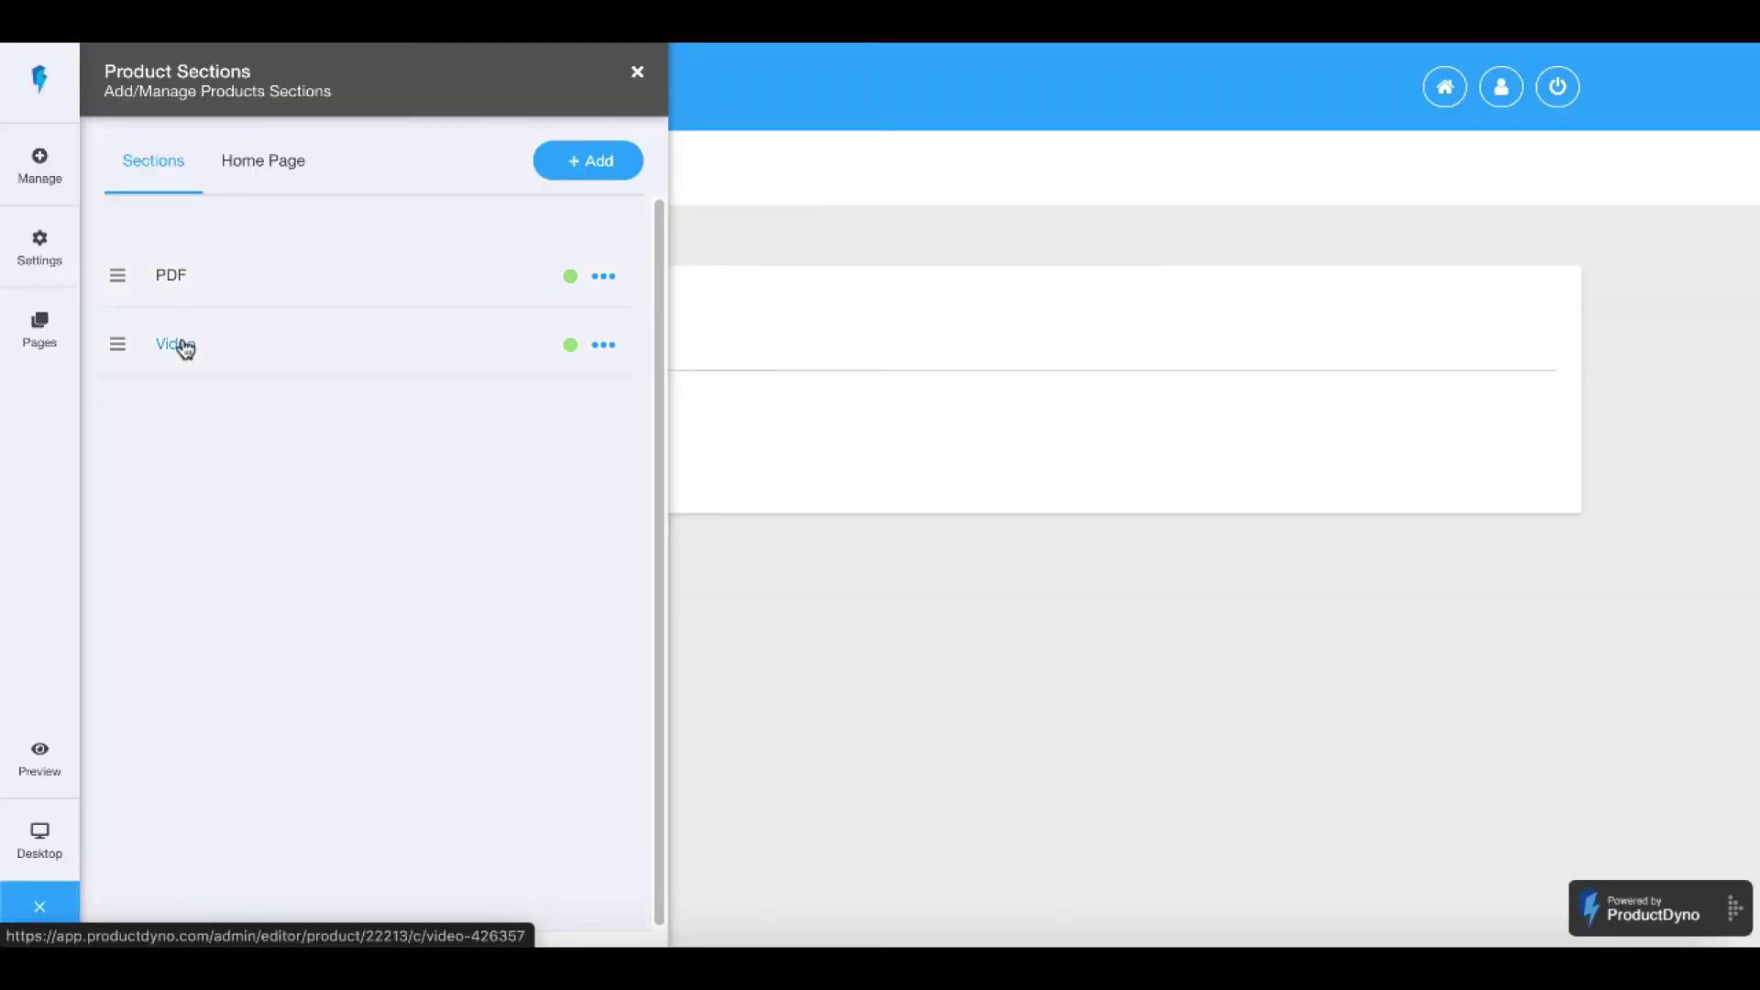
pyautogui.click(184, 347)
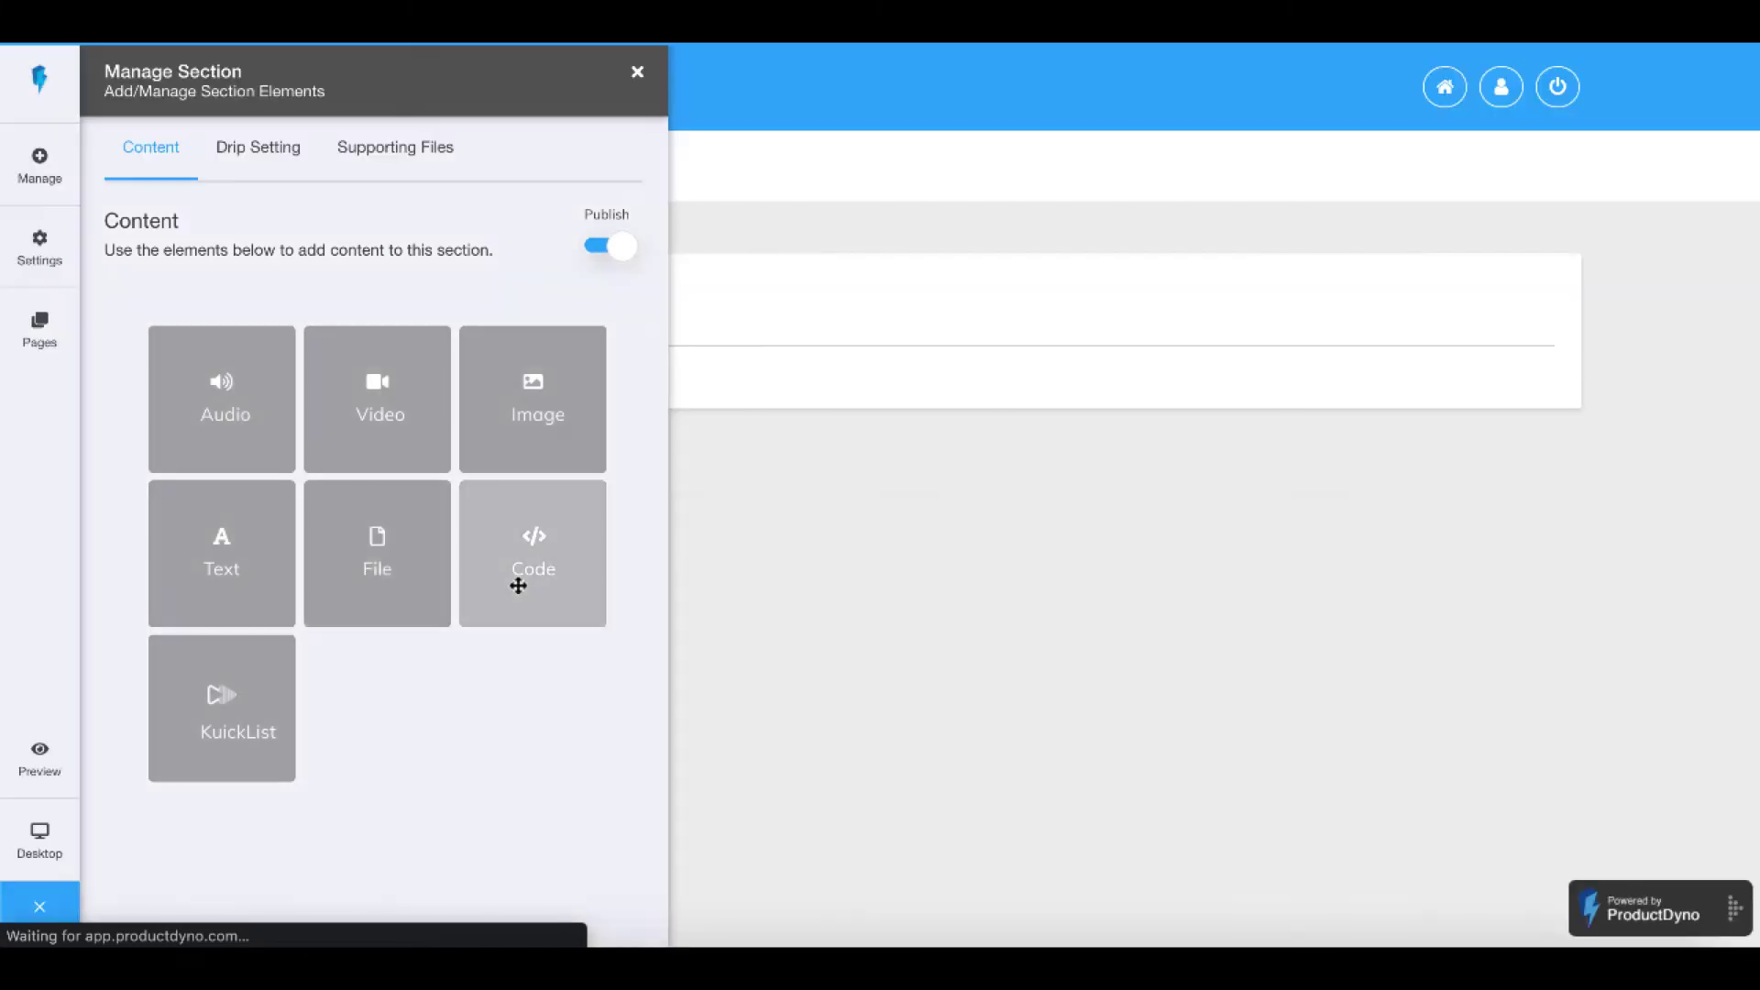
pyautogui.moveTo(518, 586); pyautogui.dragTo(931, 426)
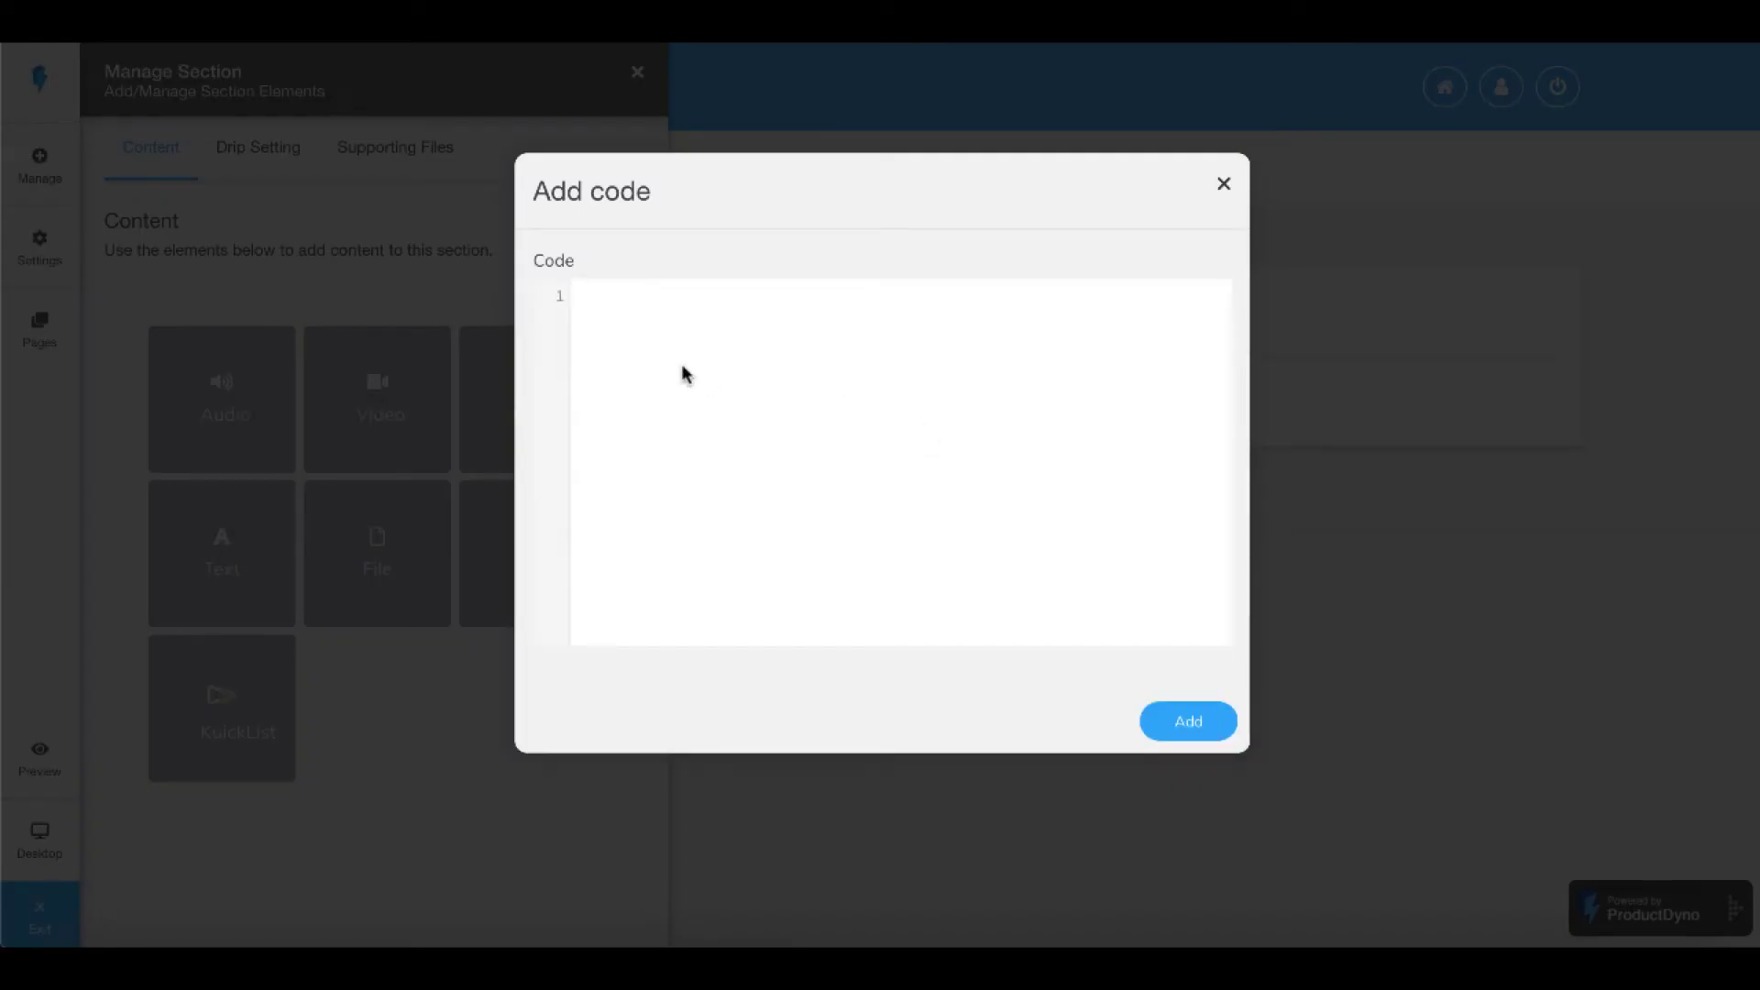
pyautogui.write('<iframe src="https://streamyard.com/e/qhuxdzkaly3" width="560" height="315" frameborder="0" allowfullscreen></iframe>')
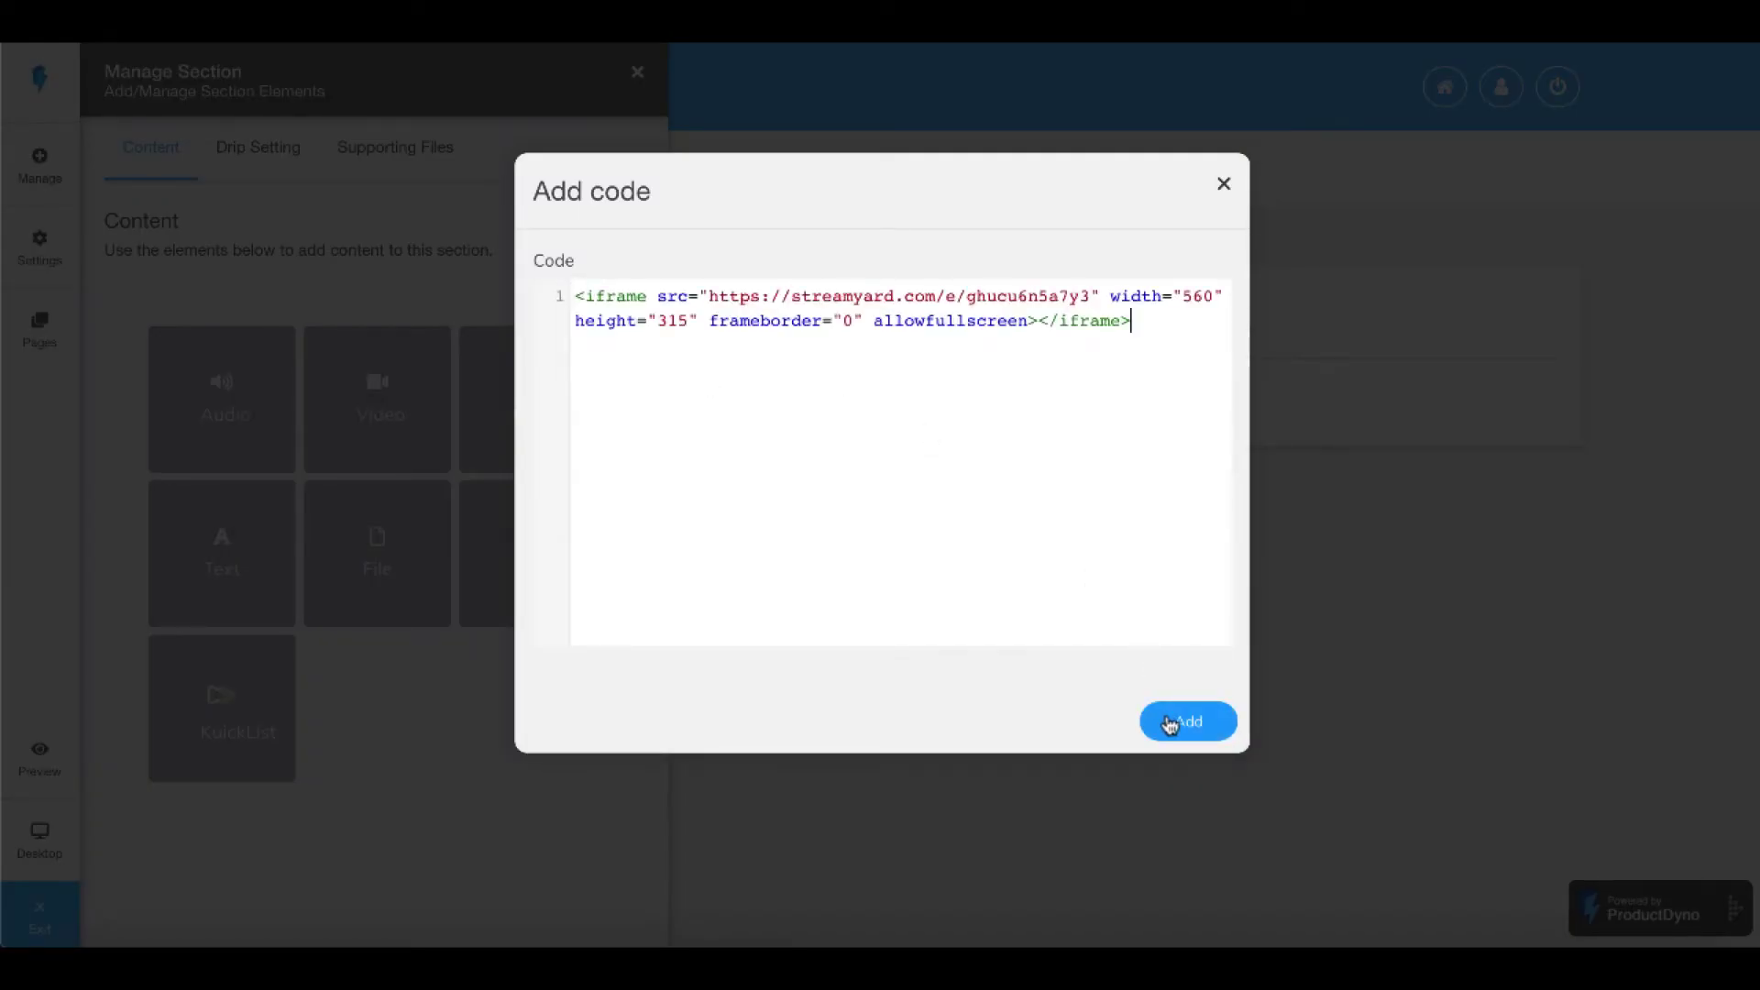
pyautogui.click(1164, 722)
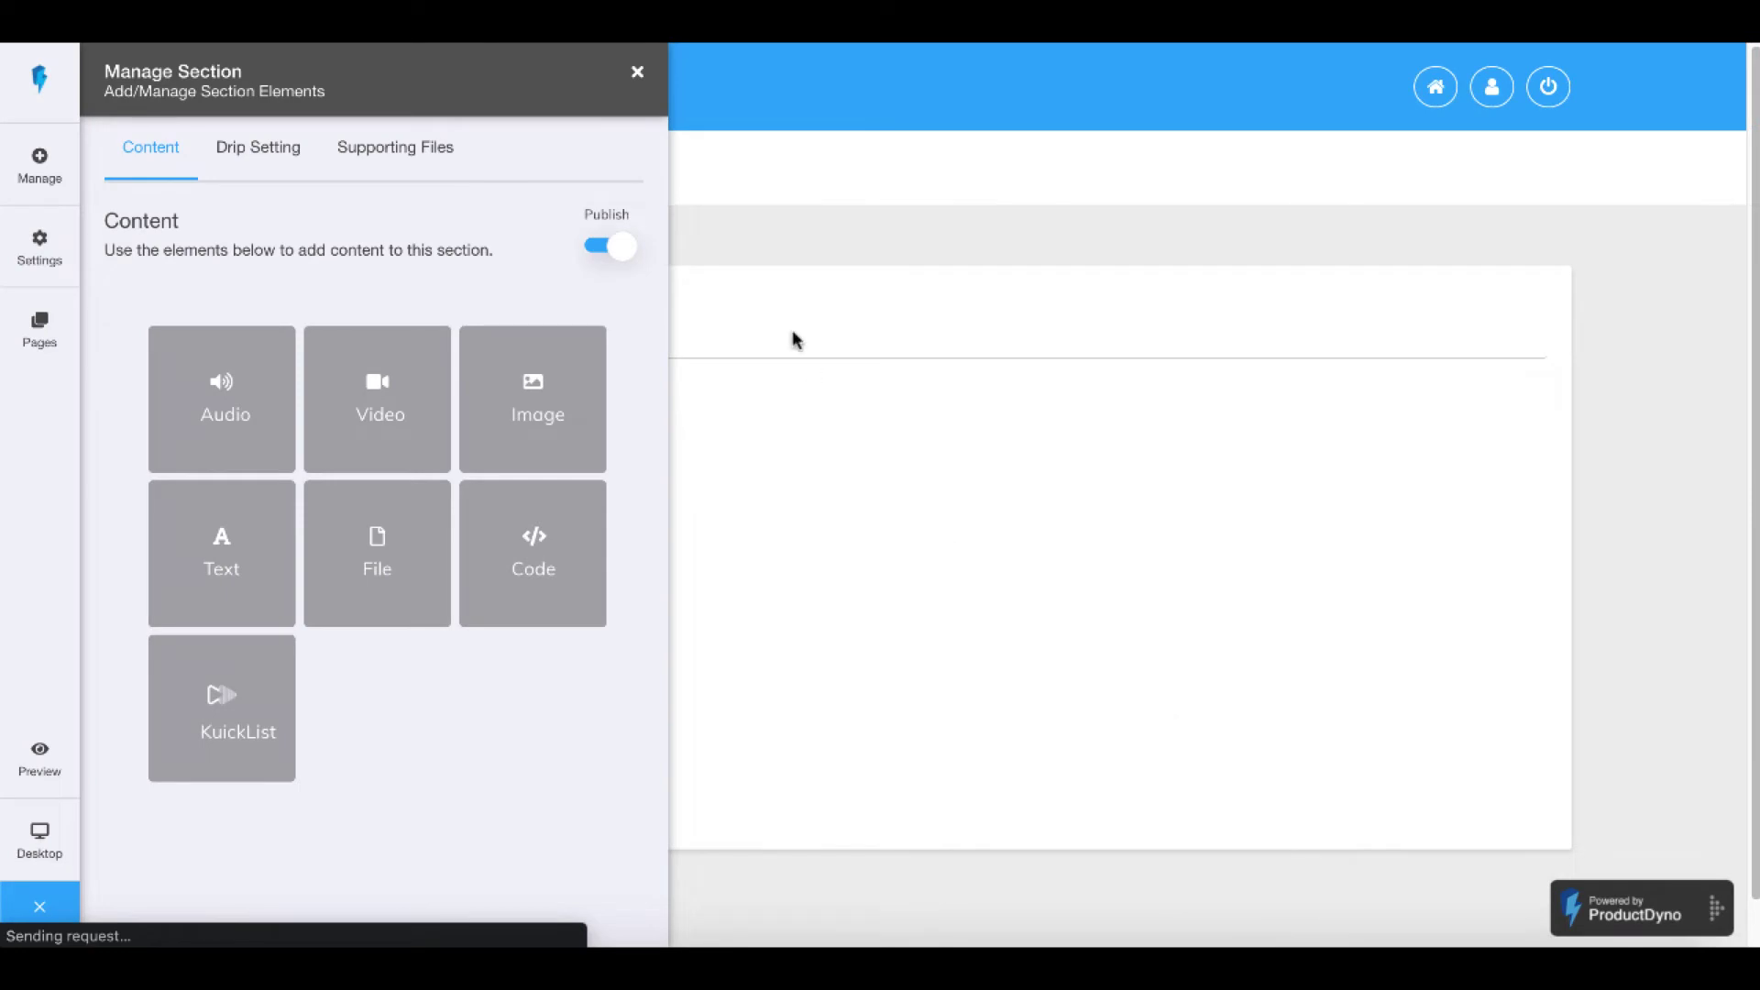
pyautogui.click(639, 75)
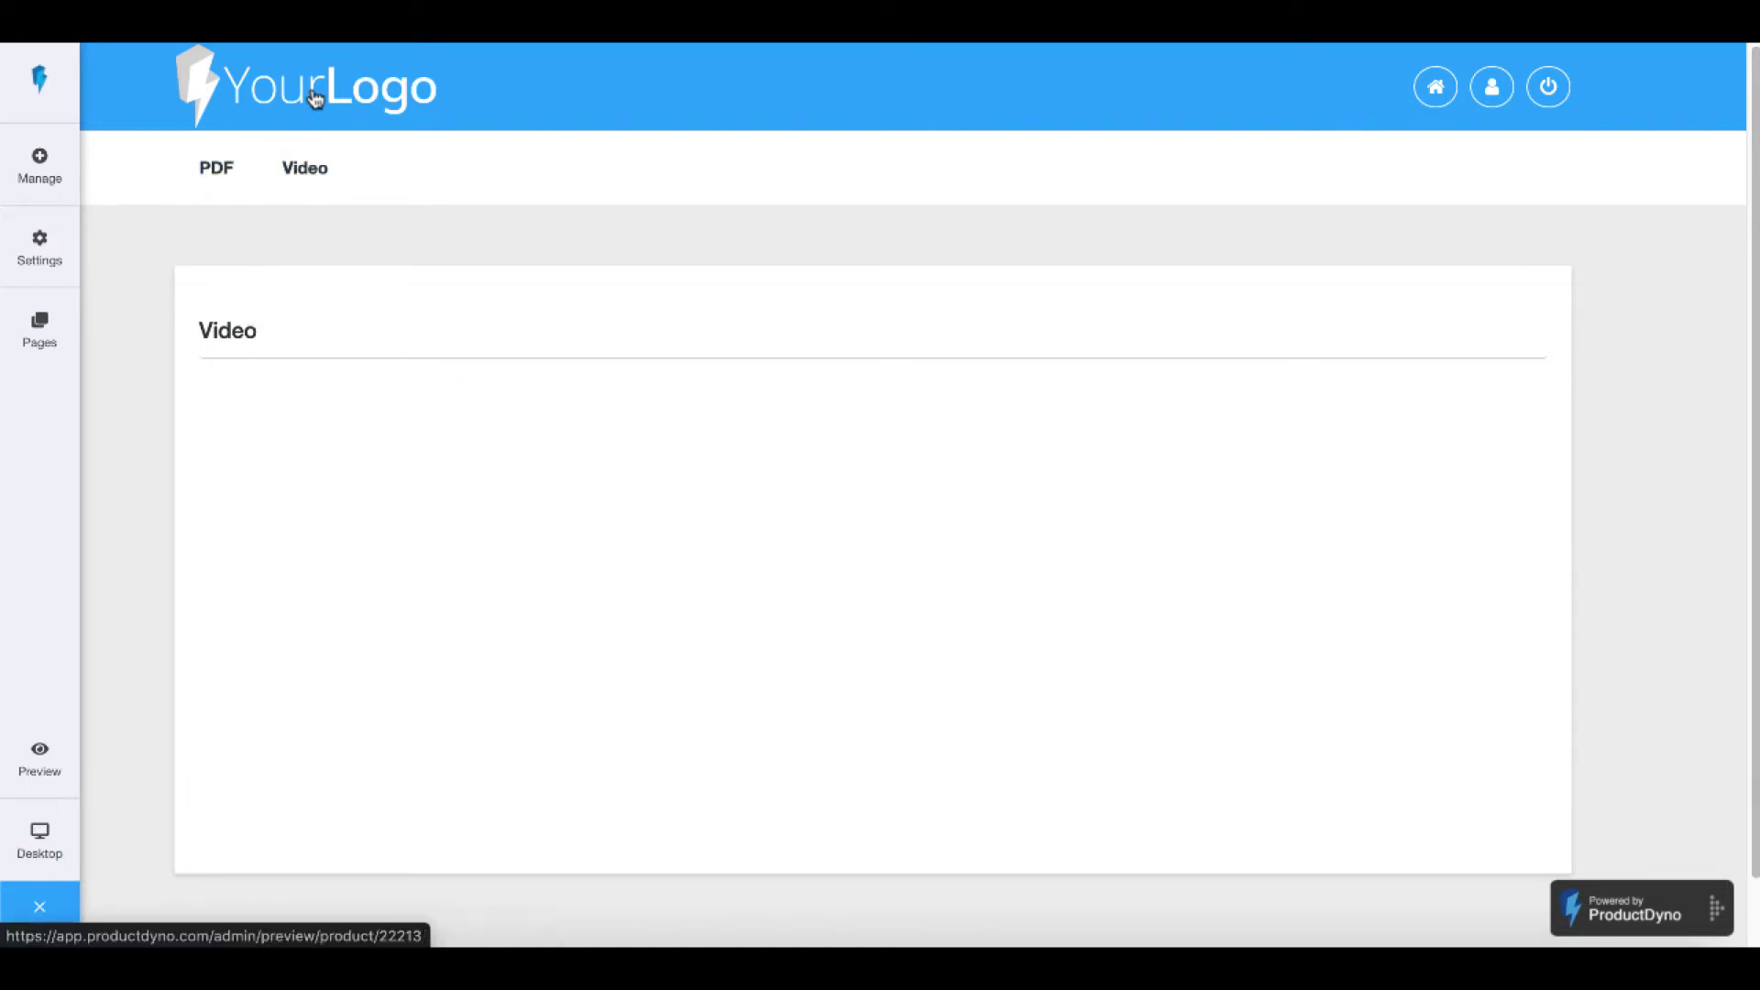
# Look over the product's Design settings, including the General options for theme, logo and favicon
pyautogui.click(44, 235)
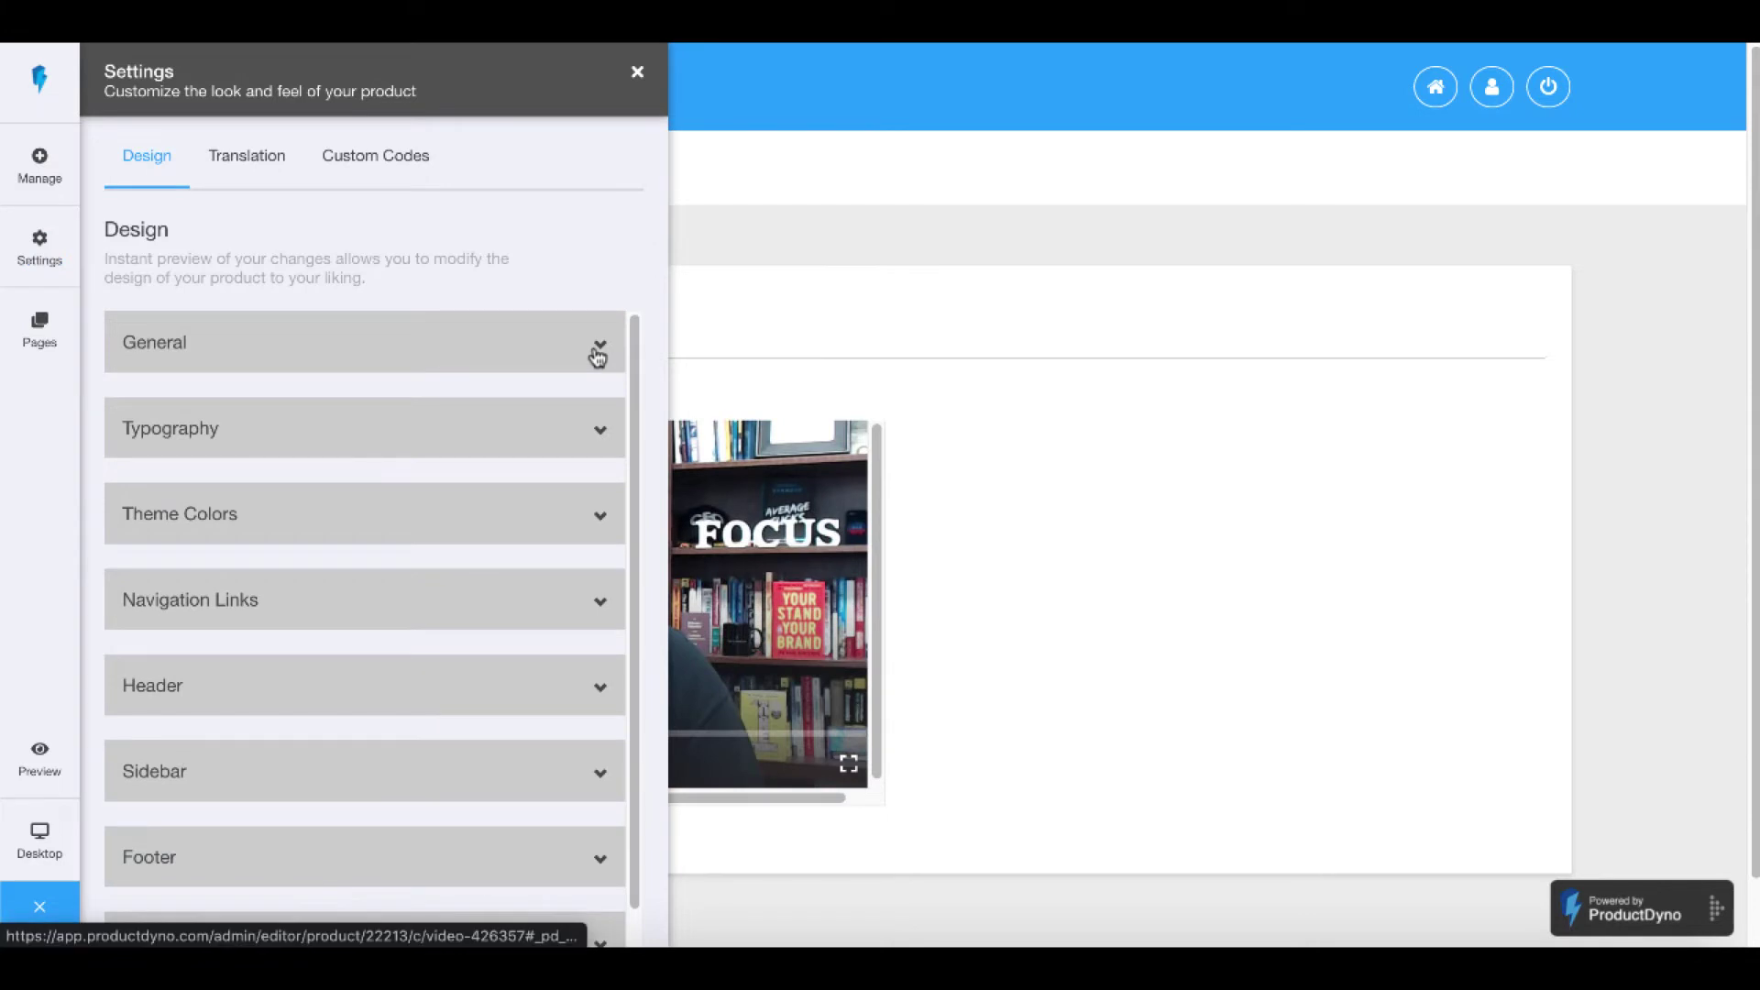
pyautogui.click(599, 353)
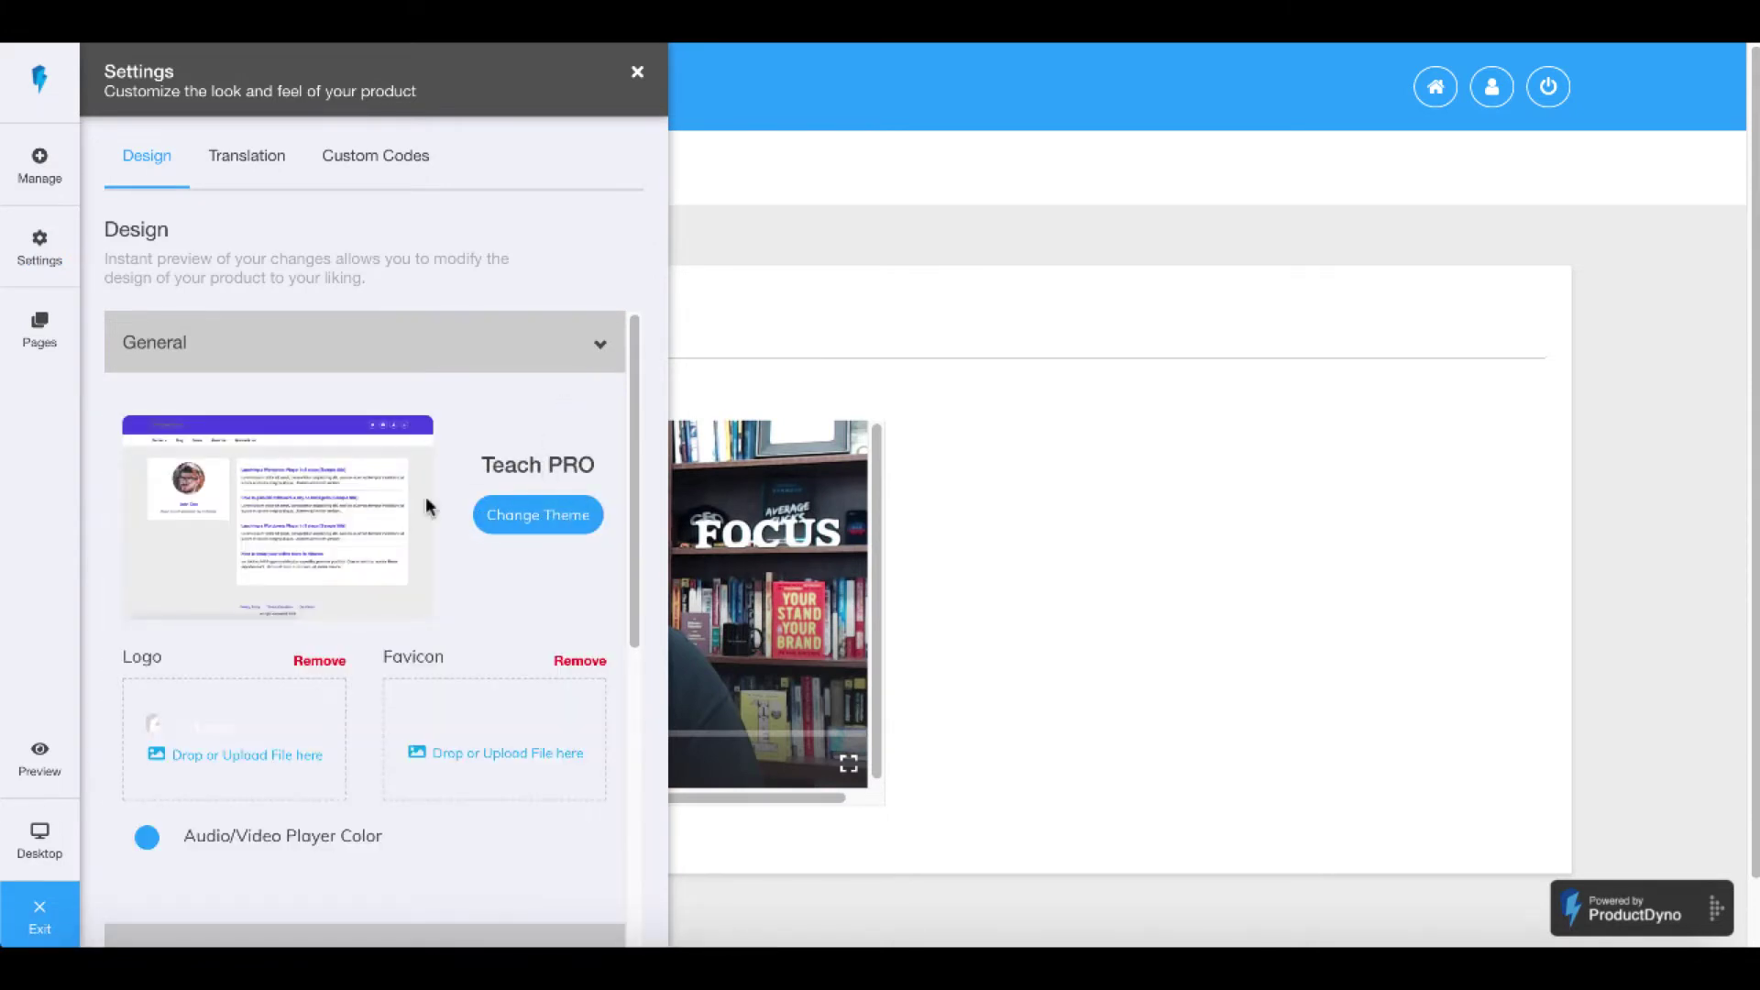
pyautogui.click(600, 347)
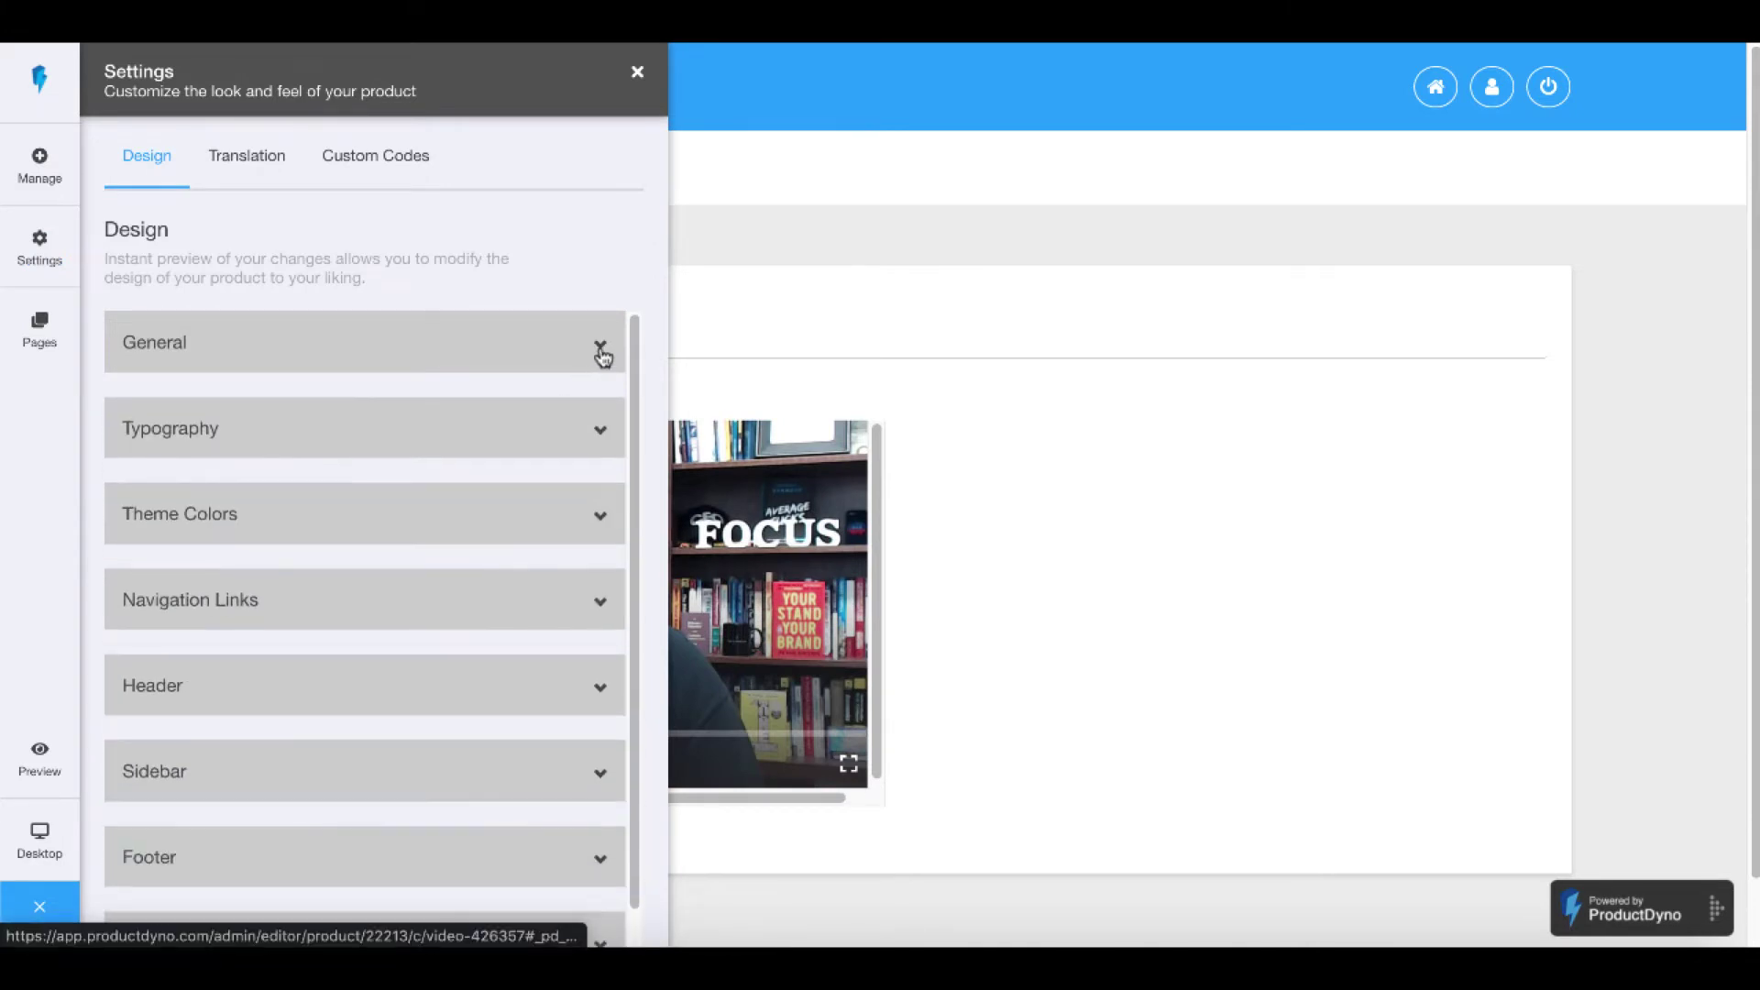
pyautogui.scroll(-1, 500, 695)
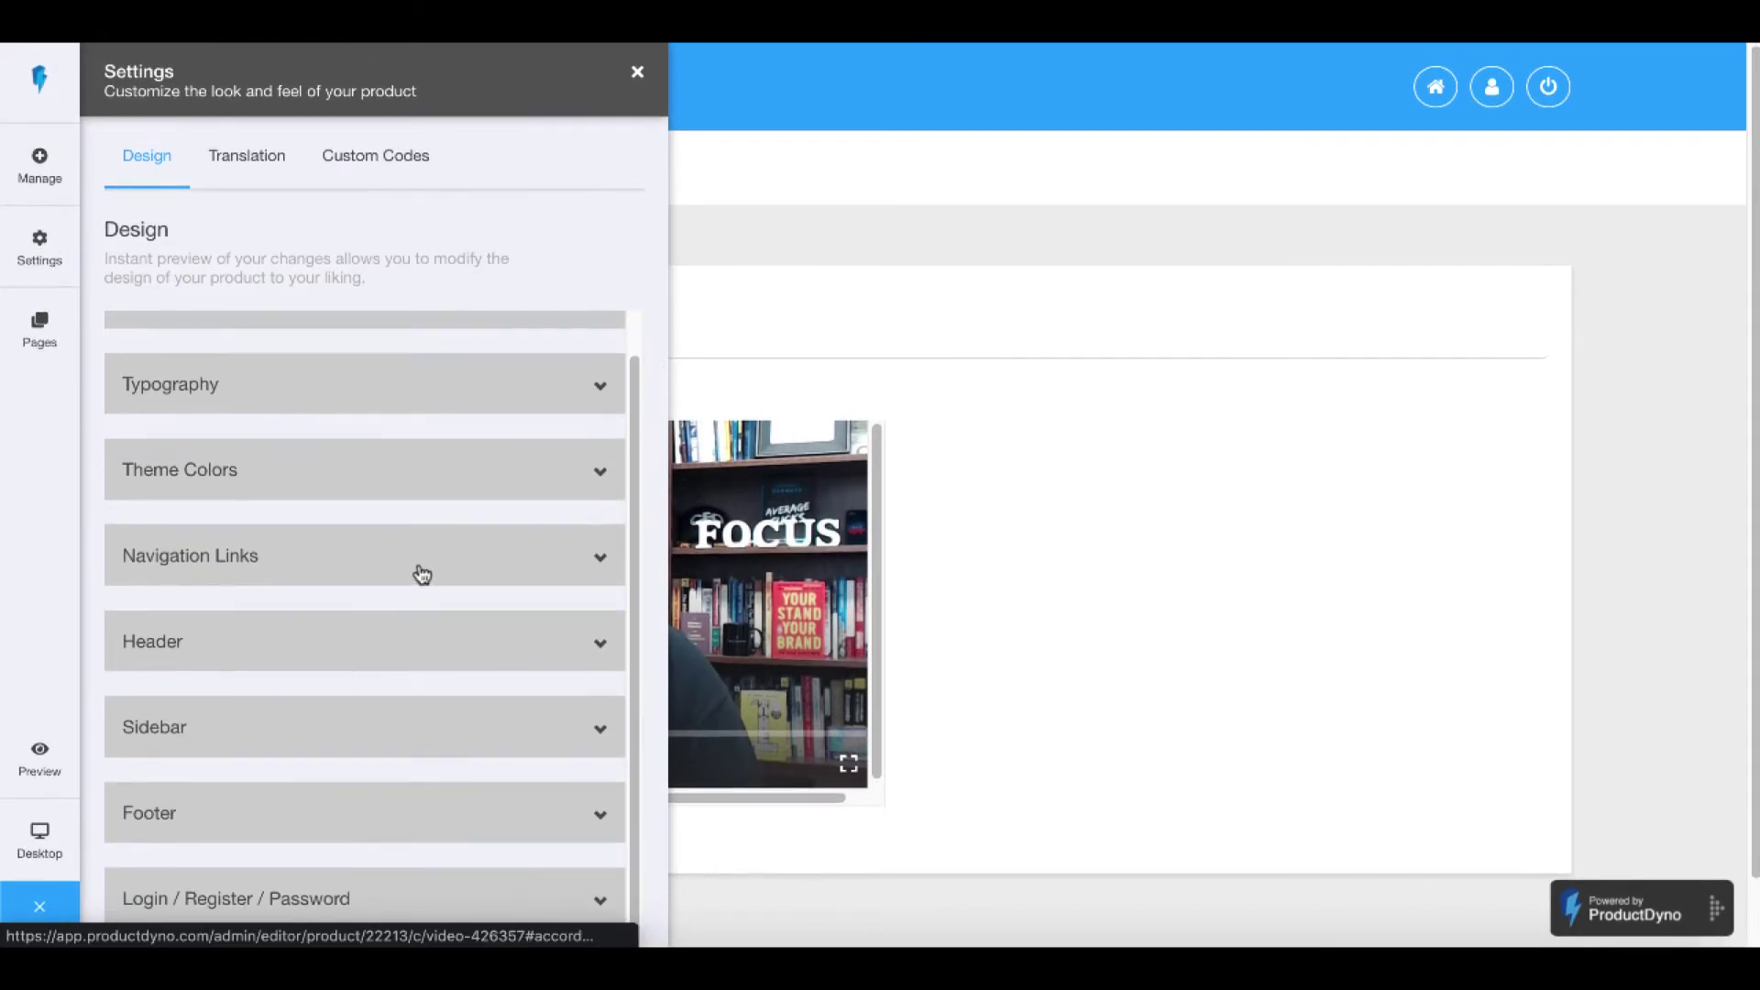
pyautogui.scroll(1, 325, 767)
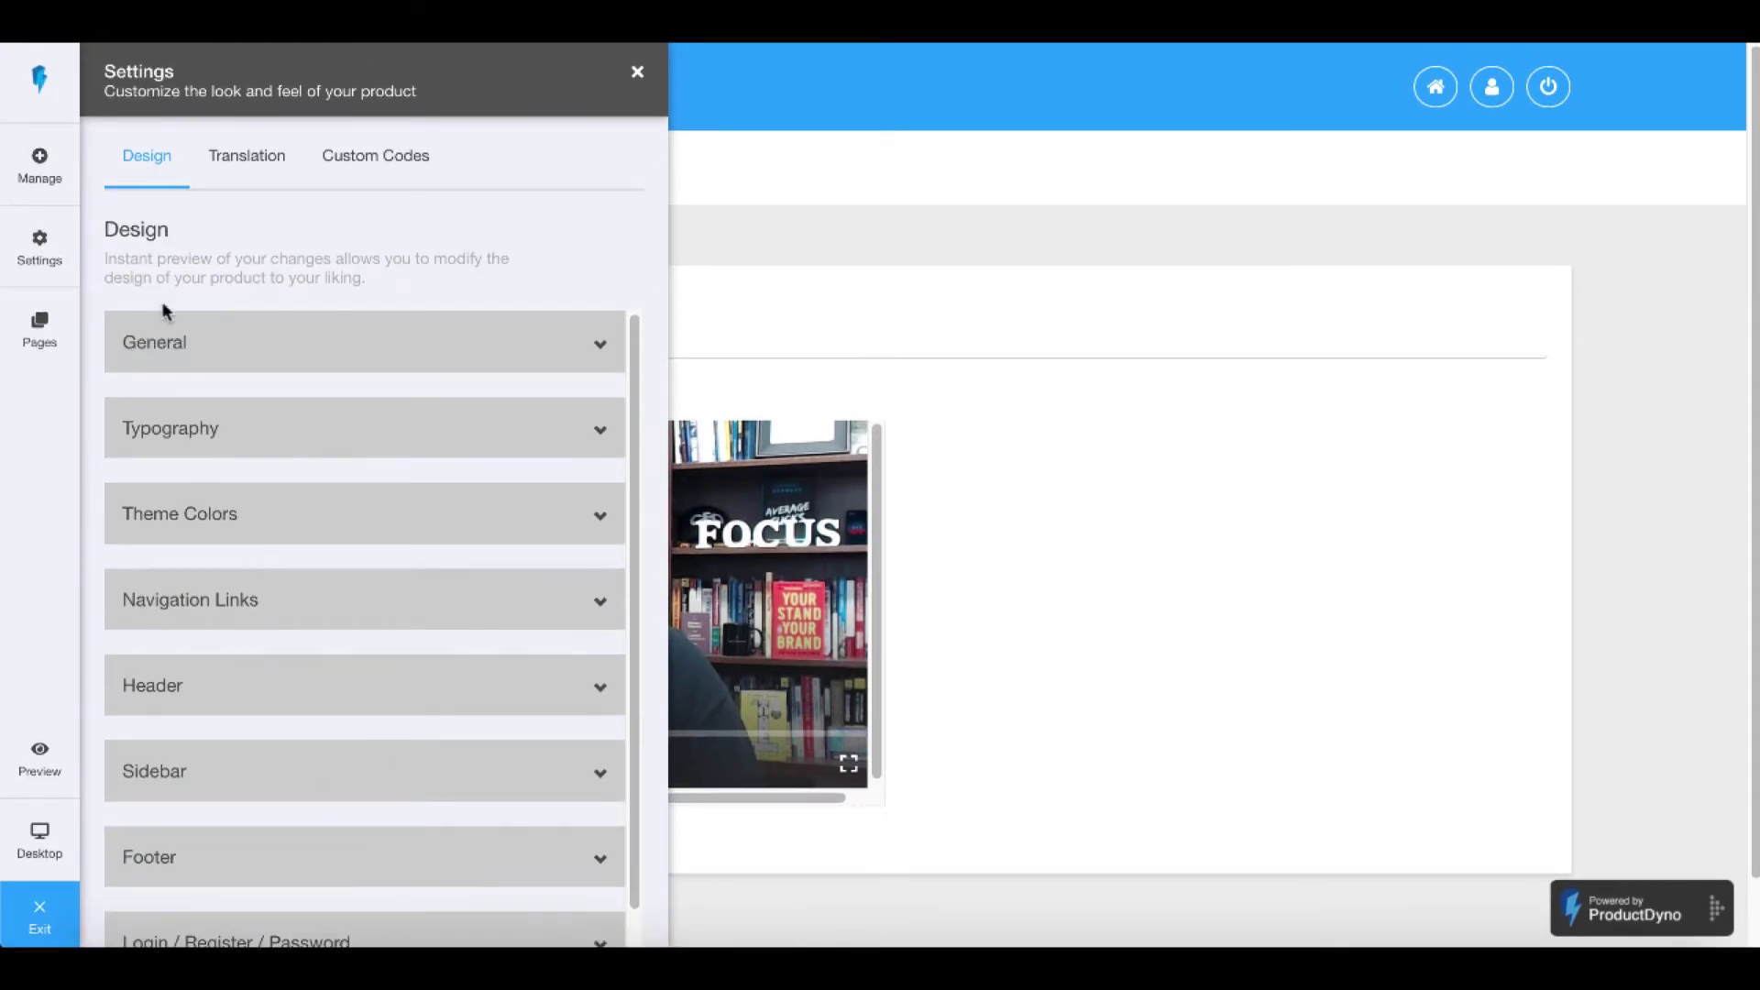
# Exit the Content Designer, open the product's Domain & Access settings and choose Free Access
pyautogui.click(42, 920)
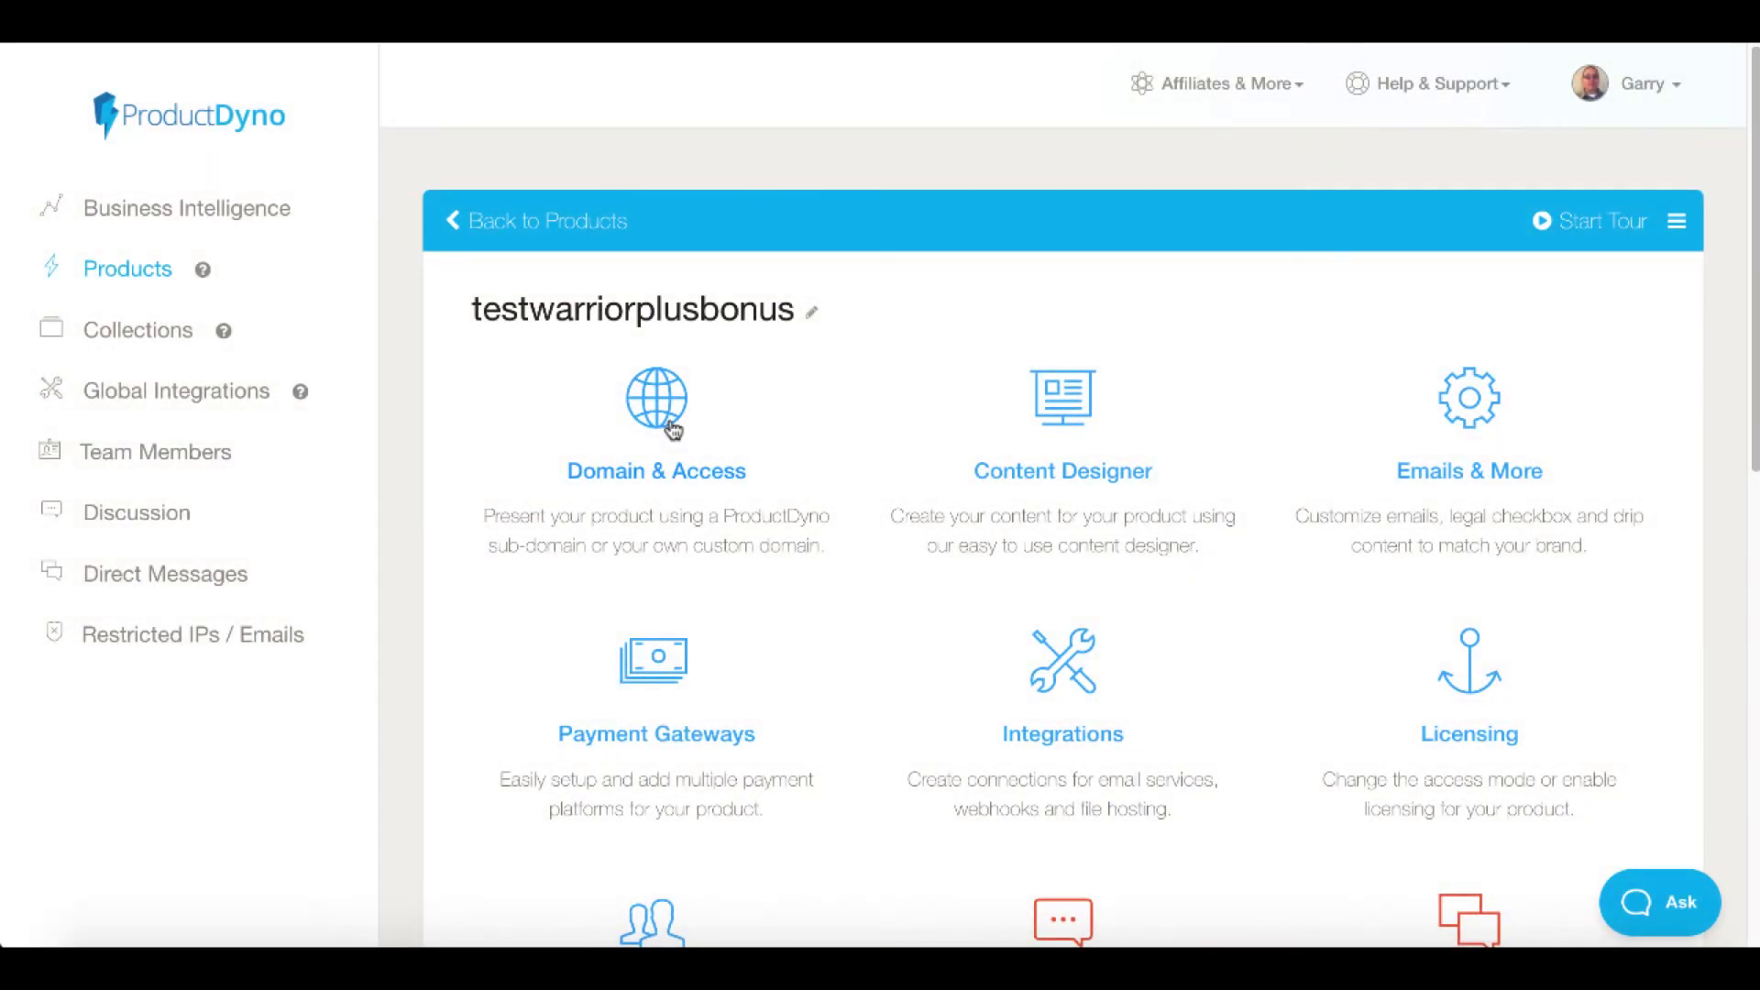
pyautogui.click(673, 429)
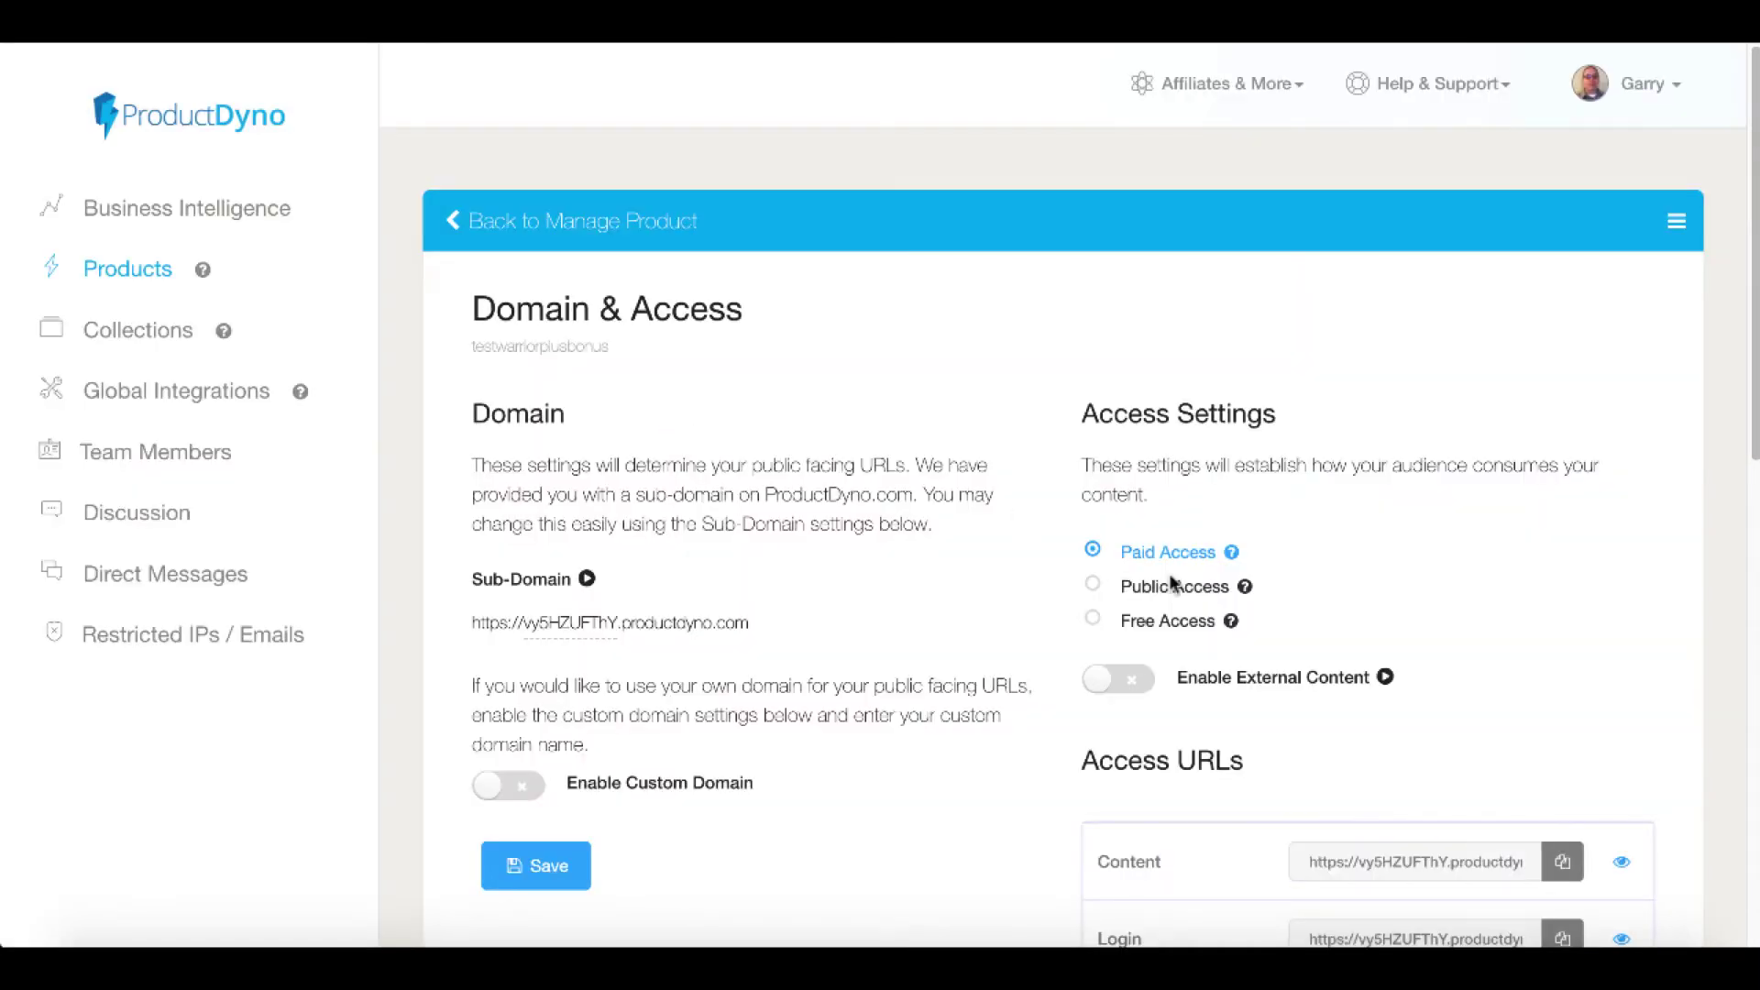
pyautogui.click(1095, 622)
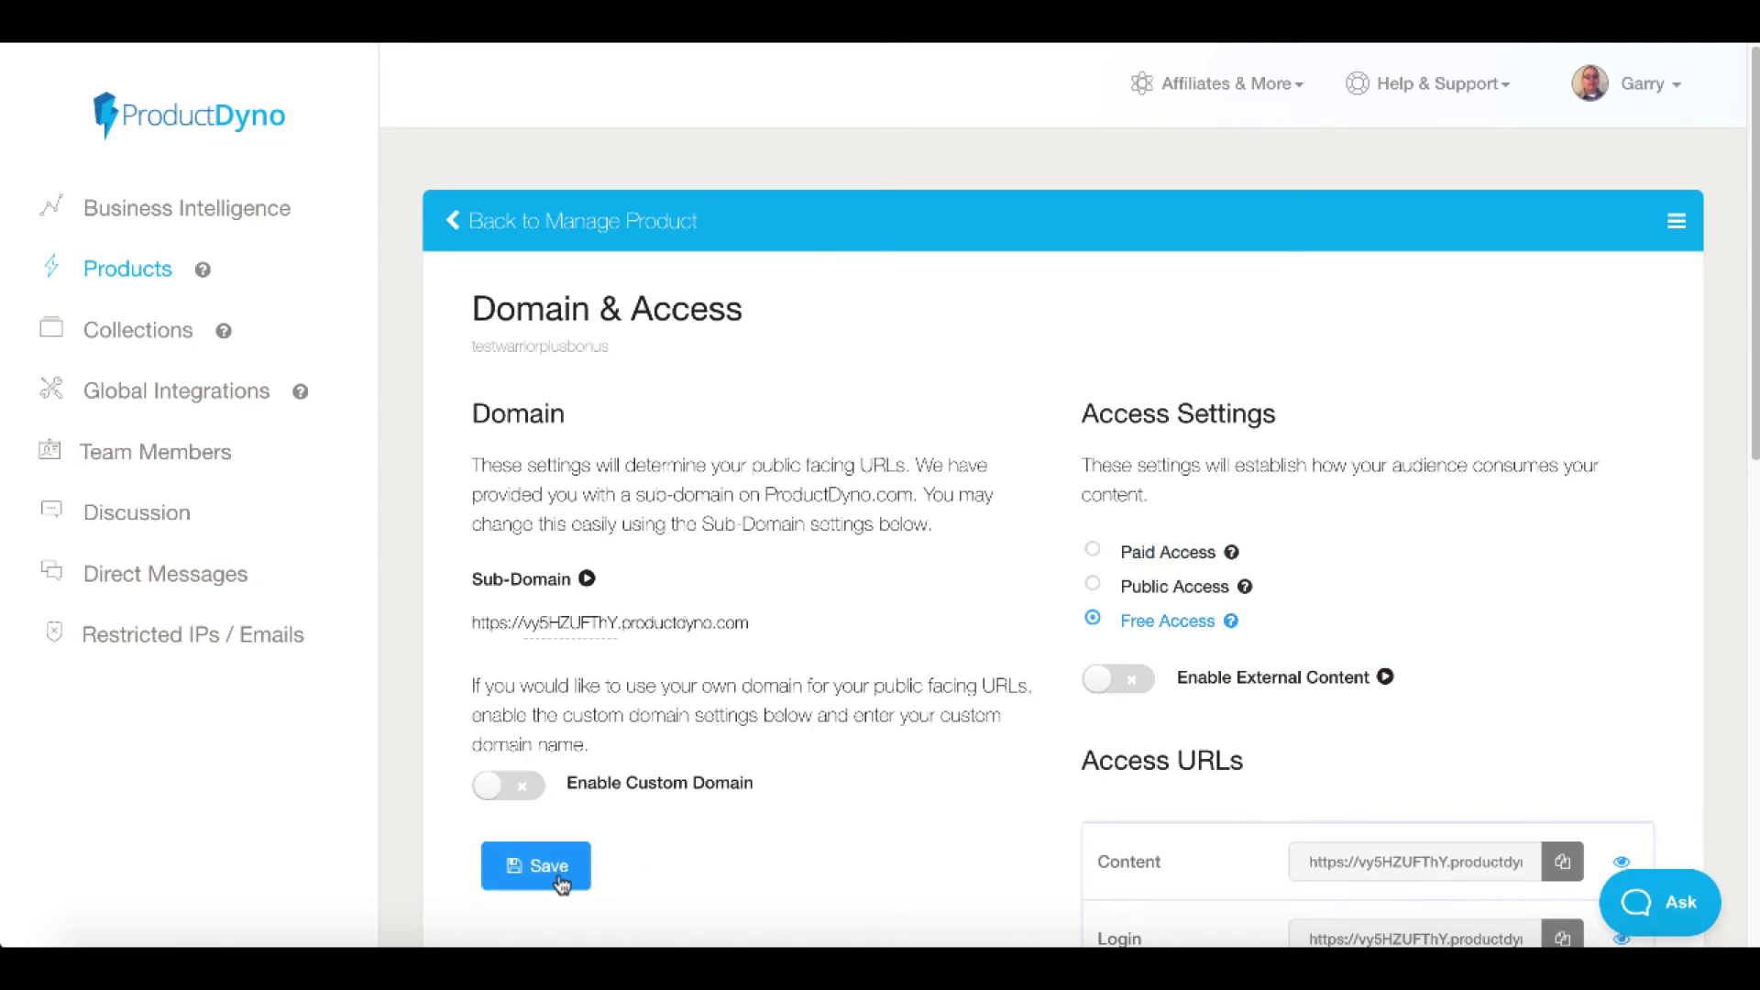
# Open the page behind the Register access URL and examine the fields of its account registration form
pyautogui.scroll(-3, 1003, 829)
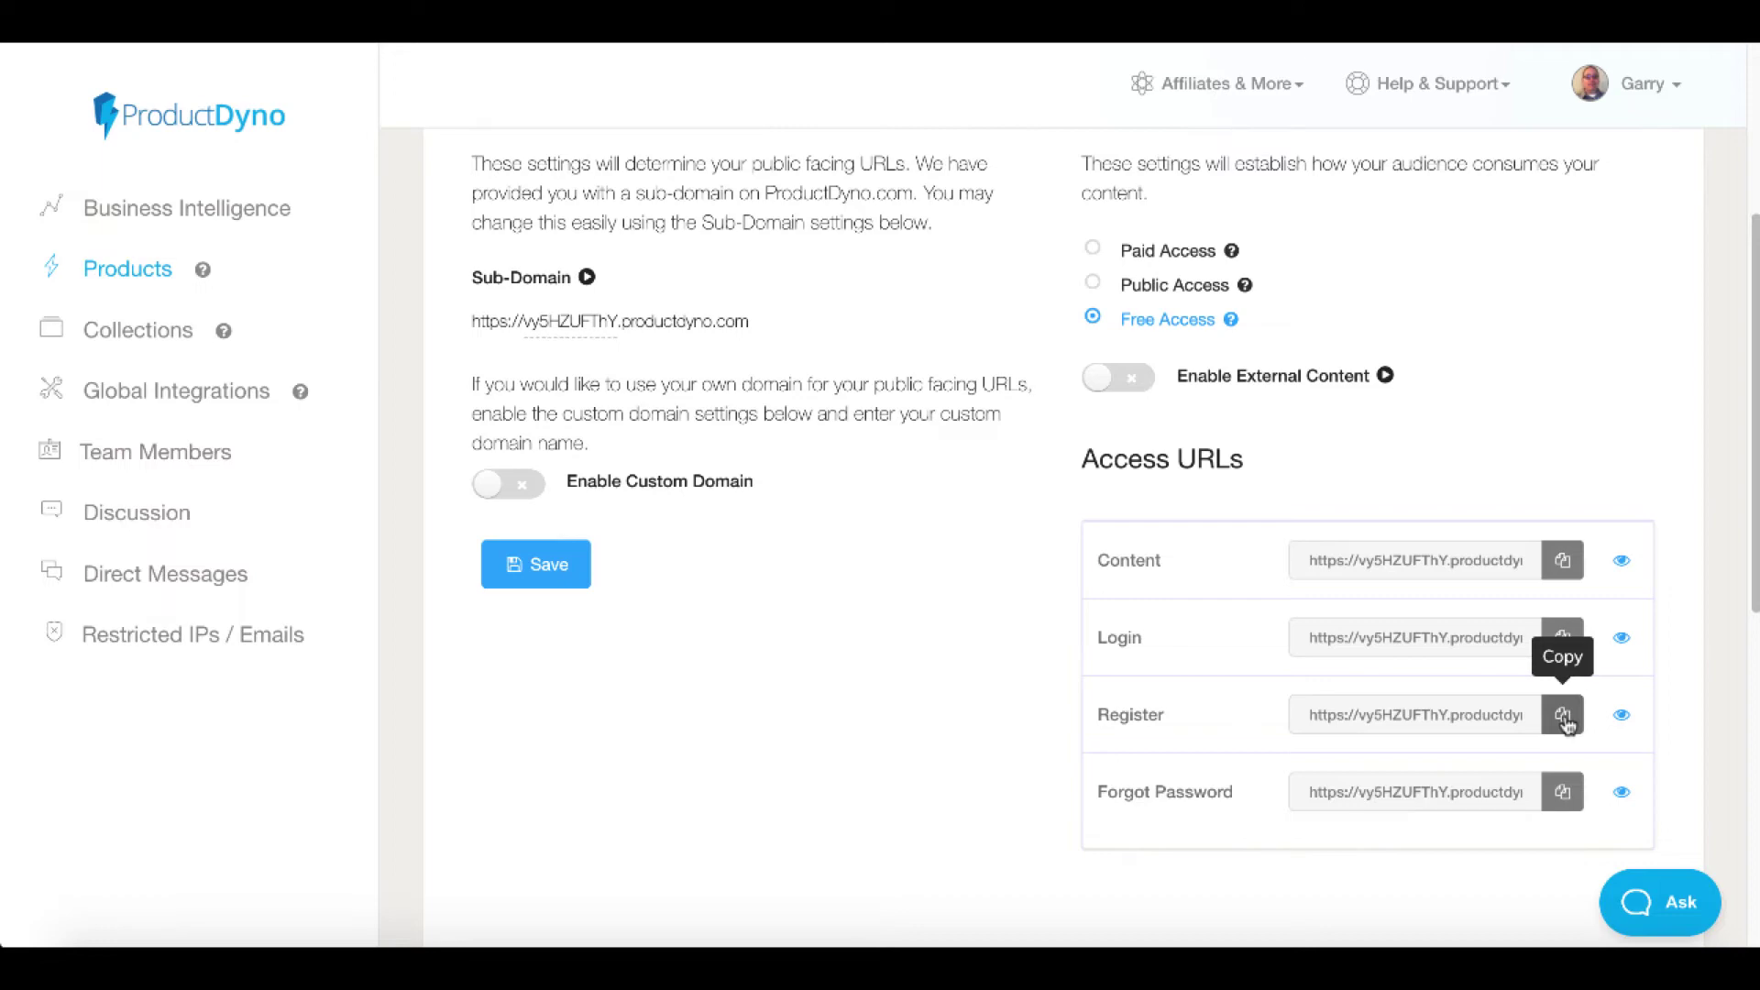
pyautogui.click(1624, 719)
pyautogui.scroll(-5, 1180, 598)
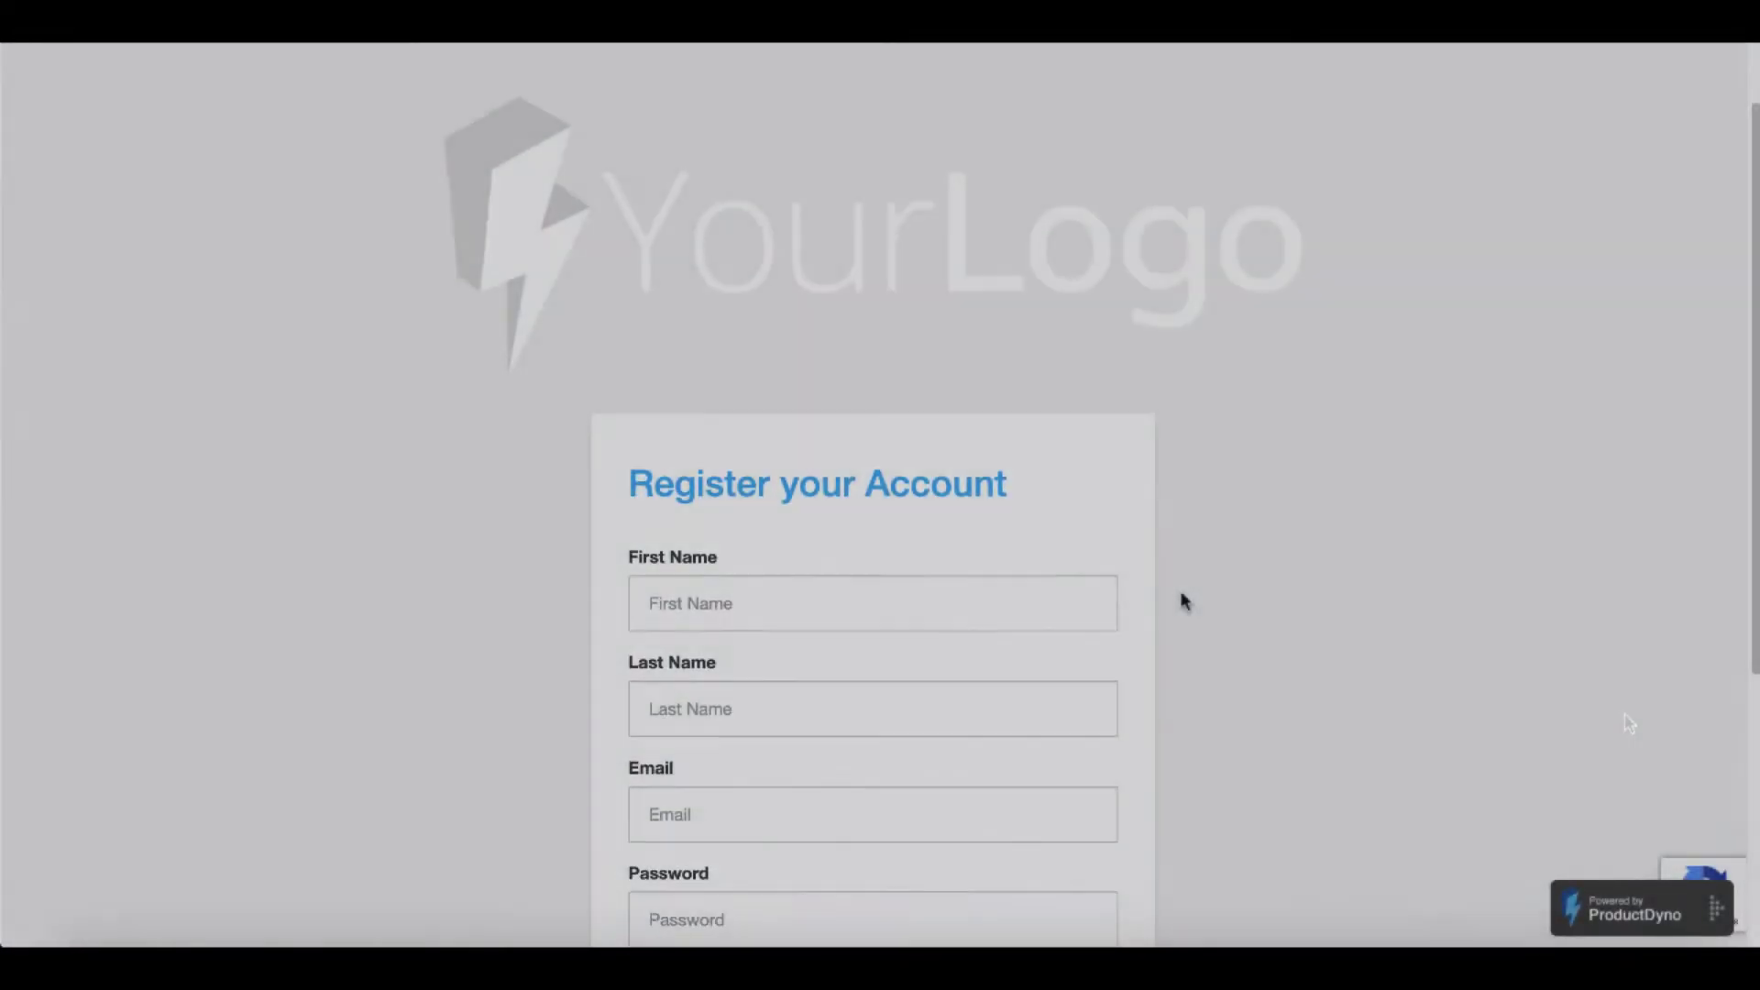
pyautogui.scroll(-2, 1181, 600)
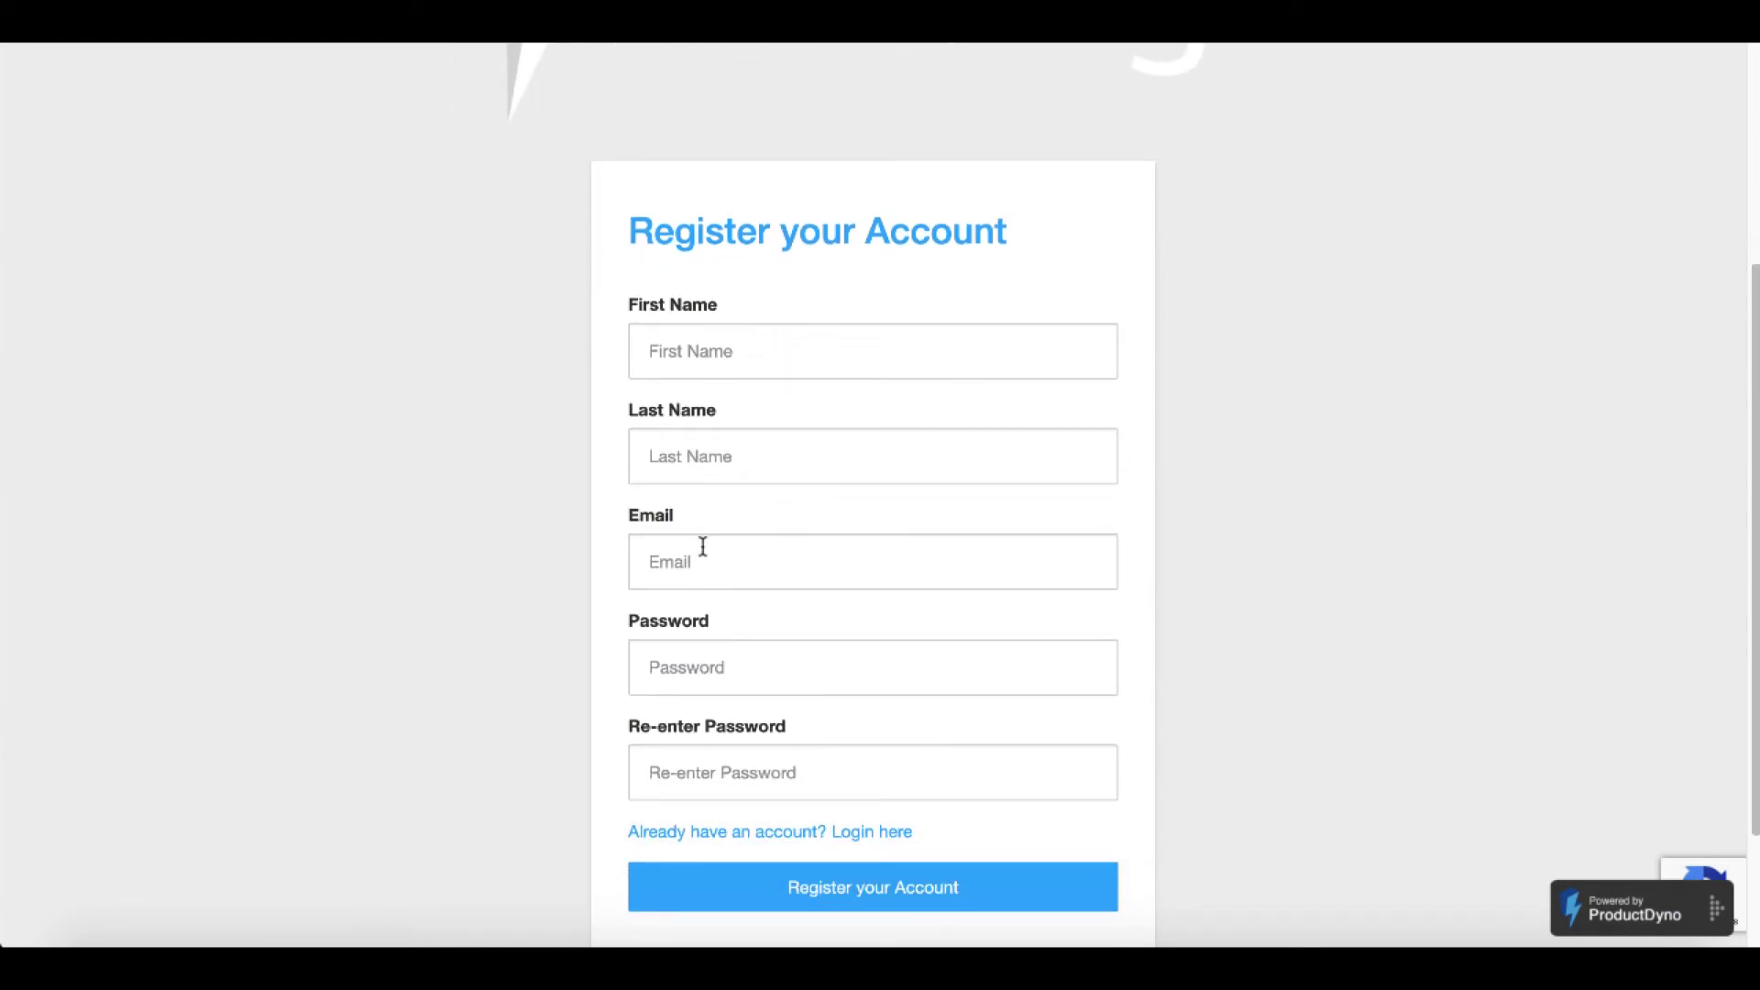
pyautogui.scroll(-1, 726, 567)
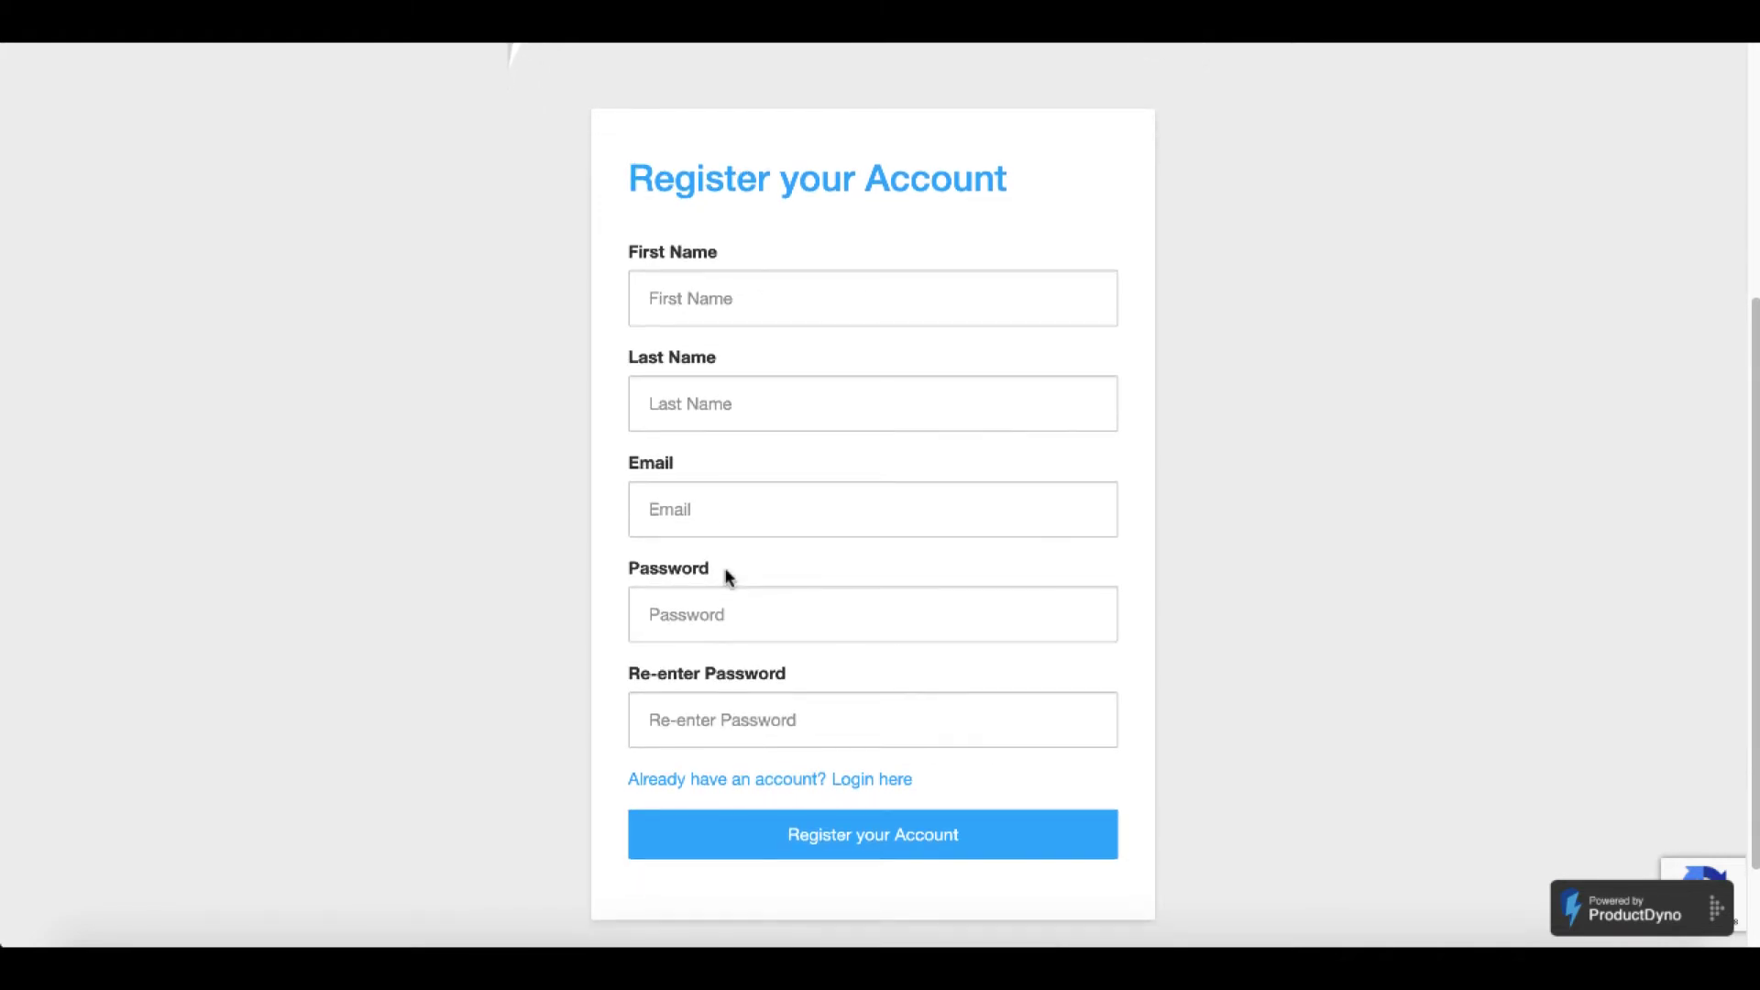
pyautogui.scroll(3, 727, 577)
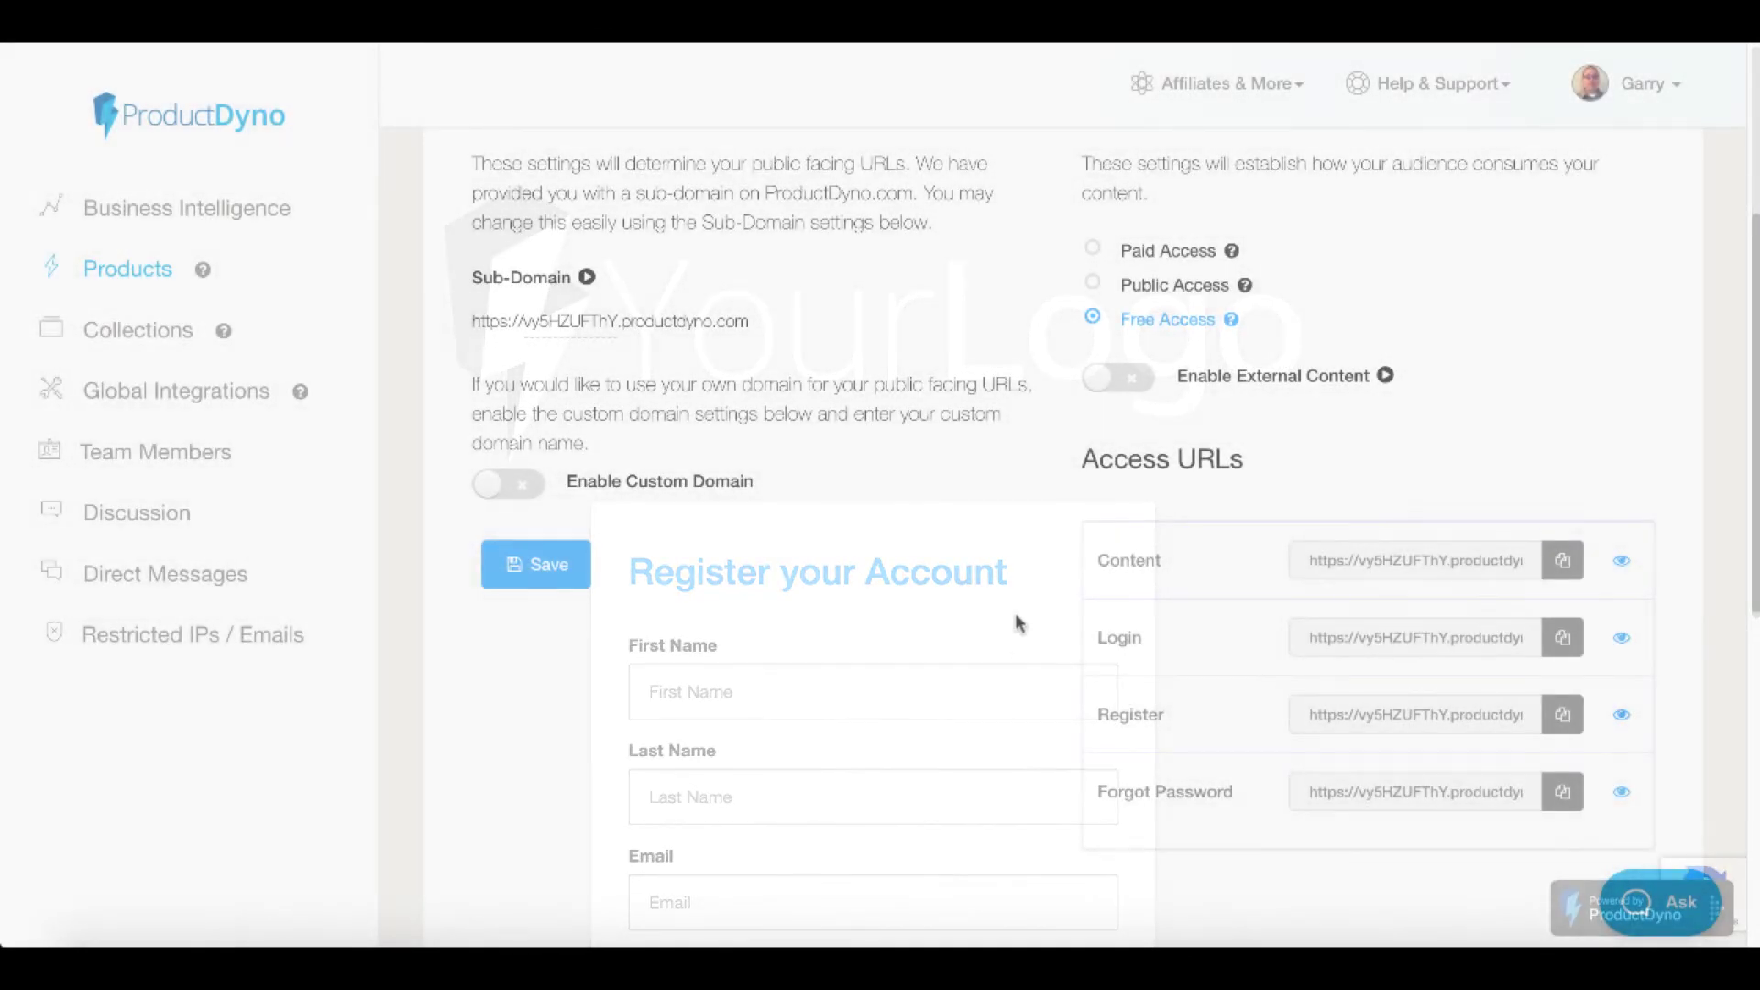
# Back in the Domain & Access settings, set the product to Public Access and save
pyautogui.scroll(2, 1018, 619)
pyautogui.click(1093, 453)
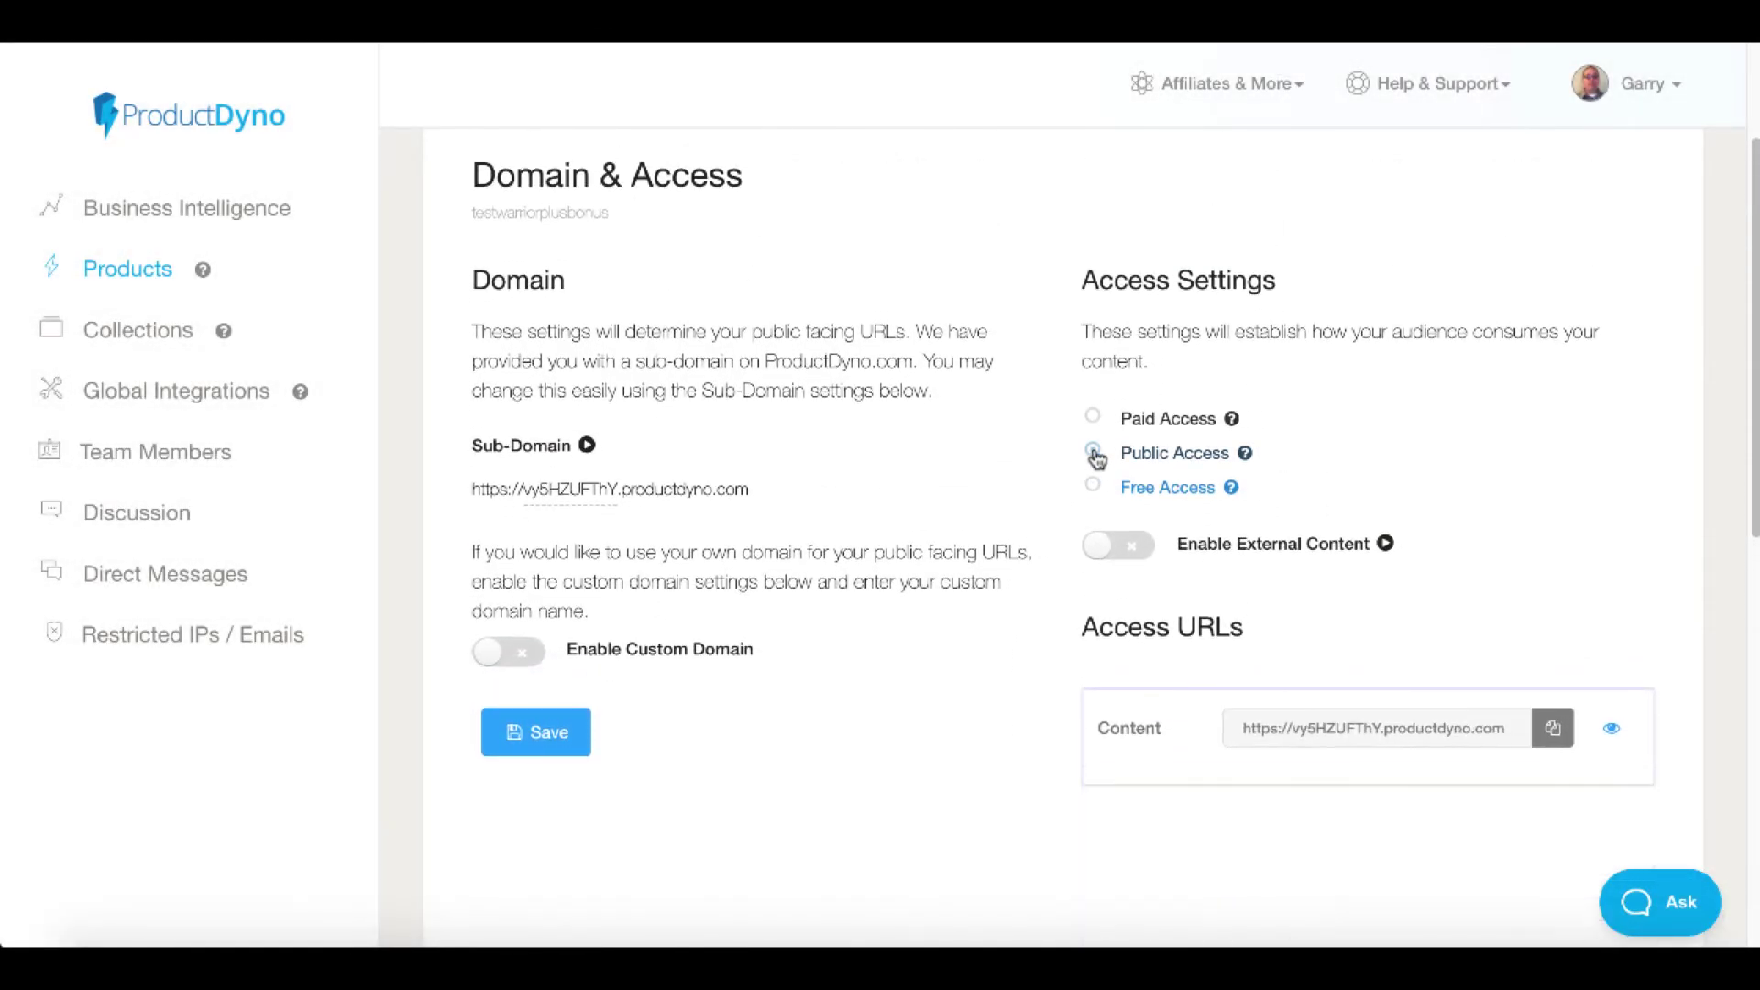
pyautogui.click(574, 733)
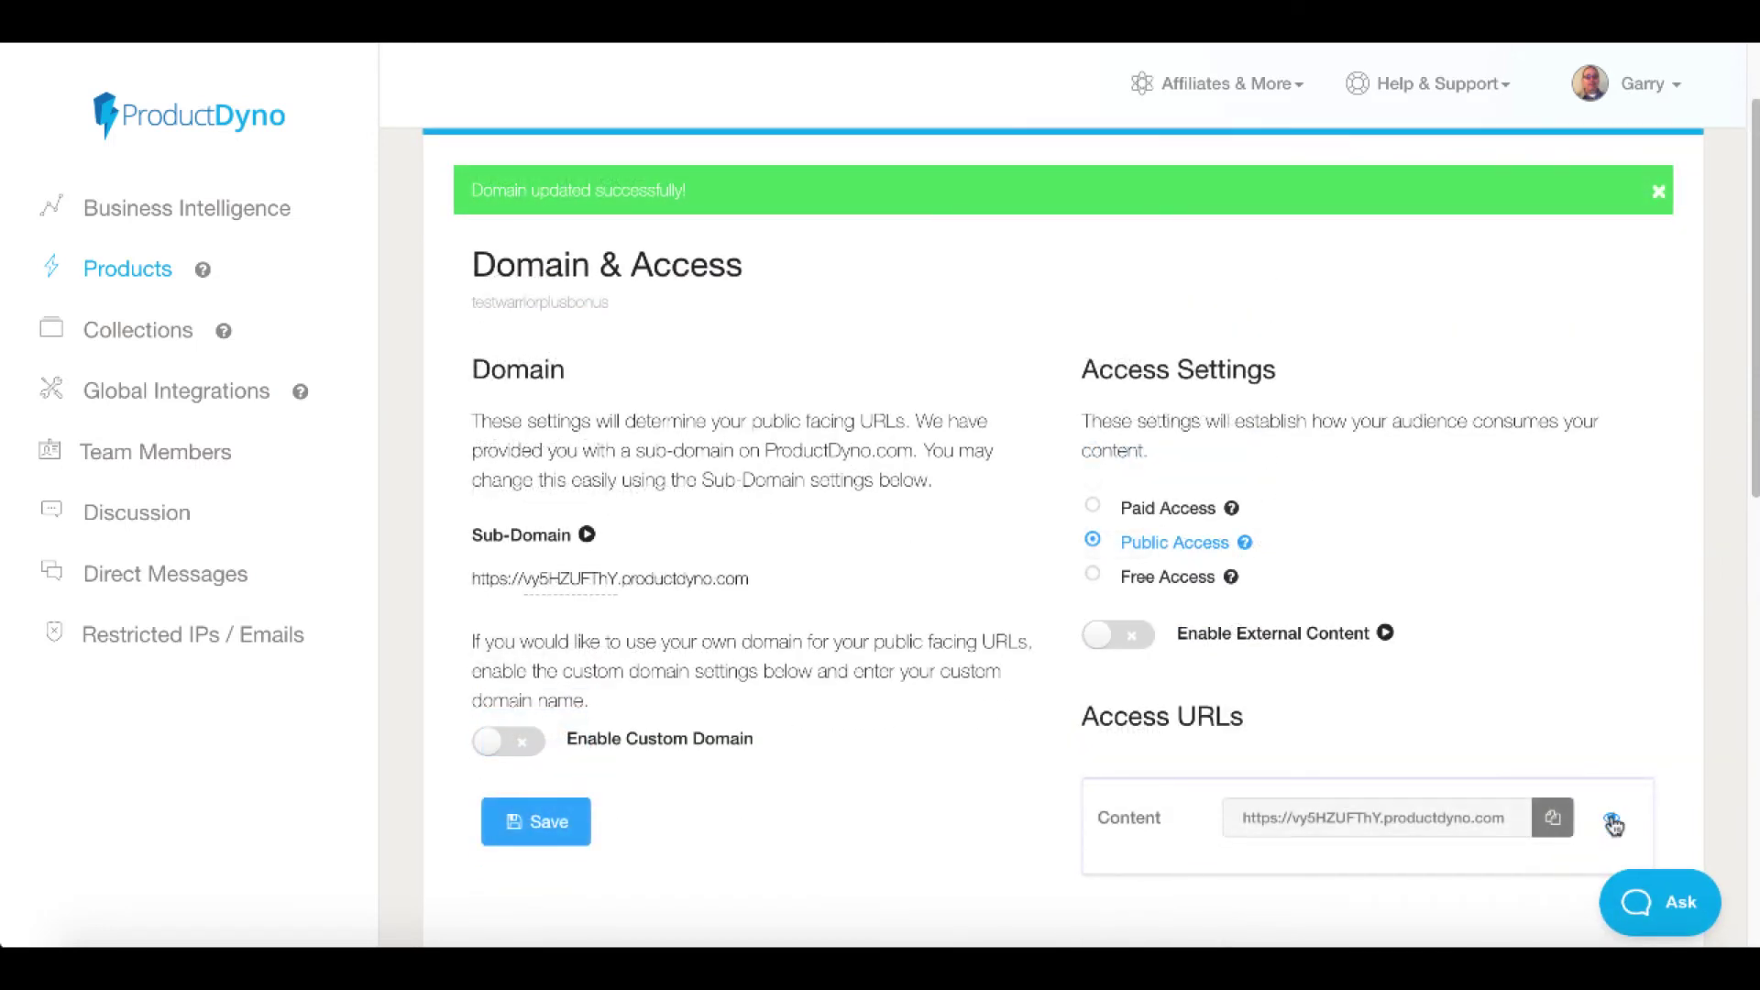
# View the public content page, open the download link in its PDF section and look through the document
pyautogui.click(1611, 821)
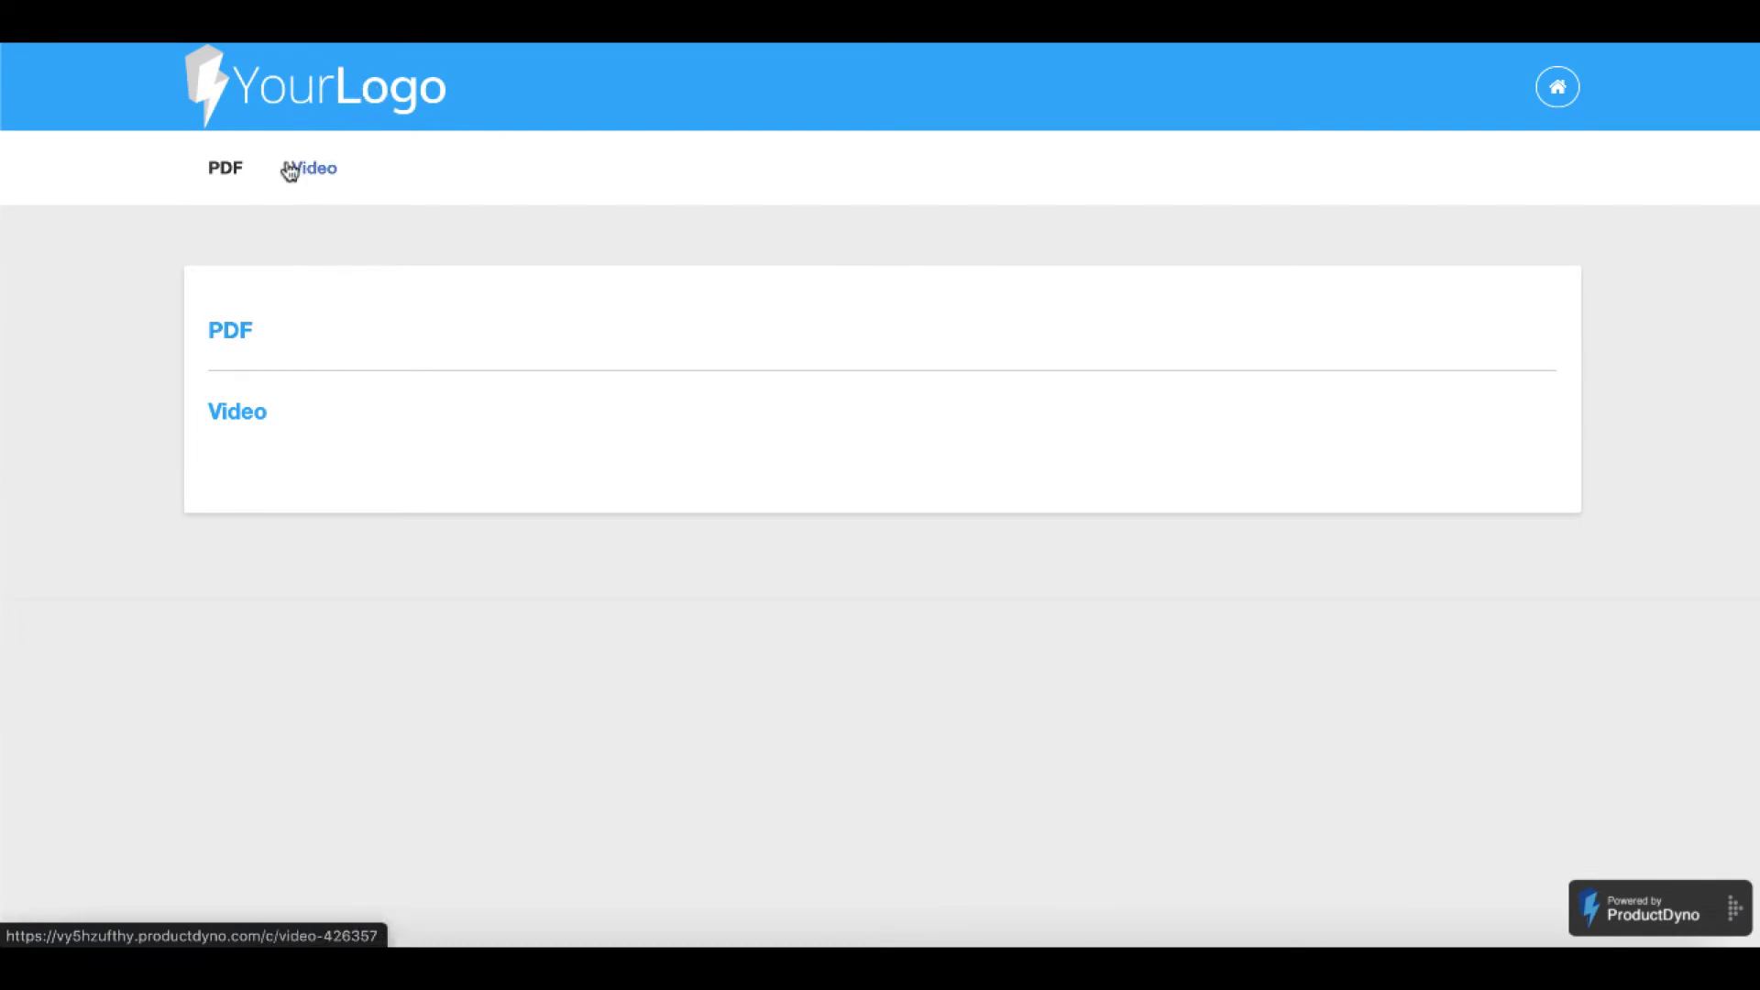
pyautogui.click(240, 337)
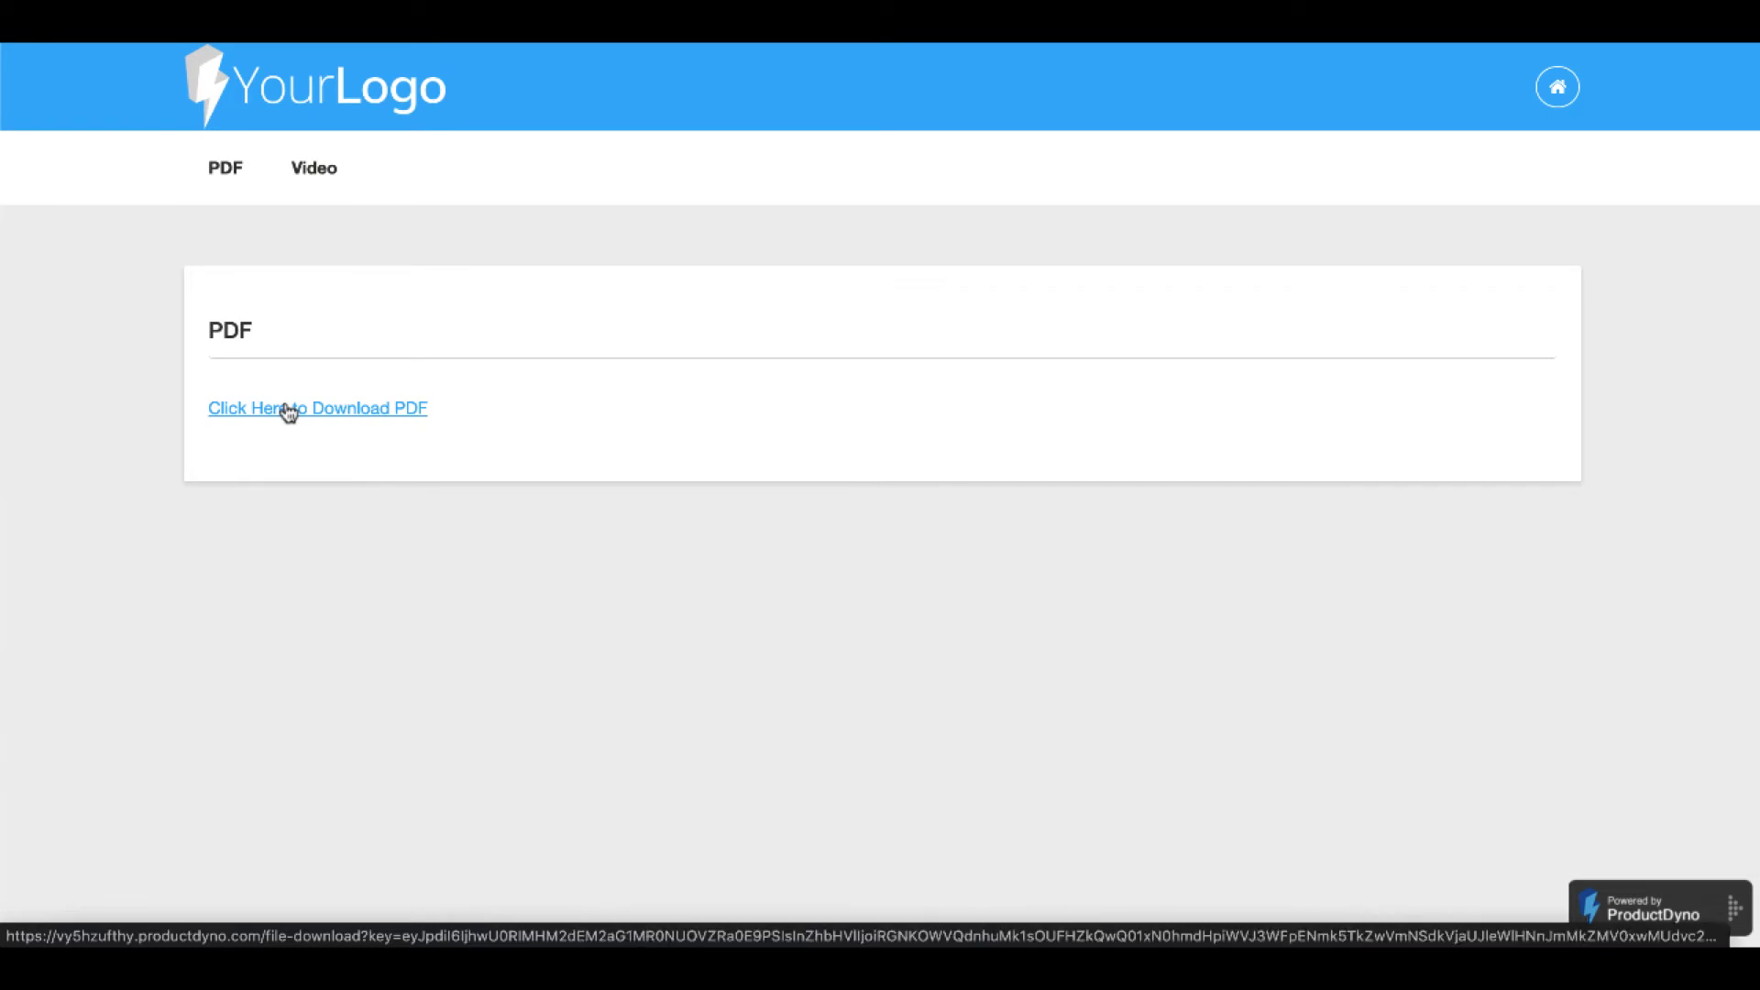
pyautogui.click(285, 408)
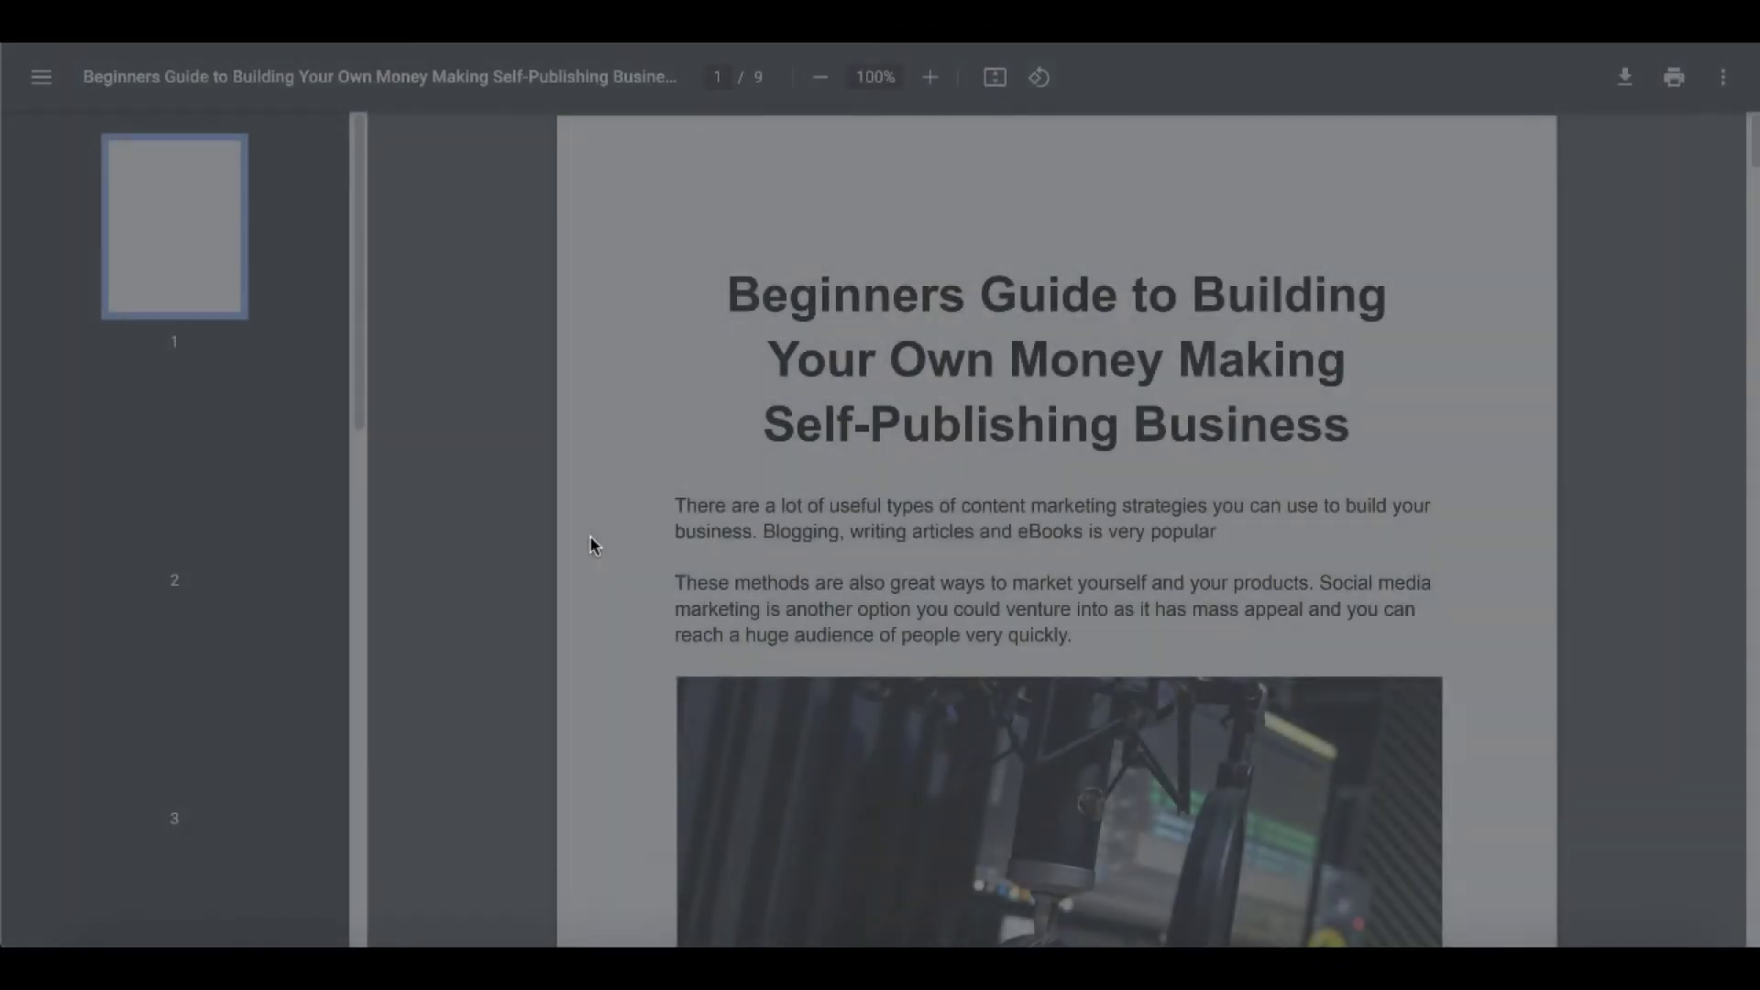
pyautogui.scroll(-7, 488, 601)
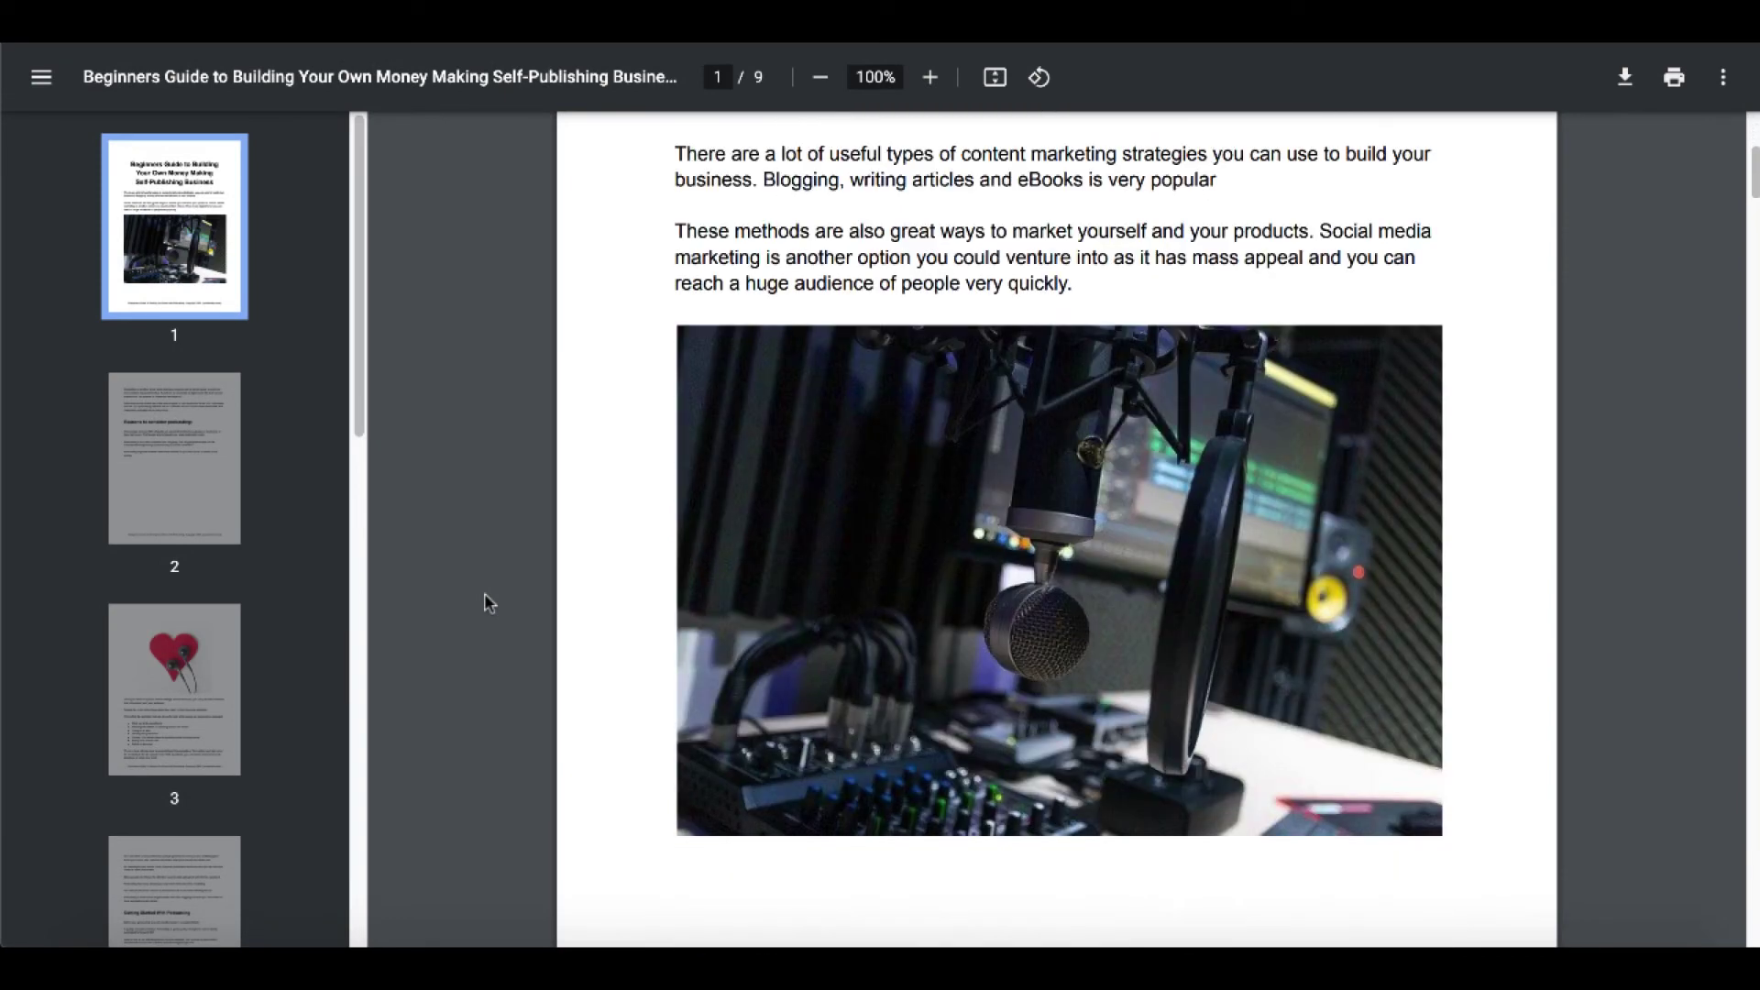
pyautogui.scroll(-2, 485, 595)
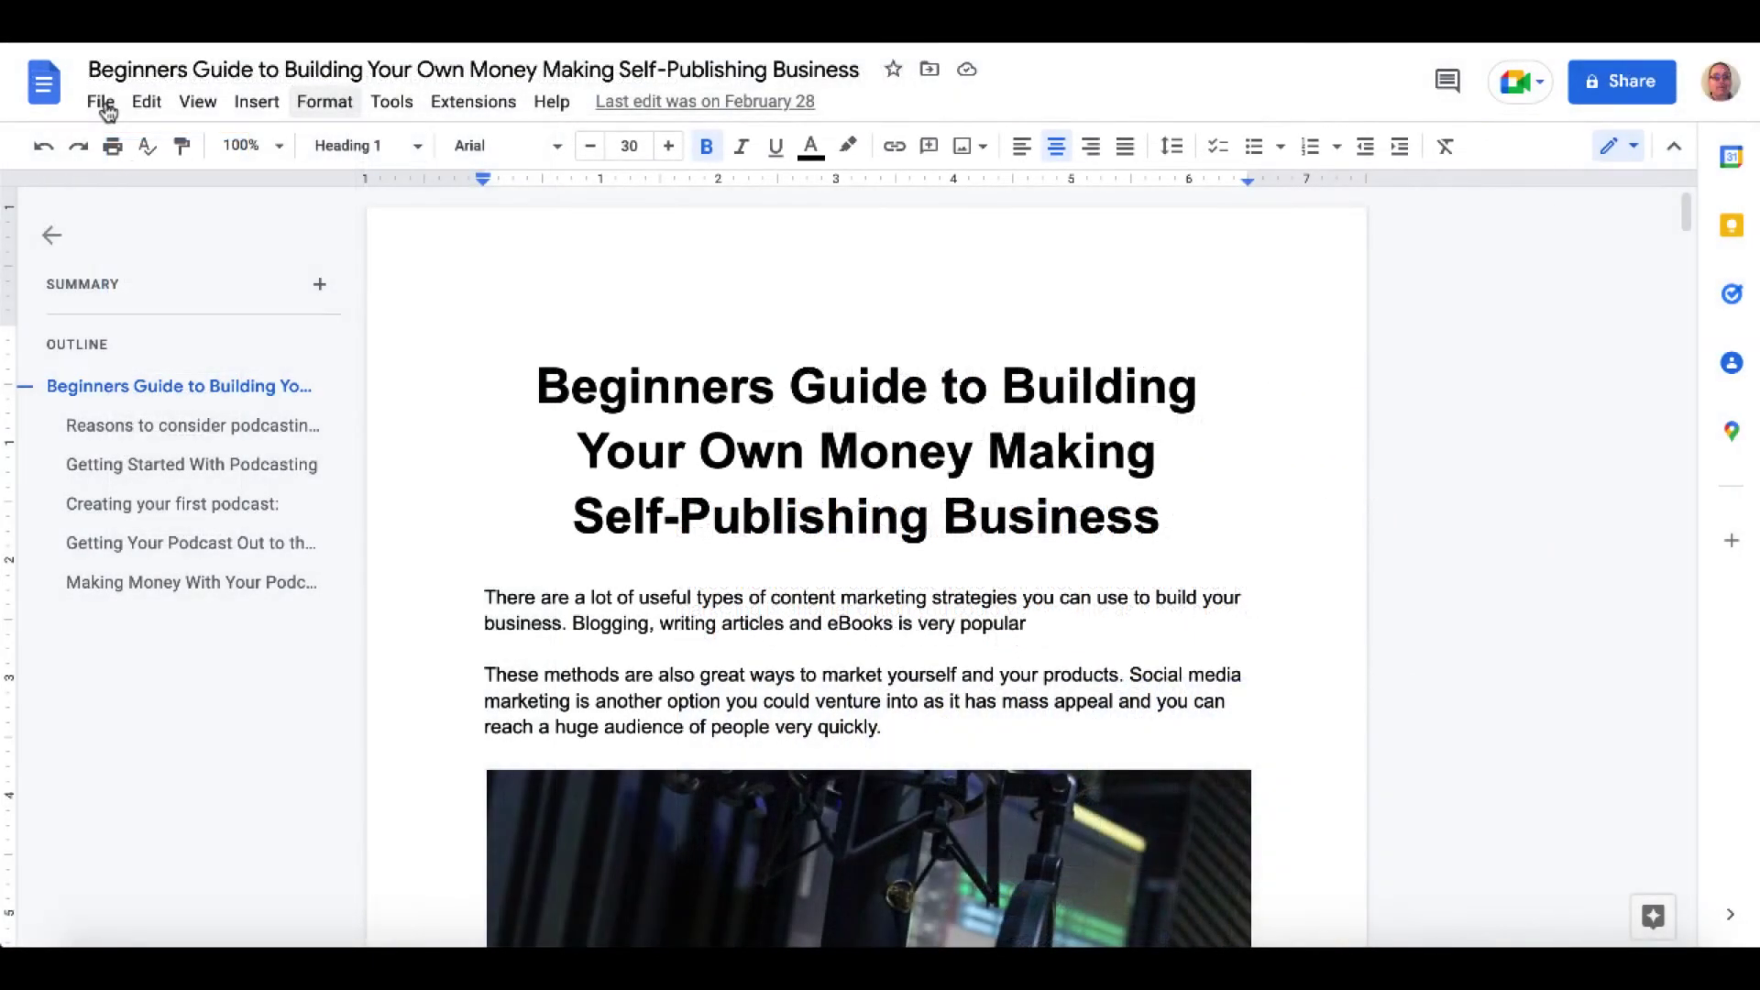
# Look over the document's download options, and view the Video section of the public content page
pyautogui.click(101, 102)
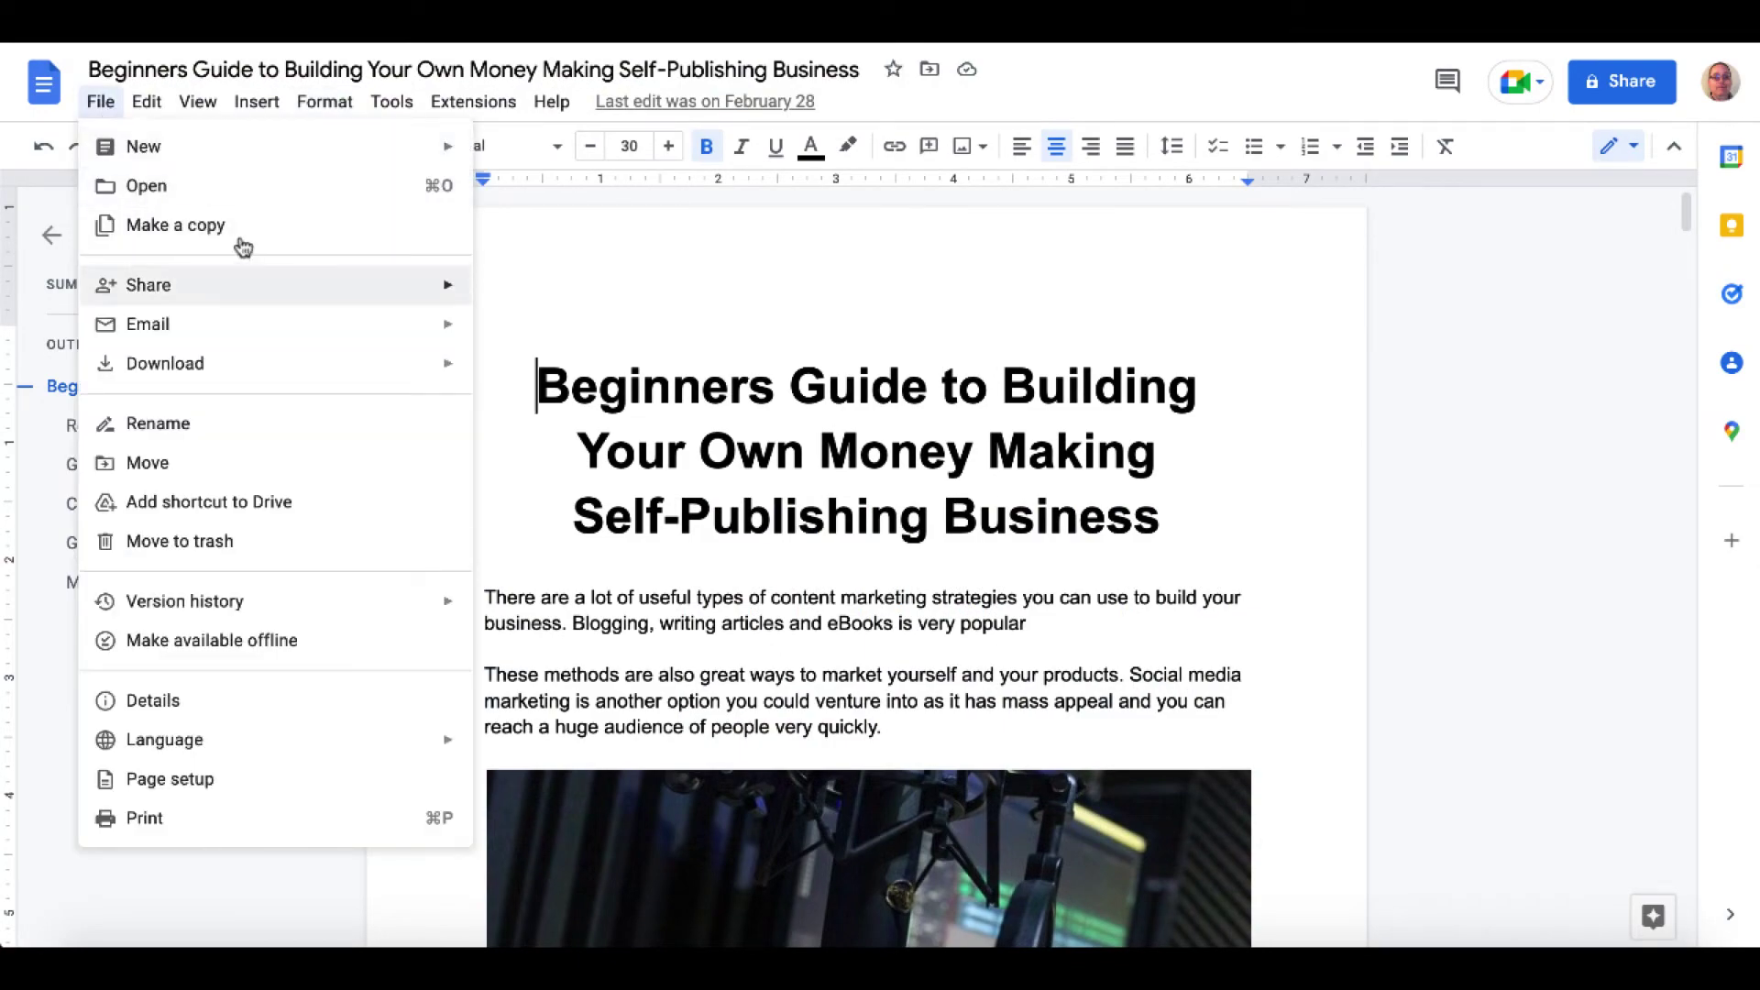
pyautogui.moveTo(286, 374)
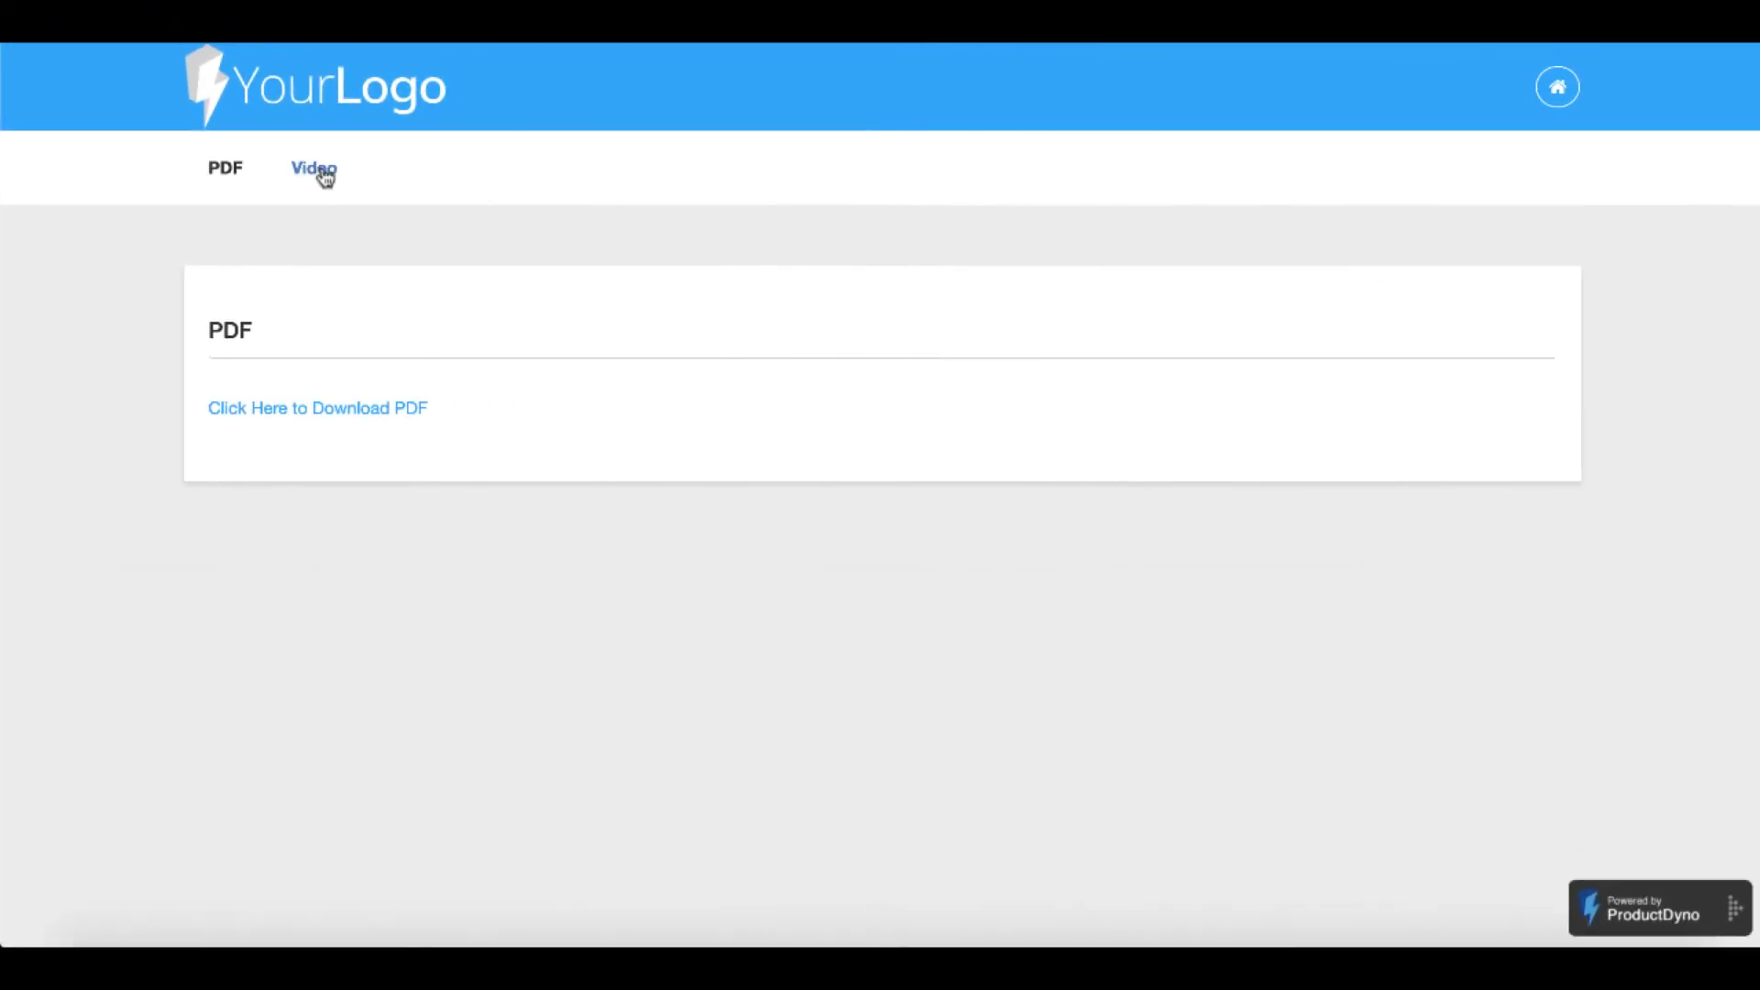
pyautogui.click(317, 168)
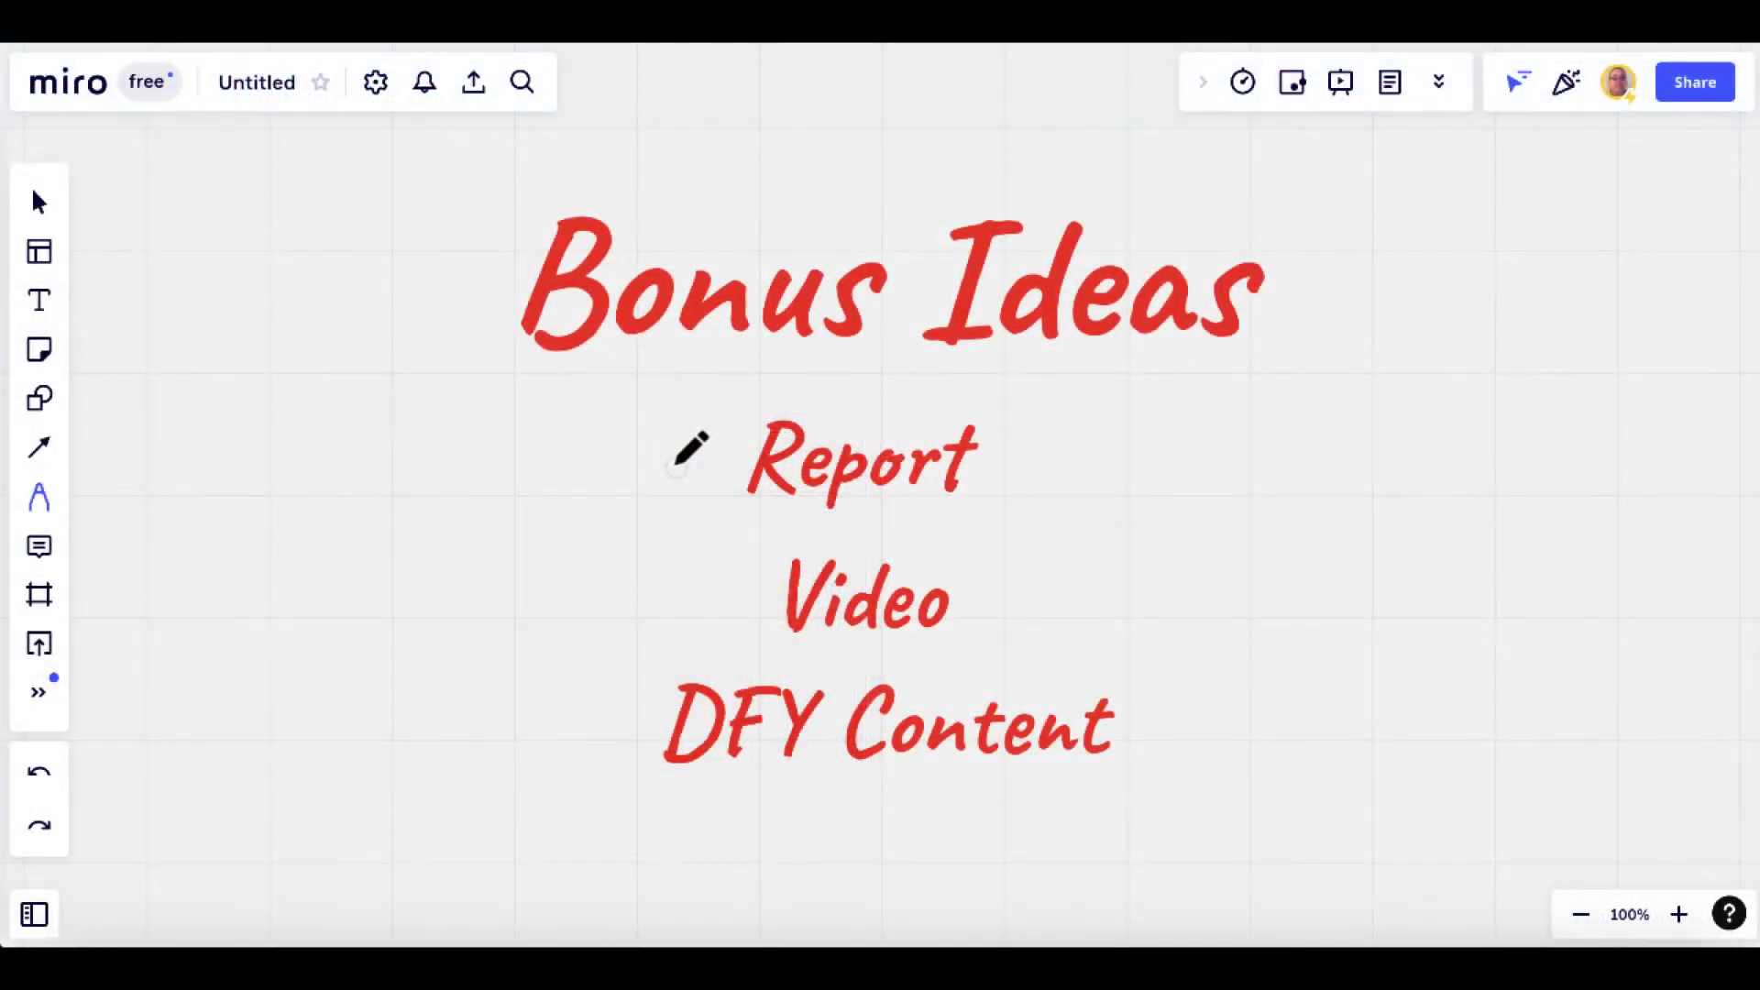
# Switch to the Miro board and draw green check marks beside Report and Video, plus freehand strokes alongside the Bonus Ideas list
pyautogui.moveTo(676, 467); pyautogui.dragTo(759, 398)
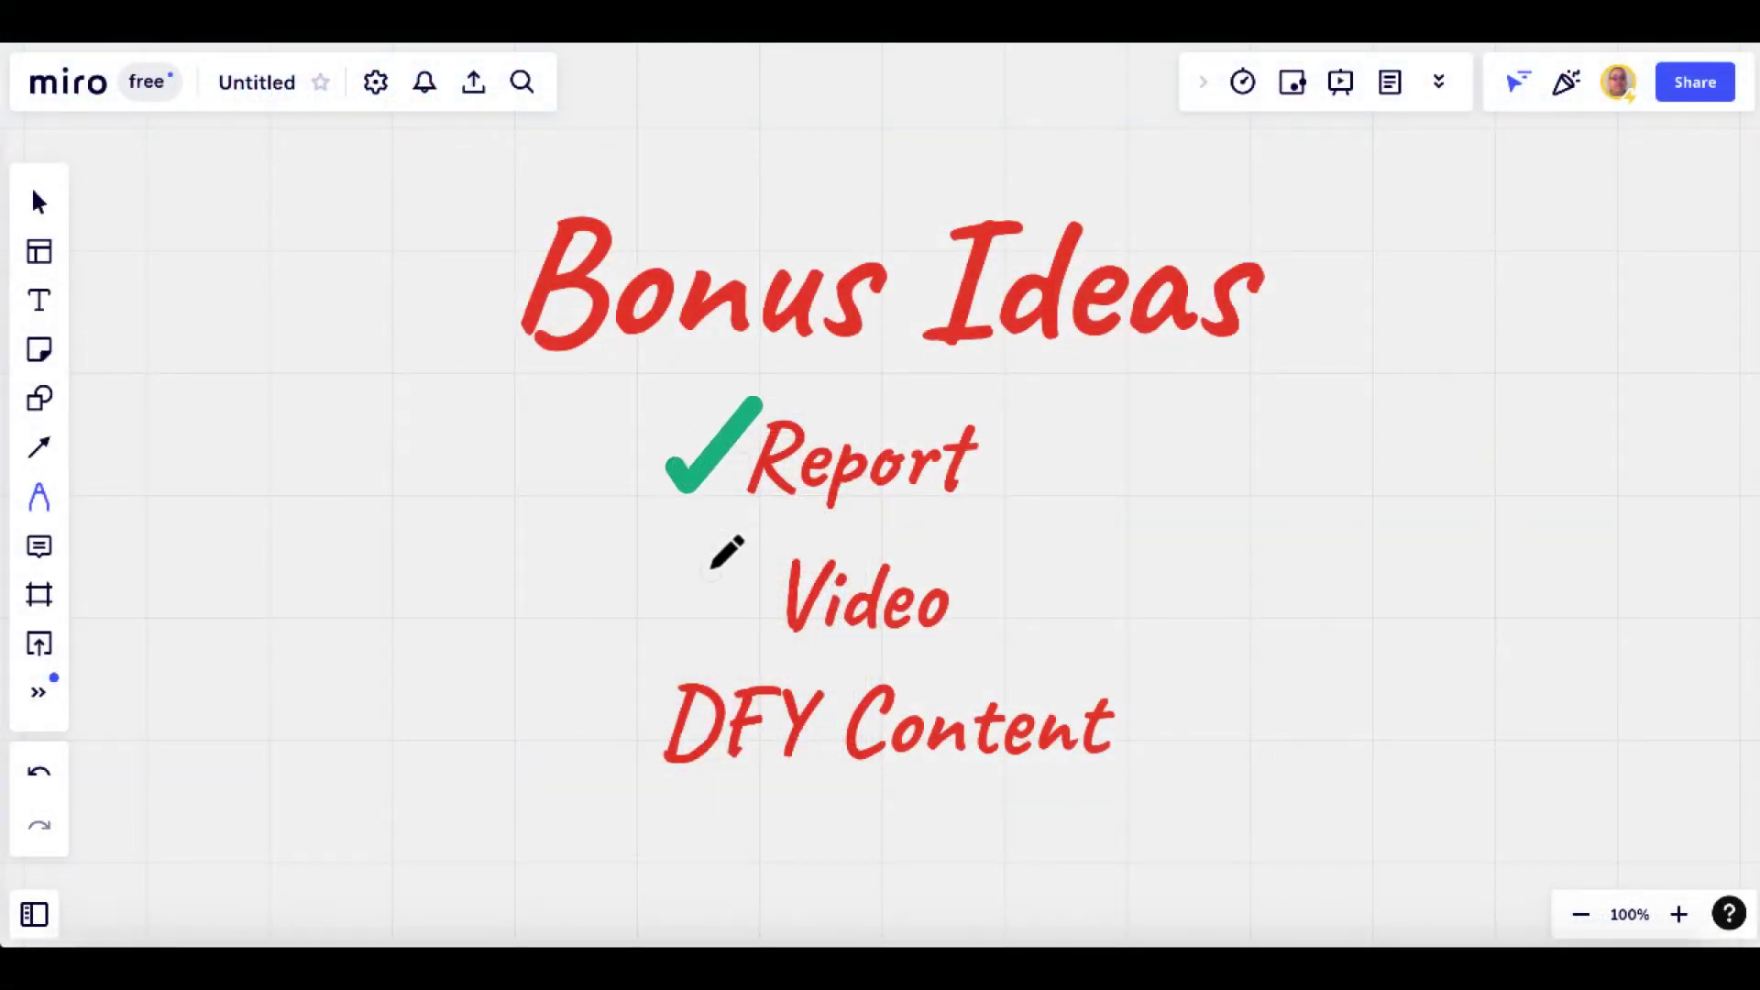
pyautogui.moveTo(675, 574); pyautogui.dragTo(778, 519)
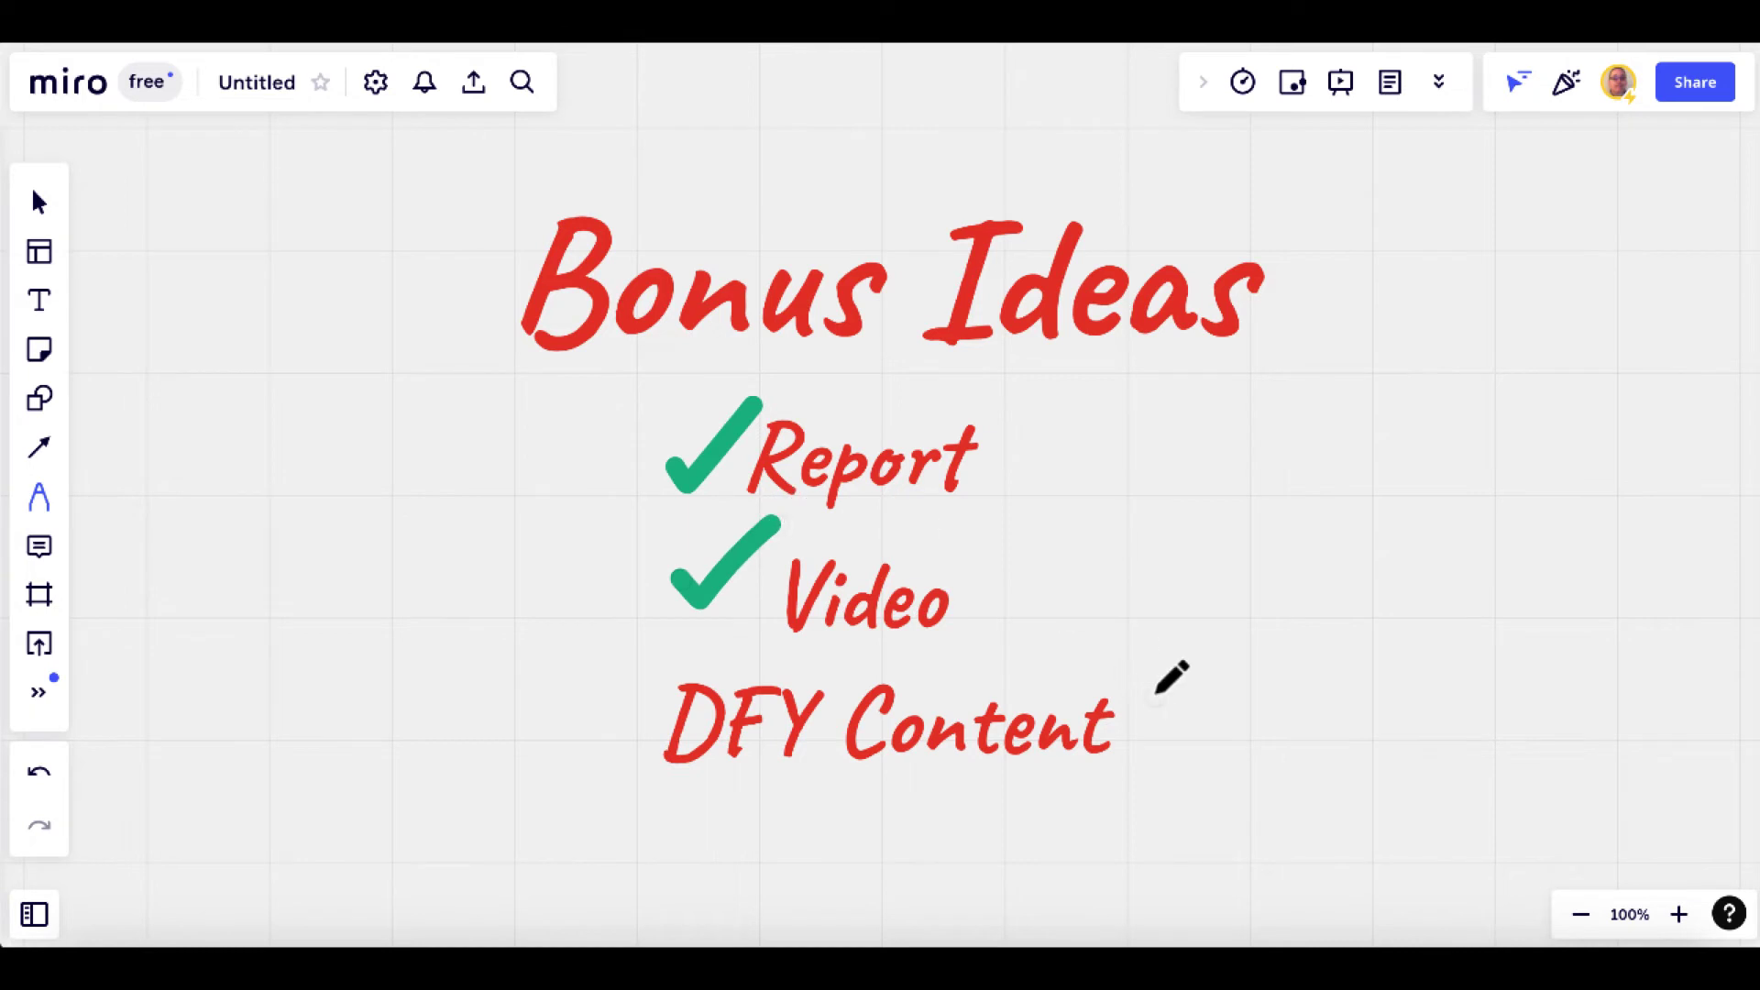
pyautogui.moveTo(979, 466)
pyautogui.mouseDown()
pyautogui.moveTo(1105, 484)
pyautogui.moveTo(1047, 564)
pyautogui.moveTo(981, 596)
pyautogui.mouseUp()
pyautogui.moveTo(1111, 506)
pyautogui.mouseDown()
pyautogui.moveTo(1197, 515)
pyautogui.moveTo(1293, 597)
pyautogui.moveTo(1136, 731)
pyautogui.moveTo(1168, 759)
pyautogui.moveTo(1137, 716)
pyautogui.moveTo(1157, 656)
pyautogui.mouseUp()
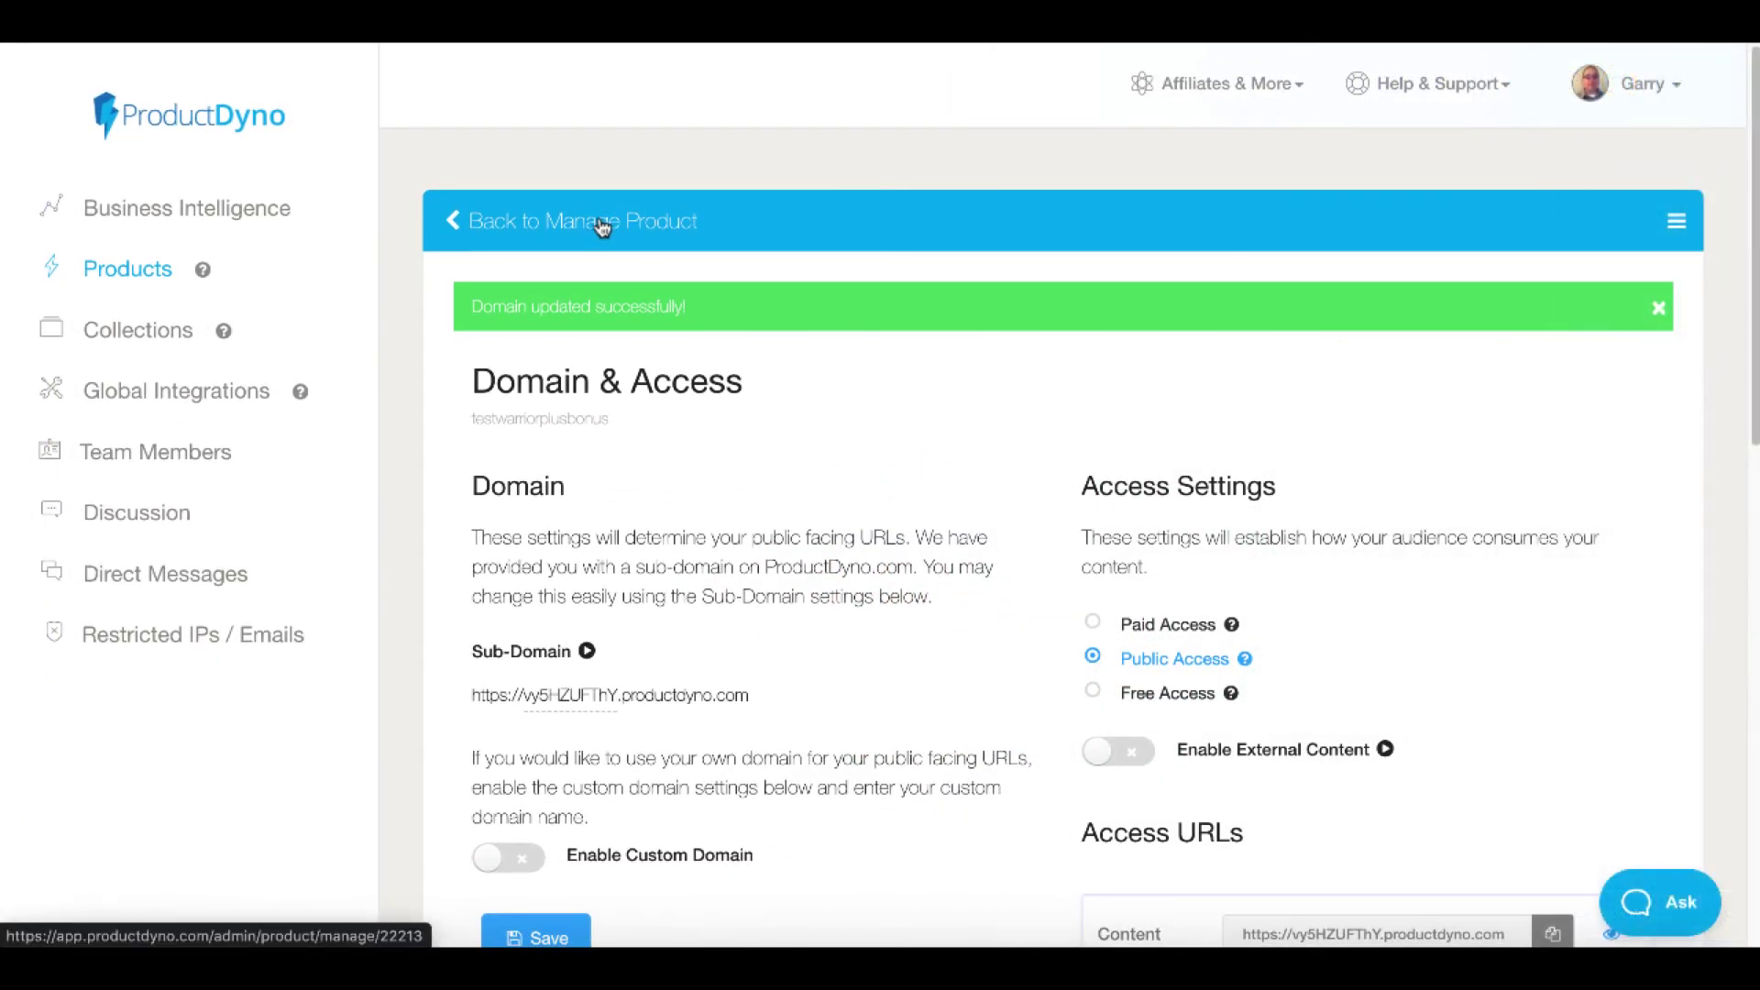
# Switch back to ProductDyno, leave the product's settings and create a collection named testw+bonuscollection
pyautogui.click(601, 227)
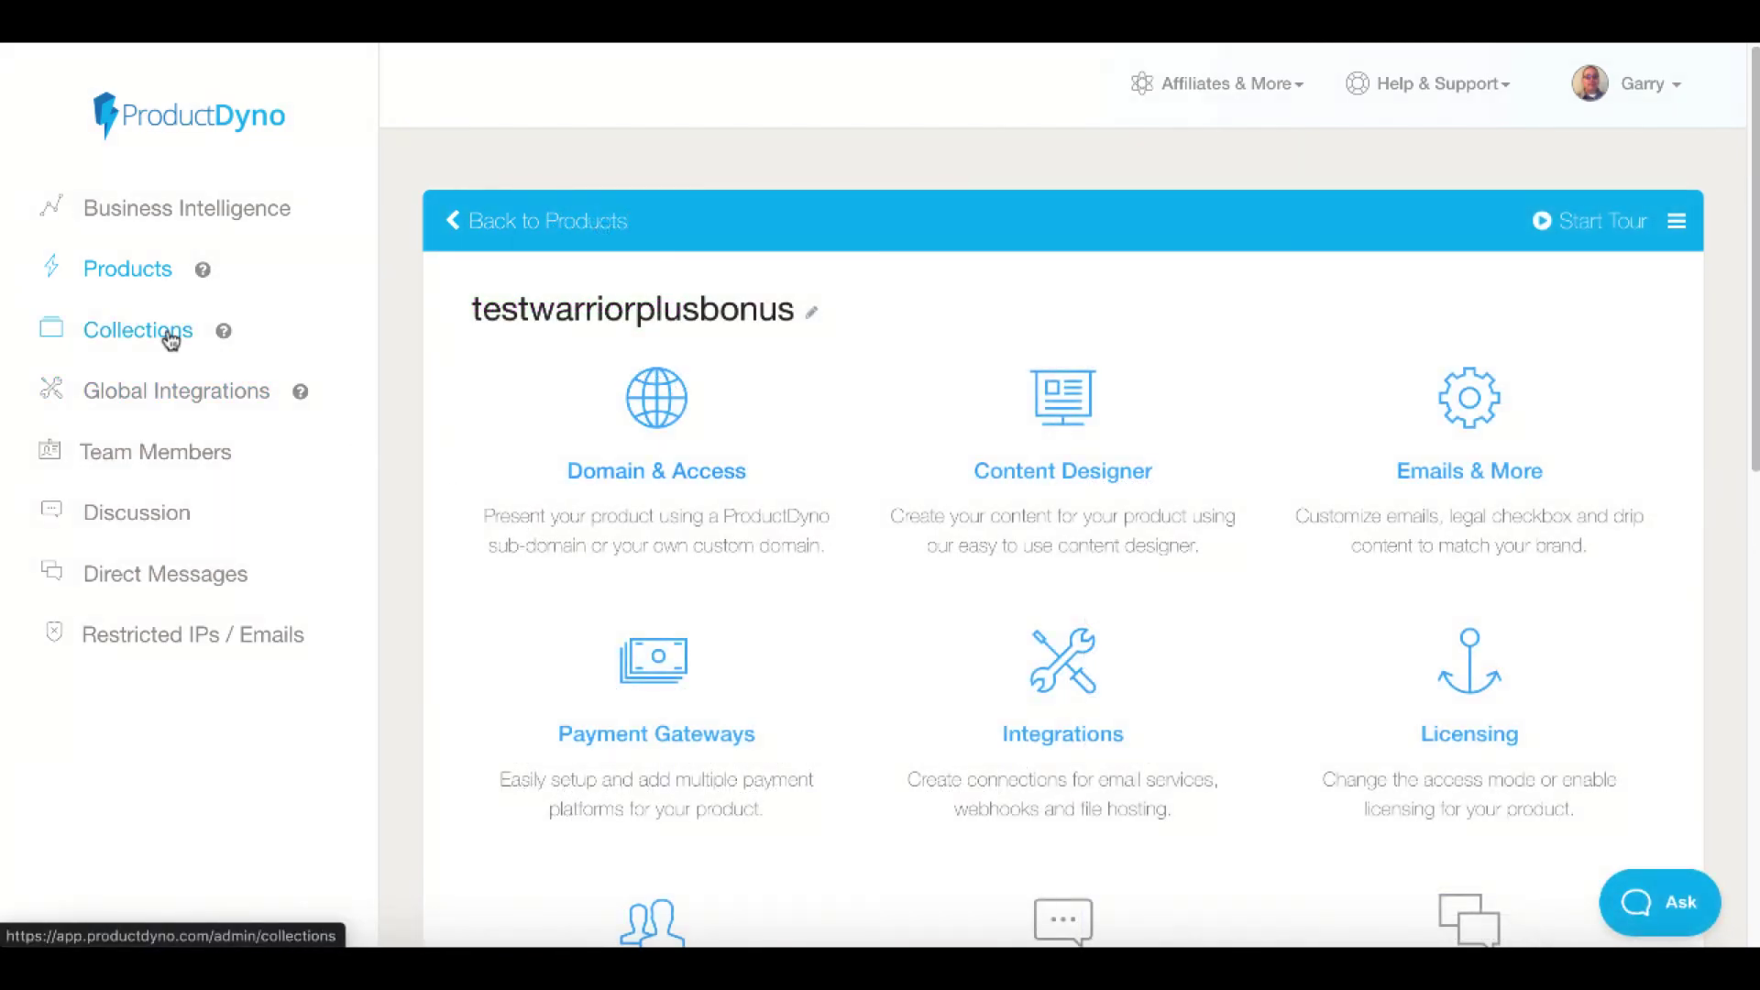
pyautogui.click(171, 340)
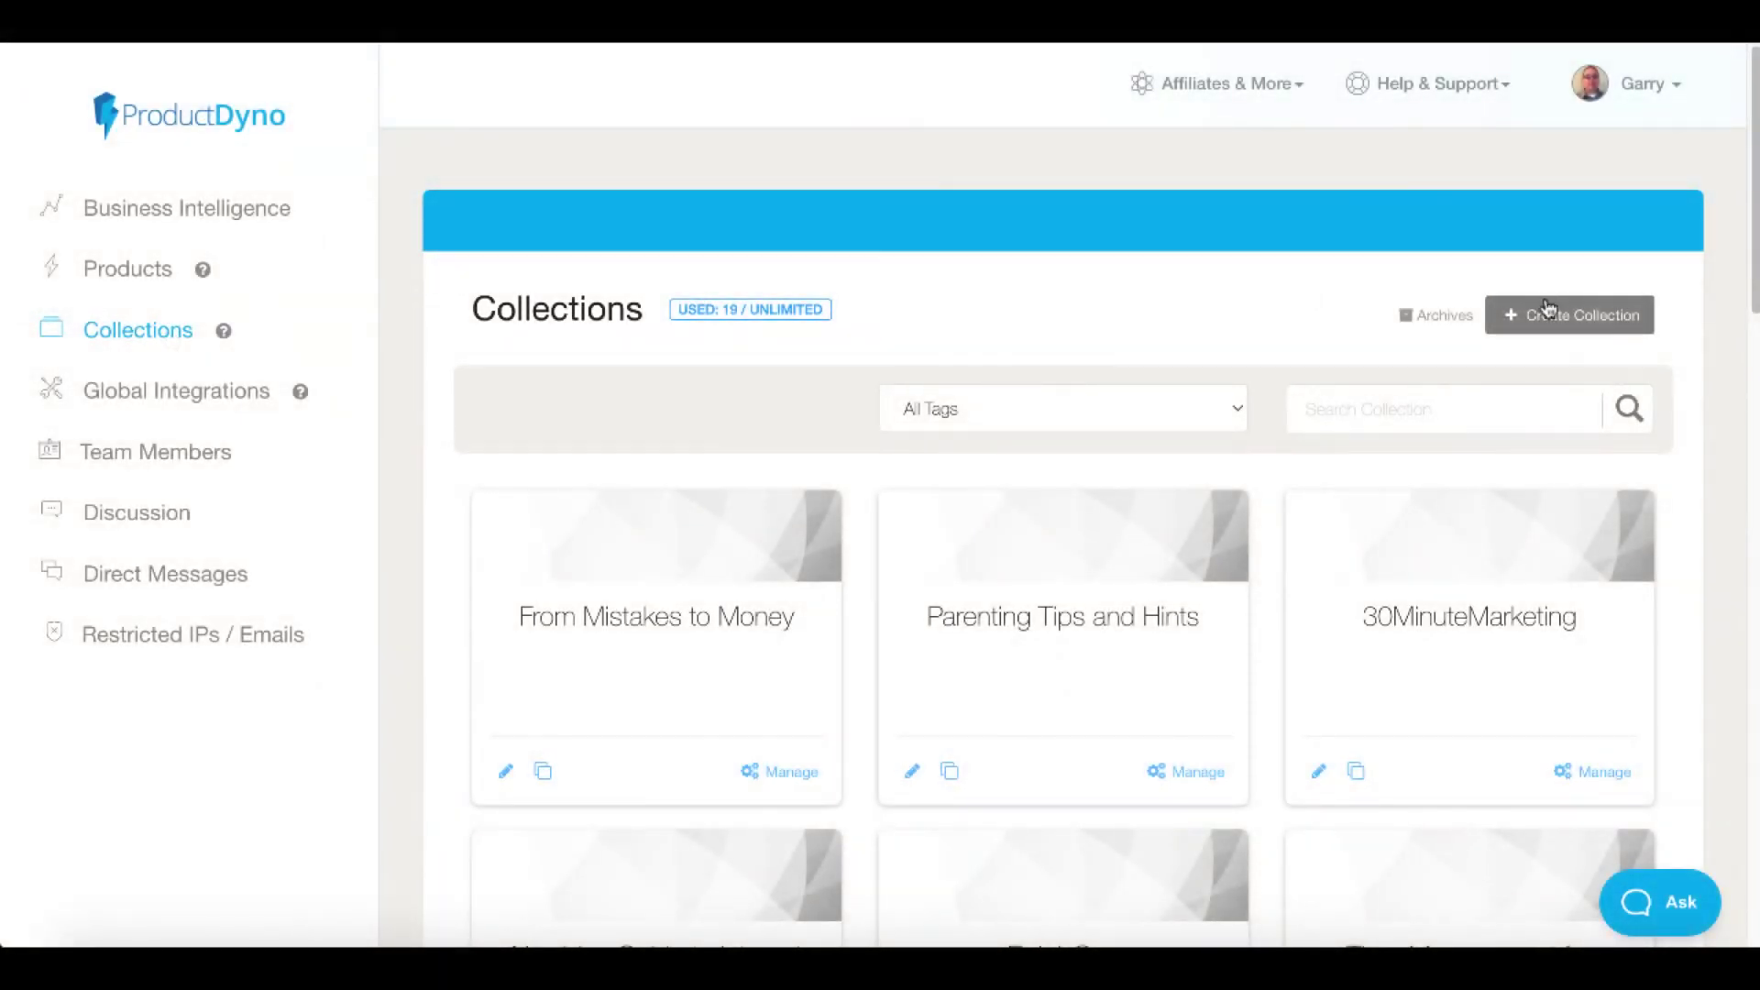
pyautogui.click(1567, 317)
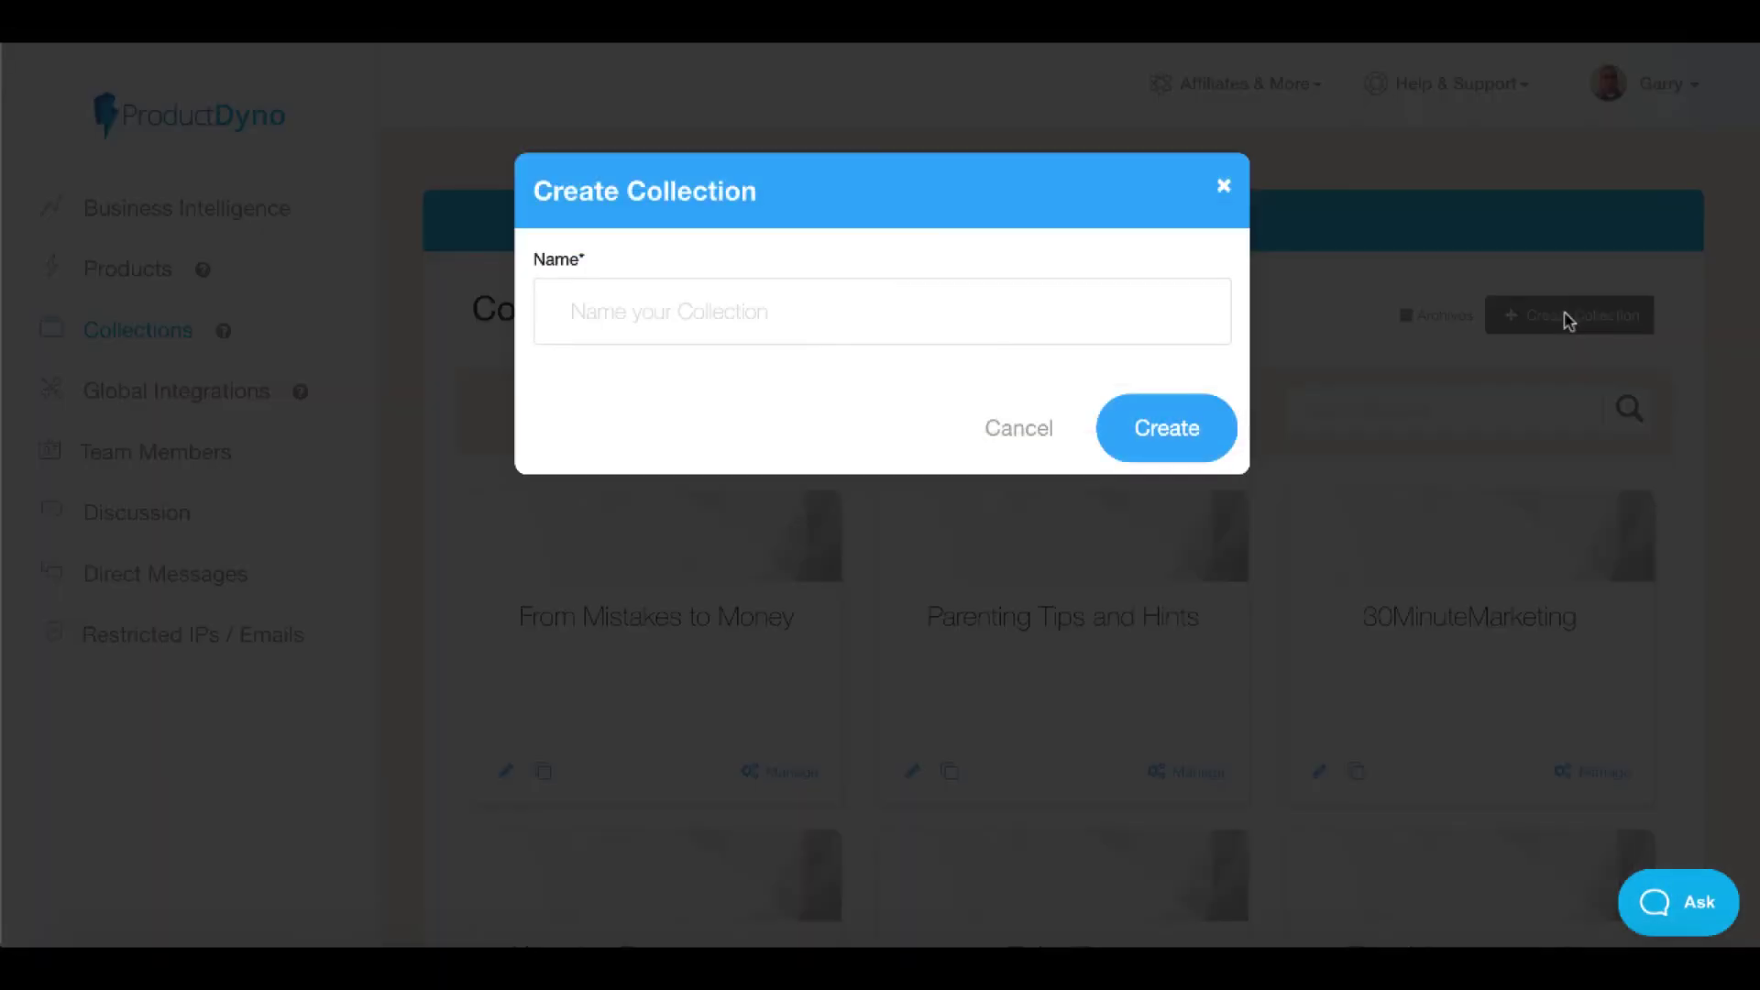
pyautogui.click(771, 321)
pyautogui.write('testw+bonuscollection')
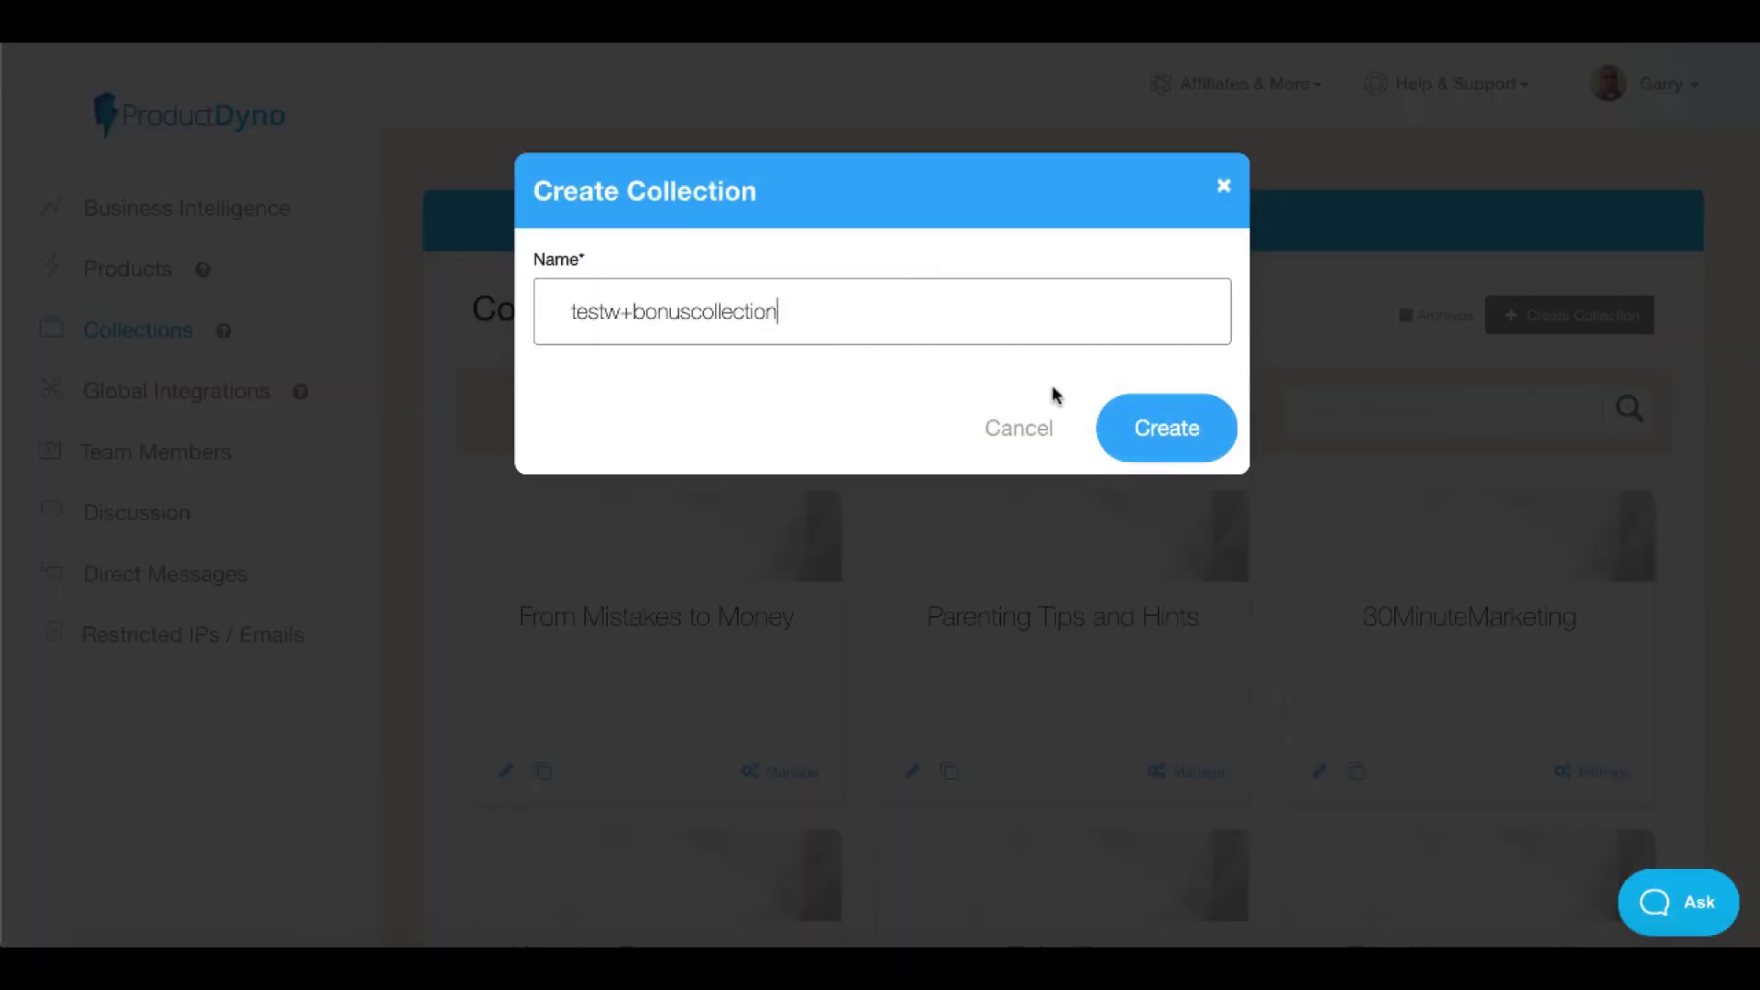
pyautogui.click(1172, 444)
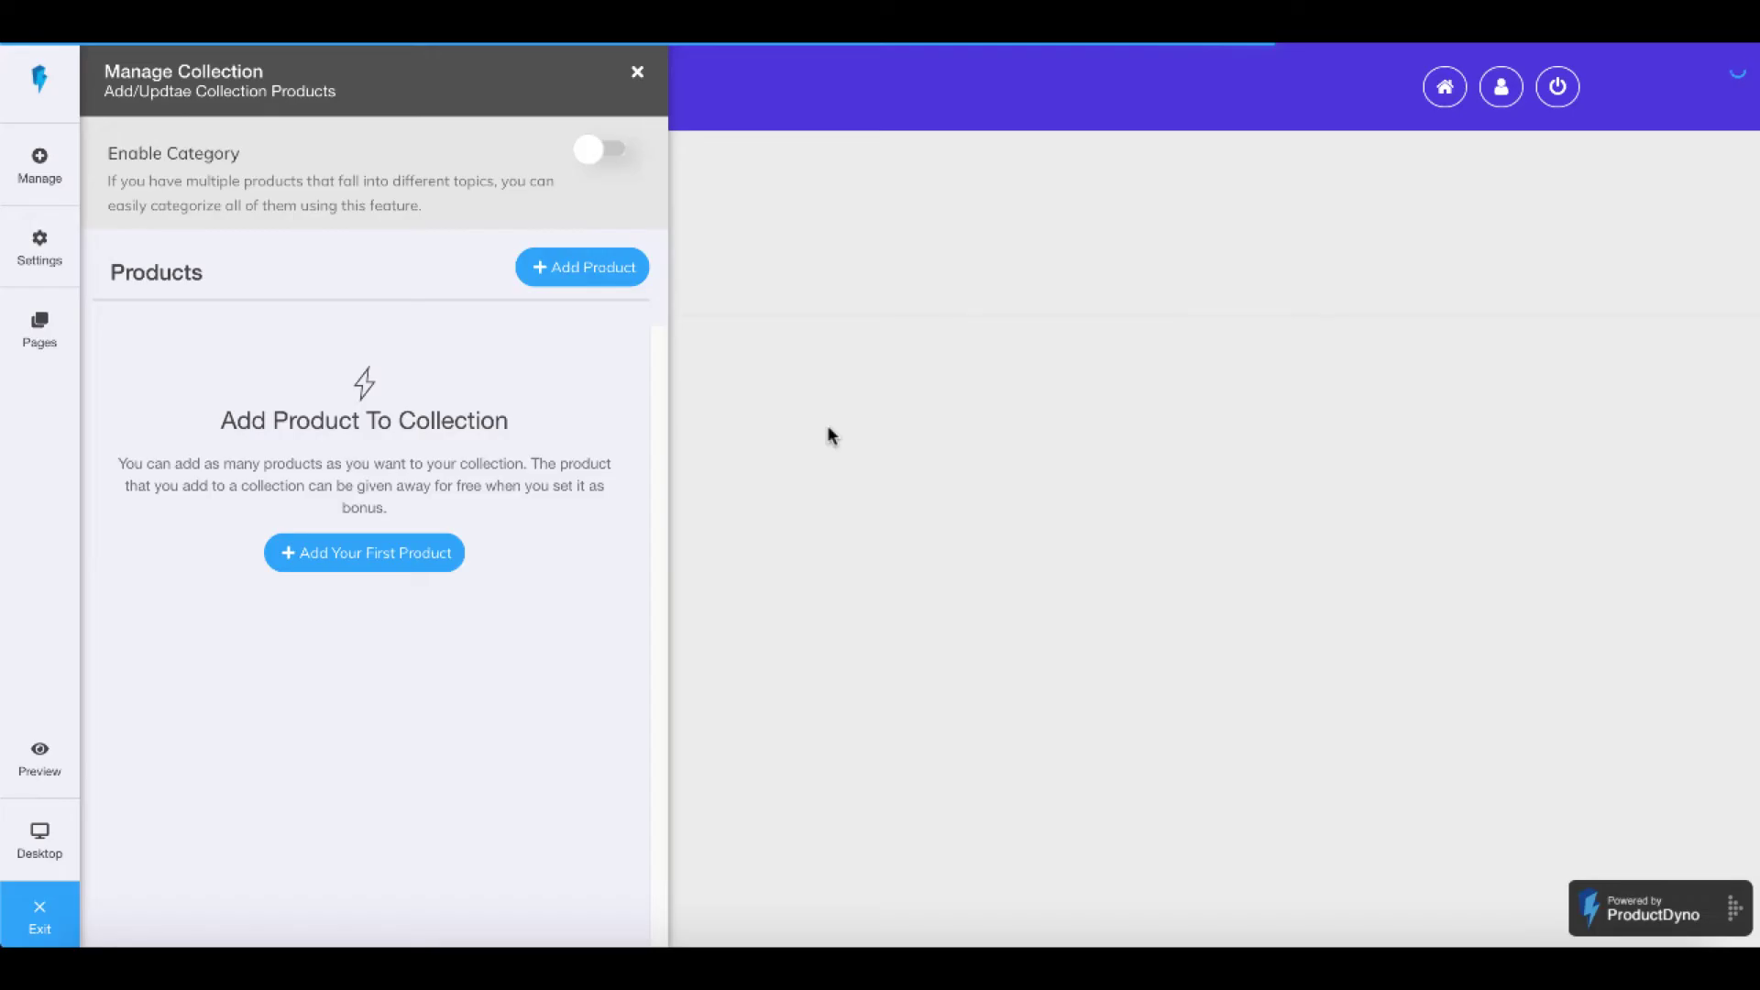
# Add the product testwarriorplusbonus to the collection as a bonus
pyautogui.click(564, 277)
pyautogui.click(690, 312)
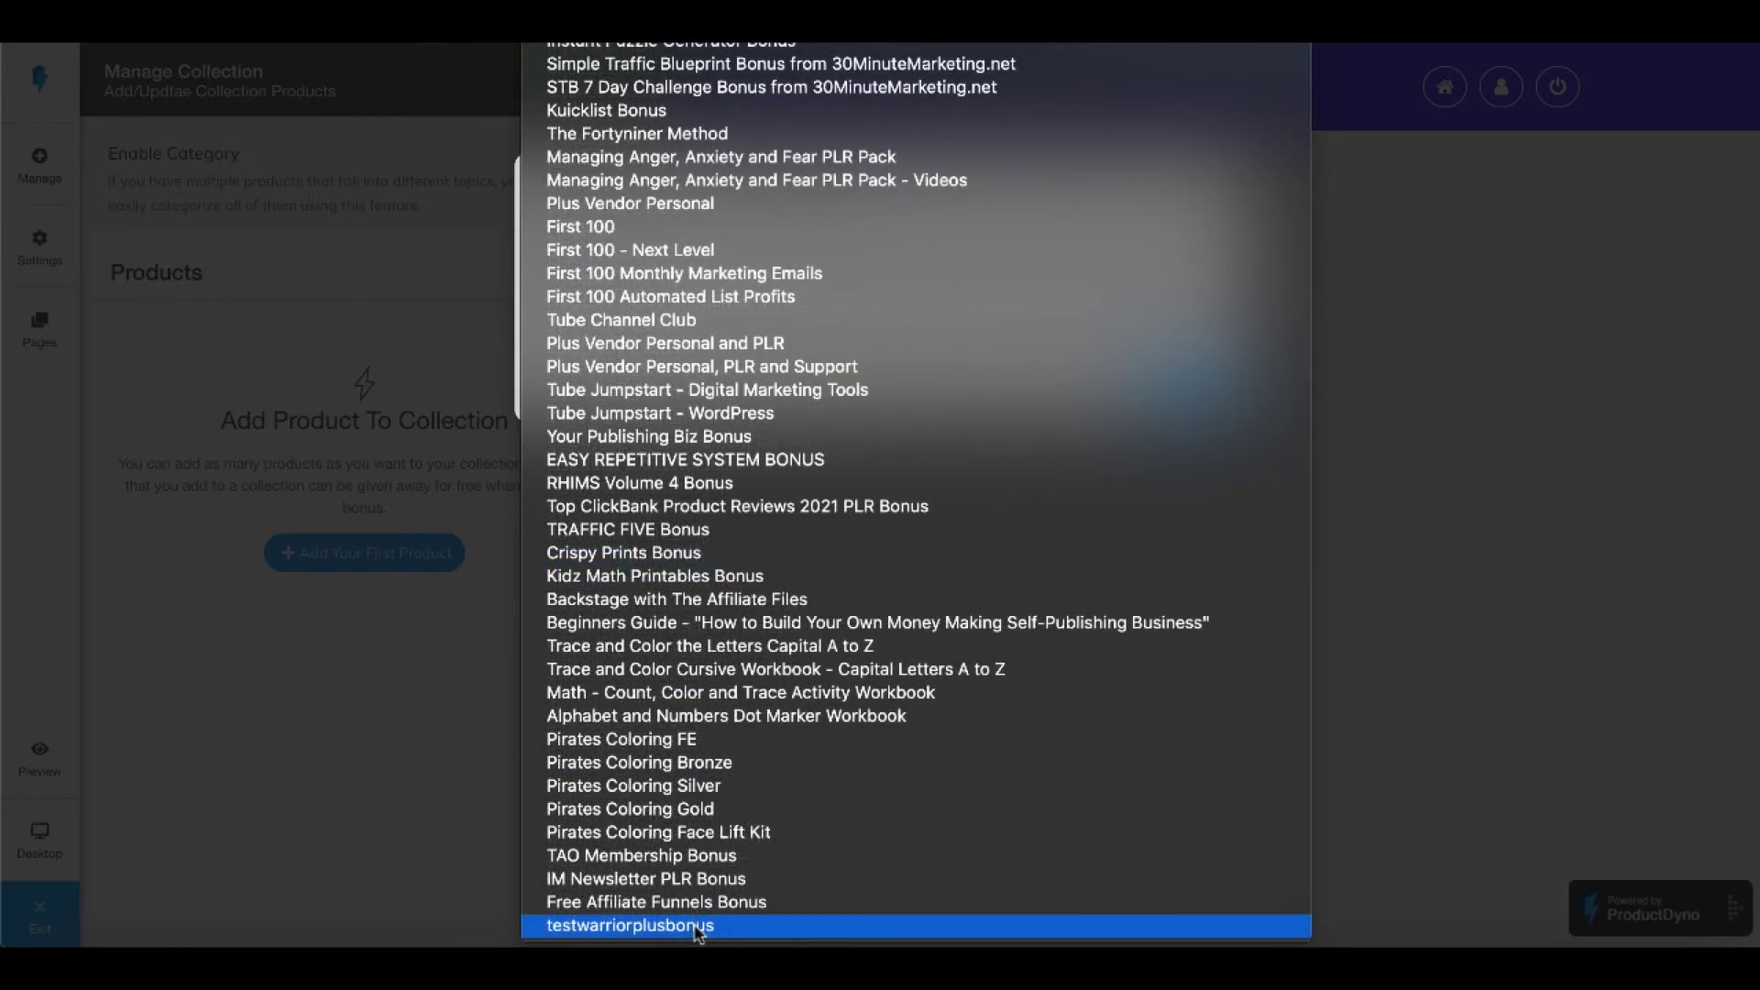
pyautogui.click(699, 929)
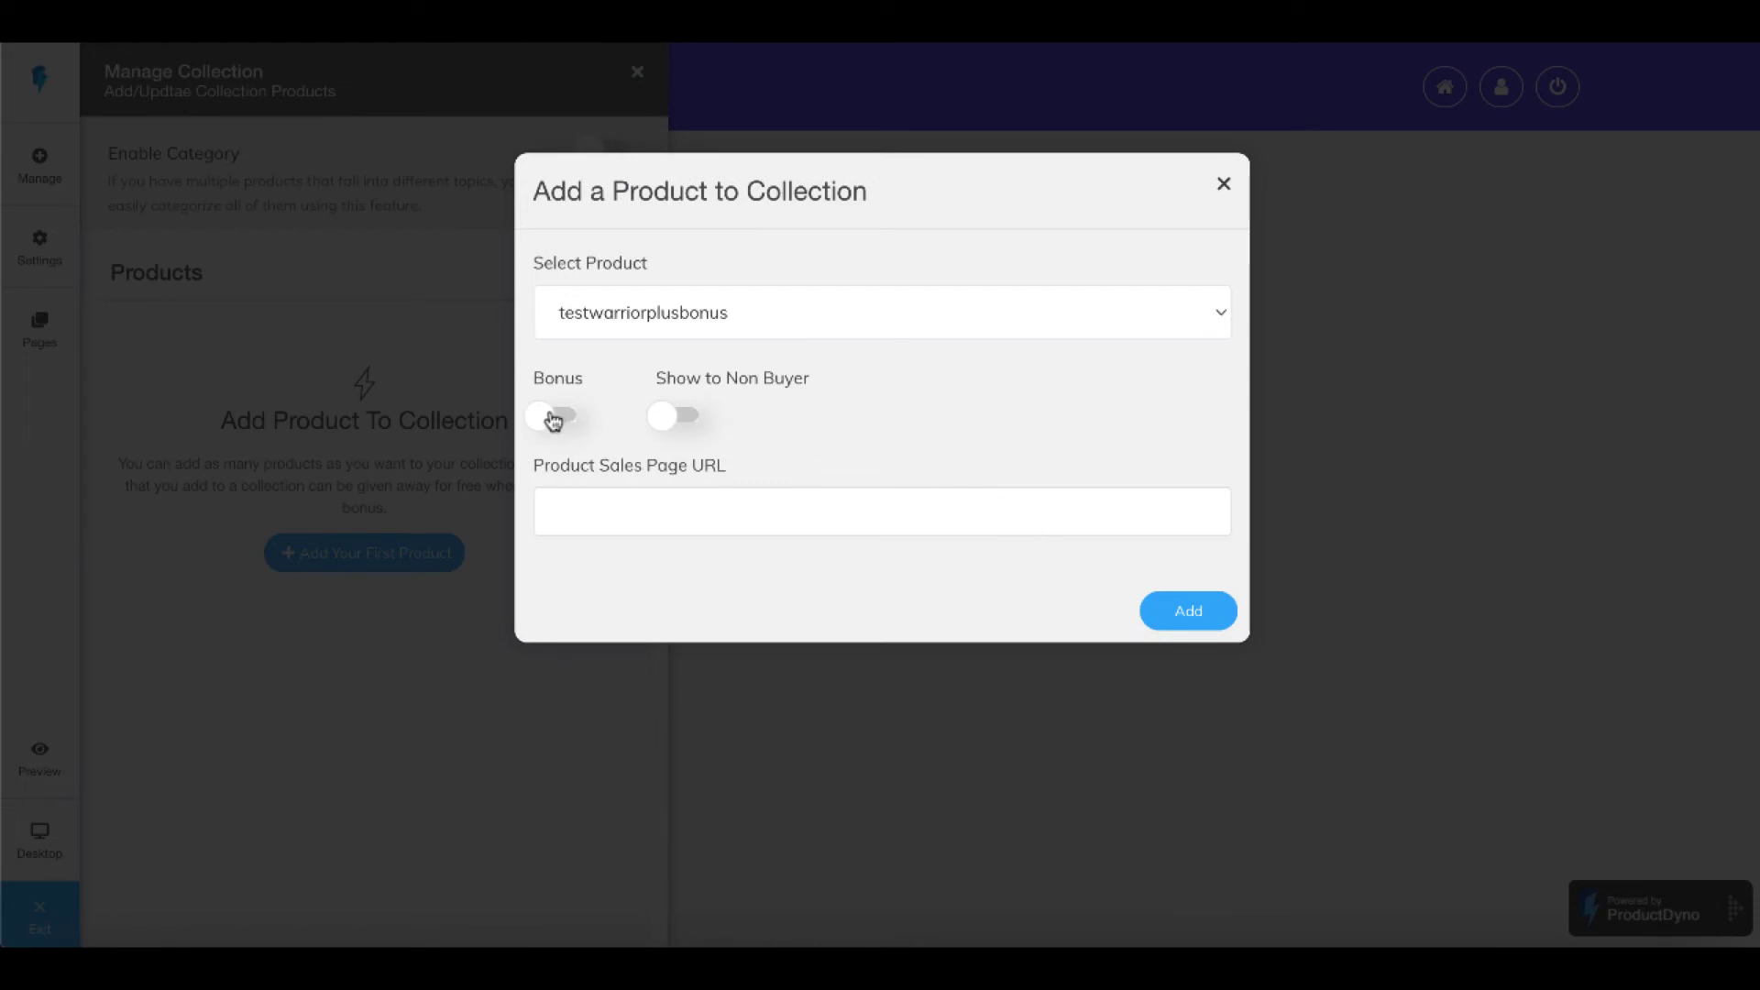
pyautogui.click(553, 418)
pyautogui.click(1191, 621)
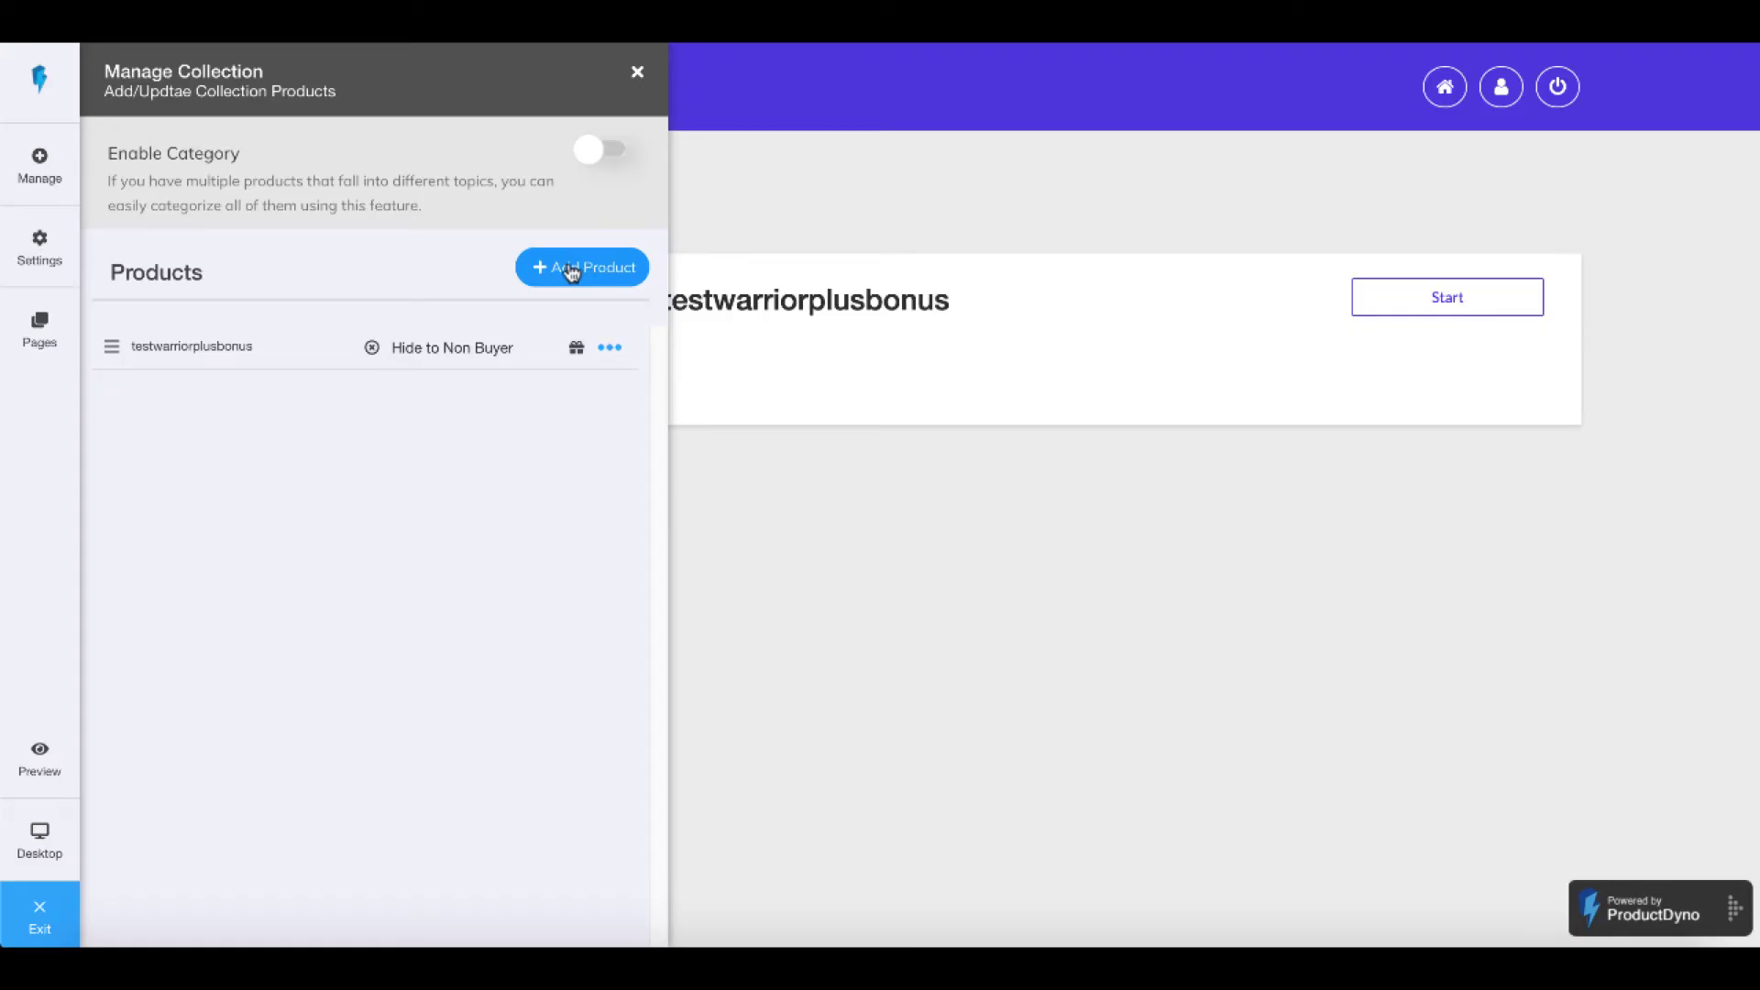
# Add the product Newbies Guide to Internet Marketing No More 9 to 5 eBook to the collection as a bonus
pyautogui.click(572, 271)
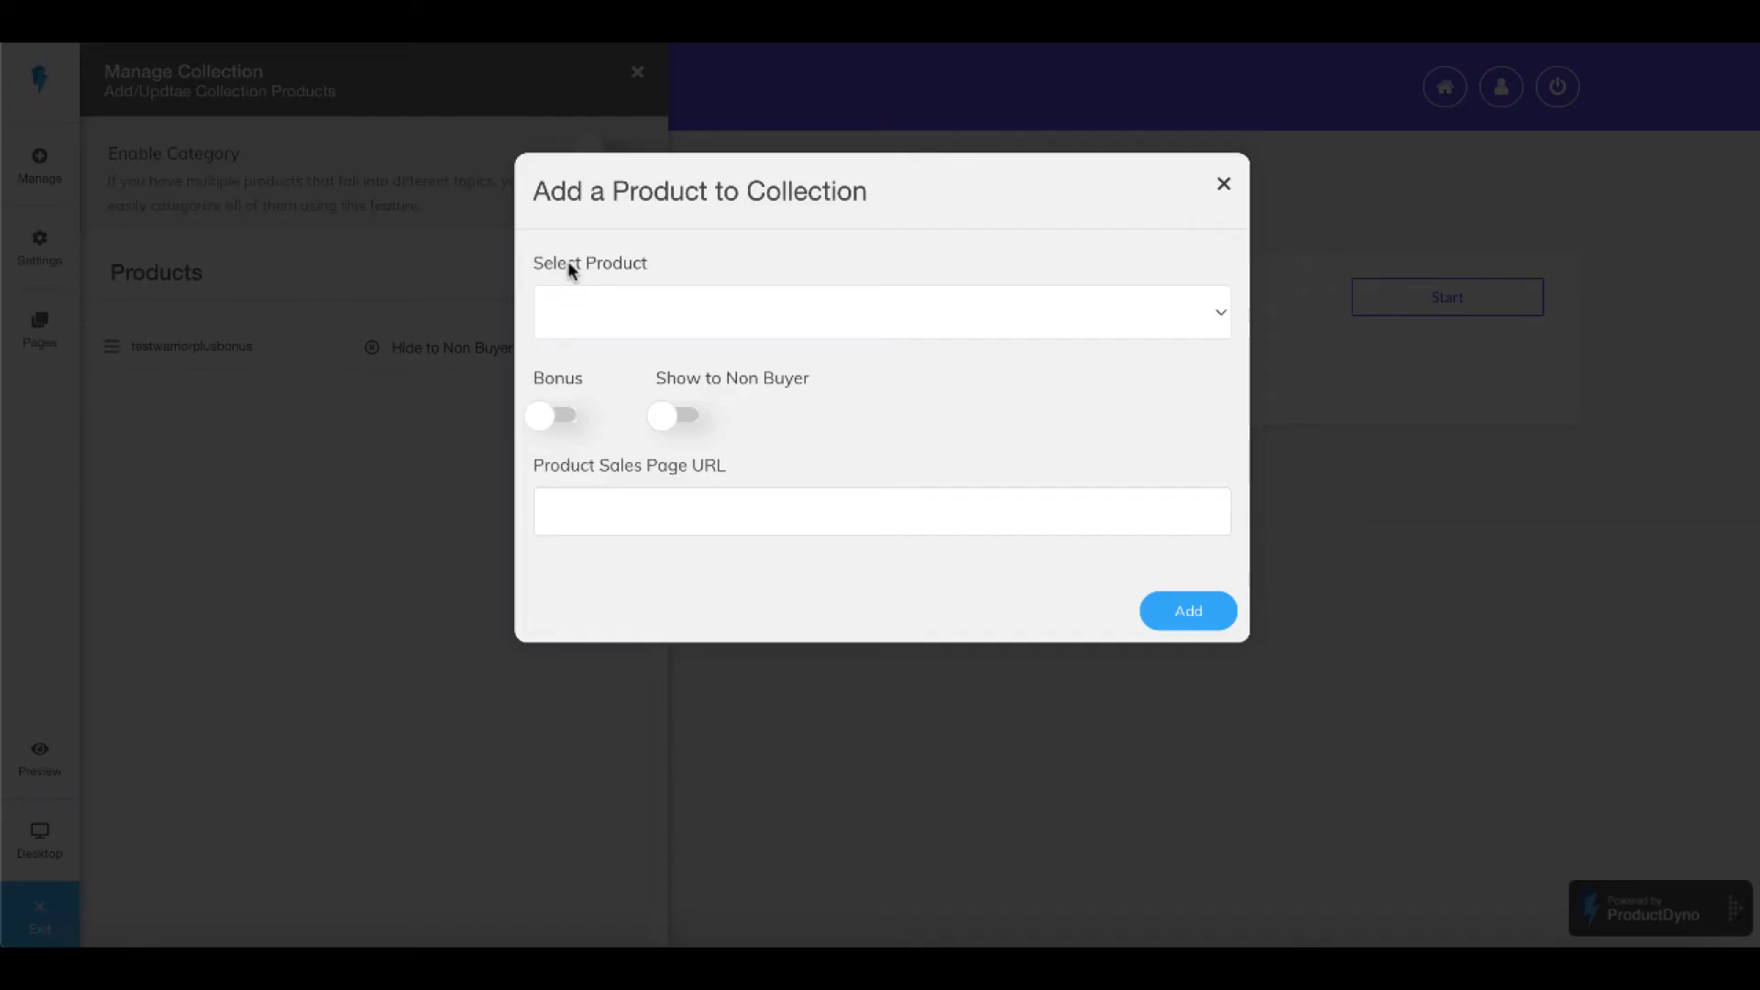
pyautogui.click(687, 307)
pyautogui.scroll(-3, 688, 459)
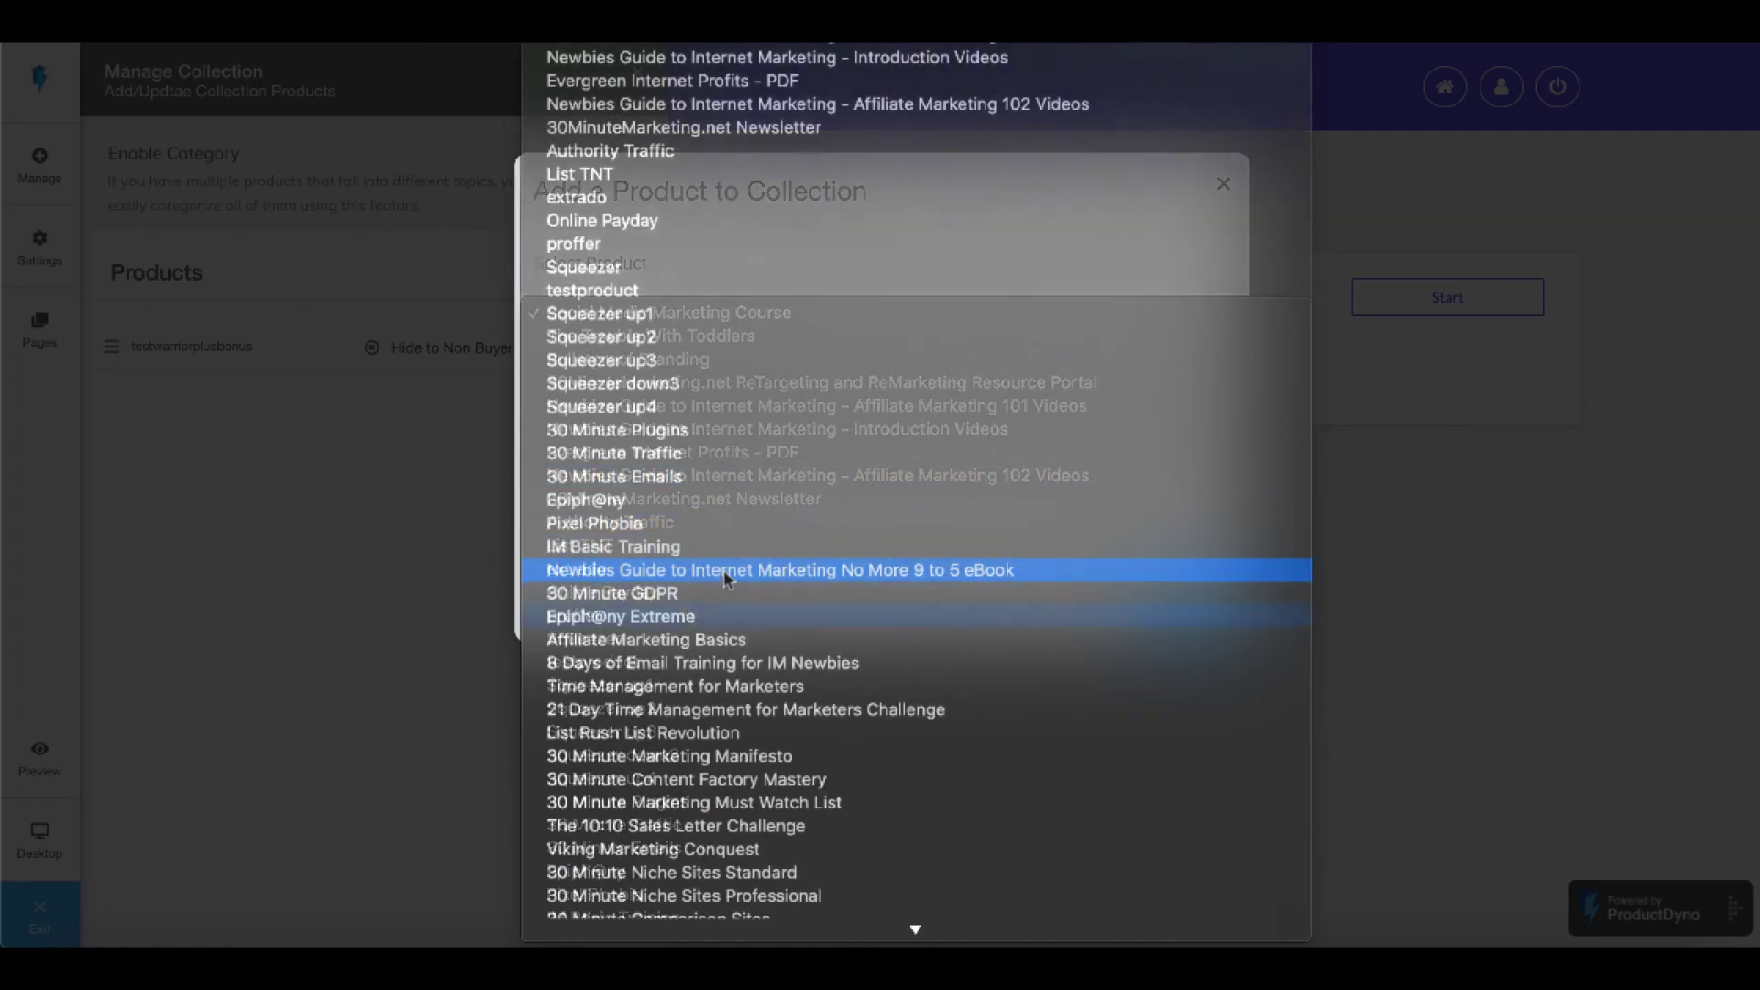
pyautogui.click(735, 569)
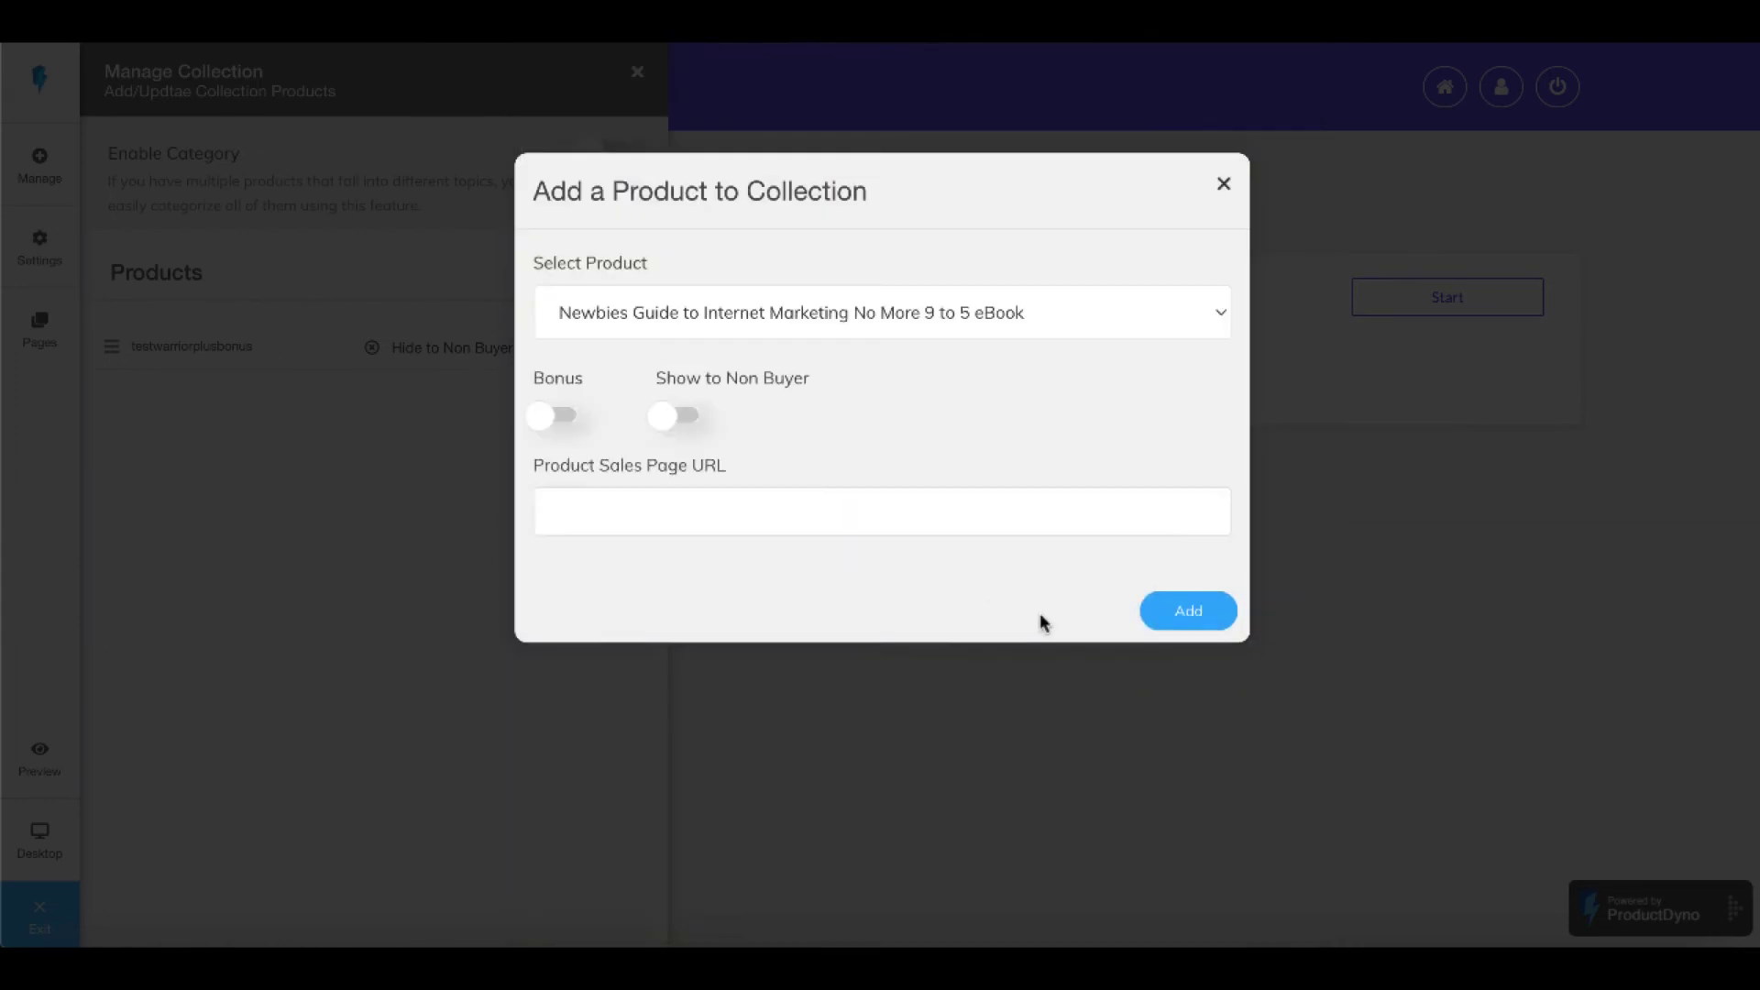
pyautogui.click(550, 415)
pyautogui.click(1182, 616)
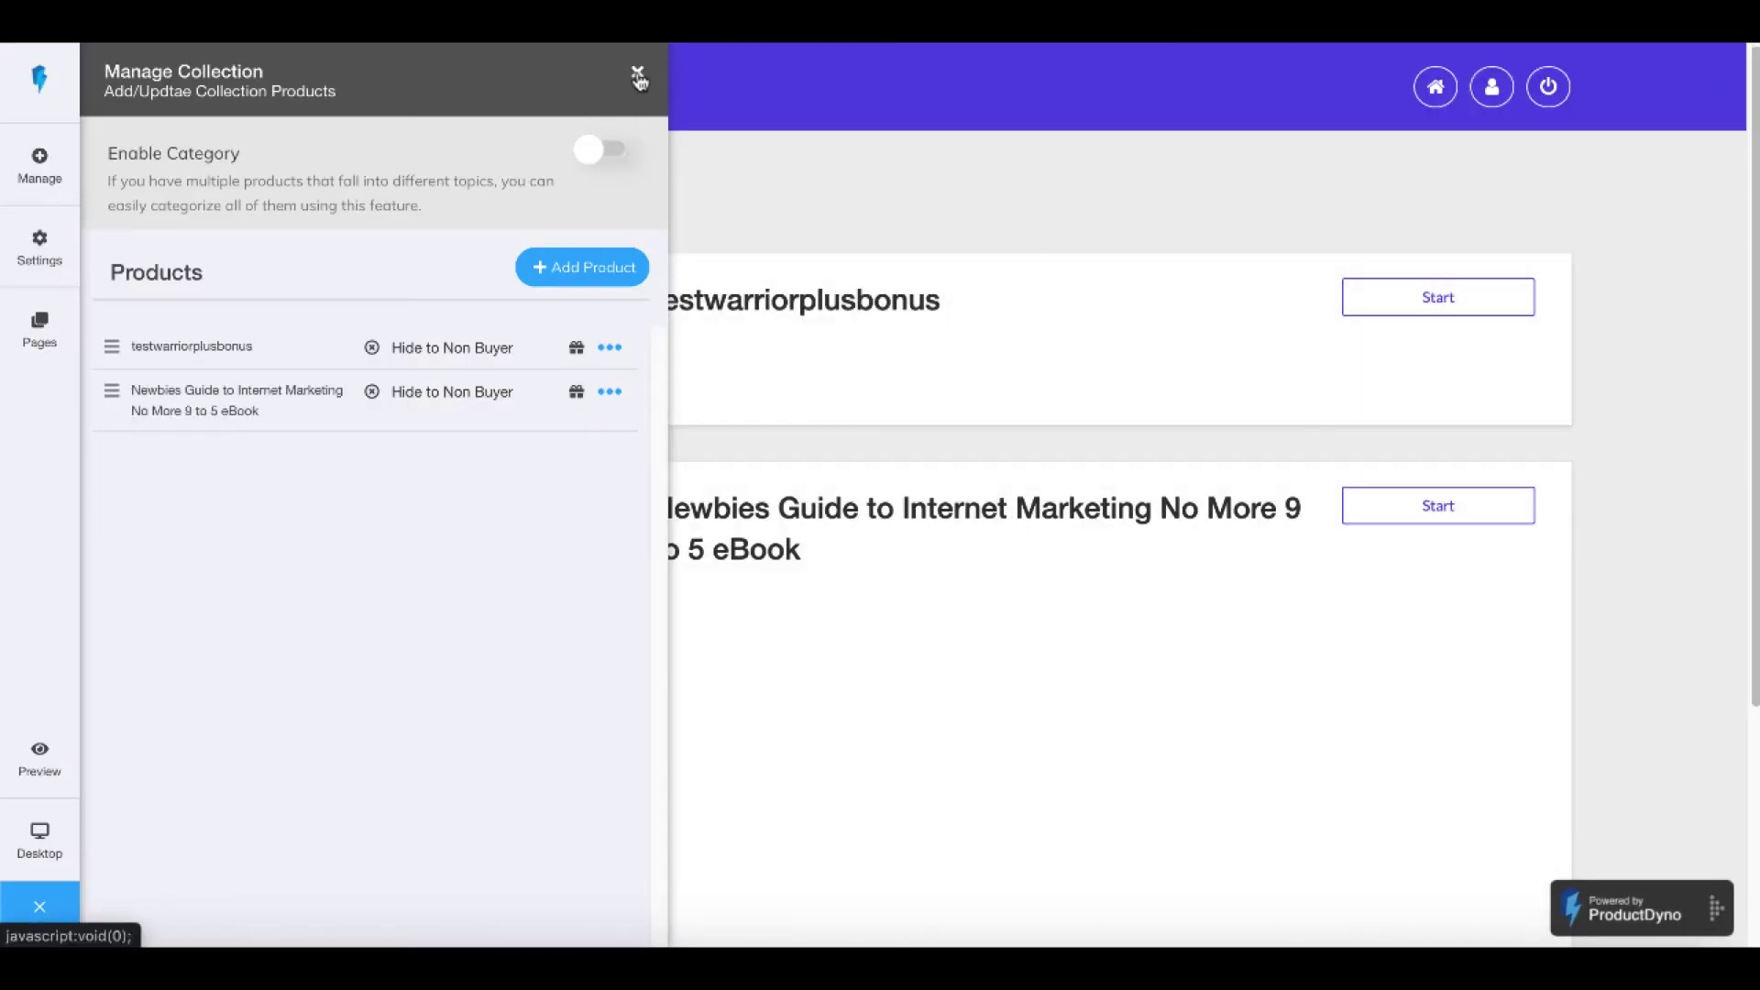
# Exit the collection designer, set the collection's sub-domain to testw+bonuscollection in Domain & Access and save
pyautogui.click(40, 910)
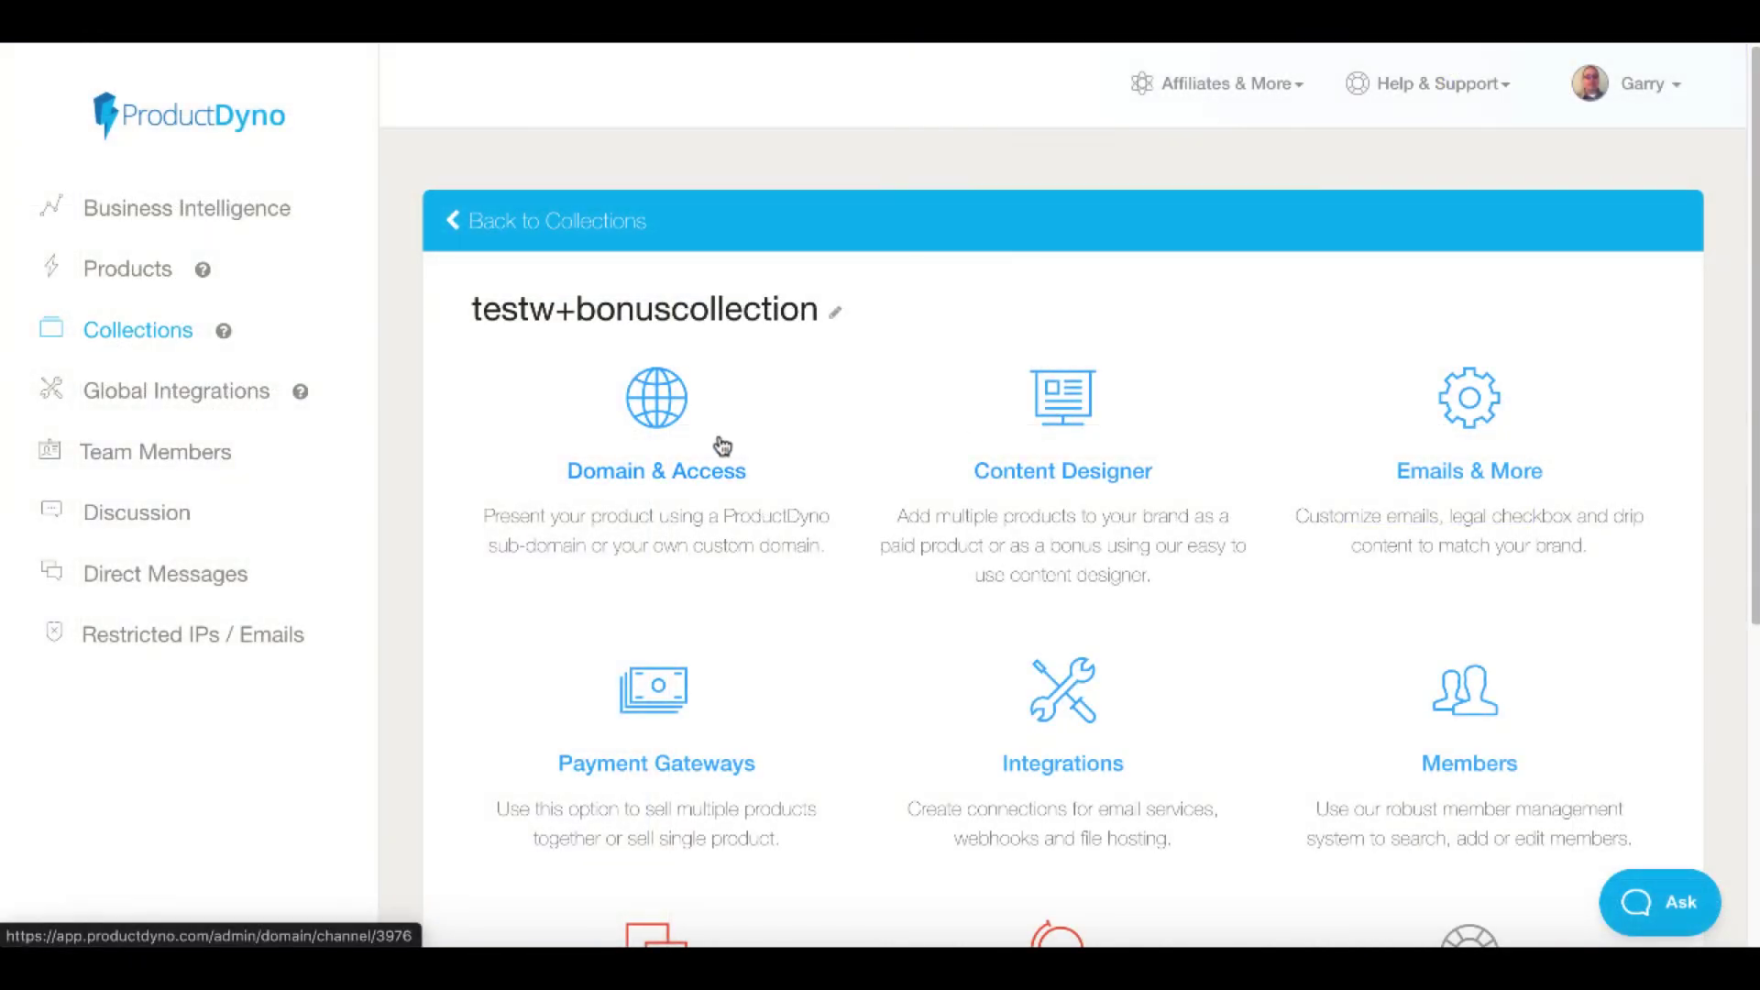
pyautogui.click(665, 426)
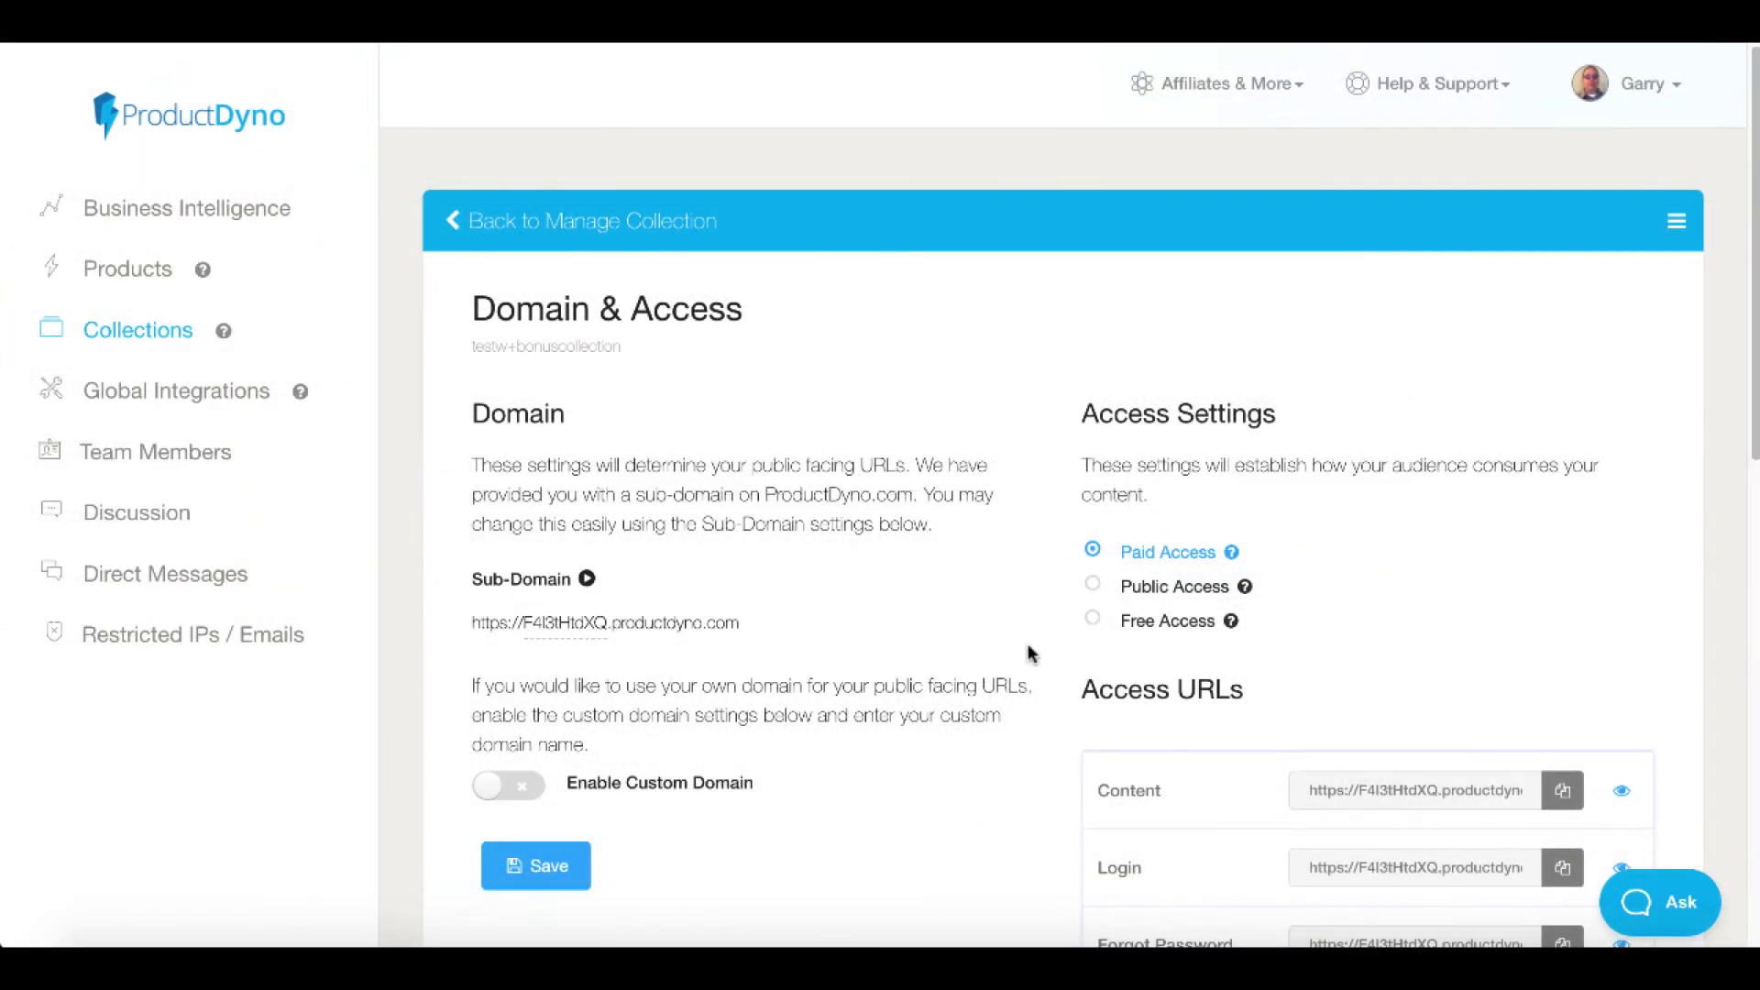
pyautogui.doubleClick(559, 620)
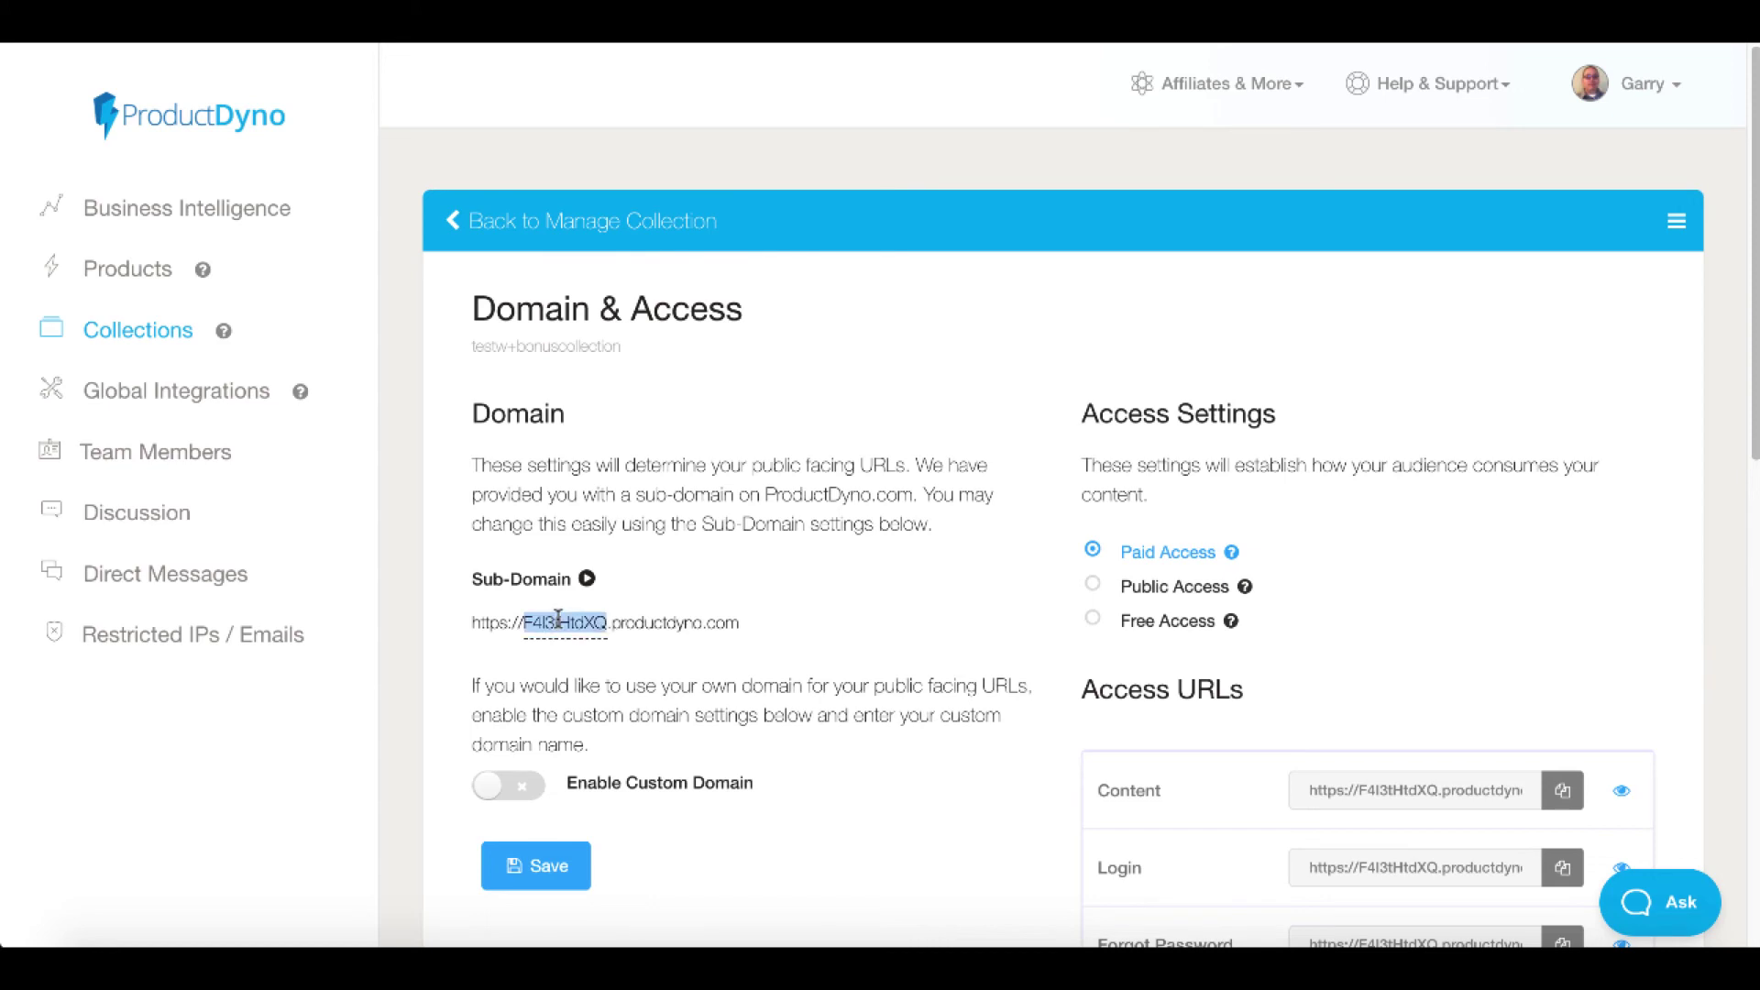
pyautogui.write('test')
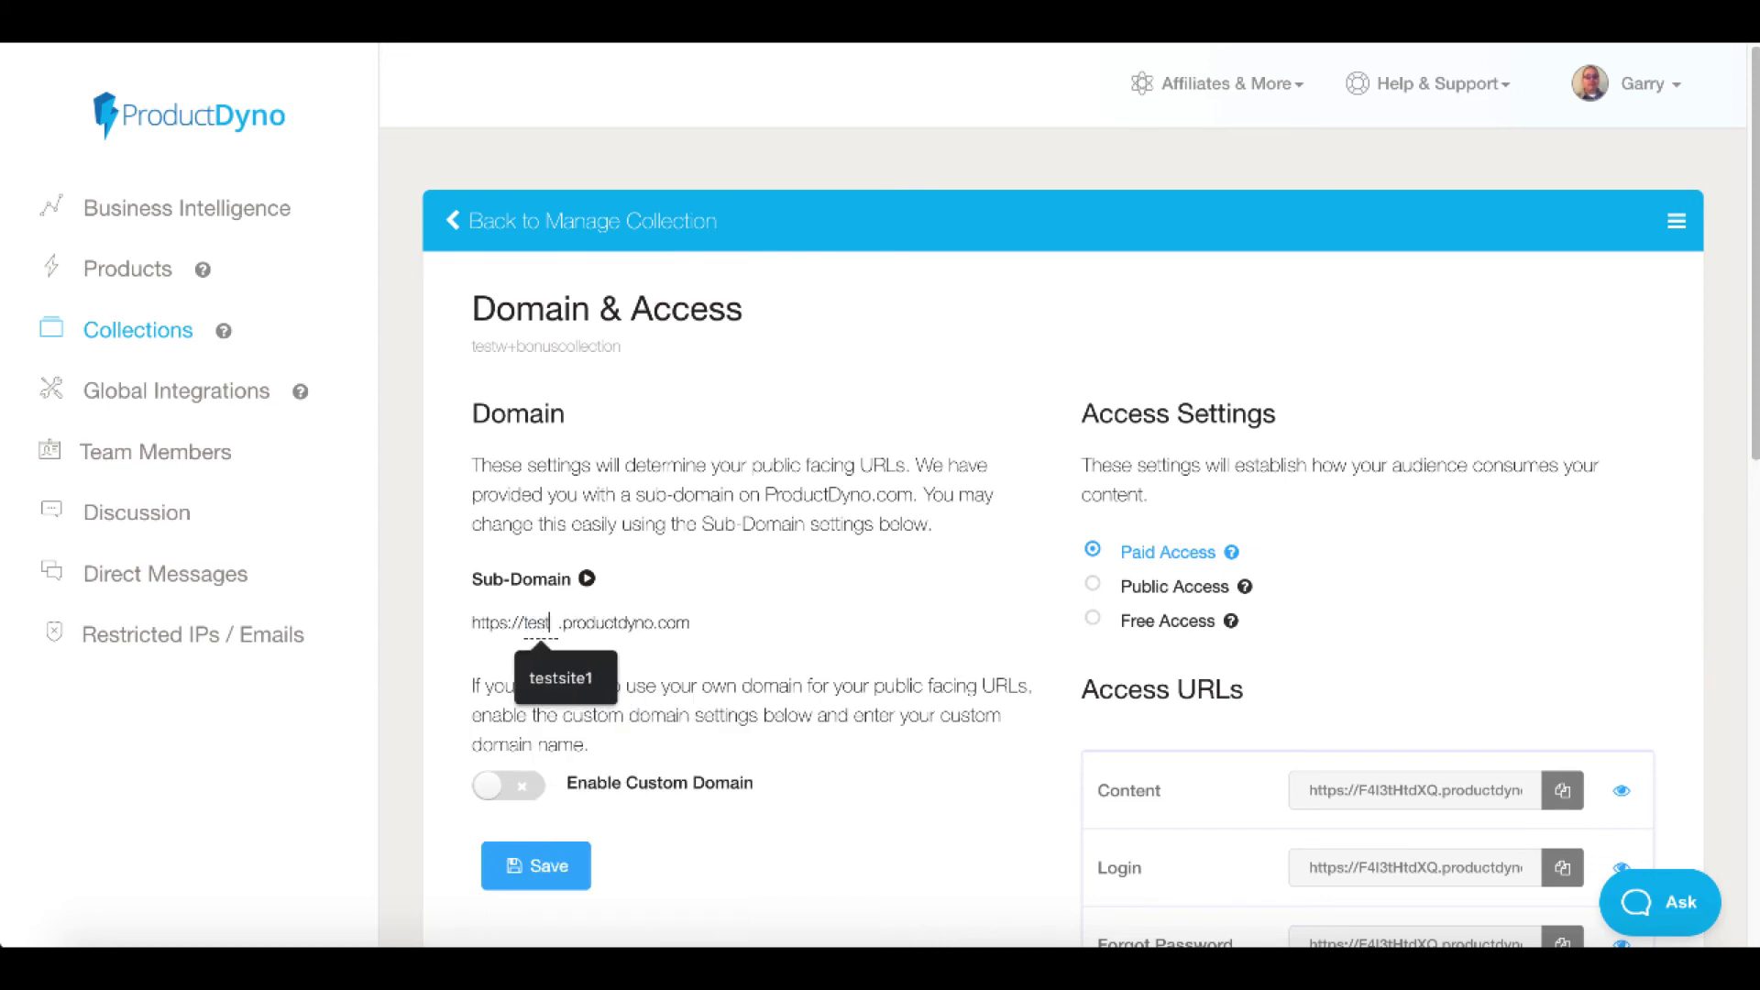
pyautogui.write('w+')
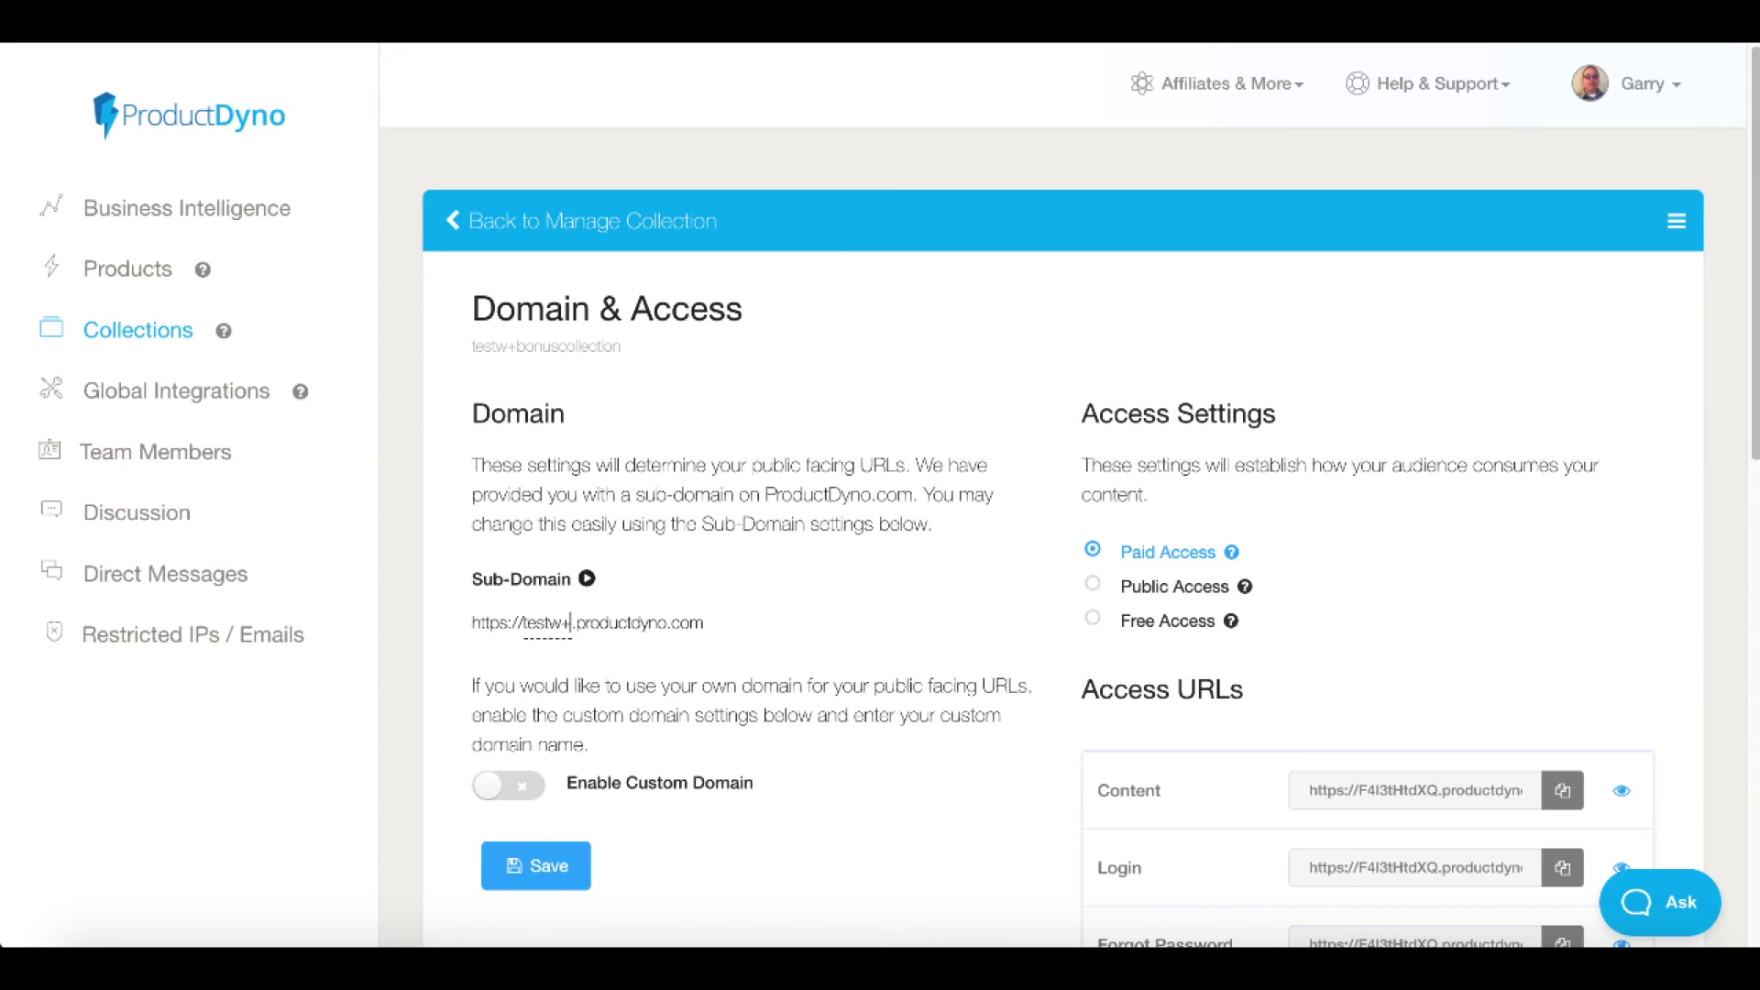
pyautogui.write('bonuscollection')
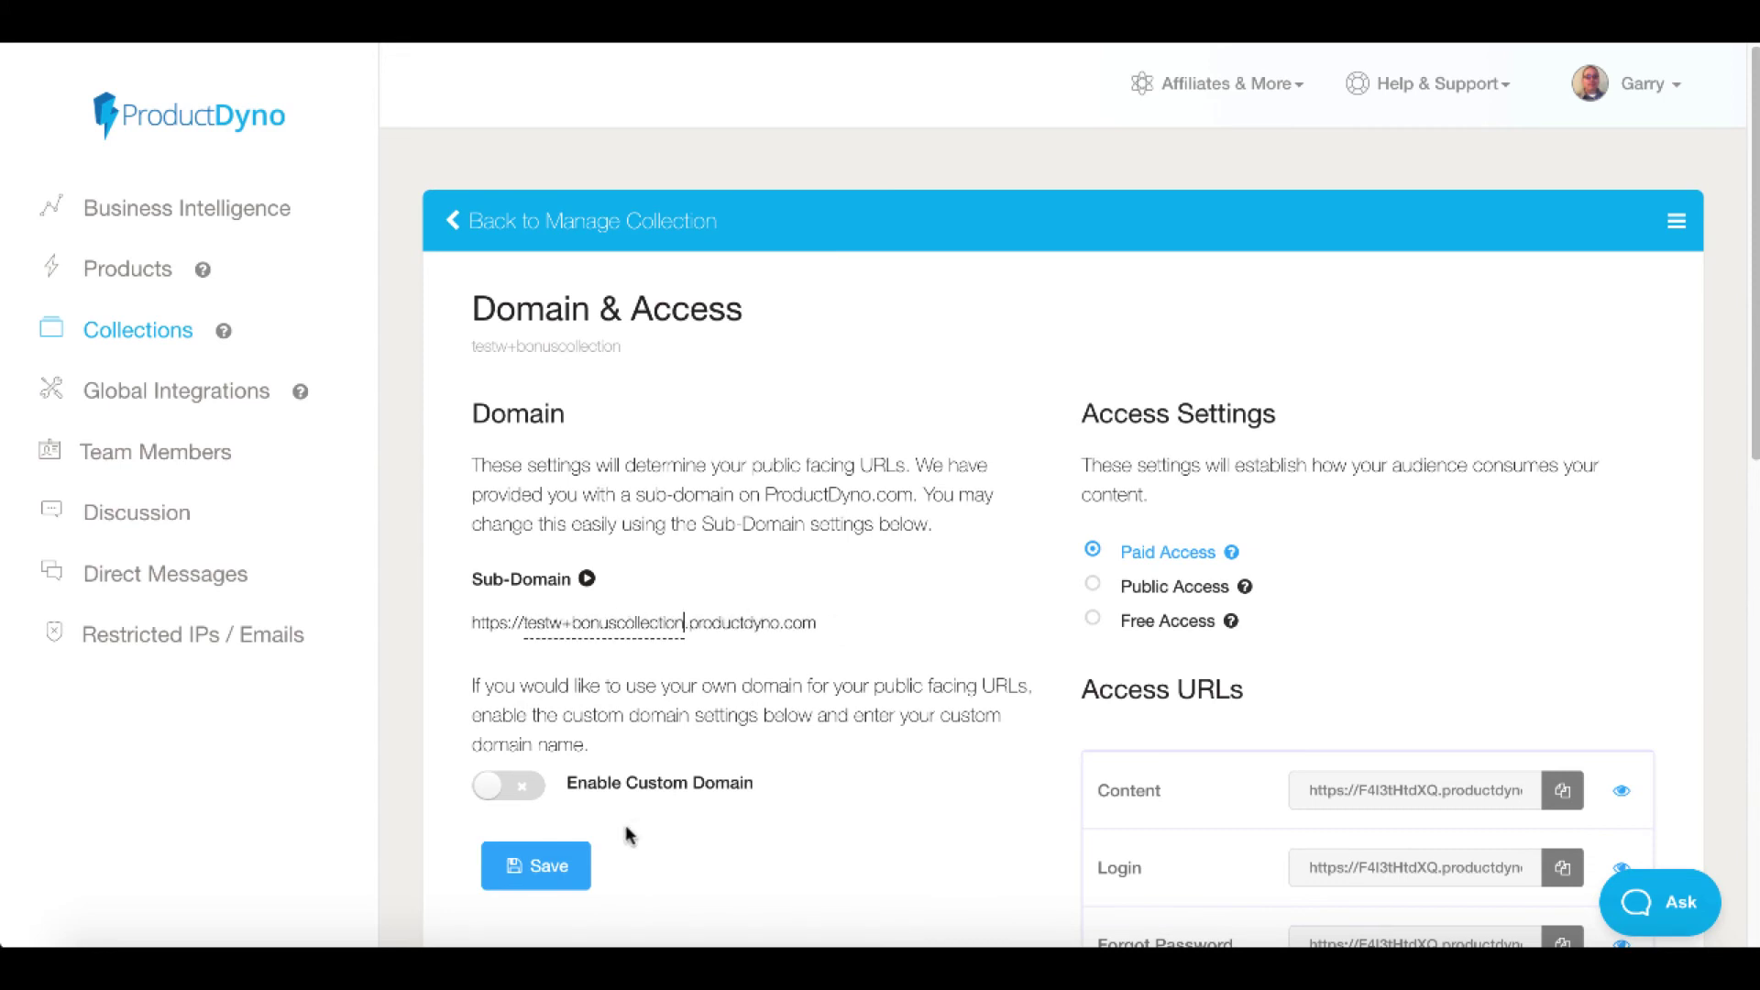
pyautogui.click(549, 886)
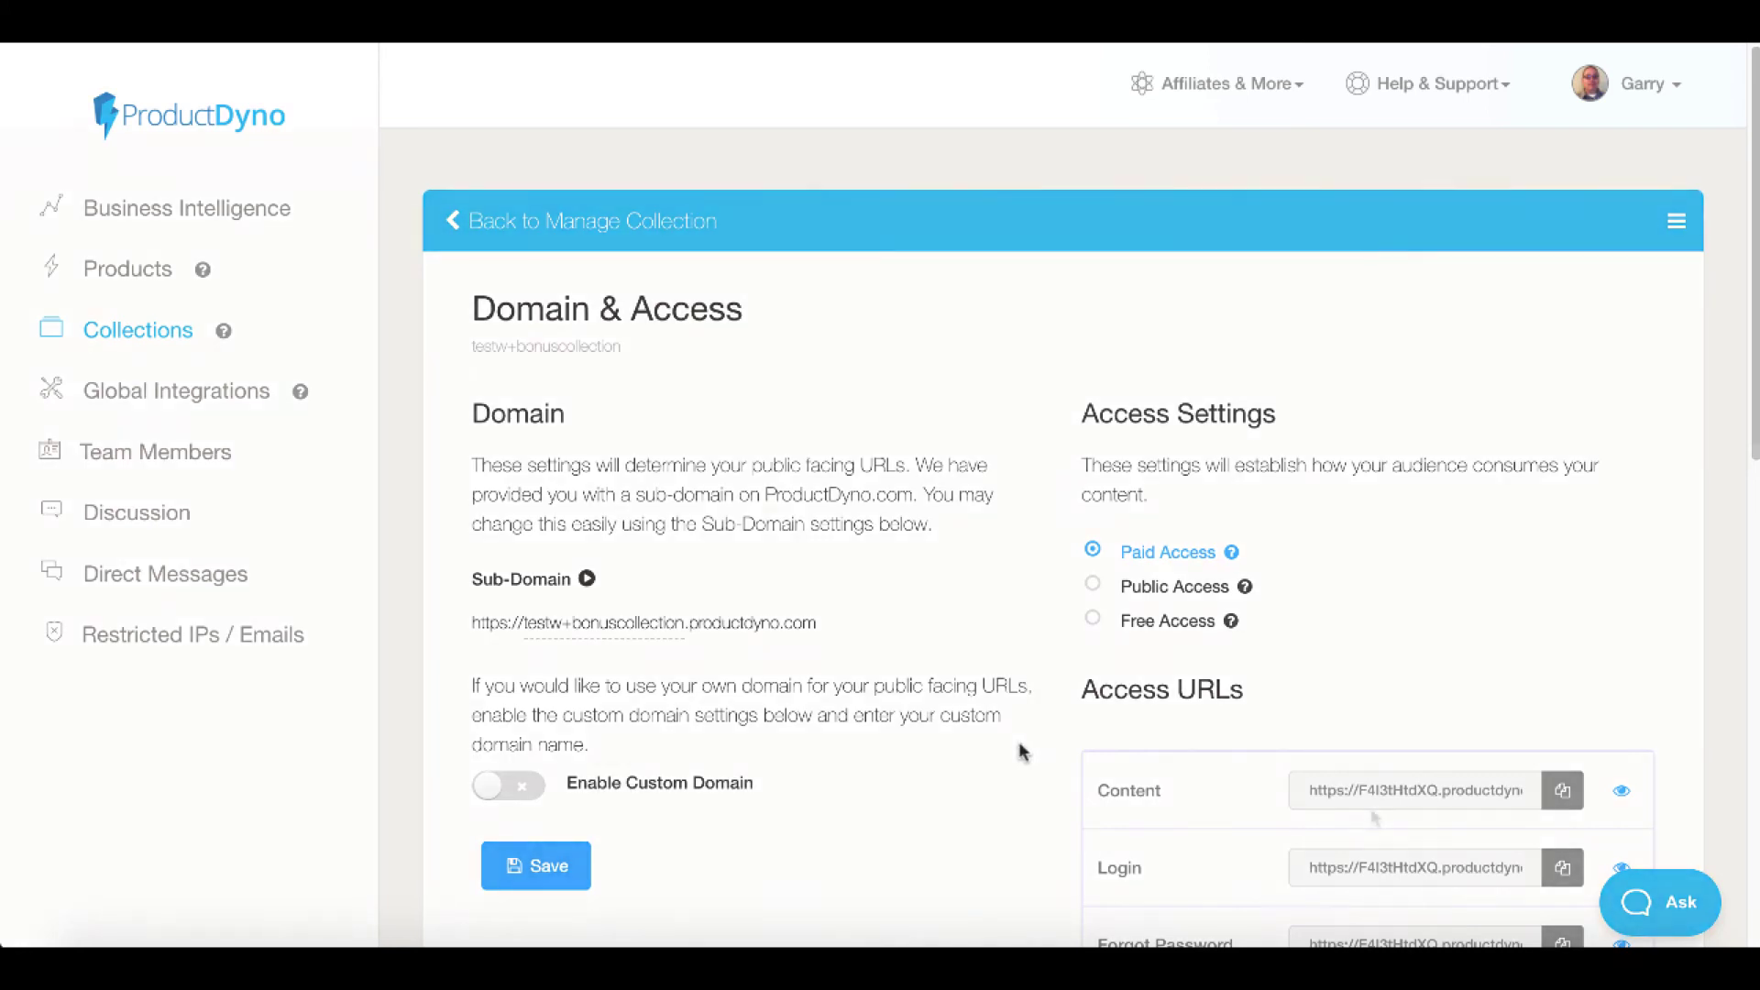
# Set the collection to Public Access, save, and open its content page
pyautogui.scroll(-2, 1353, 889)
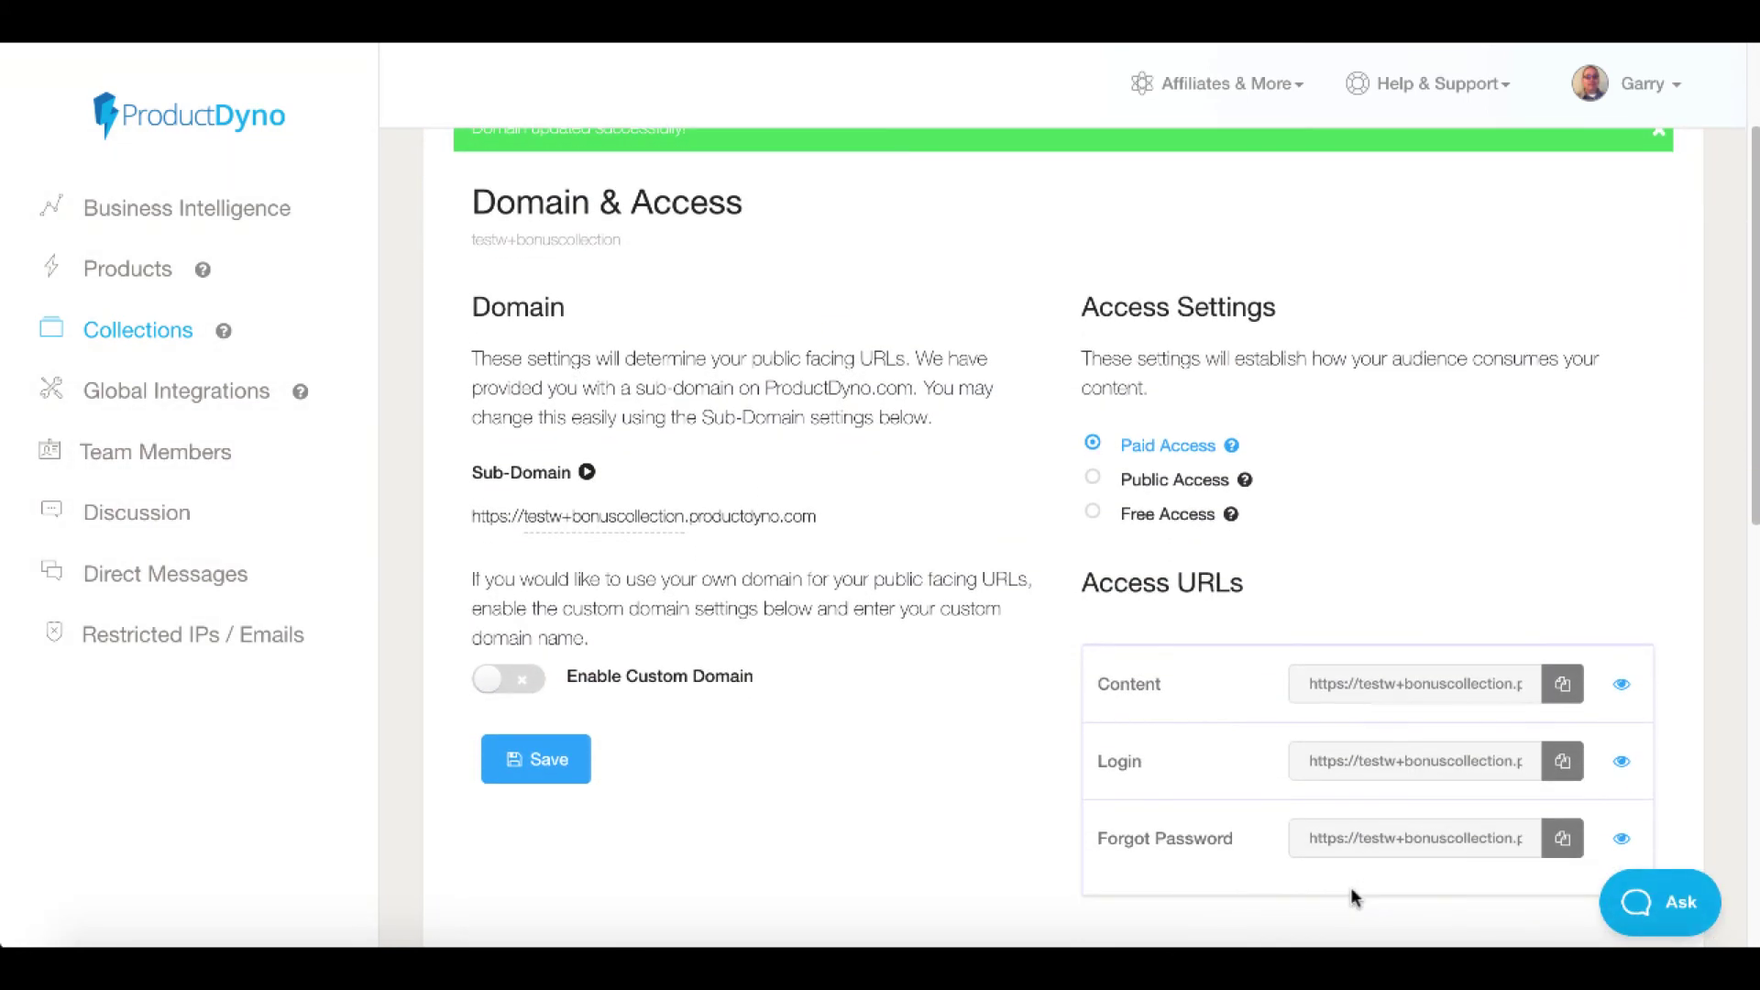
pyautogui.scroll(-2, 1351, 887)
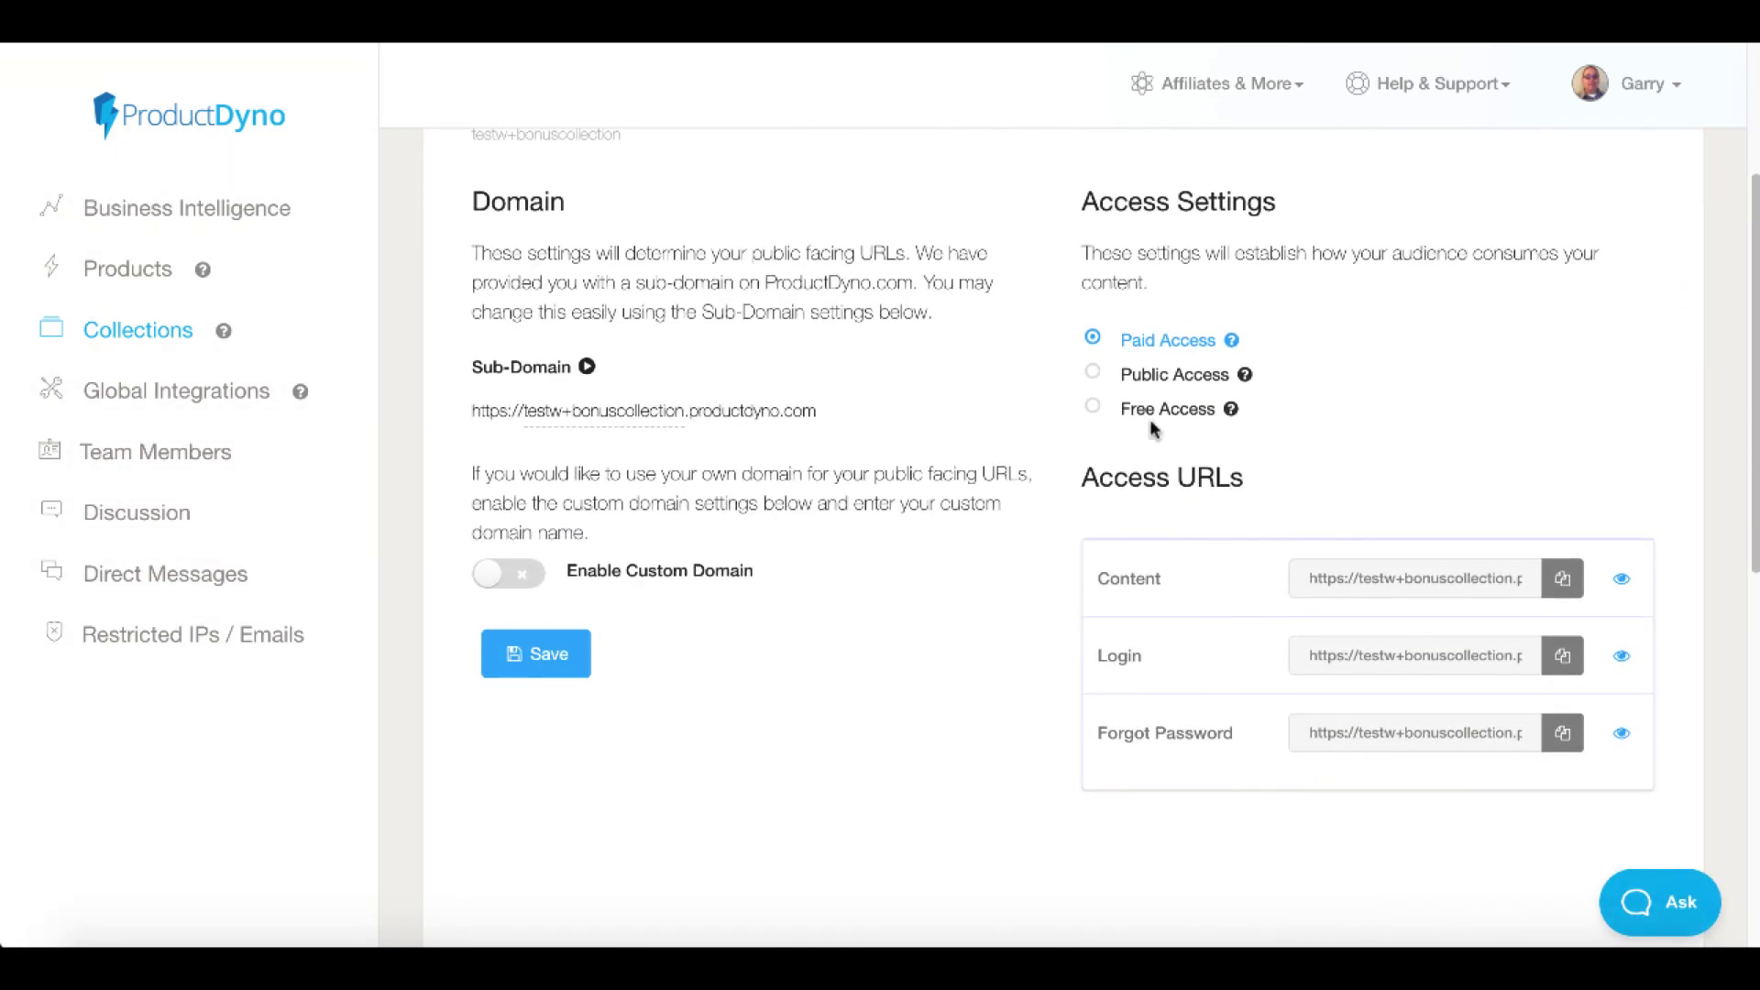
pyautogui.click(1094, 373)
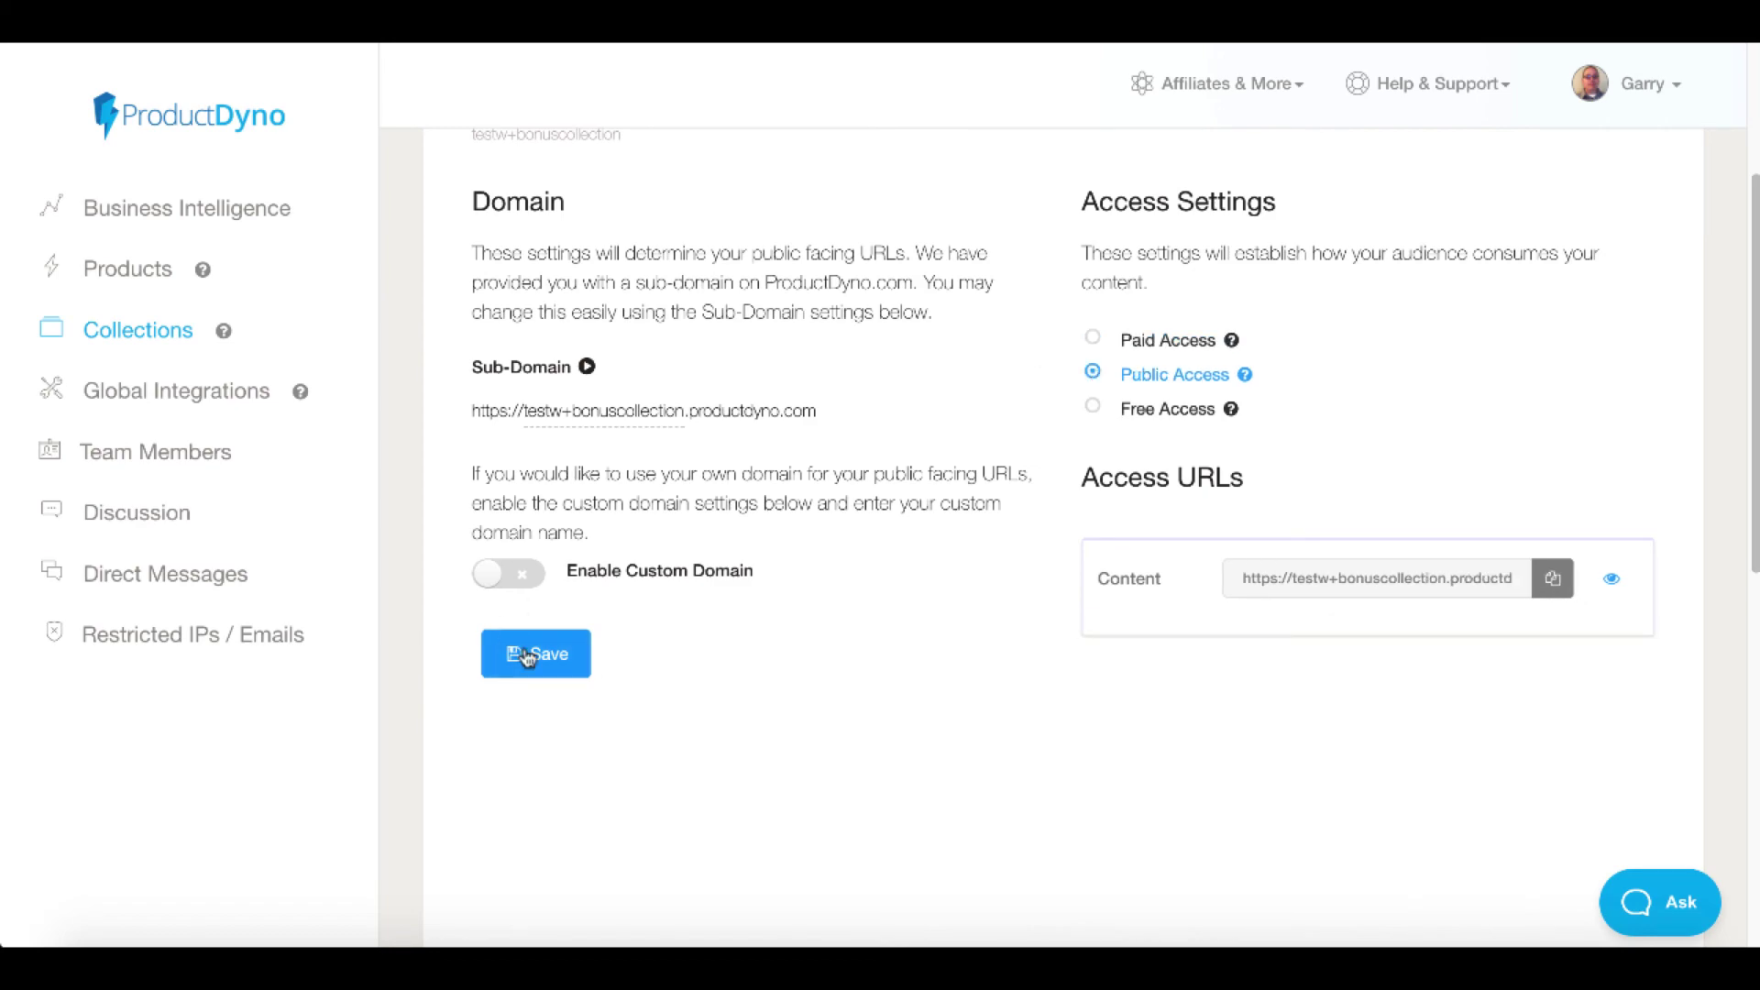
pyautogui.click(1612, 579)
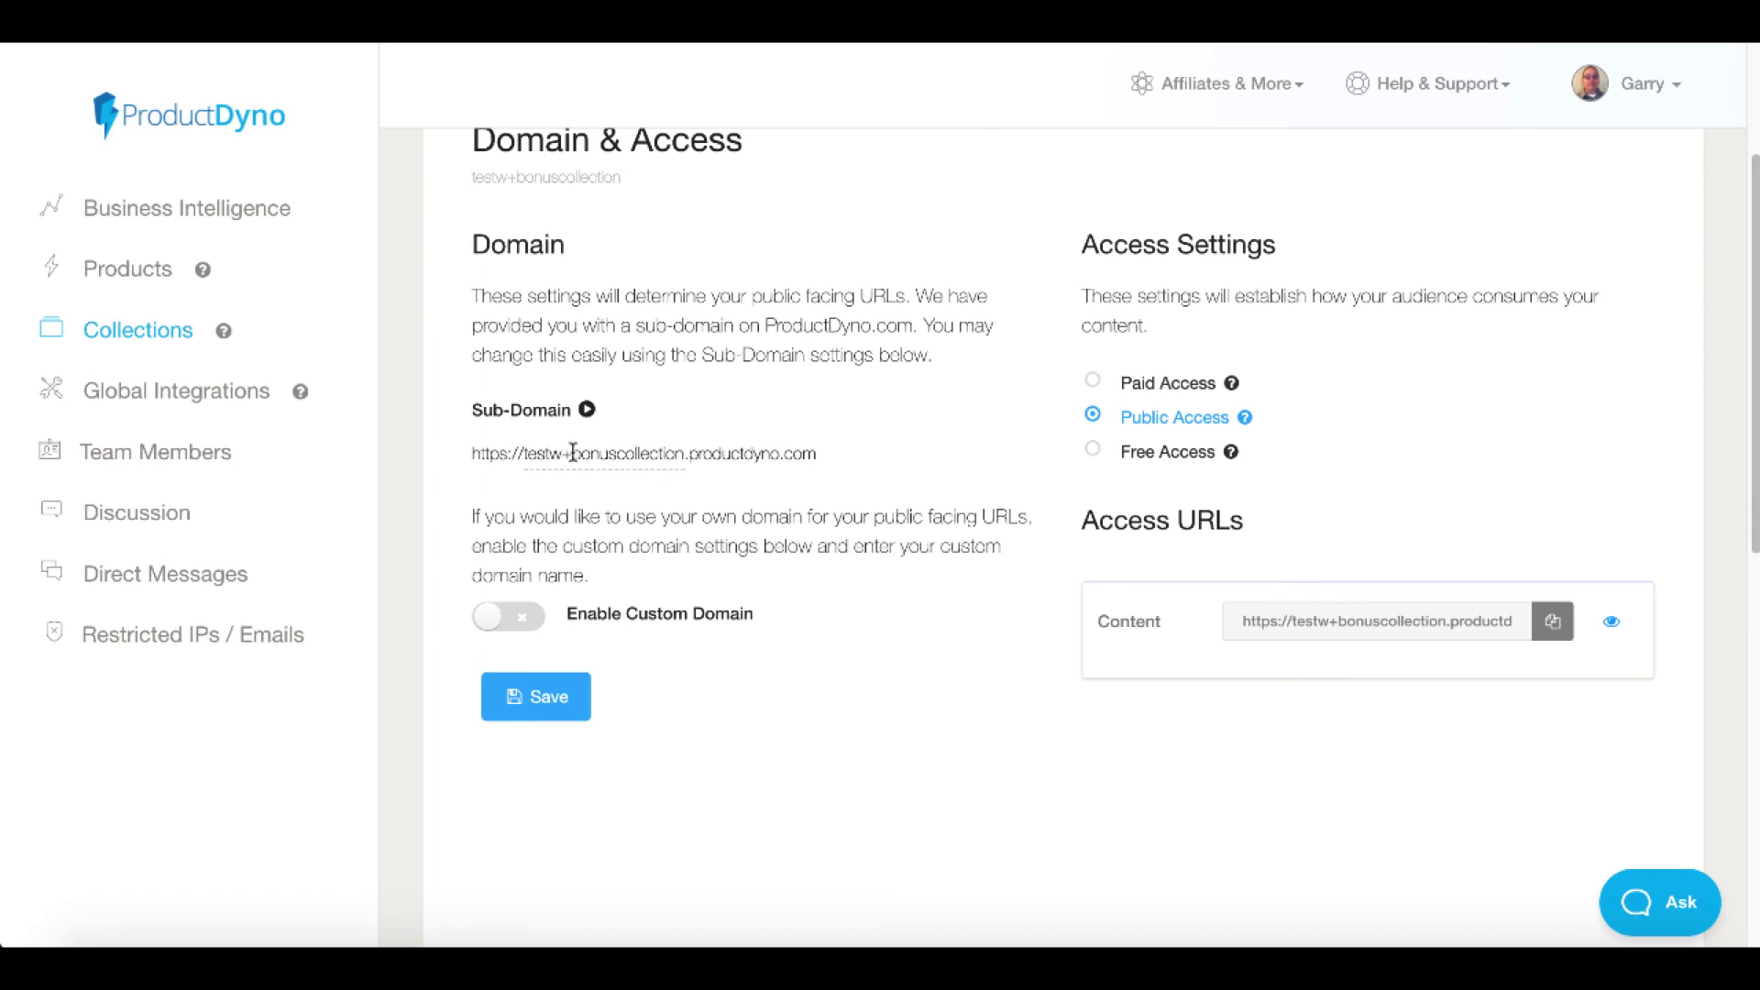
# Remove the plus sign from the collection's sub-domain so it reads testwbonuscollection, and save
pyautogui.click(573, 453)
pyautogui.press('BackSpace')
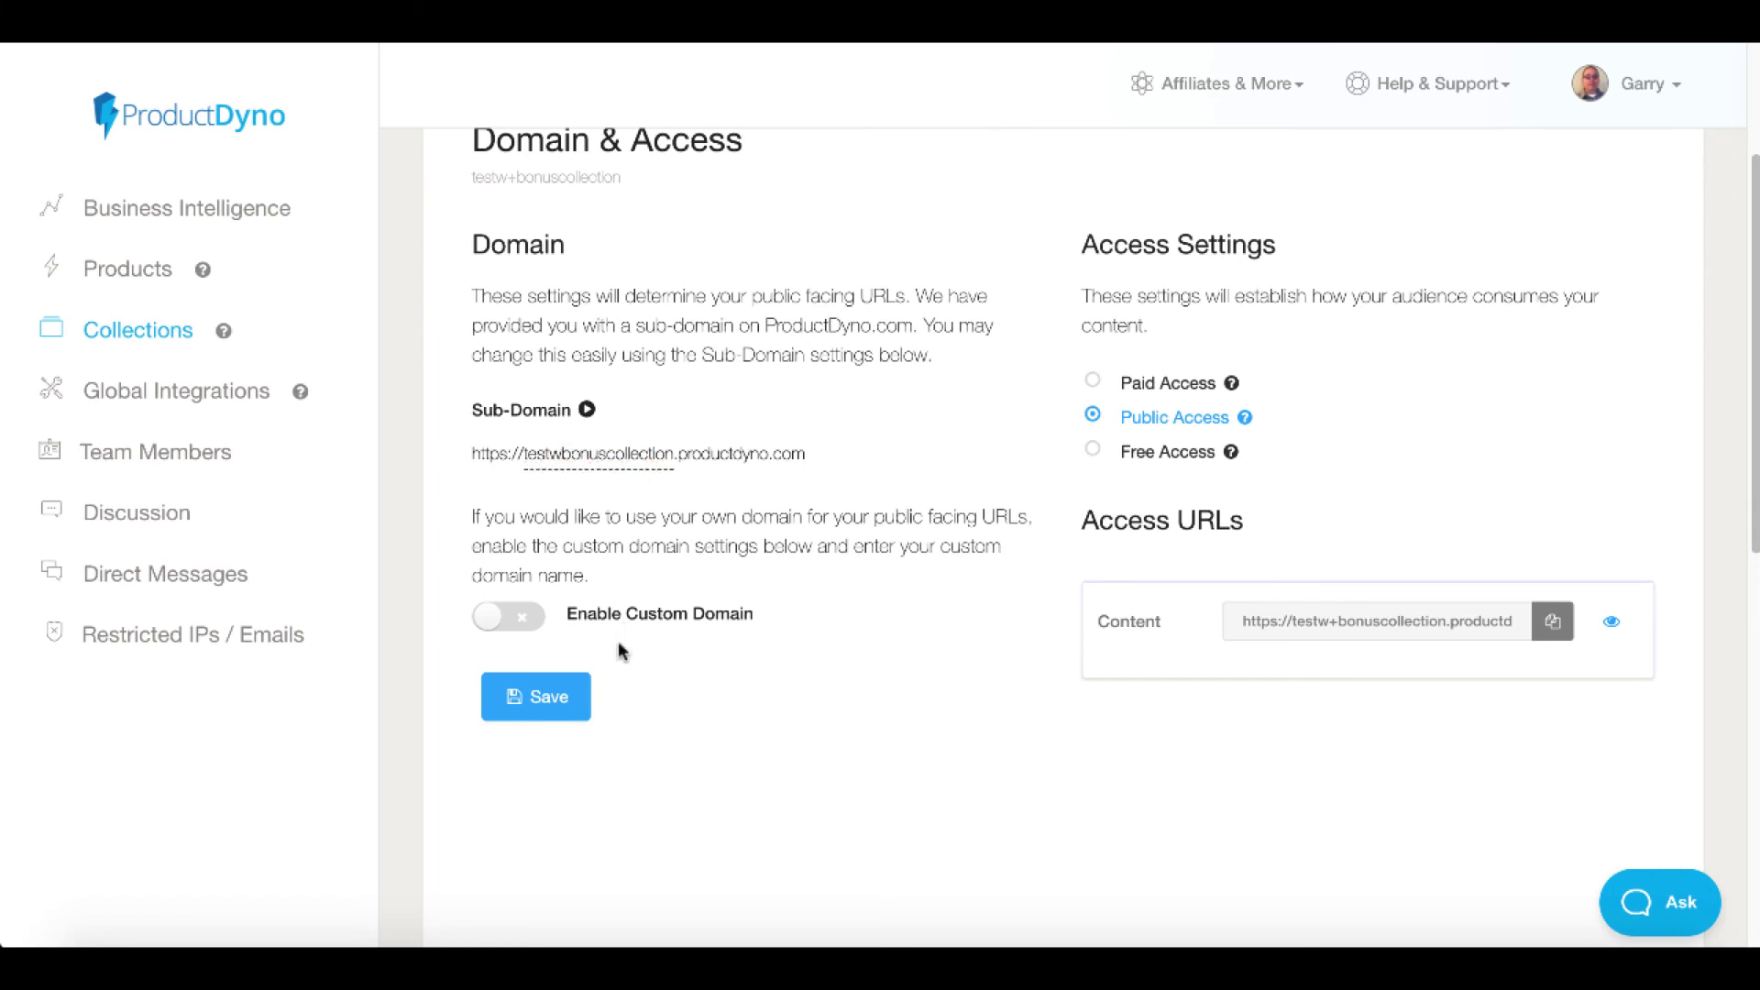
pyautogui.click(564, 696)
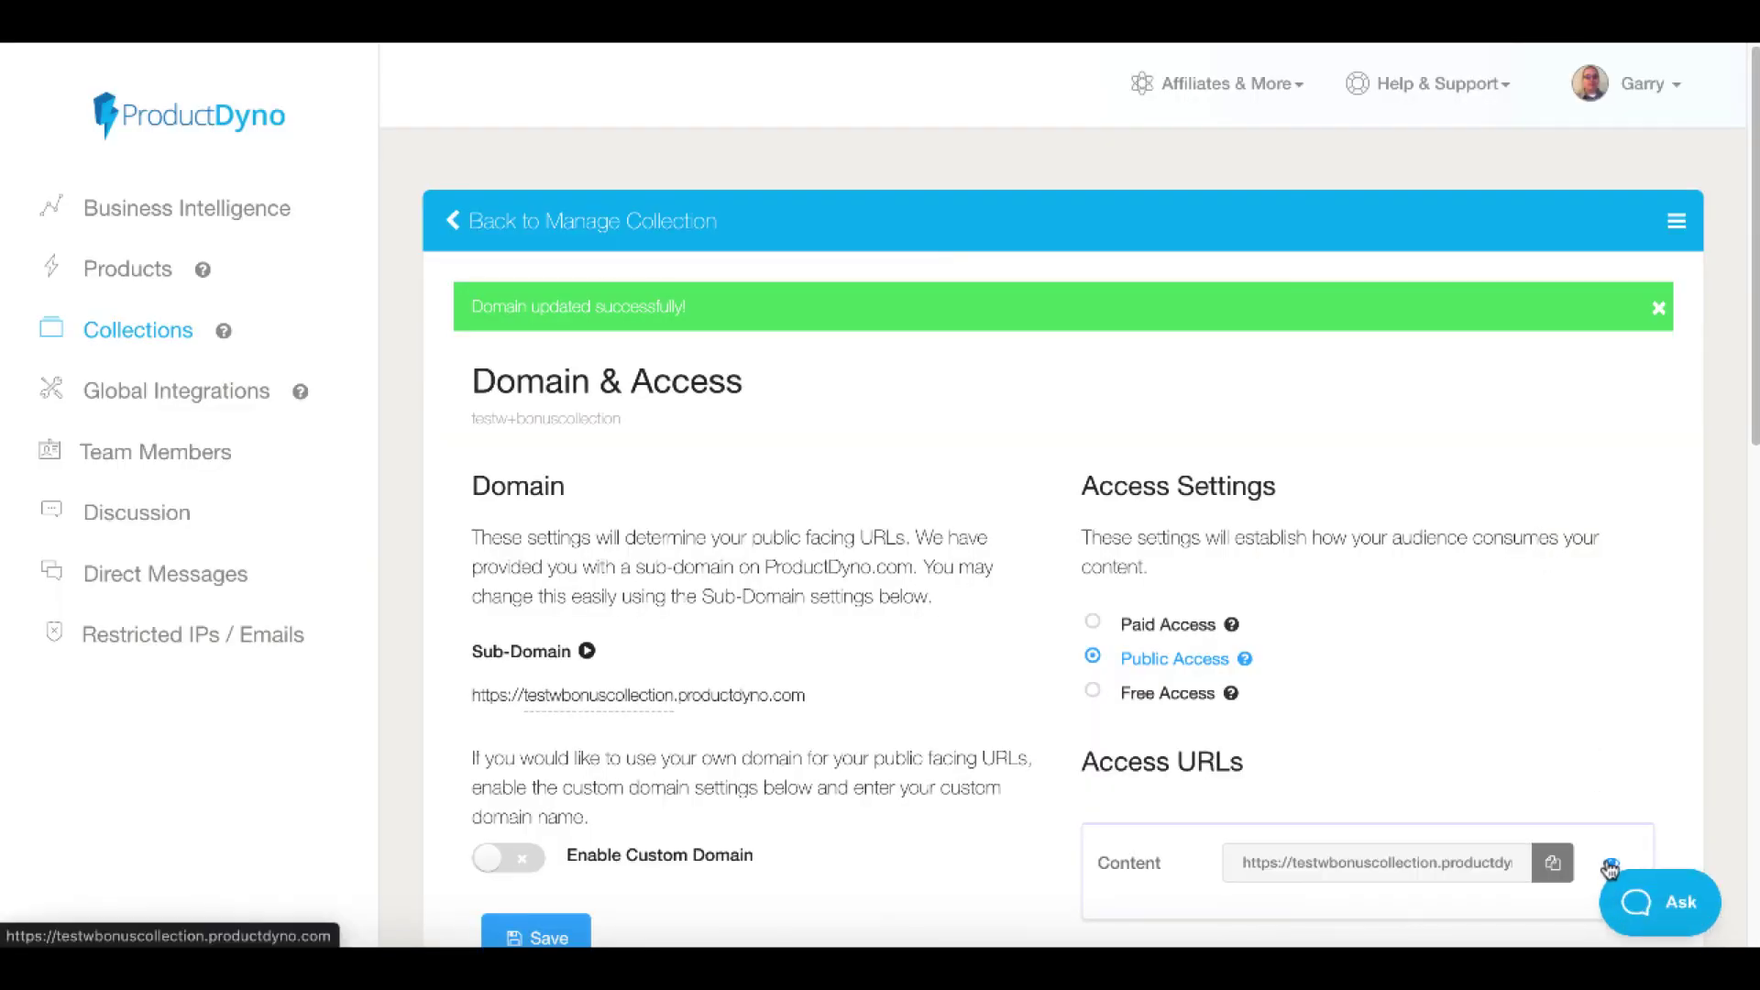
# View the public collection page, look over its listed products and open testwarriorplusbonus
pyautogui.click(1610, 867)
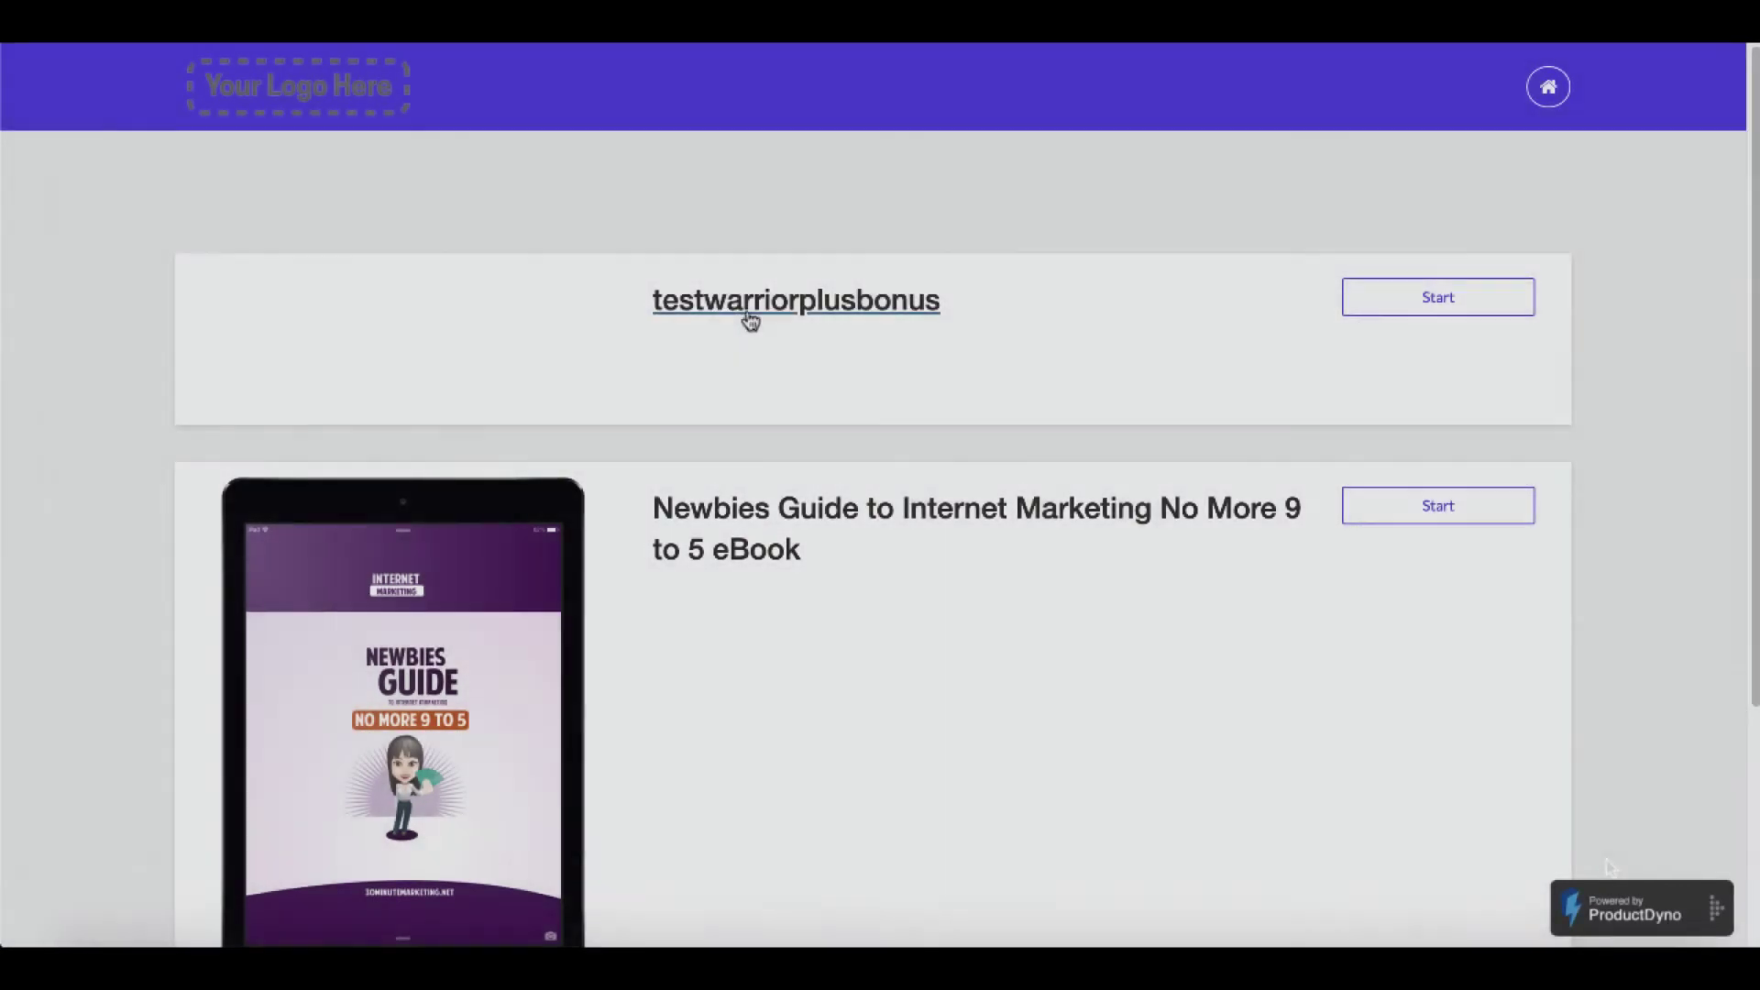
pyautogui.scroll(-1, 1031, 350)
pyautogui.scroll(-1, 1031, 358)
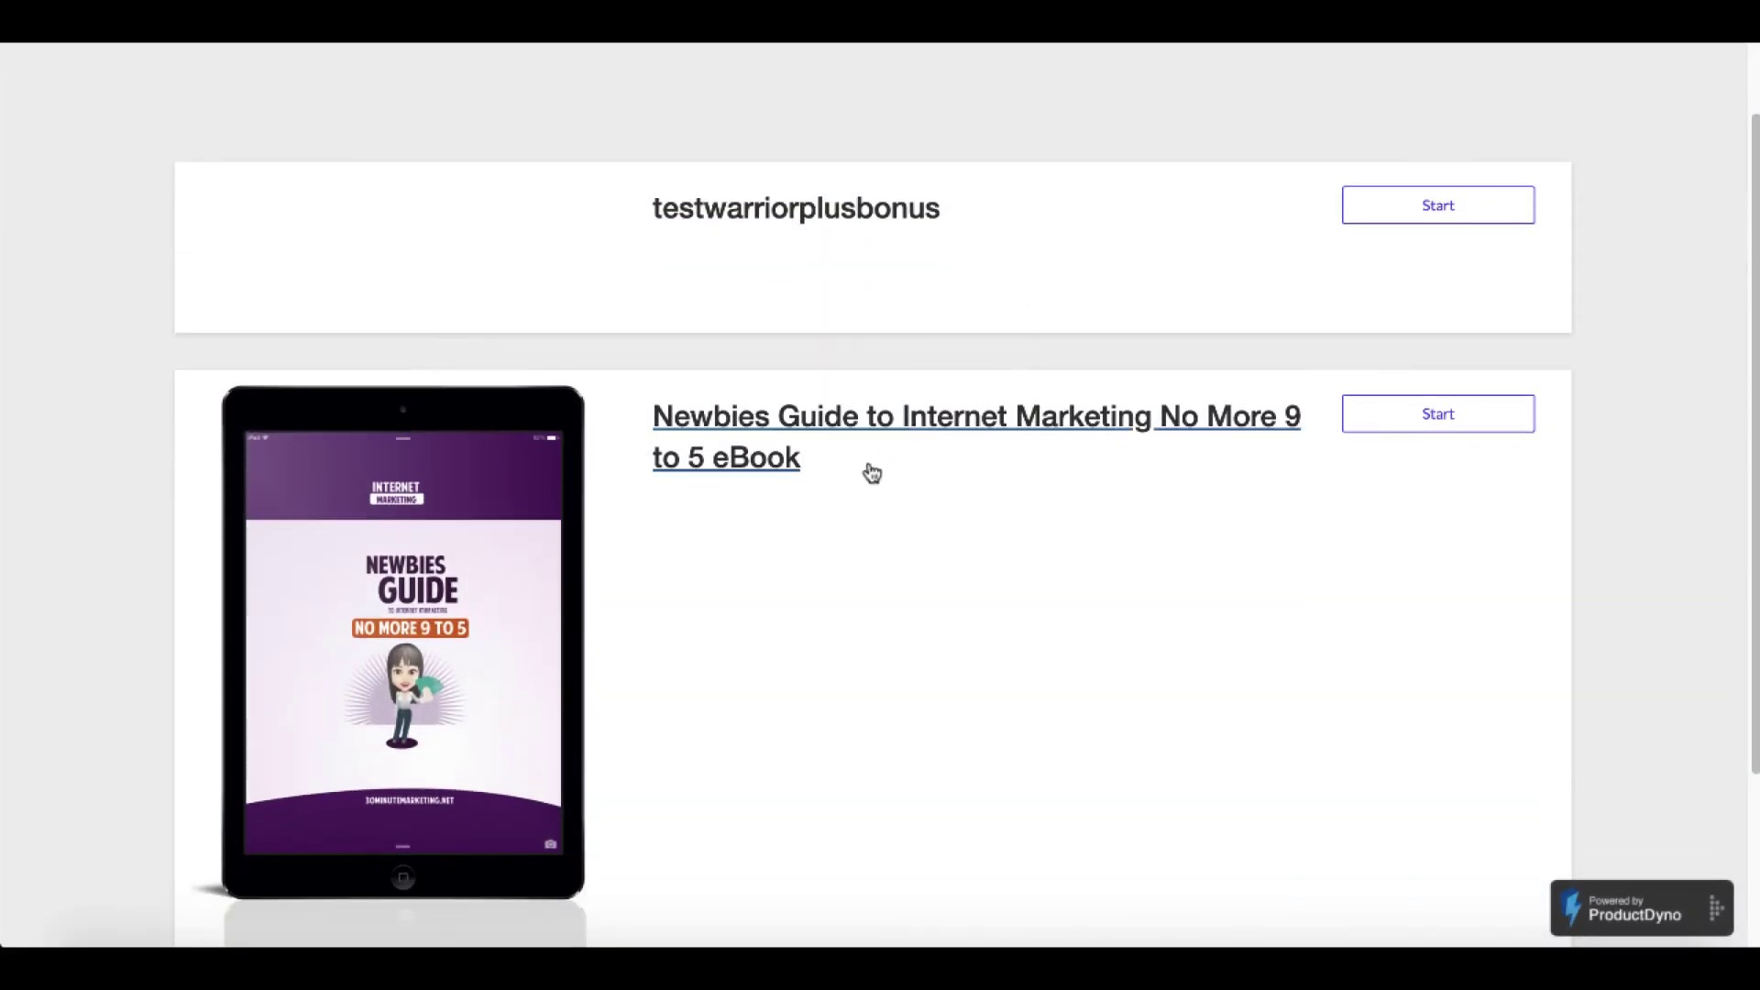
pyautogui.scroll(2, 907, 429)
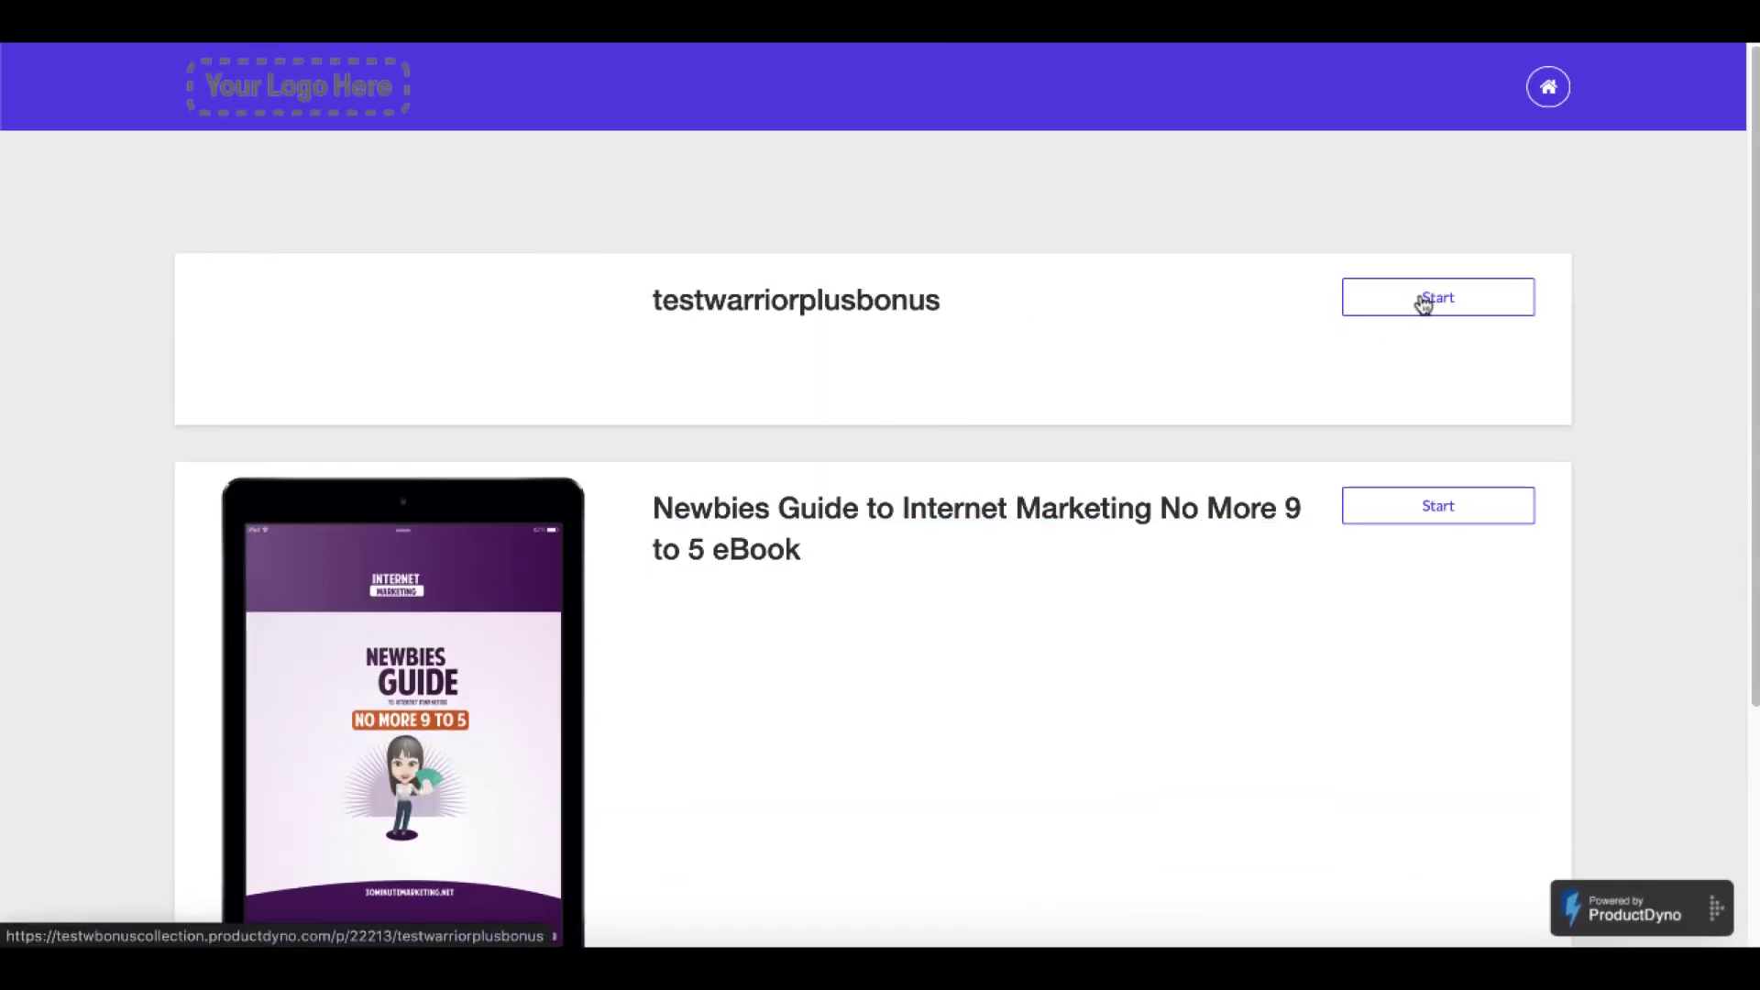
pyautogui.click(1424, 304)
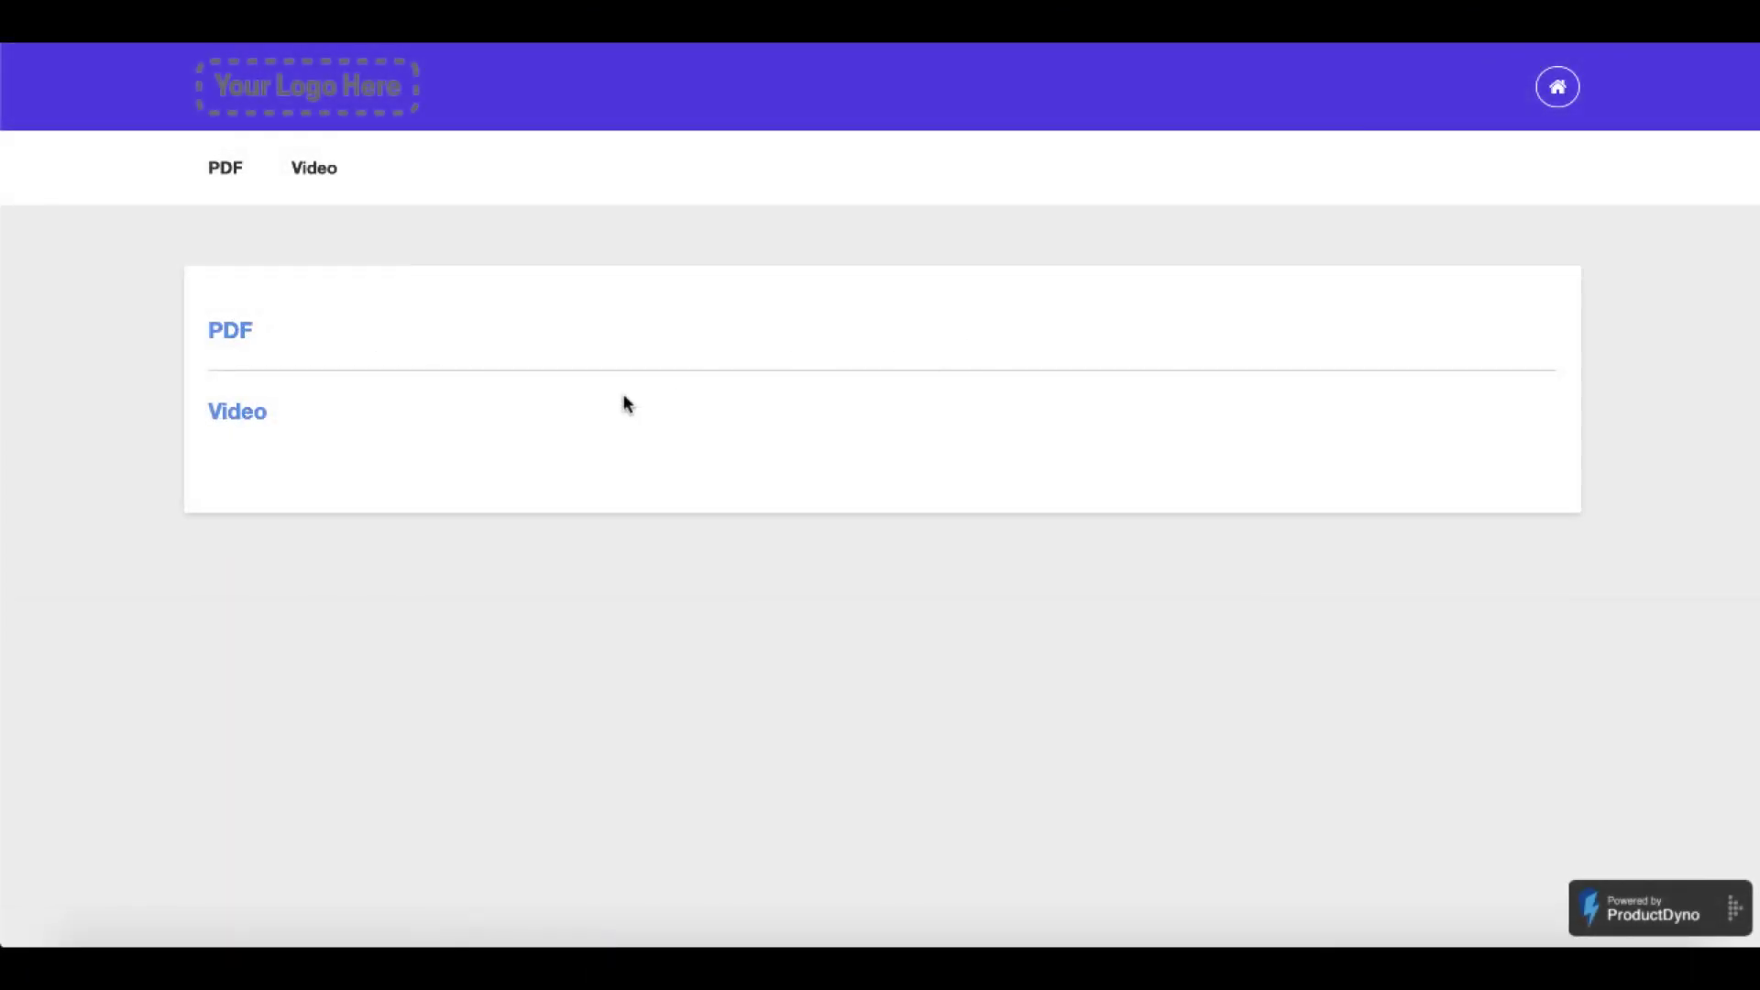
# Return to the public collection's home page, view the Newbies Guide to Internet Marketing No More 9 to 5 eBook product, and go back
pyautogui.click(1558, 87)
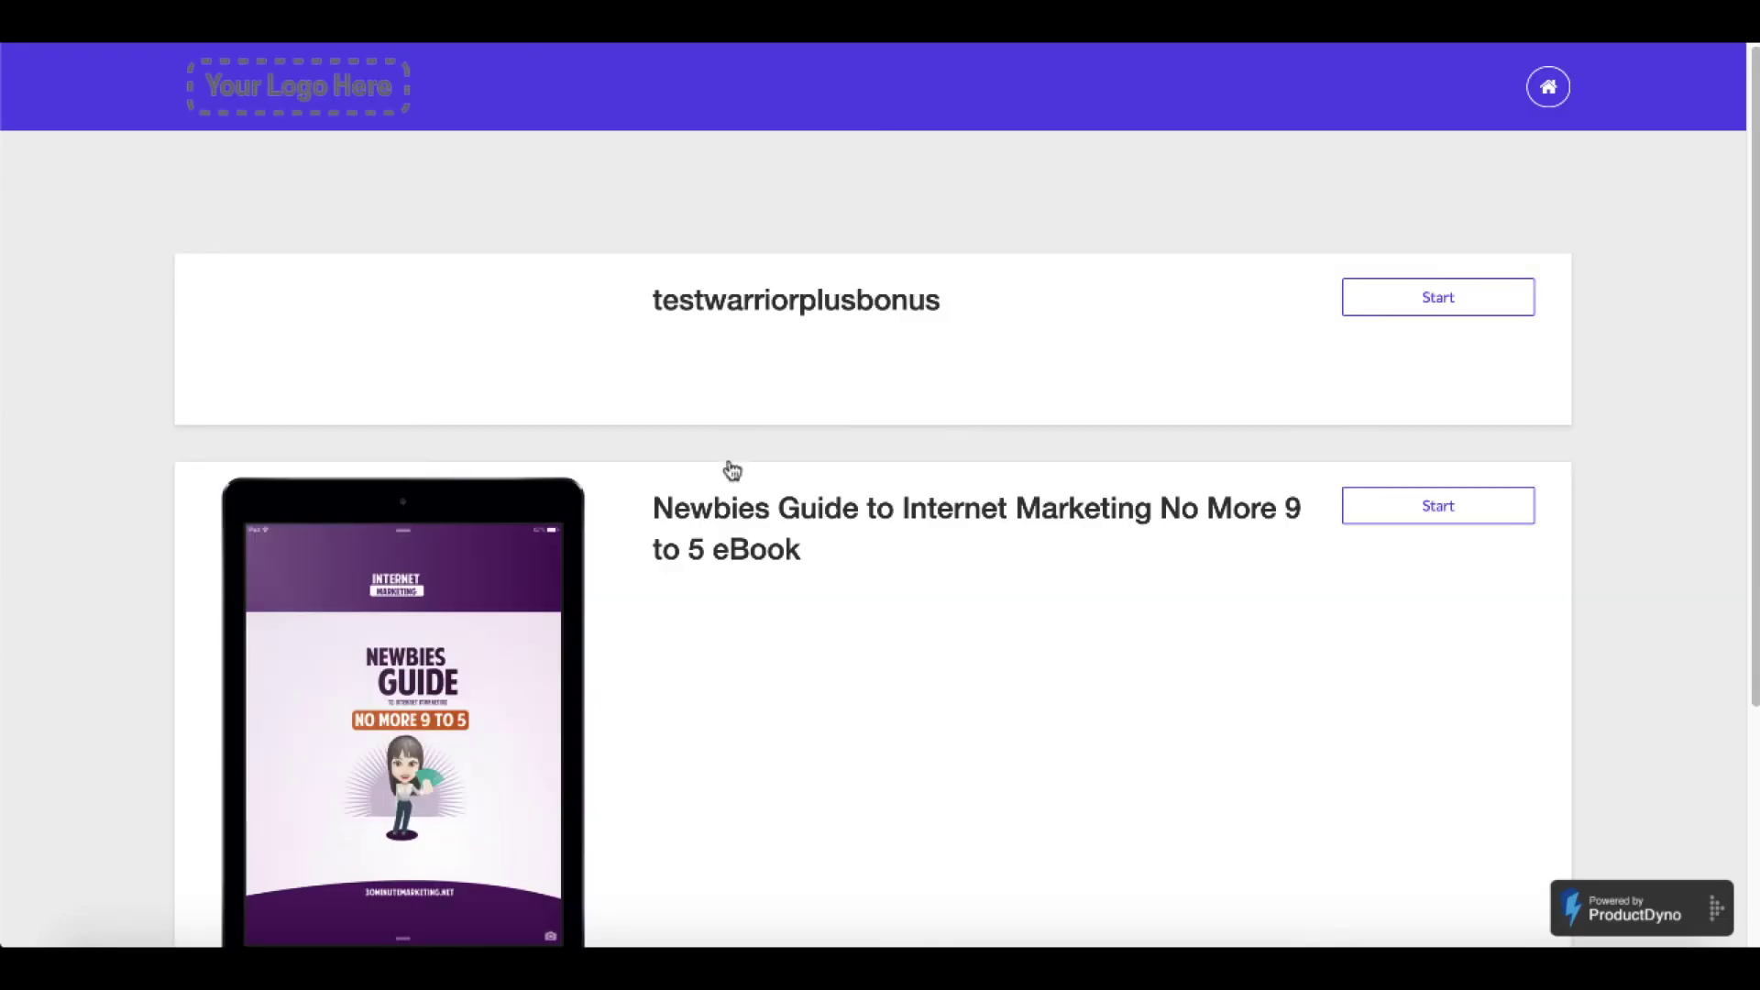
pyautogui.click(1433, 514)
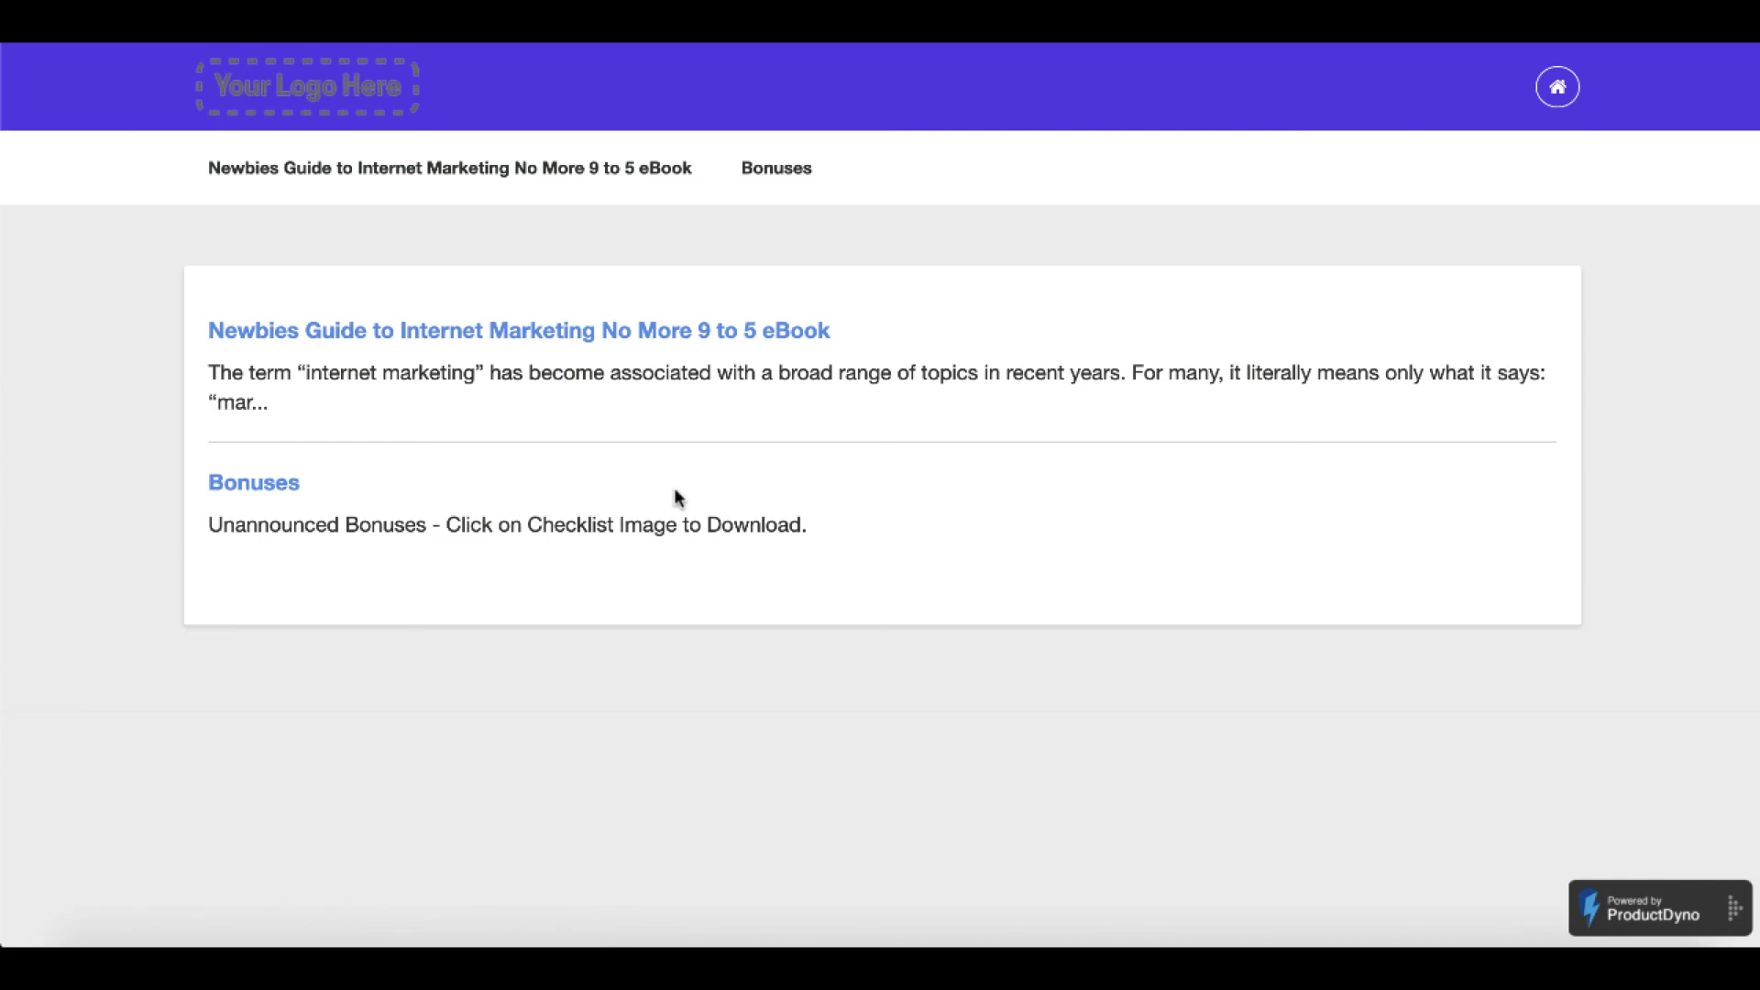
pyautogui.click(1559, 90)
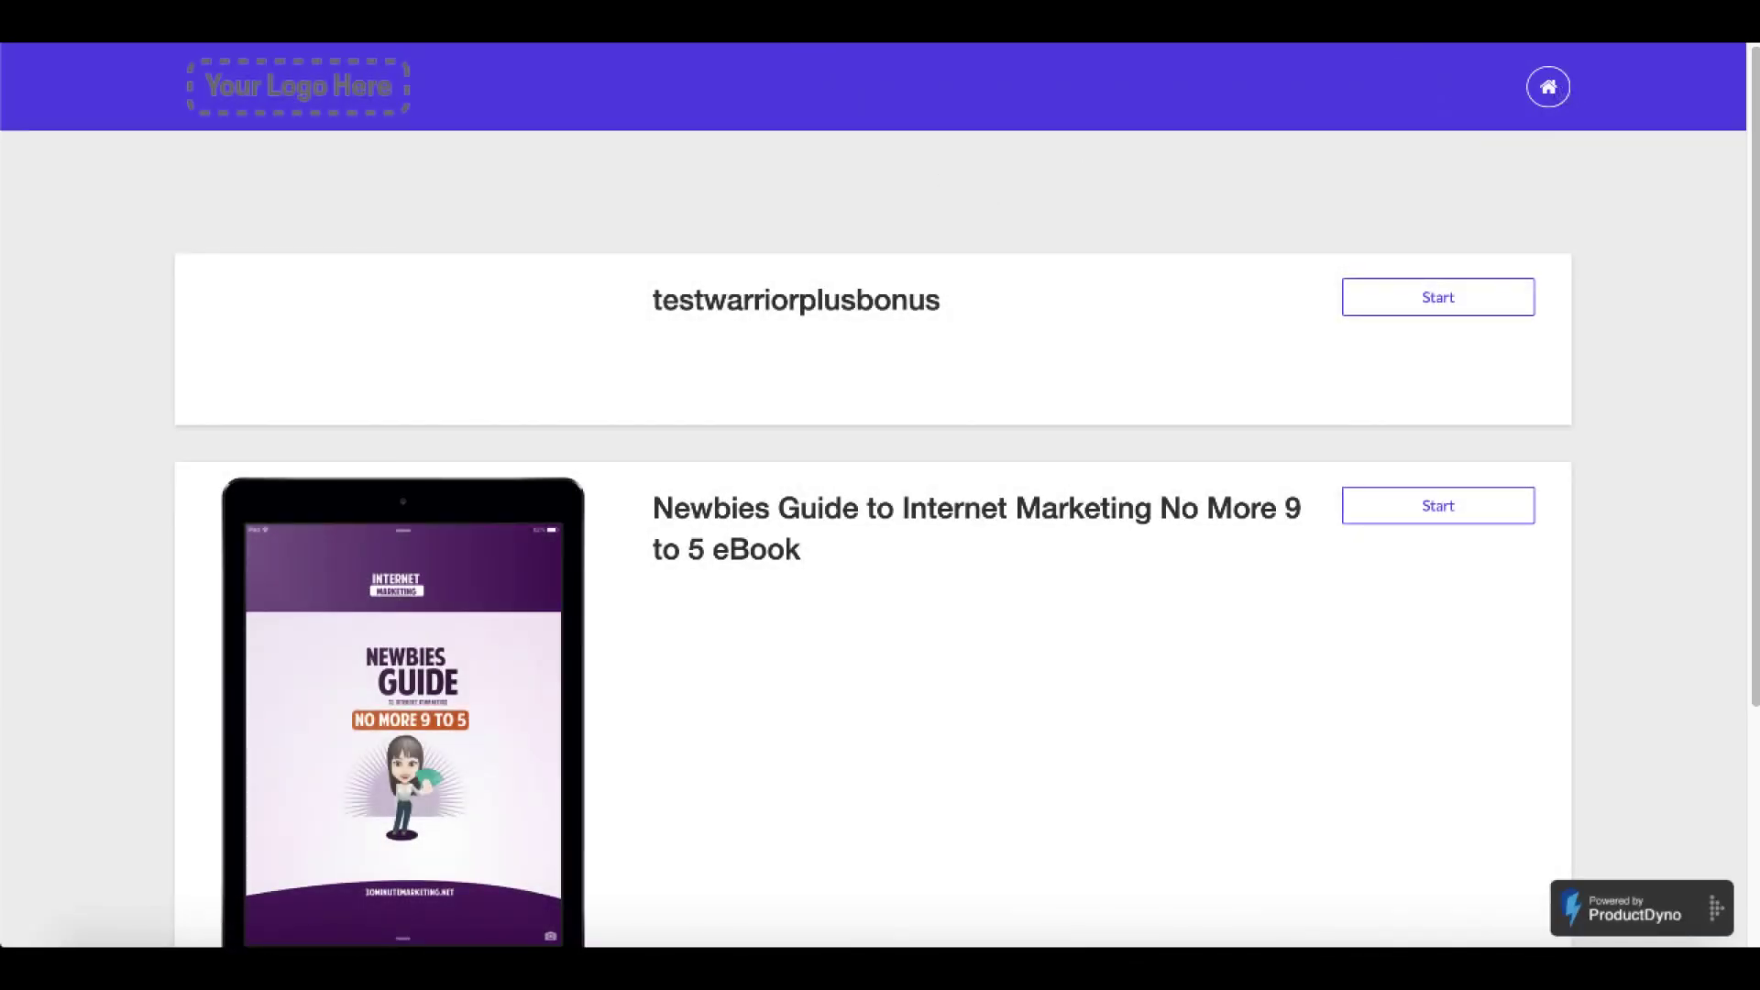
# Close the public collection page, leave the collection's Domain & Access settings and open the Products list
pyautogui.press('super+w')
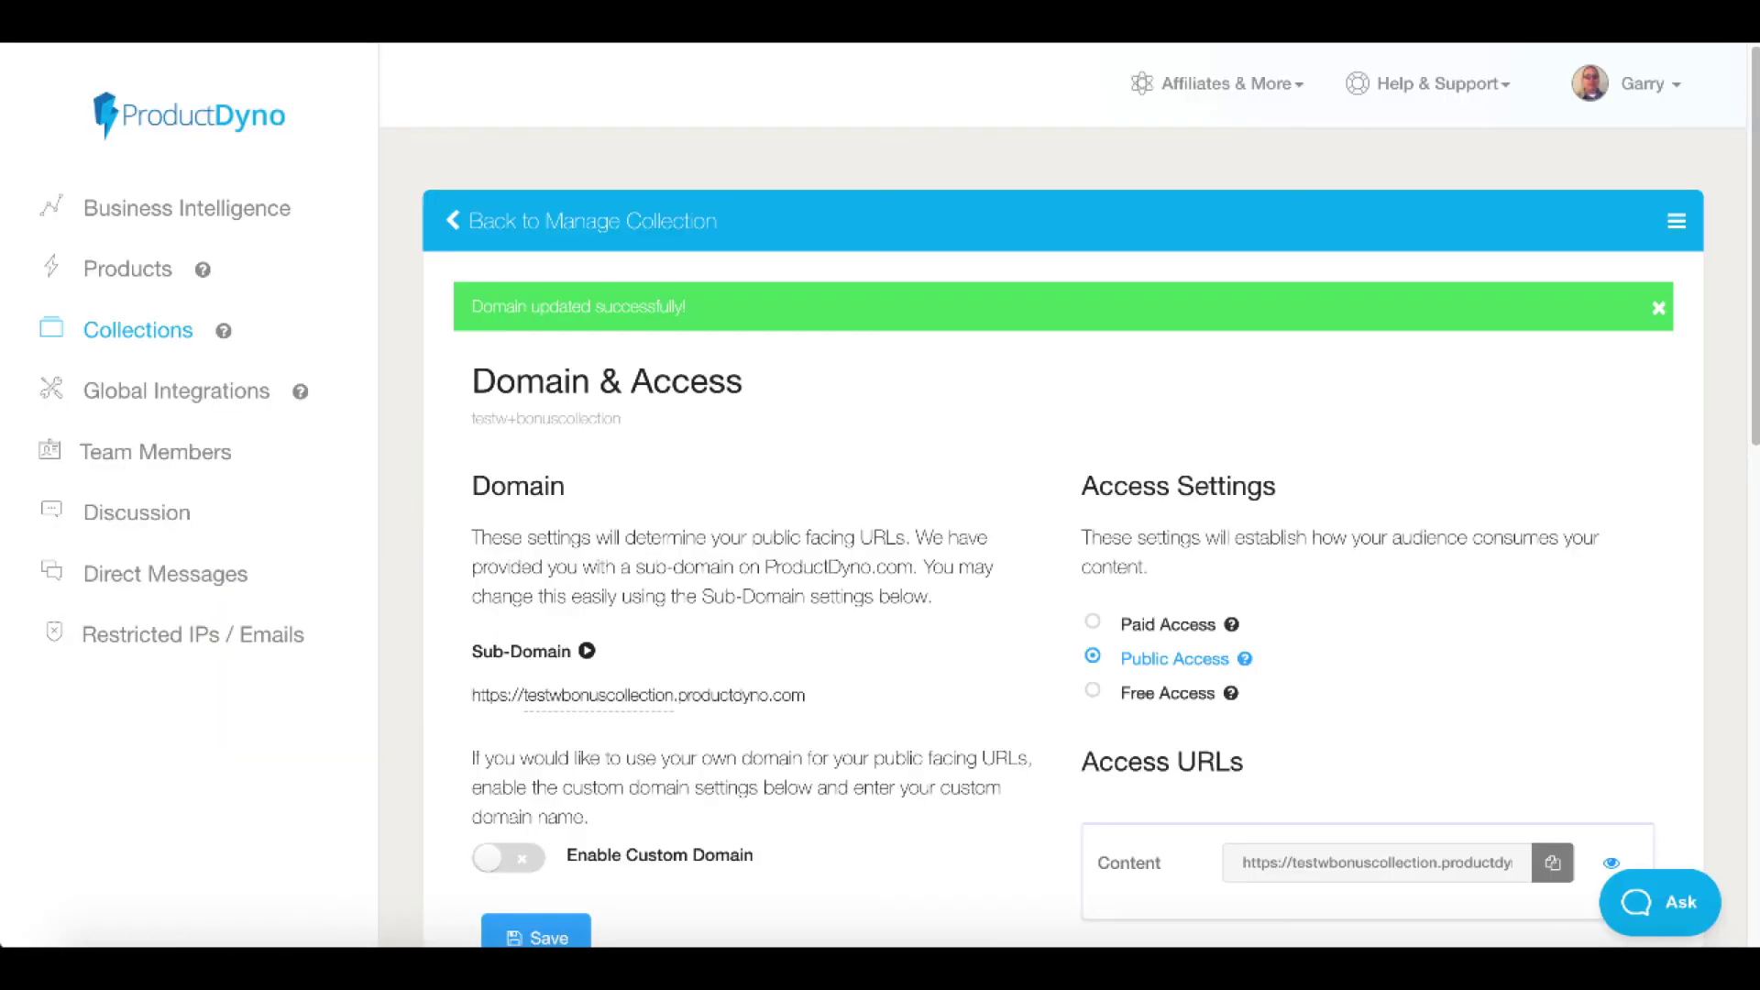
pyautogui.click(612, 225)
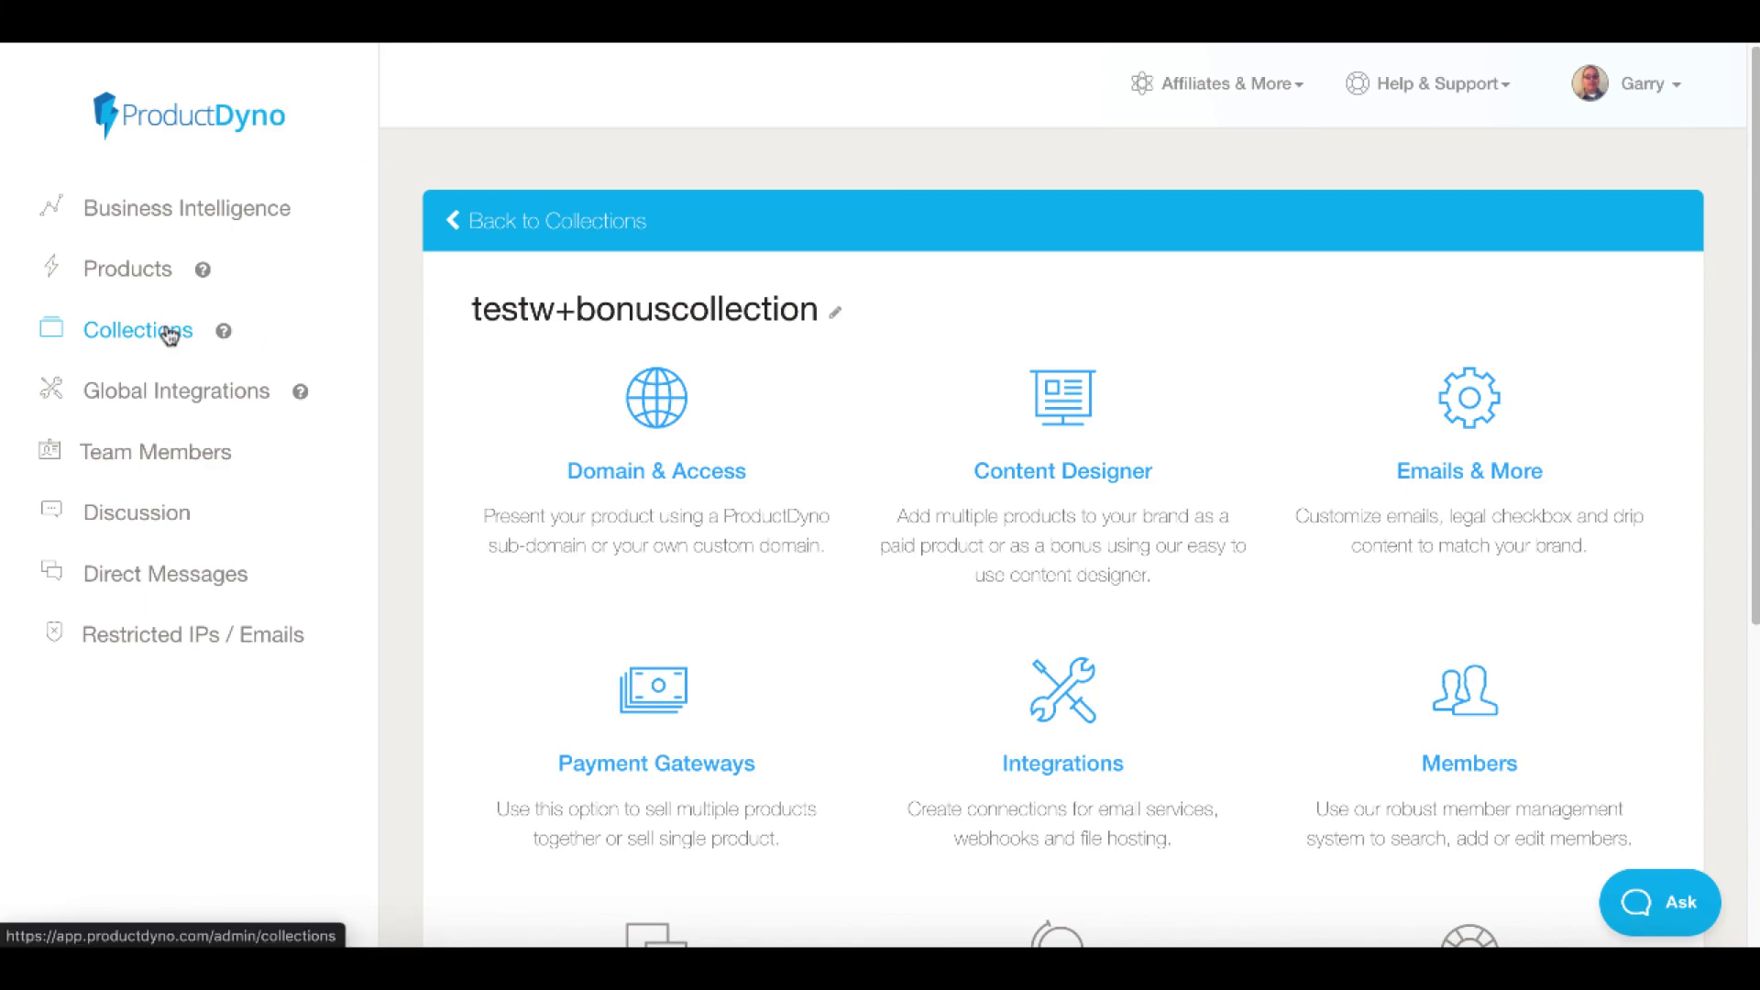
pyautogui.click(138, 279)
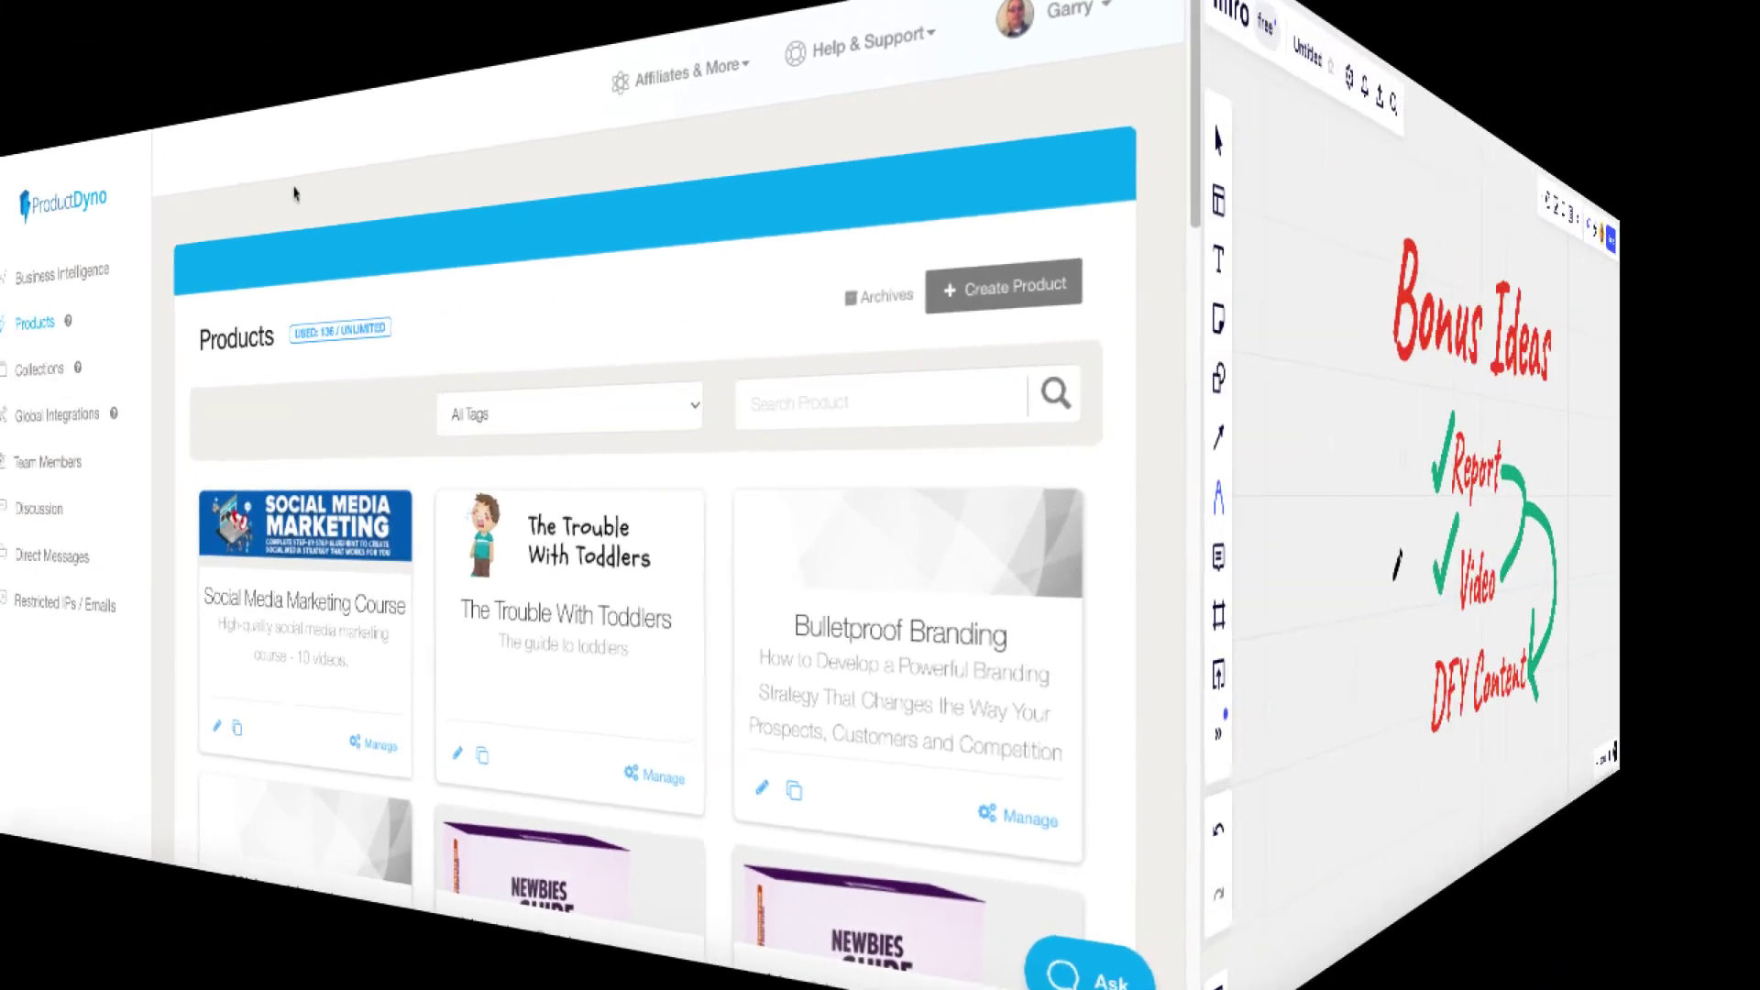